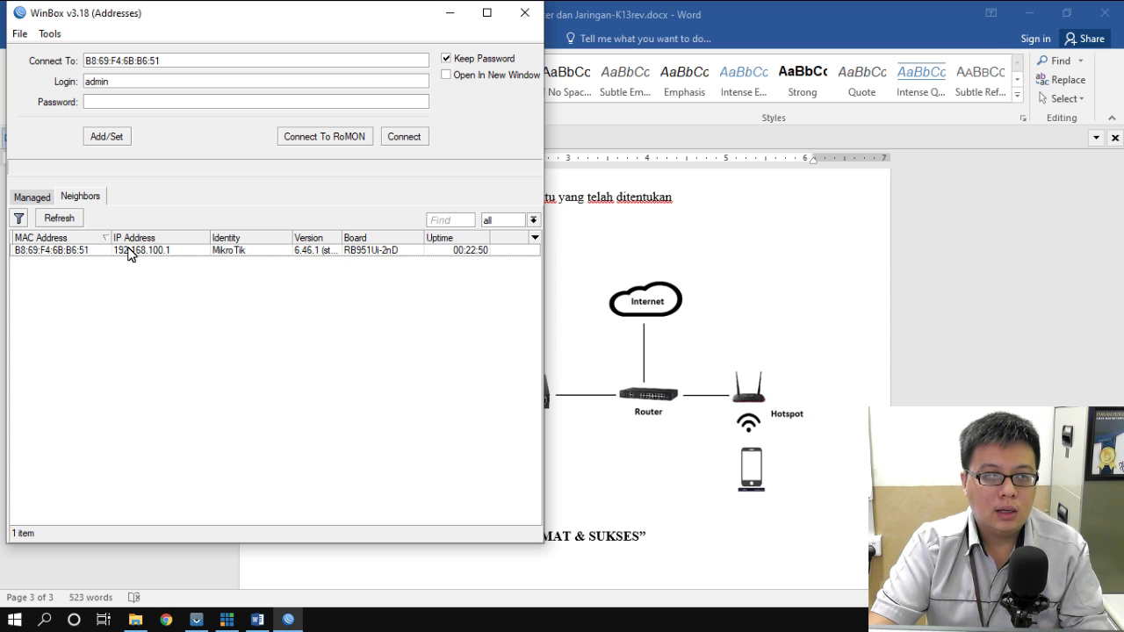
# - Connect as admin to the neighbouring hAP router using its MAC address
pyautogui.click(61, 254)
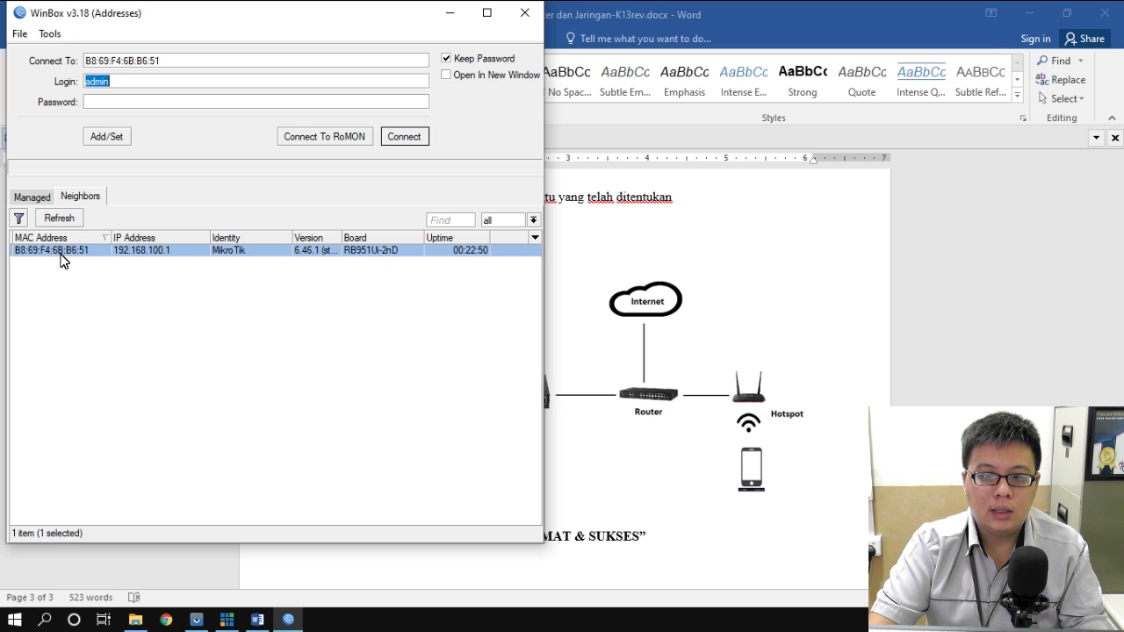
pyautogui.click(131, 255)
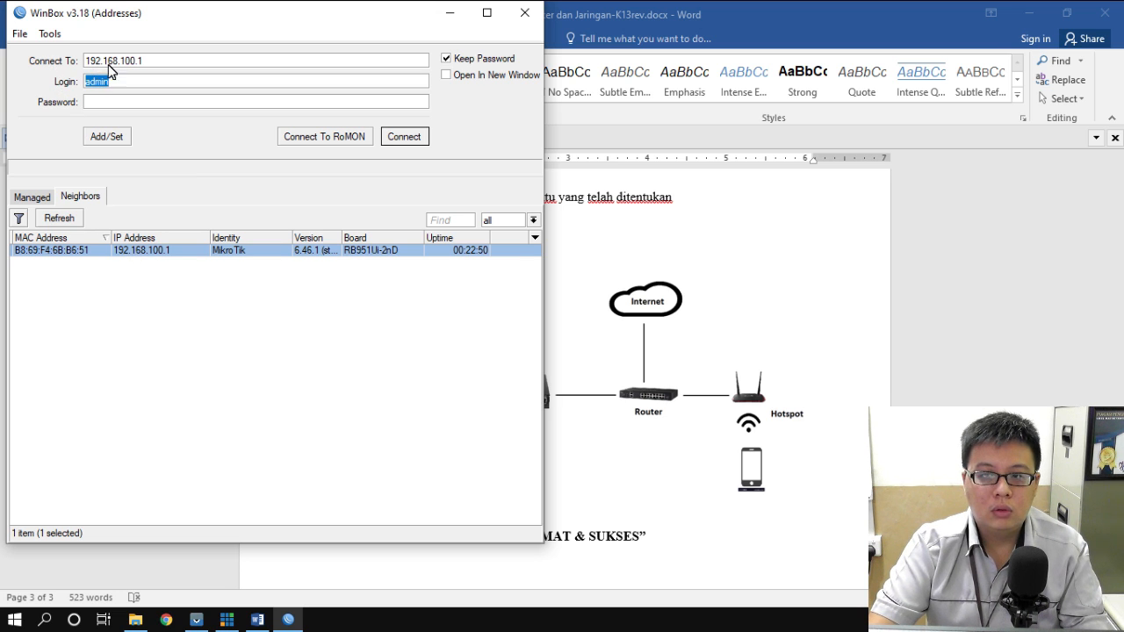
pyautogui.click(58, 256)
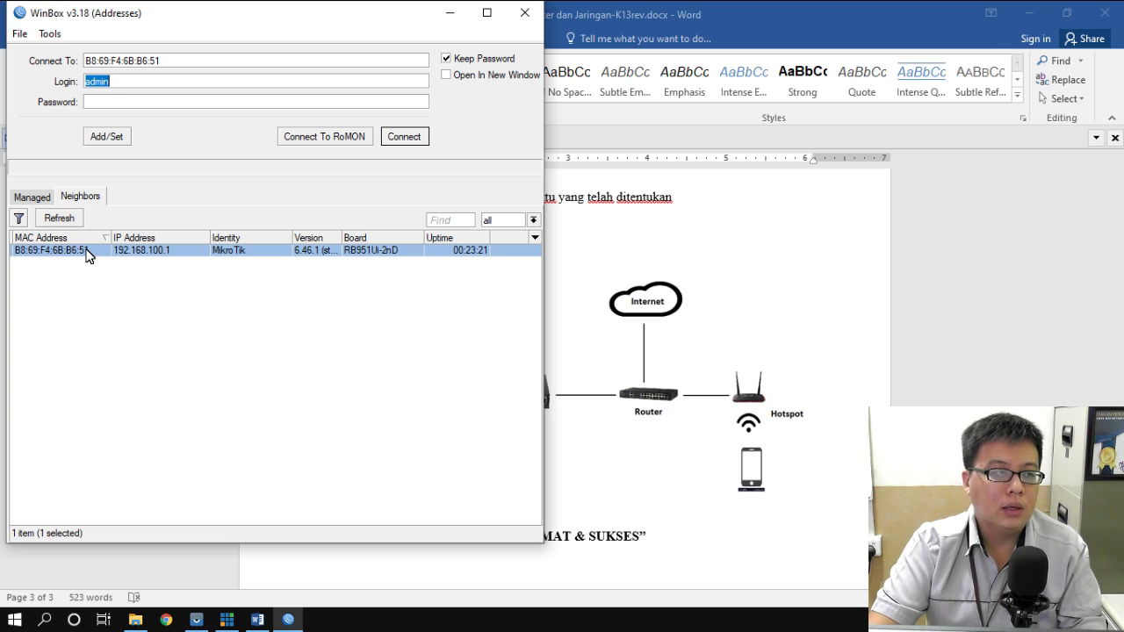
pyautogui.click(411, 140)
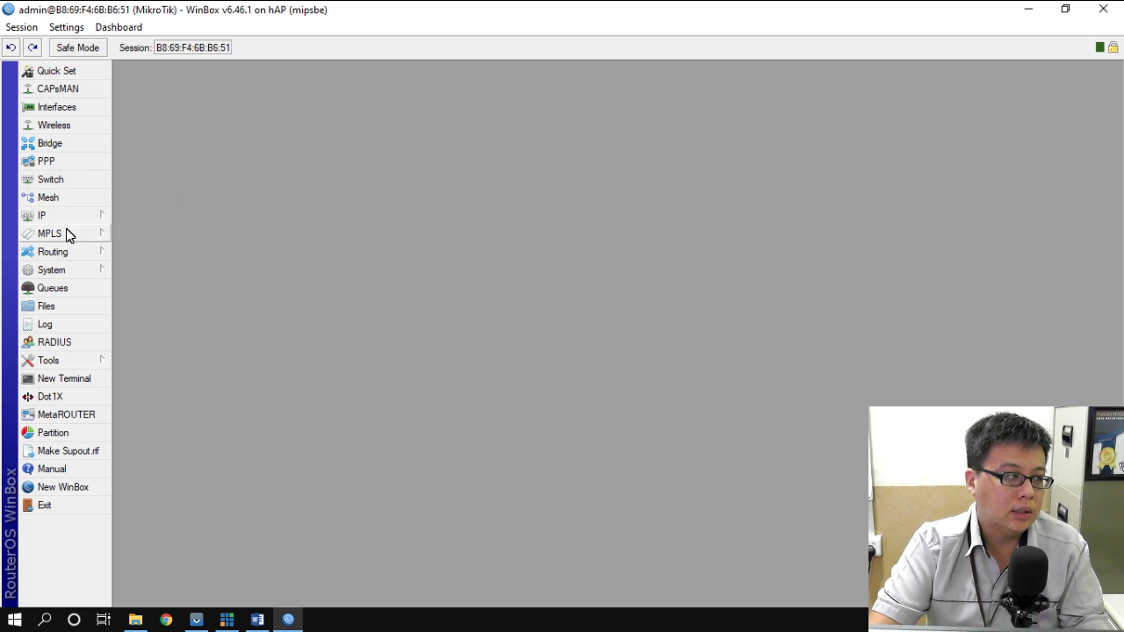
pyautogui.click(59, 270)
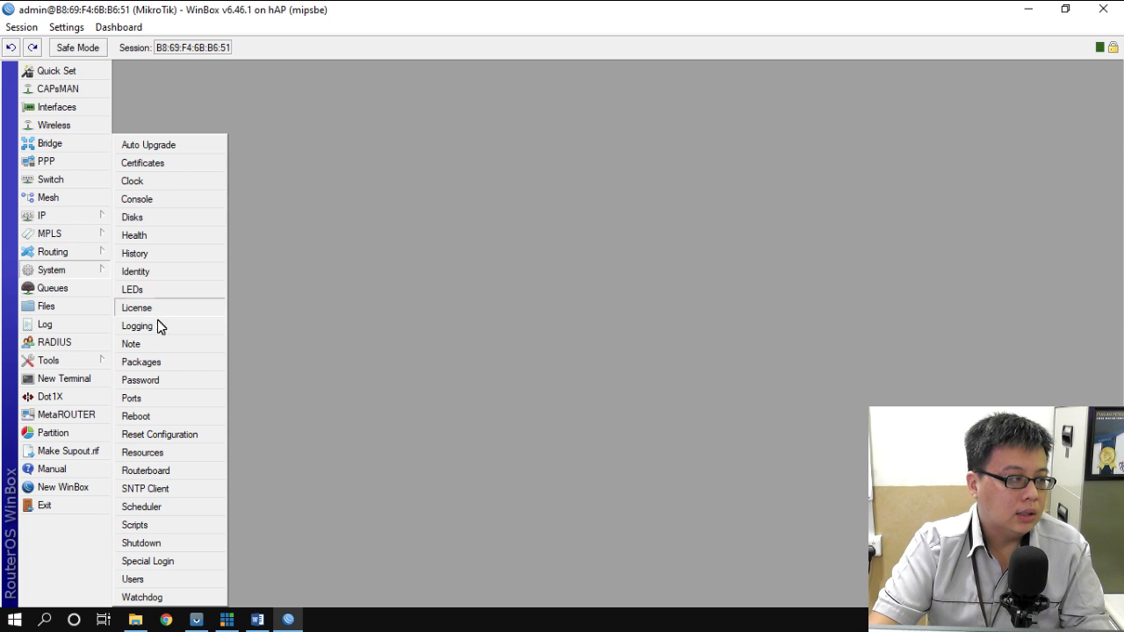
pyautogui.click(165, 363)
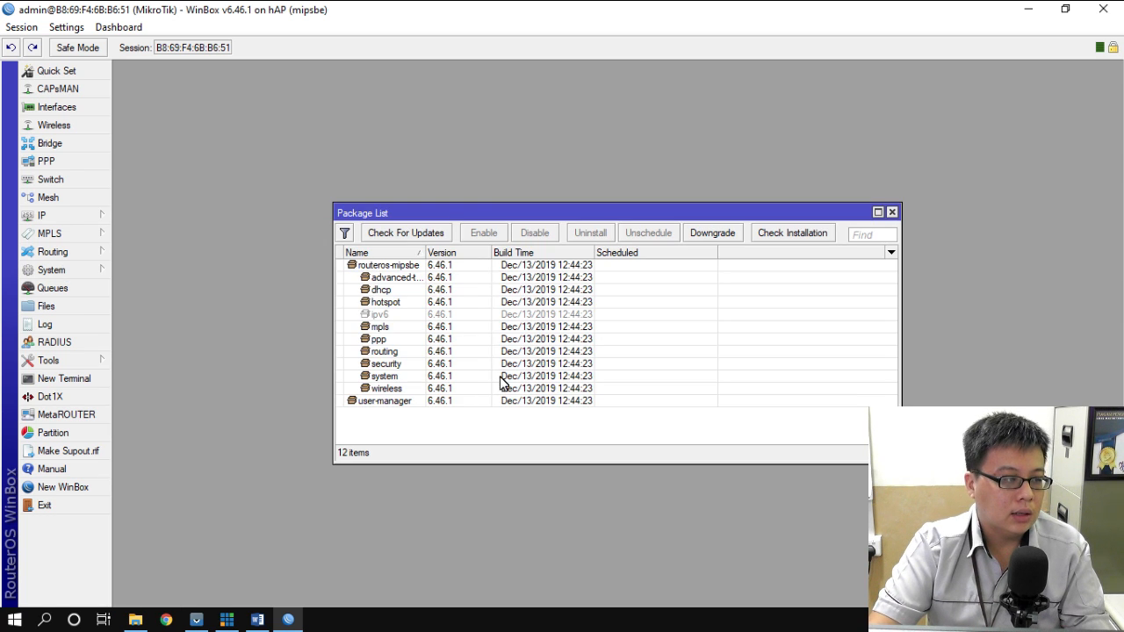
pyautogui.click(383, 407)
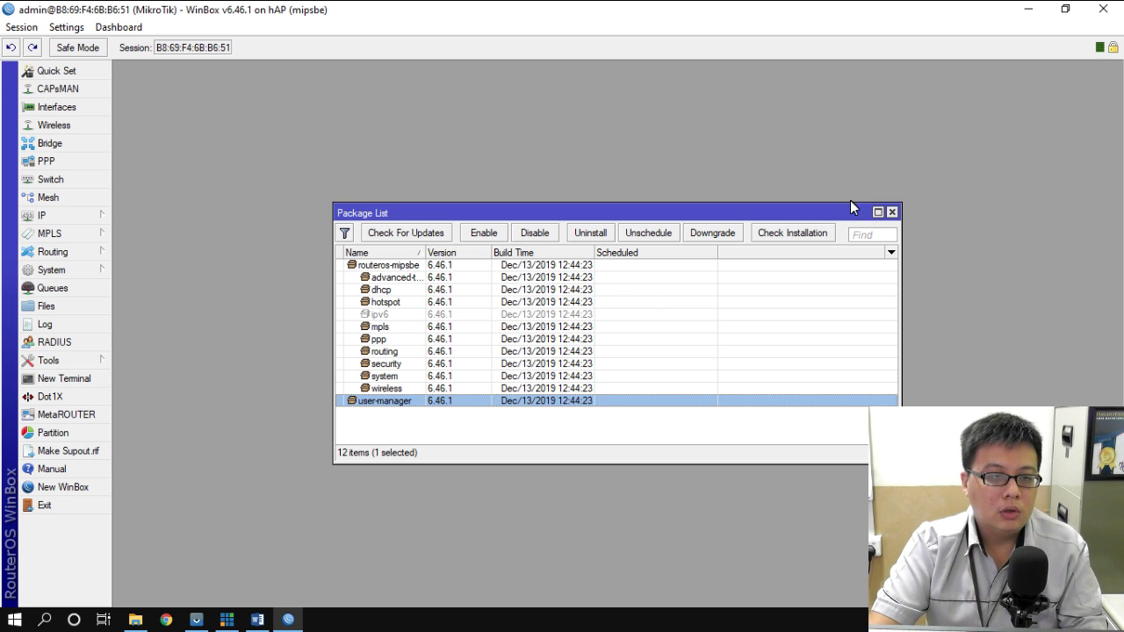
pyautogui.click(892, 212)
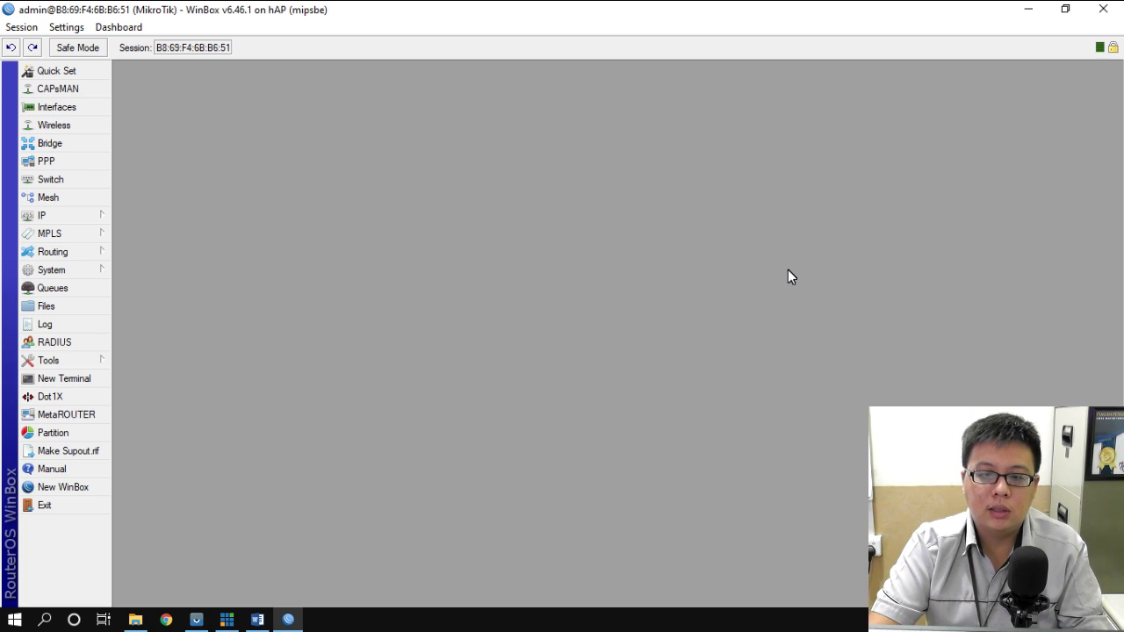
pyautogui.click(67, 306)
pyautogui.scroll(-7, 518, 376)
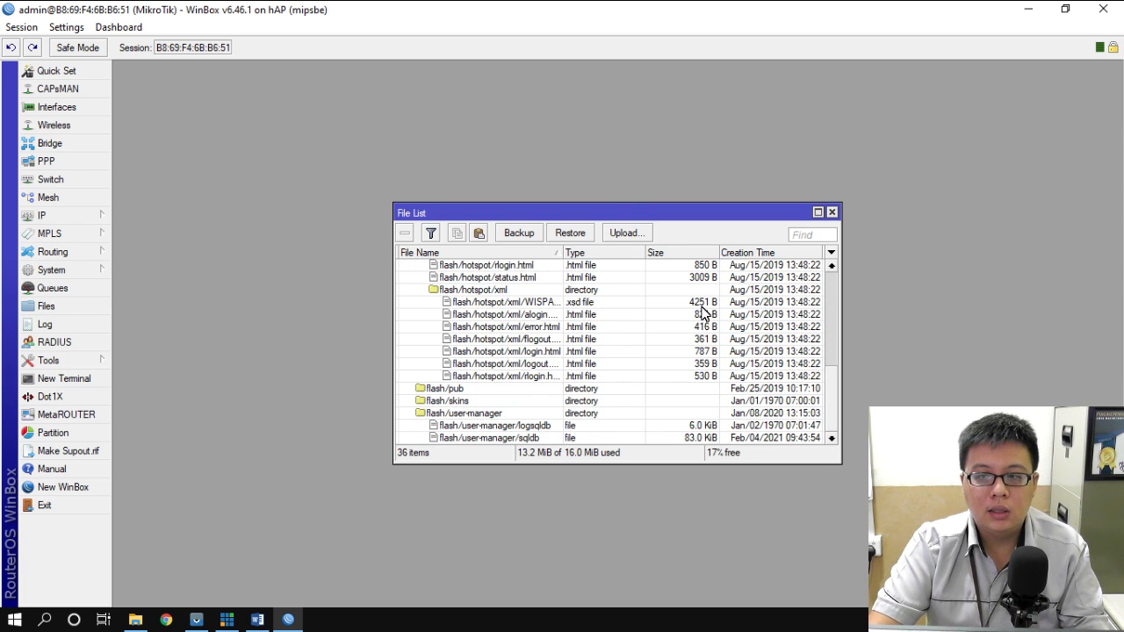
pyautogui.click(836, 215)
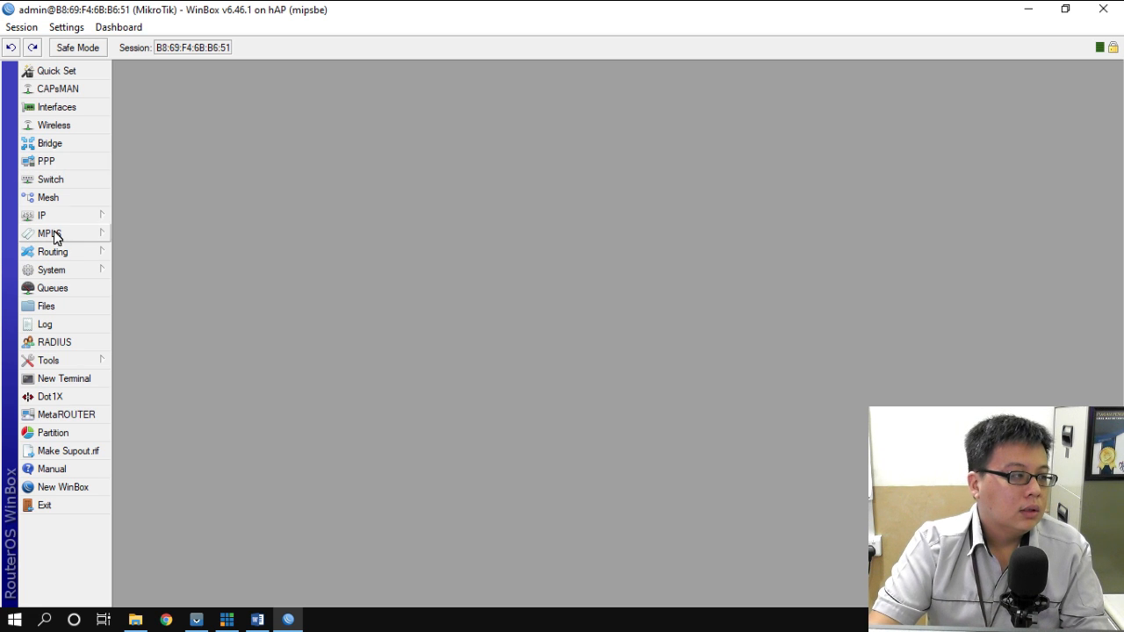
# - Reset the router's configuration from System > Reset Configuration and confirm the reboot
pyautogui.click(78, 271)
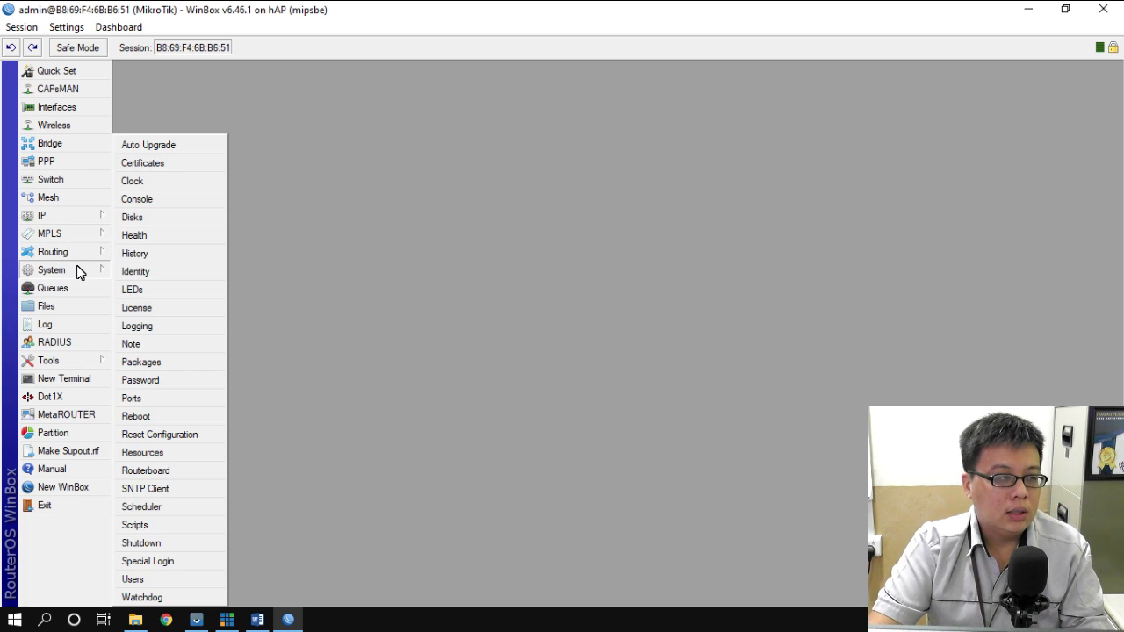
pyautogui.click(164, 437)
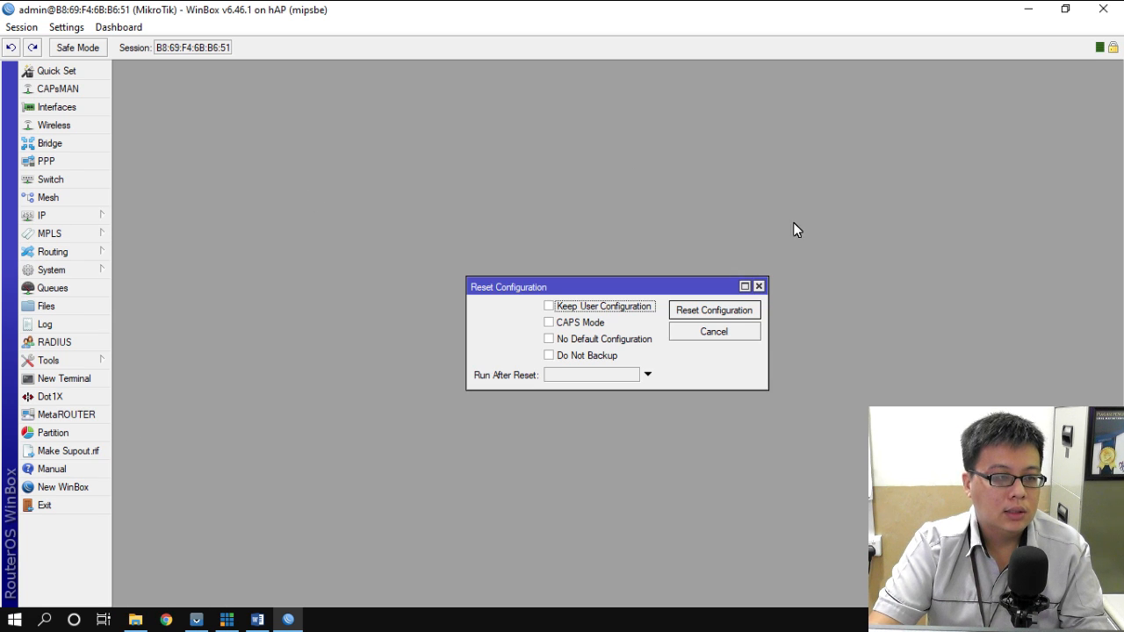
pyautogui.click(734, 313)
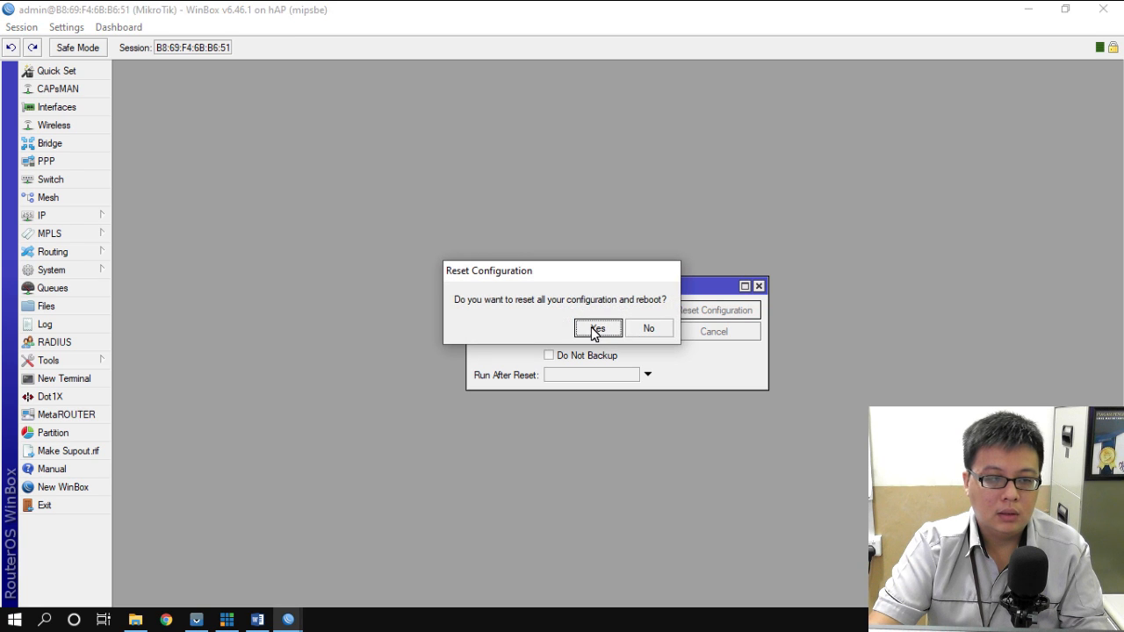
pyautogui.click(595, 330)
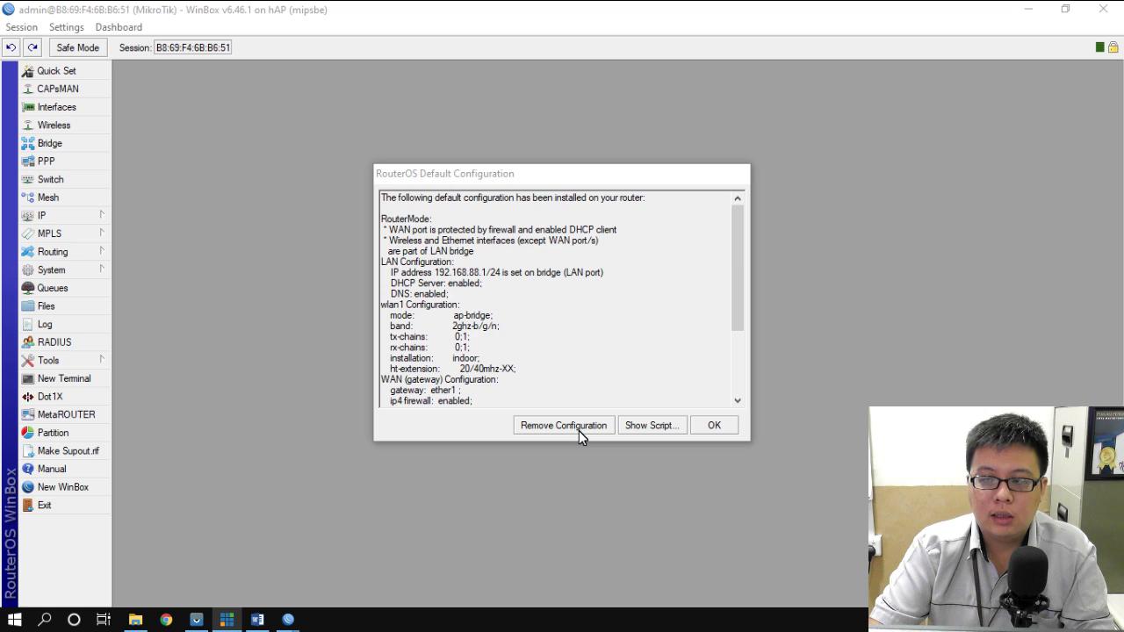
# - Review the default configuration summary and remove the default configuration
pyautogui.scroll(-4, 546, 320)
pyautogui.scroll(4, 545, 320)
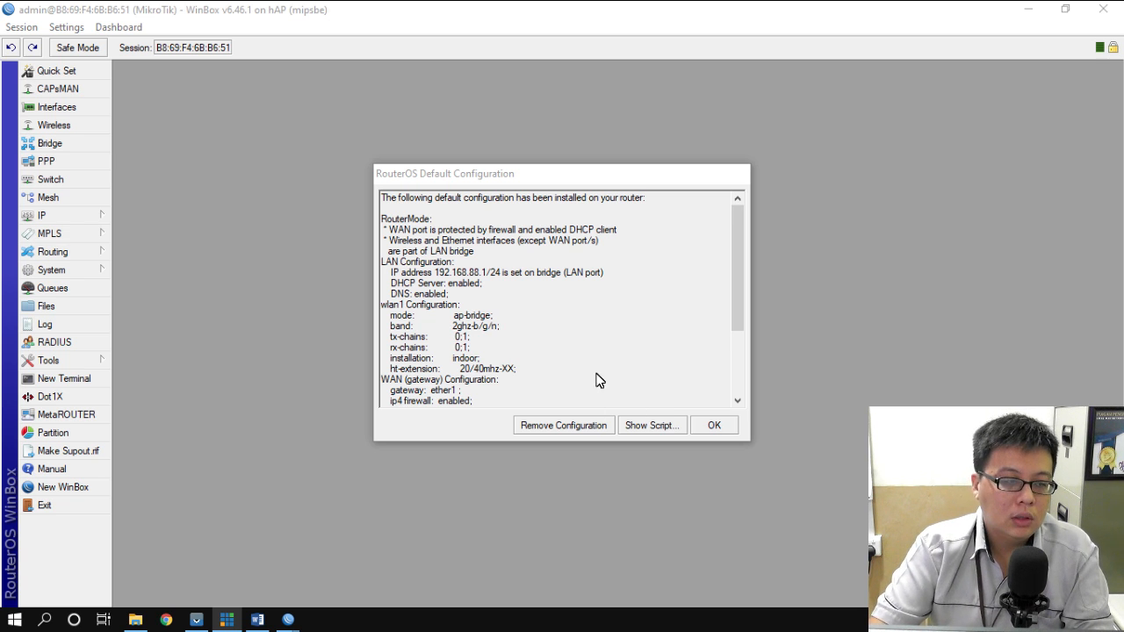
pyautogui.click(559, 427)
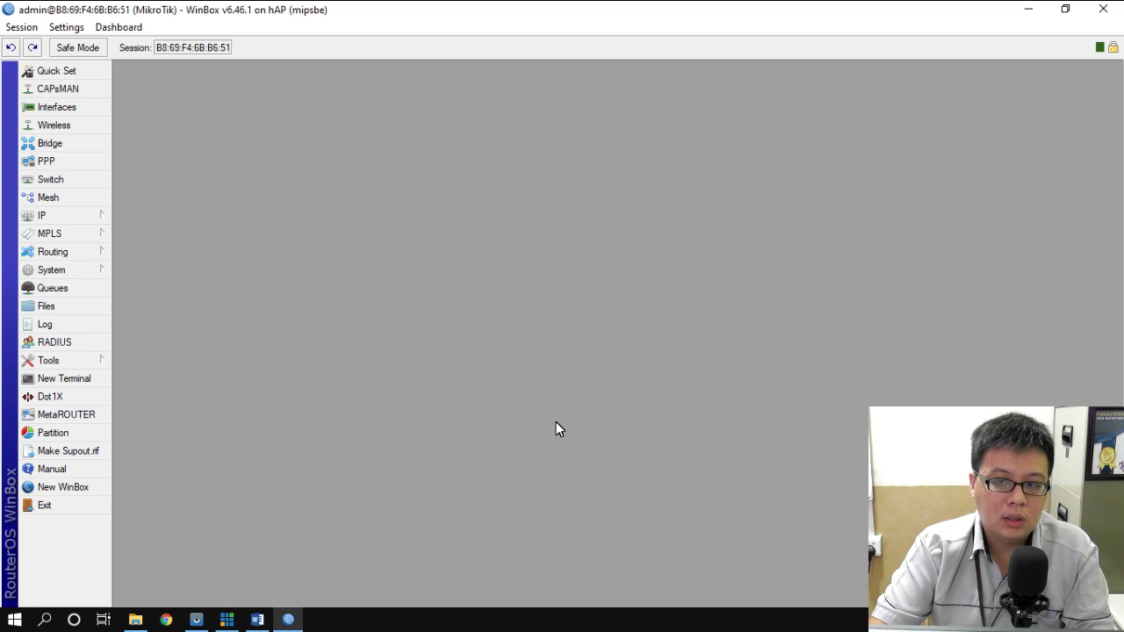
# - Reconnect to the rebooted router from the Neighbors list and confirm its IP address list is empty
pyautogui.click(64, 219)
pyautogui.click(151, 199)
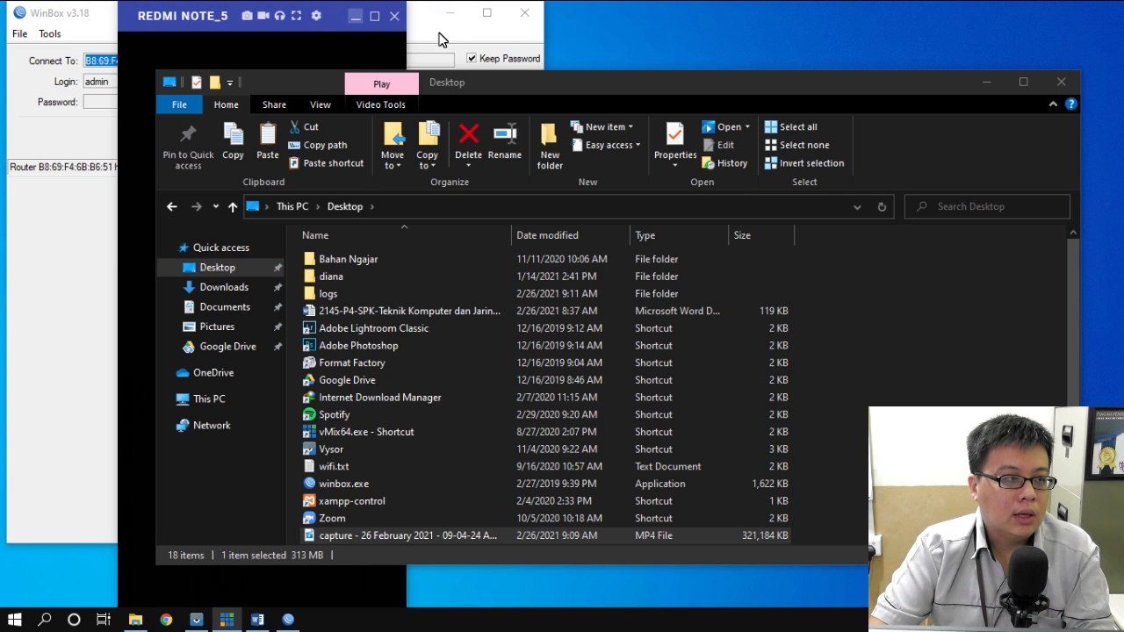
pyautogui.click(444, 36)
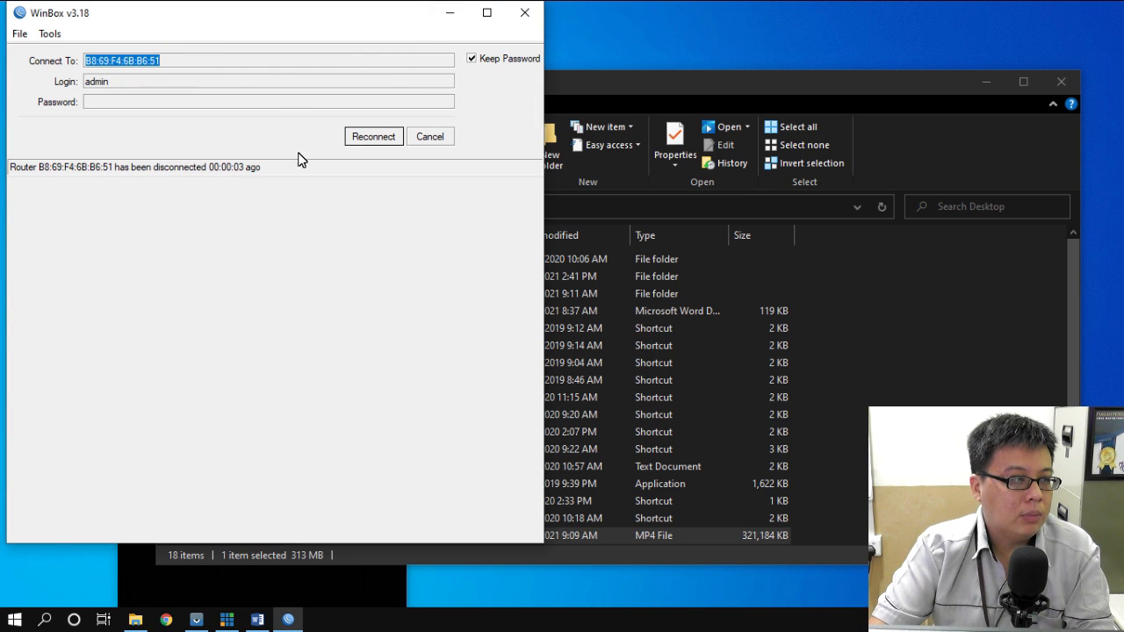
pyautogui.click(434, 139)
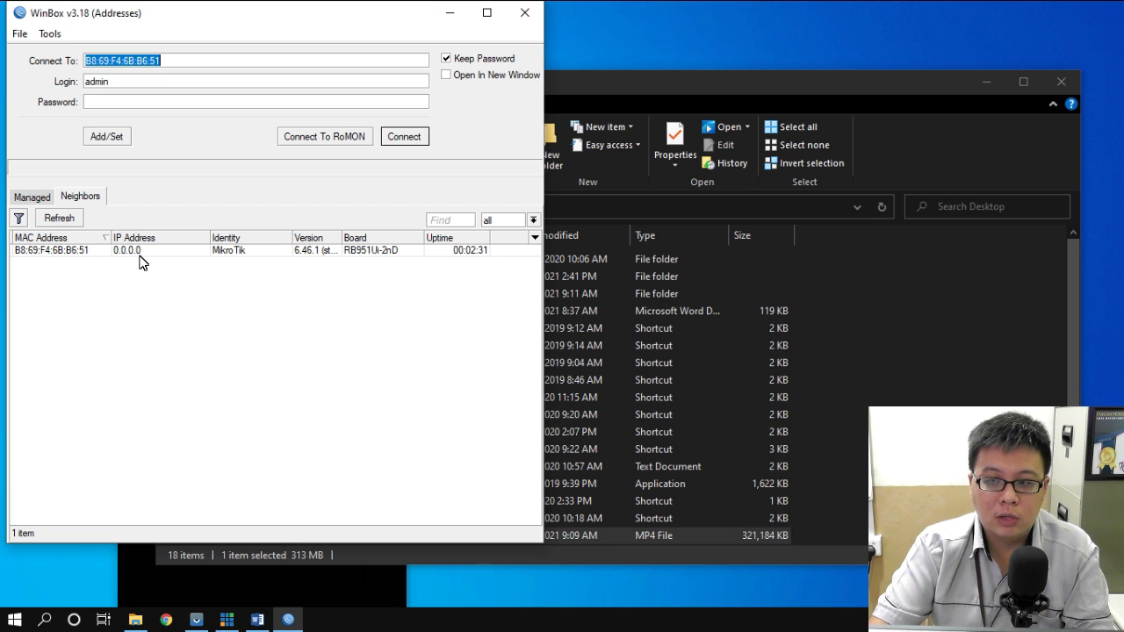
pyautogui.click(62, 254)
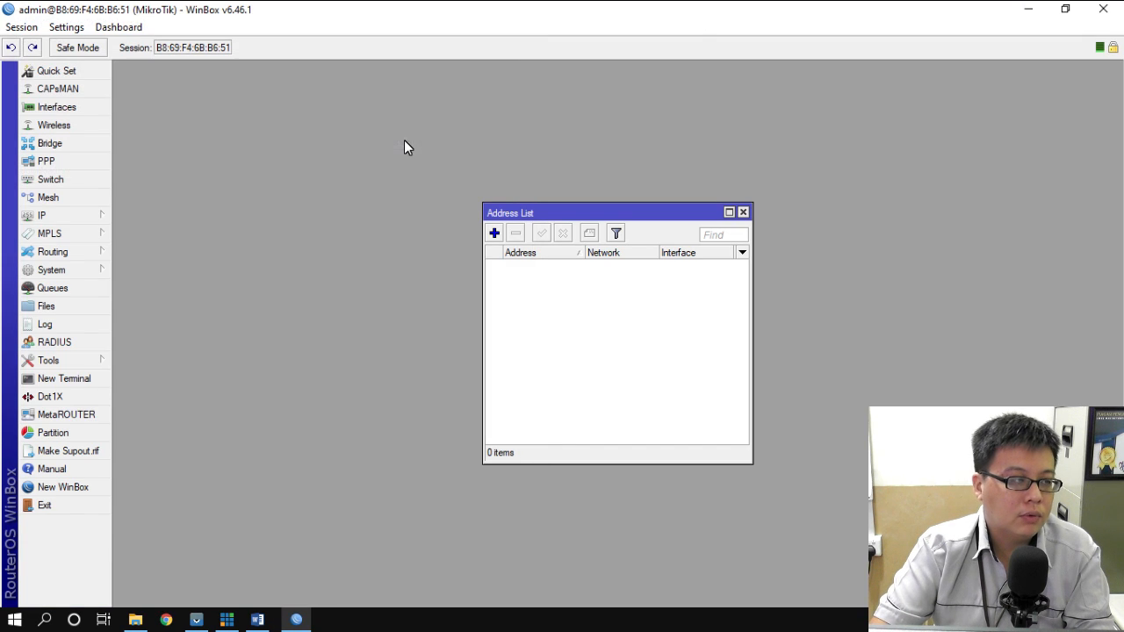
pyautogui.click(744, 212)
# - Review the Word task sheet, selecting item 1 (DNS), item 4 (IP Address) and item 5 (Gateway)
pyautogui.click(257, 619)
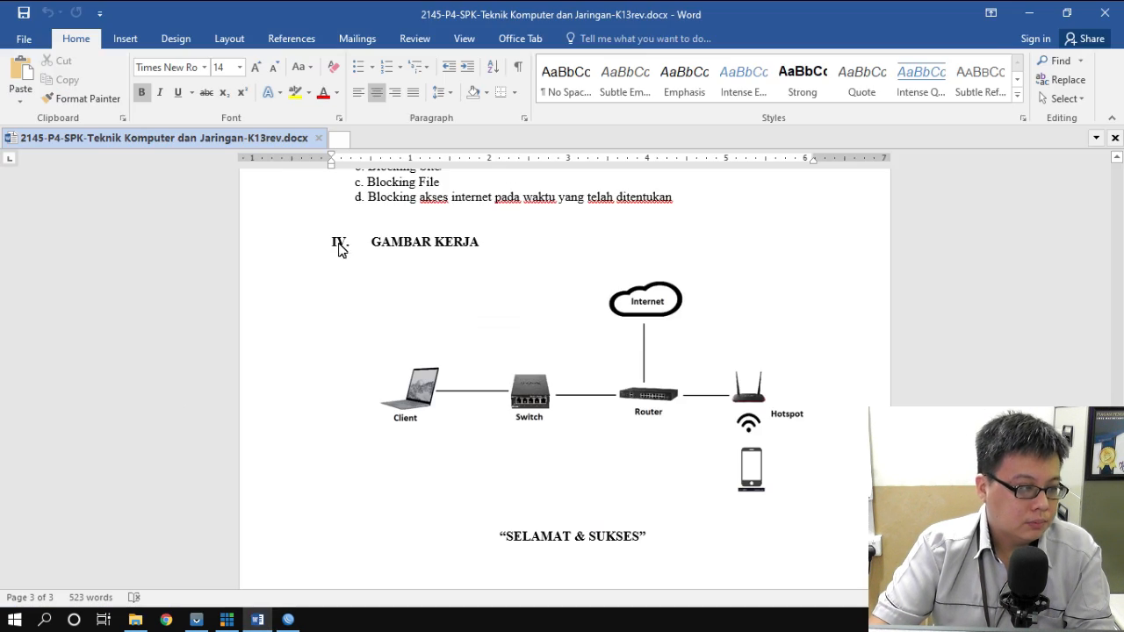
pyautogui.scroll(15, 537, 289)
pyautogui.scroll(8, 542, 289)
pyautogui.scroll(-11, 545, 289)
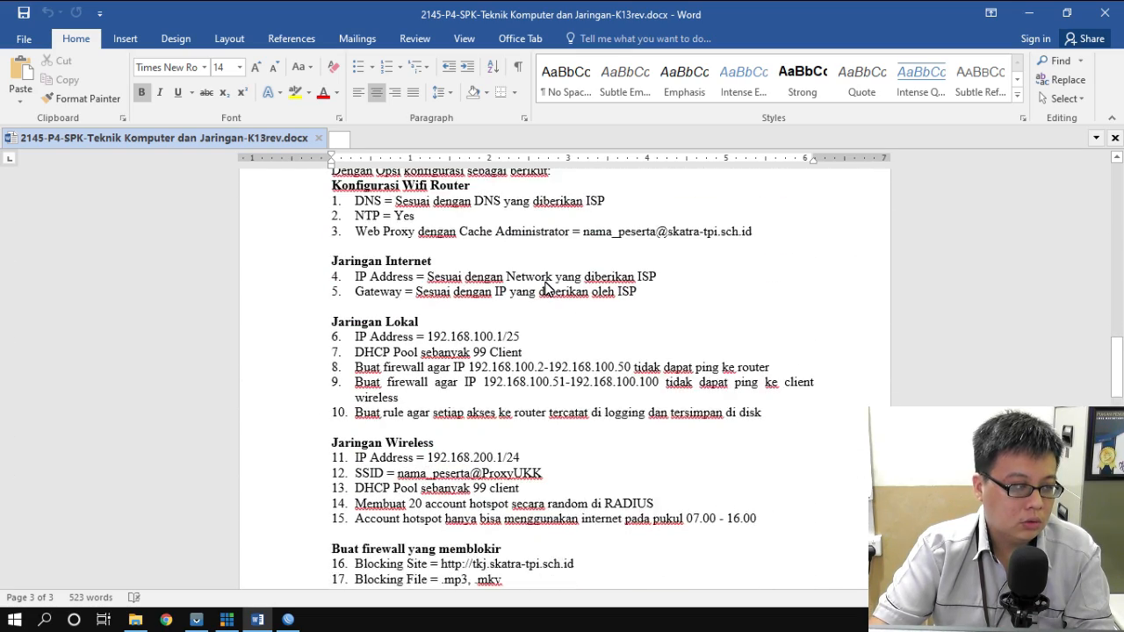
pyautogui.scroll(1, 545, 289)
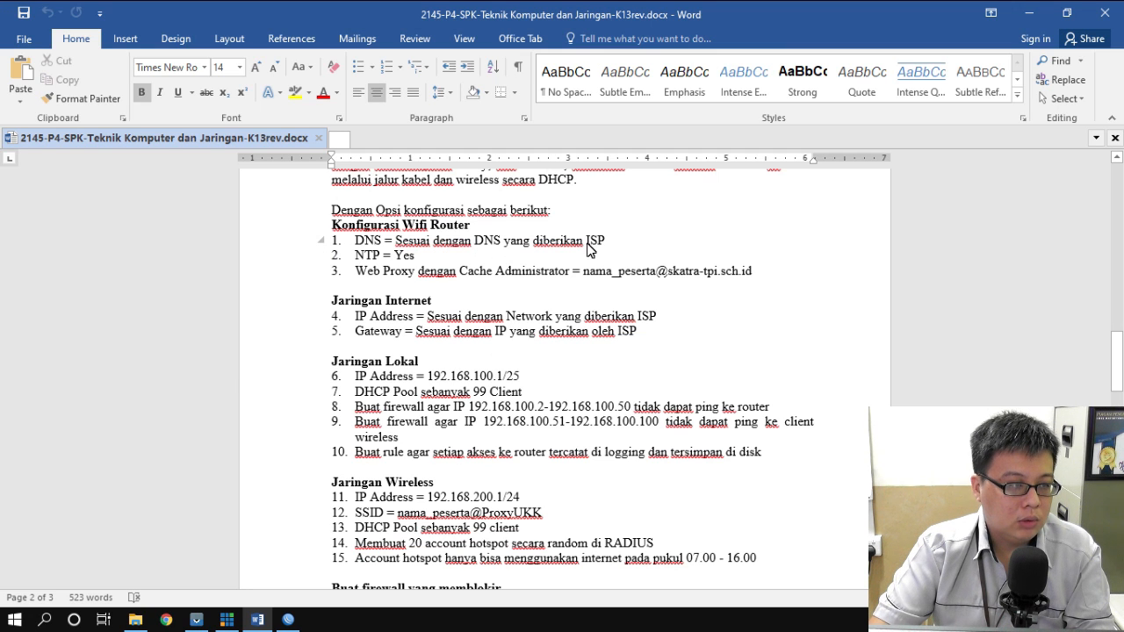
pyautogui.moveTo(355, 243); pyautogui.dragTo(606, 242)
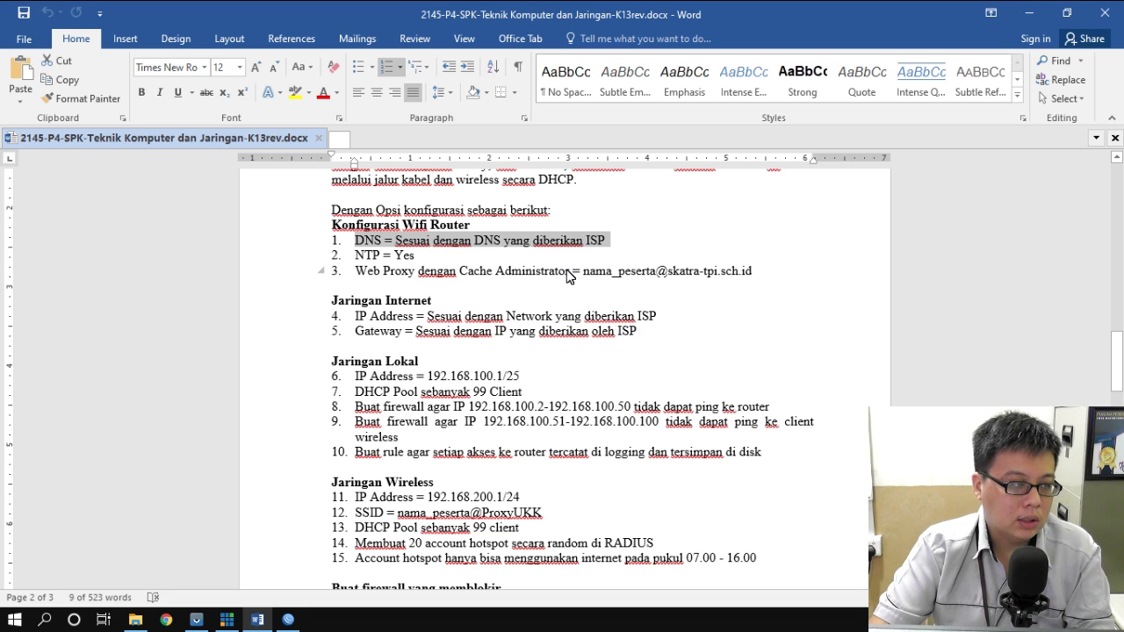
pyautogui.scroll(-1, 569, 276)
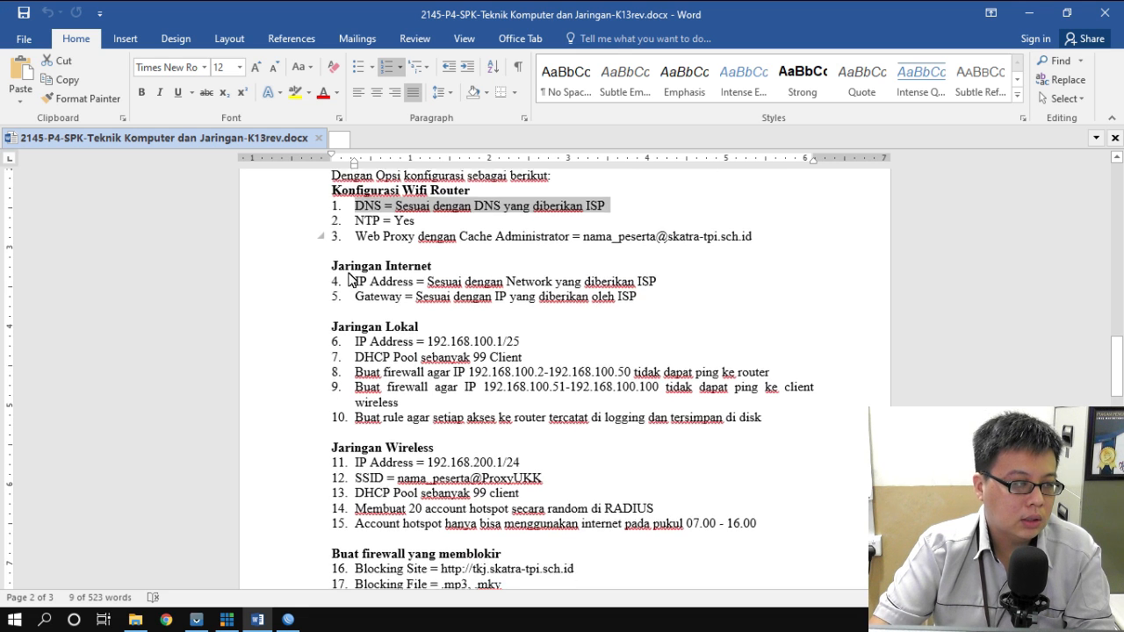
pyautogui.moveTo(357, 280); pyautogui.dragTo(659, 283)
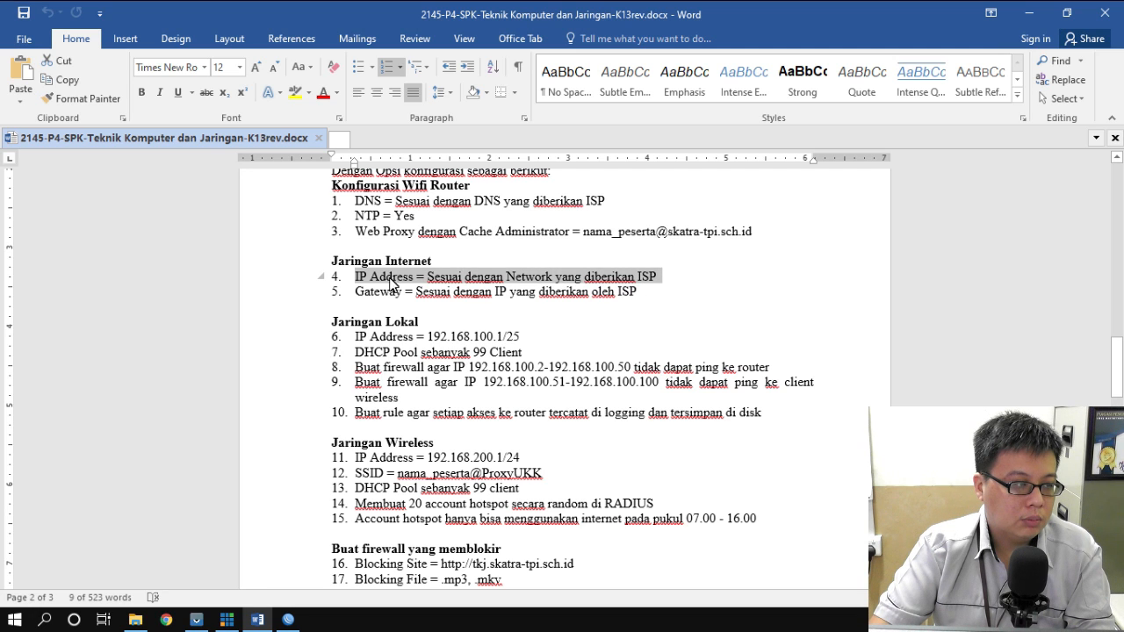
pyautogui.moveTo(355, 293); pyautogui.dragTo(634, 299)
pyautogui.click(670, 295)
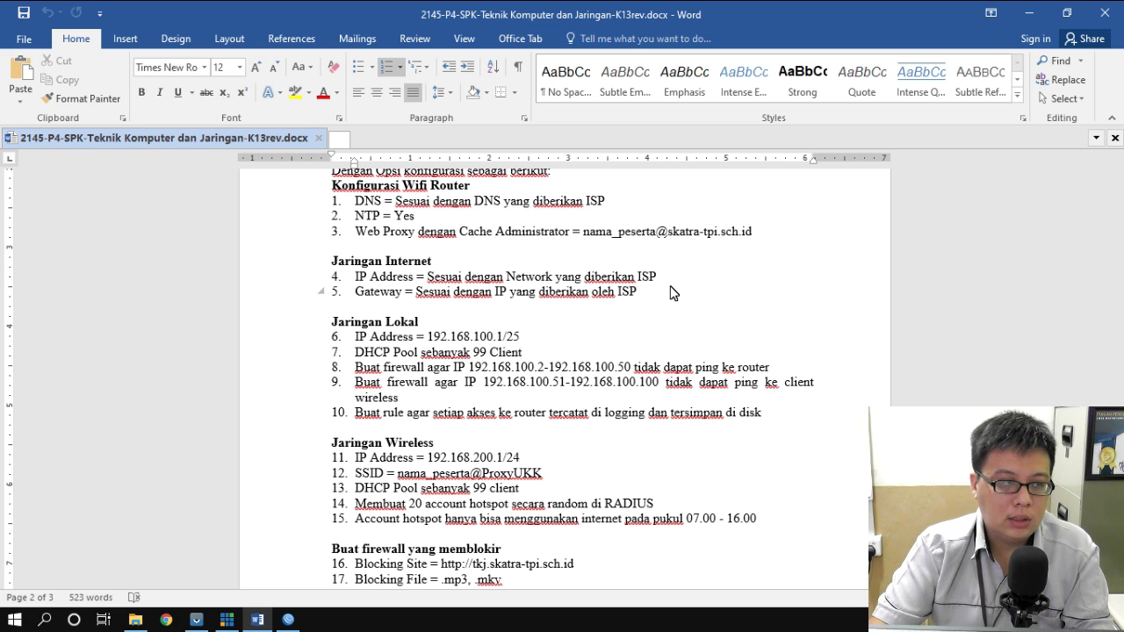
pyautogui.click(289, 621)
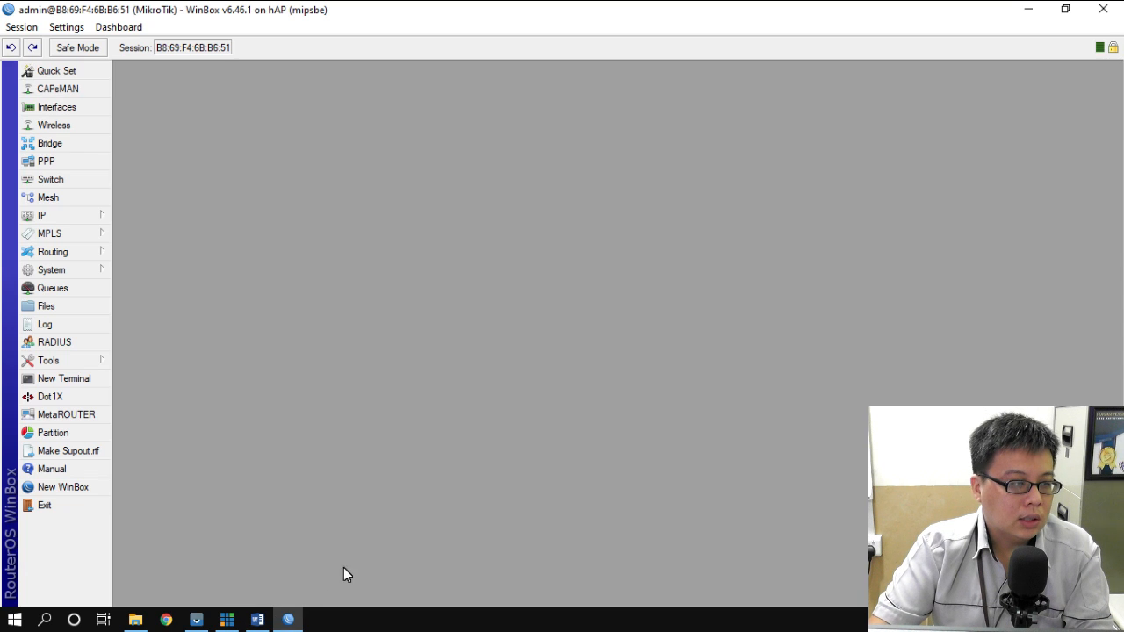
# - Add a DHCP client on ether1, then view the IP address list showing its 192.168.80.x lease
pyautogui.click(78, 216)
pyautogui.click(160, 235)
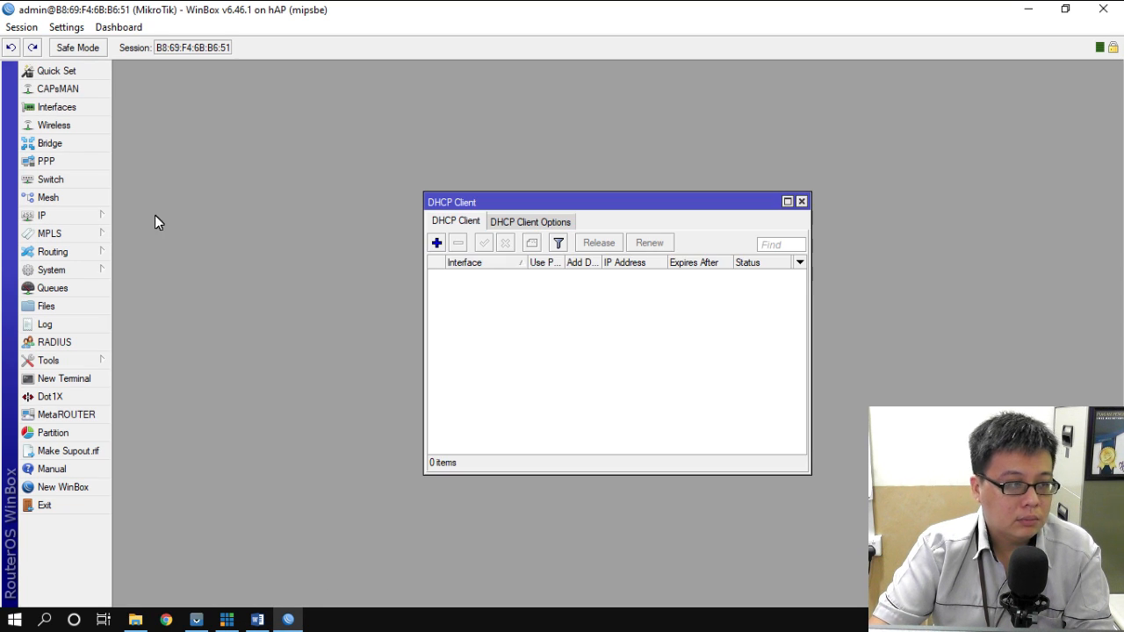
pyautogui.click(437, 243)
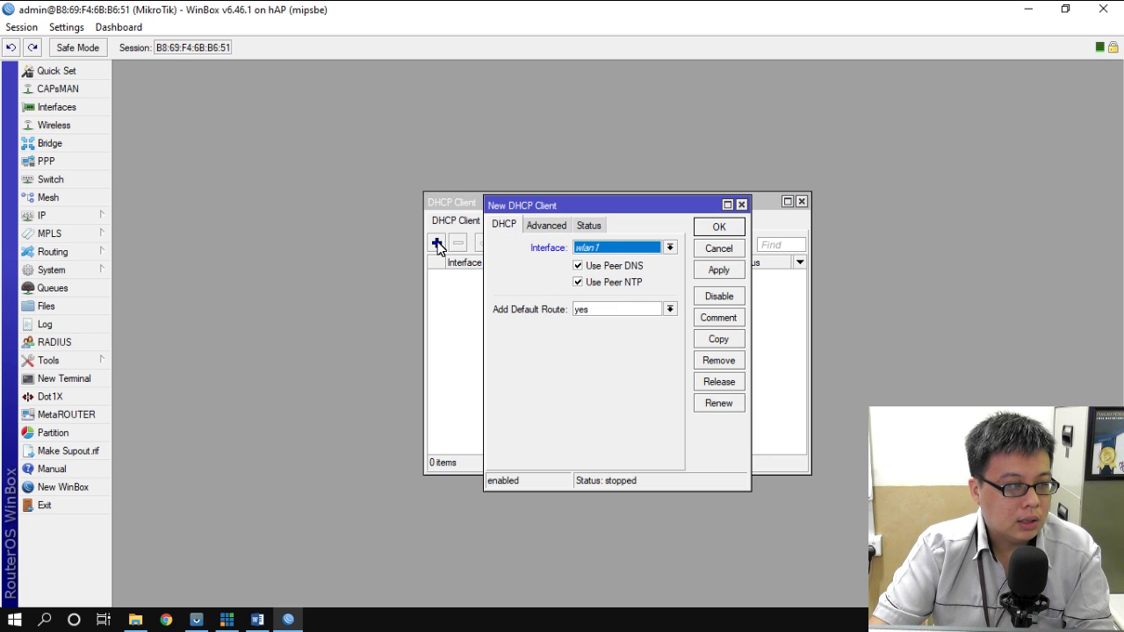
pyautogui.click(663, 248)
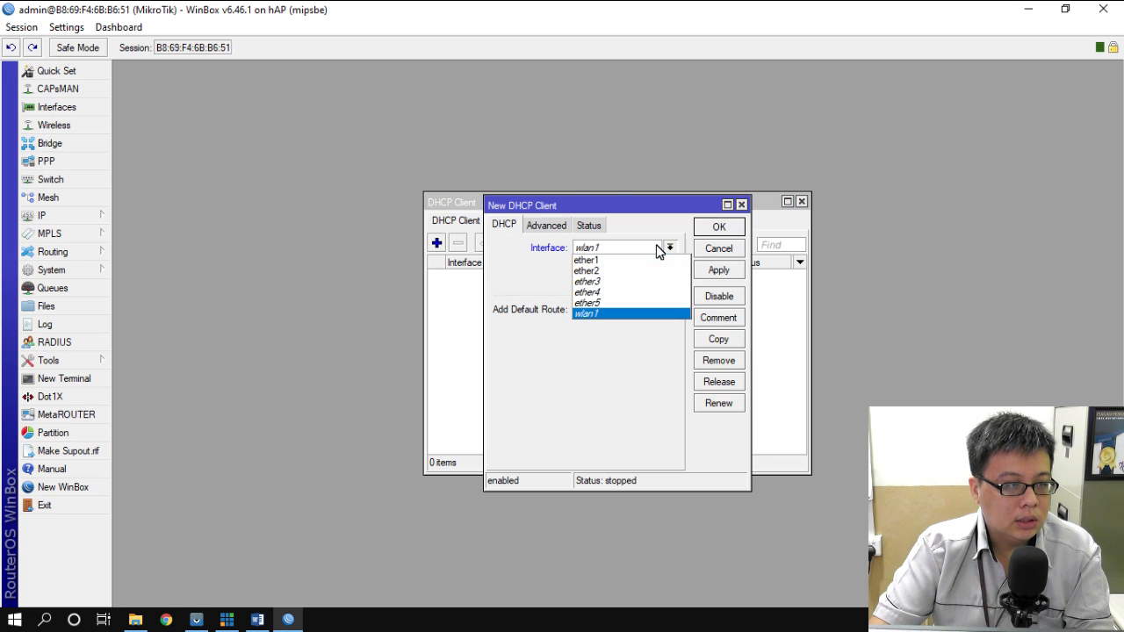
pyautogui.click(597, 261)
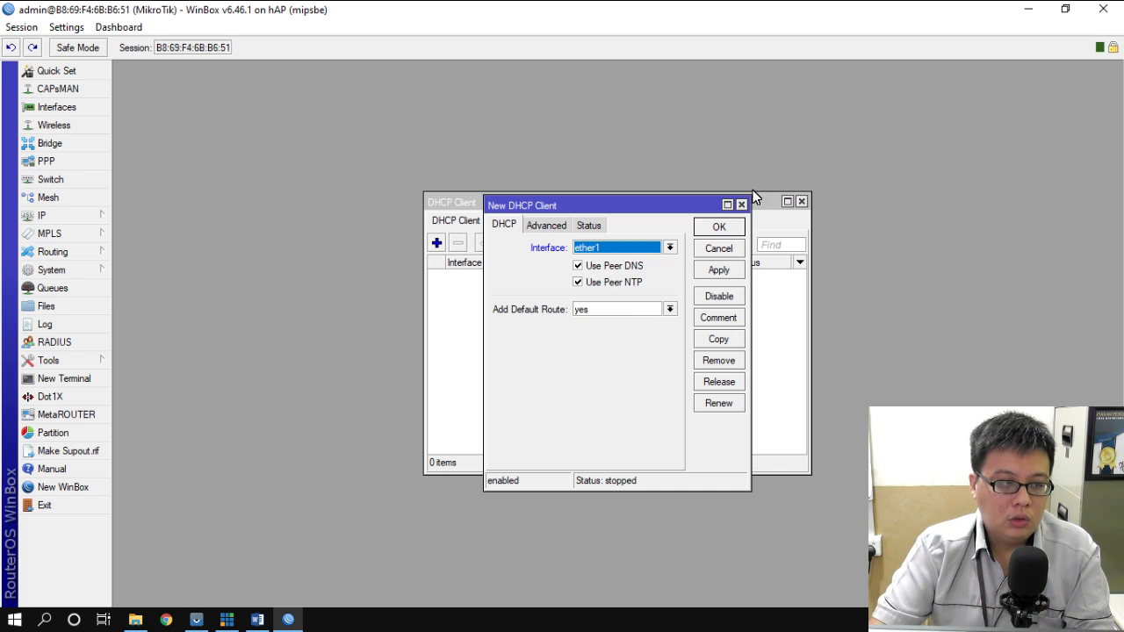
pyautogui.click(720, 228)
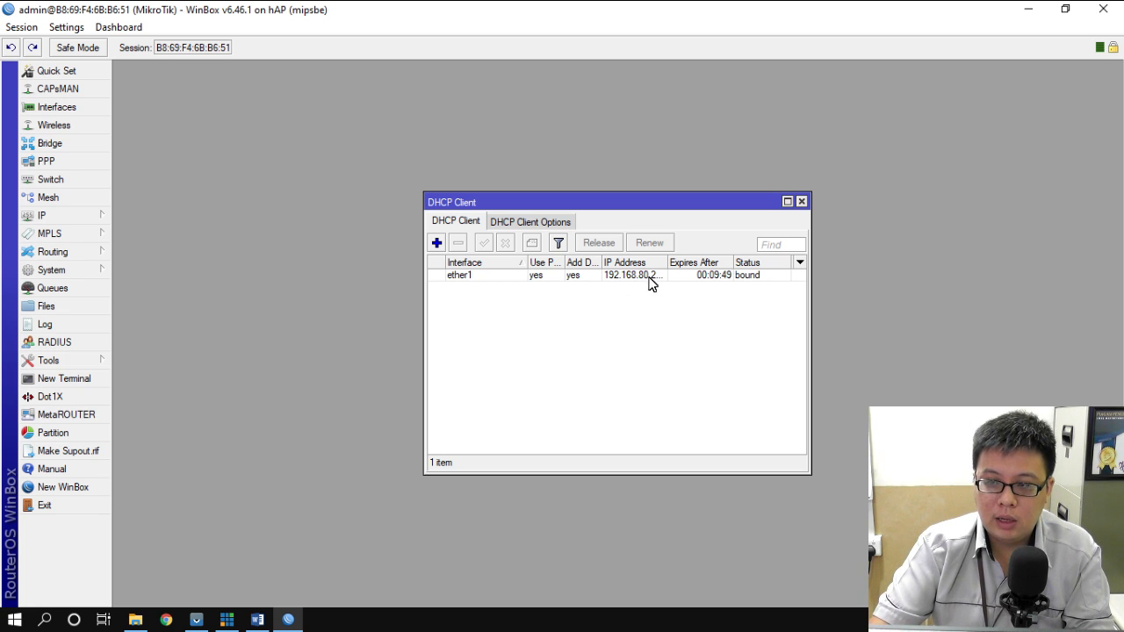
pyautogui.click(802, 202)
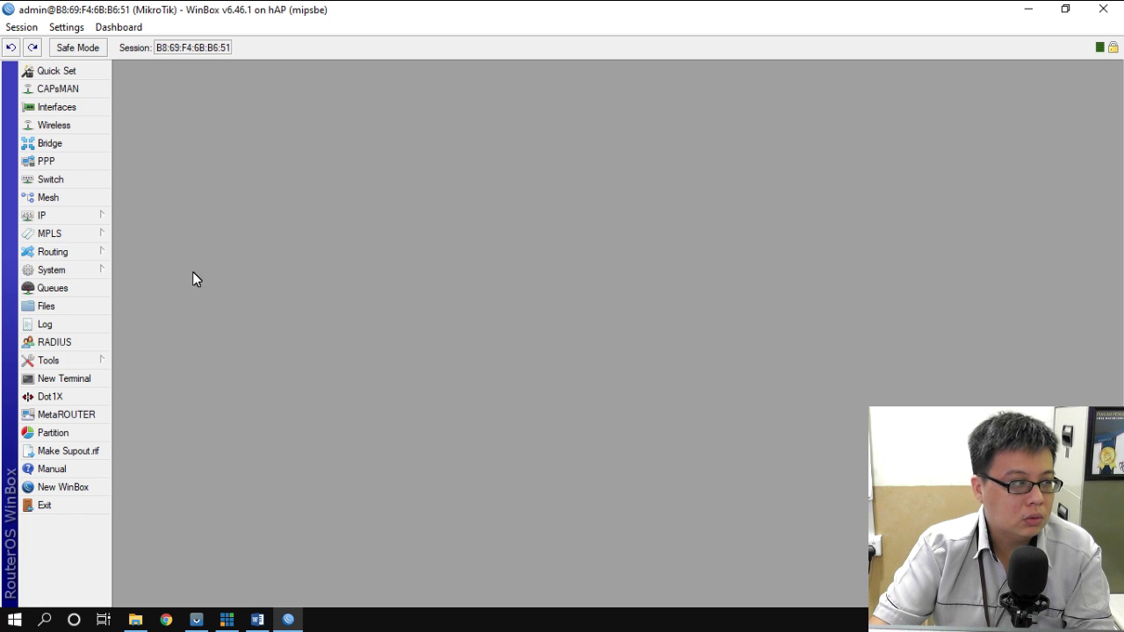
pyautogui.click(70, 216)
pyautogui.click(169, 203)
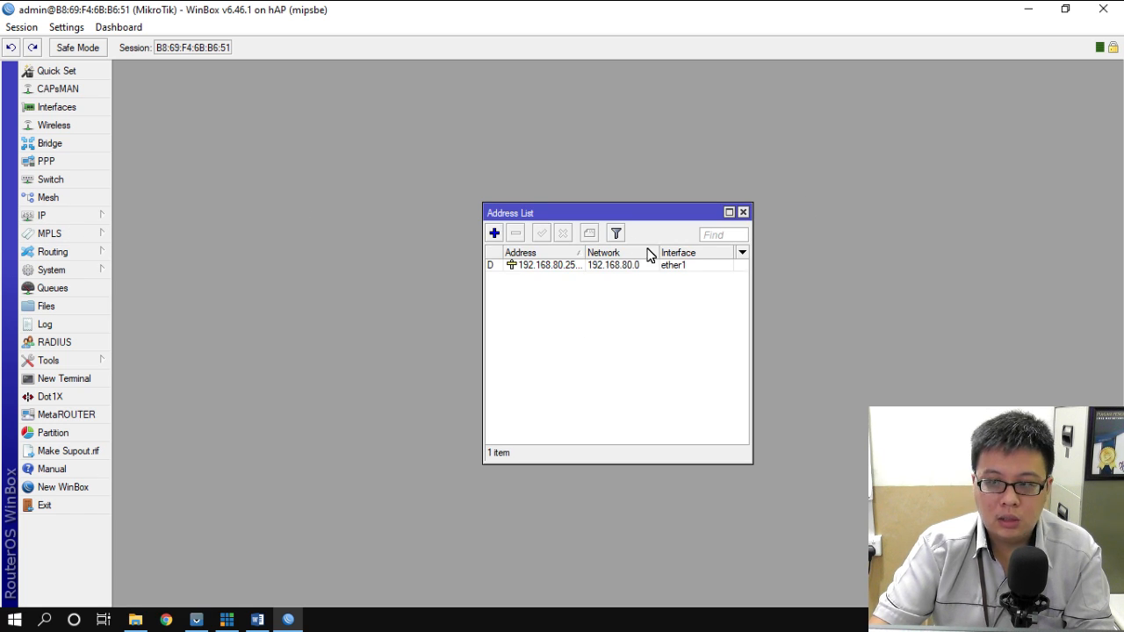
# - Select Word task item 1 (DNS) and give it a yellow highlight
pyautogui.click(257, 619)
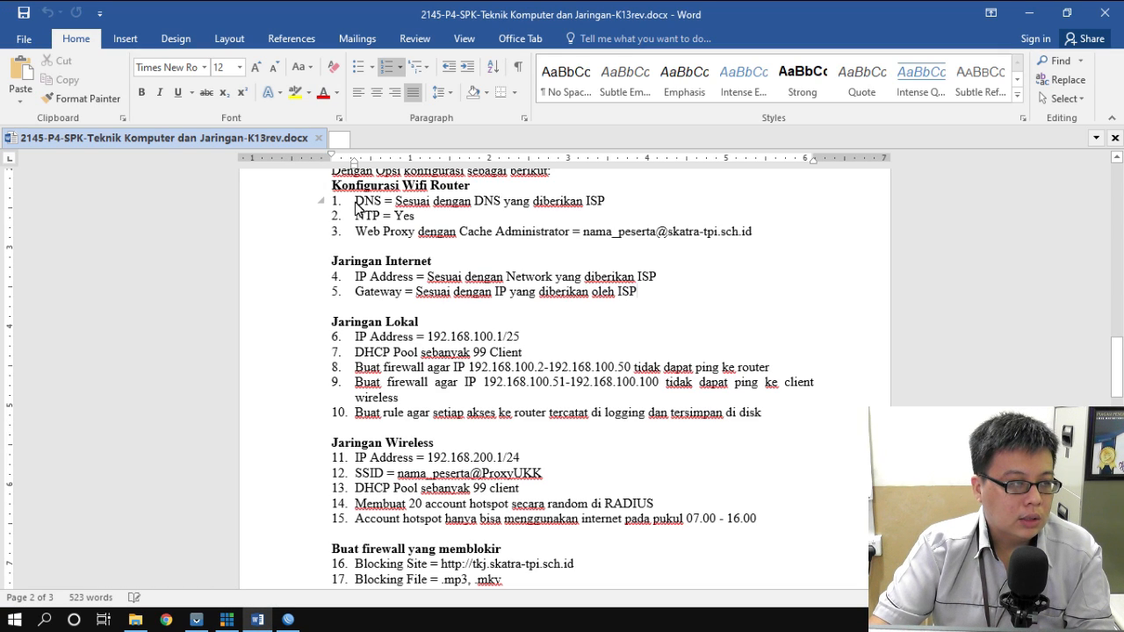
pyautogui.doubleClick(367, 202)
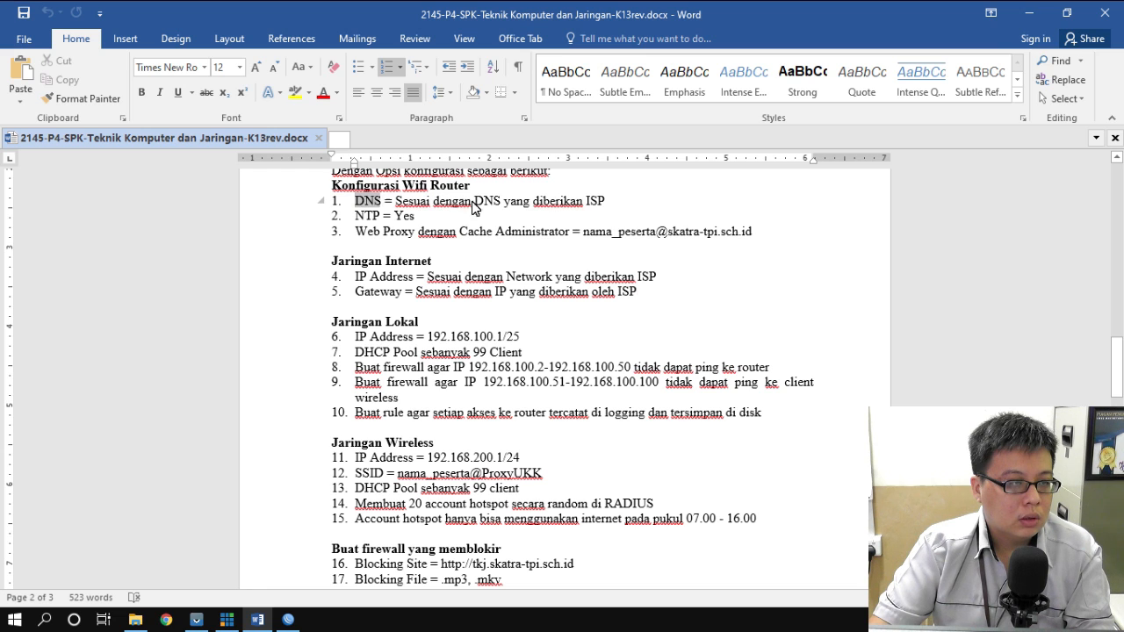
pyautogui.moveTo(474, 207); pyautogui.dragTo(608, 201)
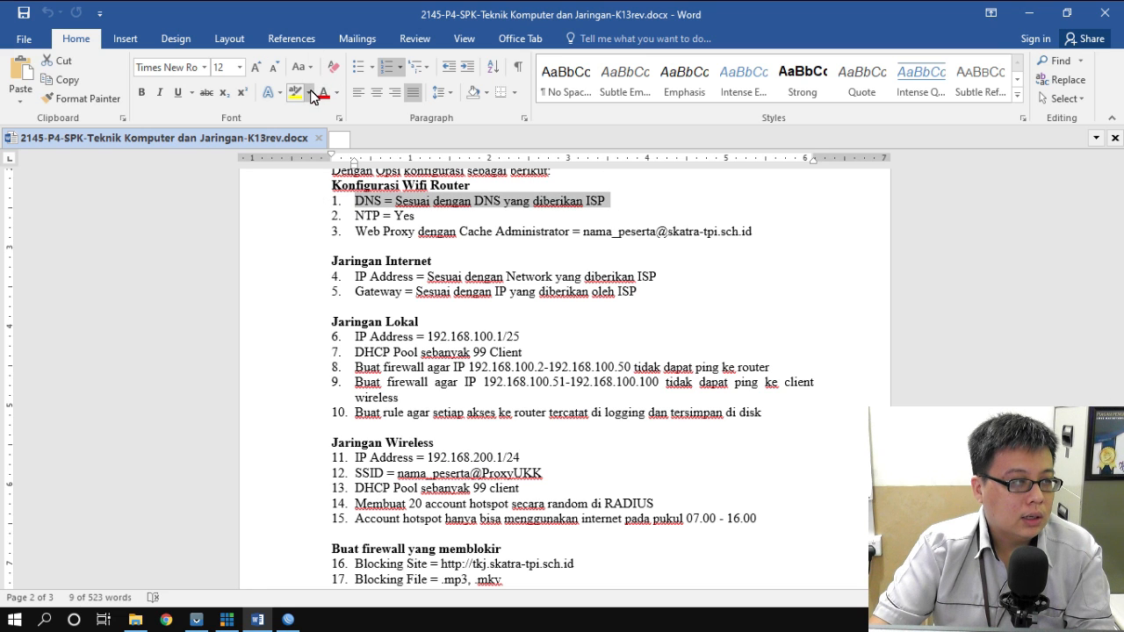
pyautogui.click(339, 93)
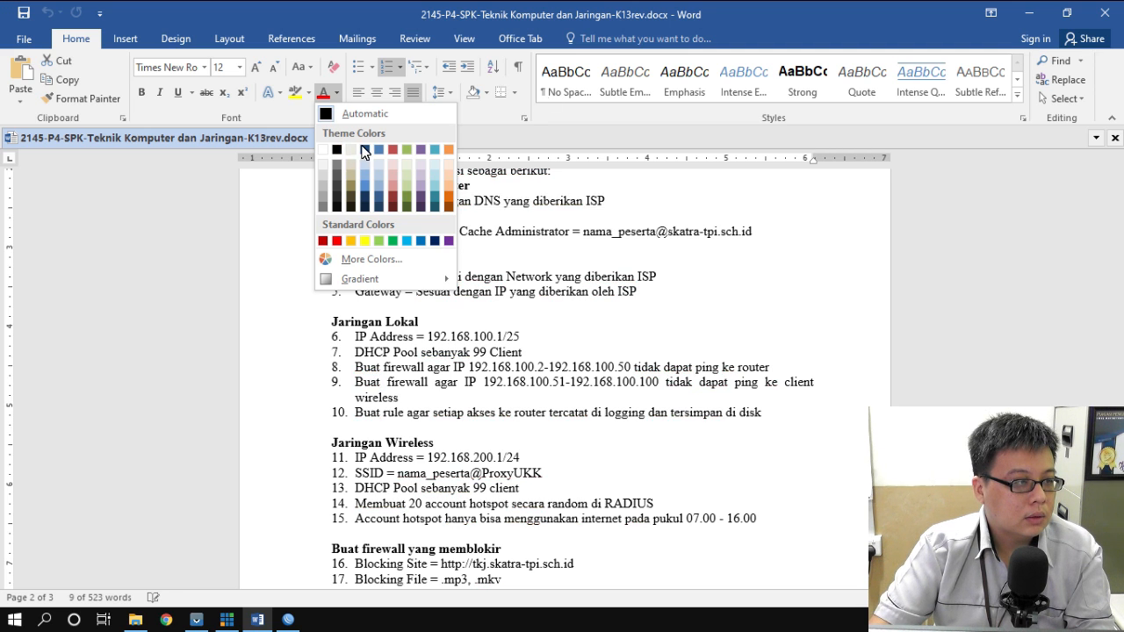
pyautogui.click(308, 93)
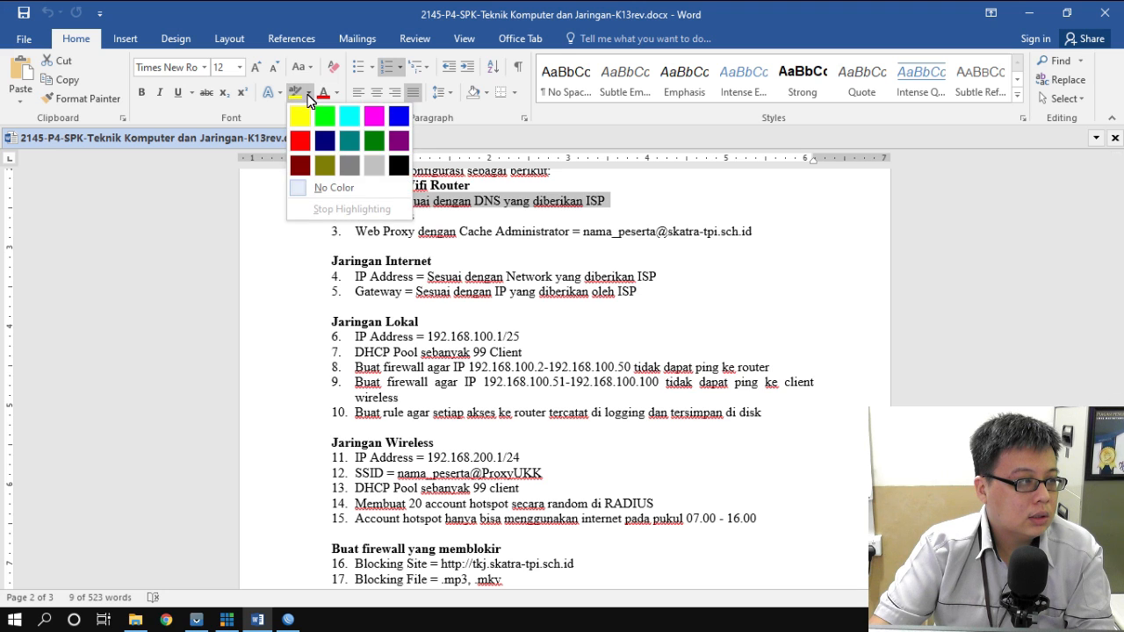
pyautogui.click(297, 112)
pyautogui.click(479, 261)
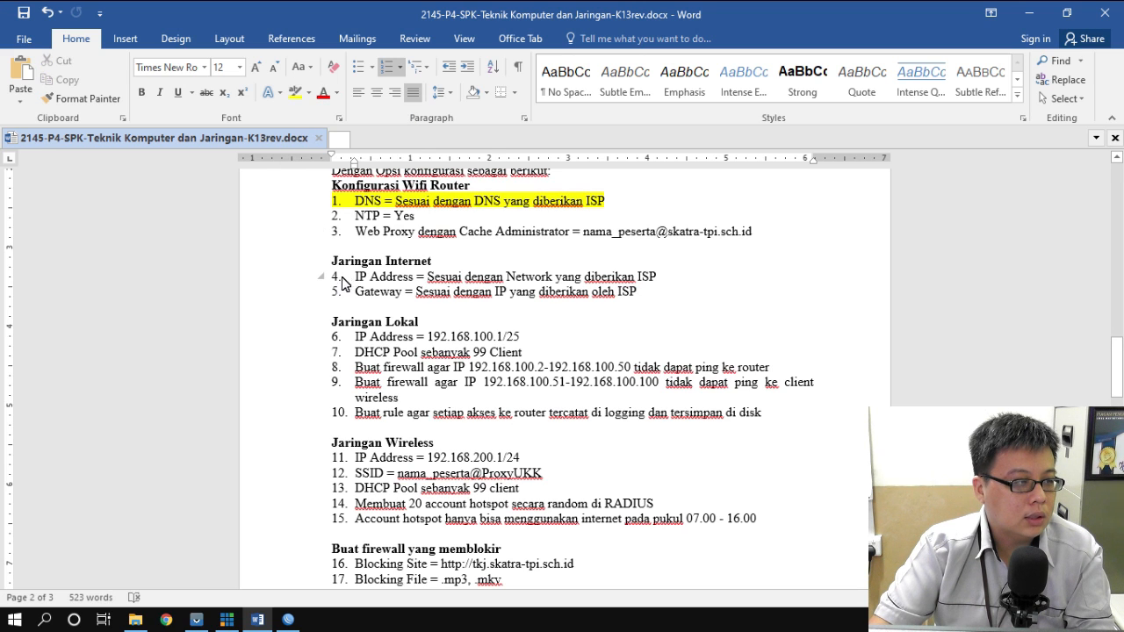
# - Highlight items 4 and 5 bright green and change item 1's highlight to bright green too
pyautogui.moveTo(354, 278); pyautogui.dragTo(667, 299)
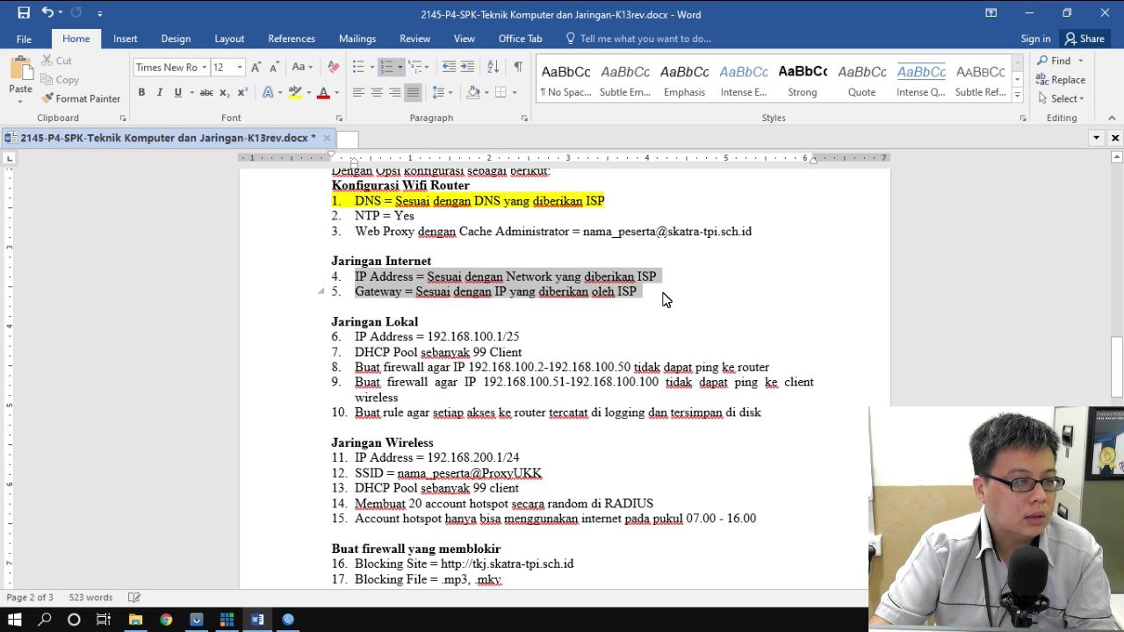
pyautogui.click(308, 93)
pyautogui.click(318, 113)
pyautogui.moveTo(354, 201); pyautogui.dragTo(609, 207)
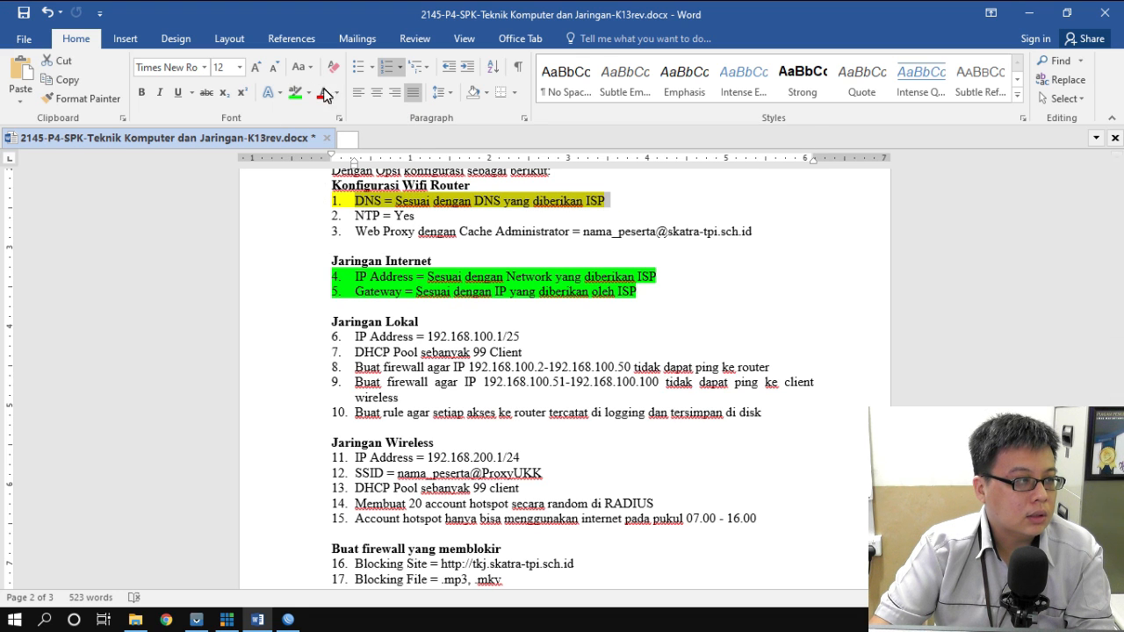
pyautogui.click(289, 95)
pyautogui.click(808, 385)
pyautogui.click(646, 296)
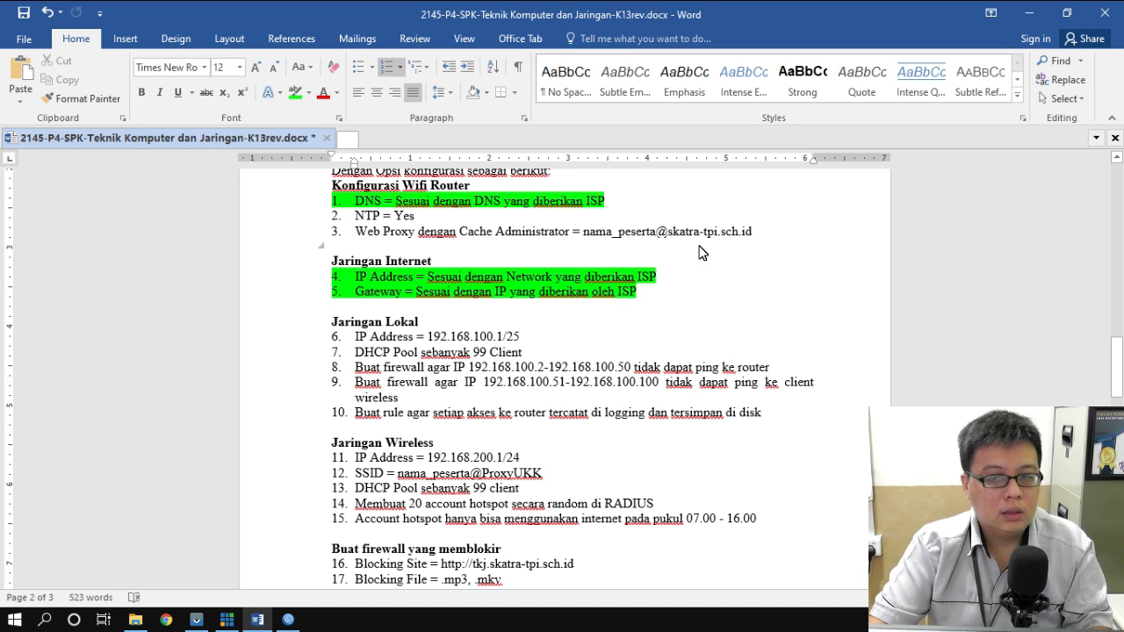
pyautogui.keyDown('ctrl'); pyautogui.scroll(2, 703, 253); pyautogui.keyUp('ctrl')
pyautogui.keyDown('ctrl'); pyautogui.scroll(2, 703, 253); pyautogui.keyUp('ctrl')
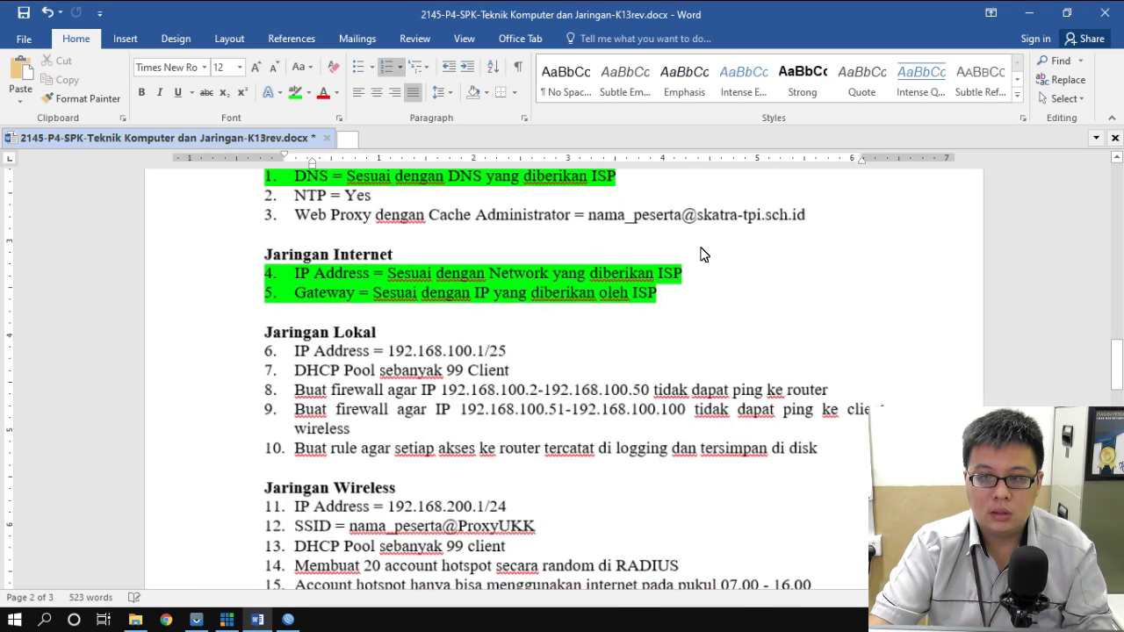
pyautogui.scroll(-4, 703, 255)
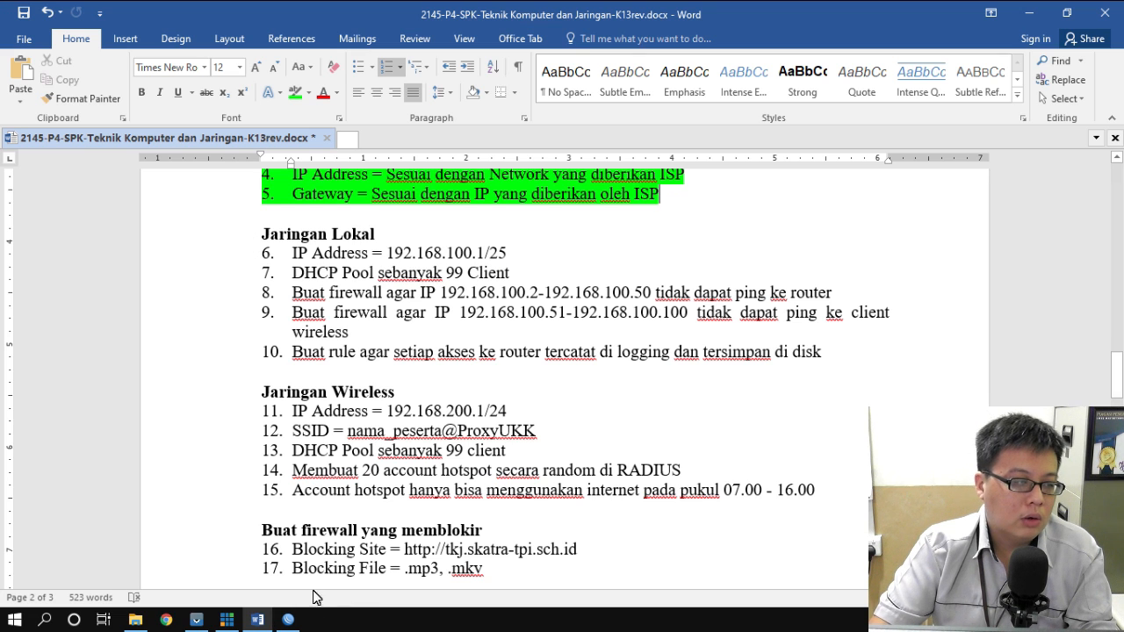
pyautogui.click(286, 621)
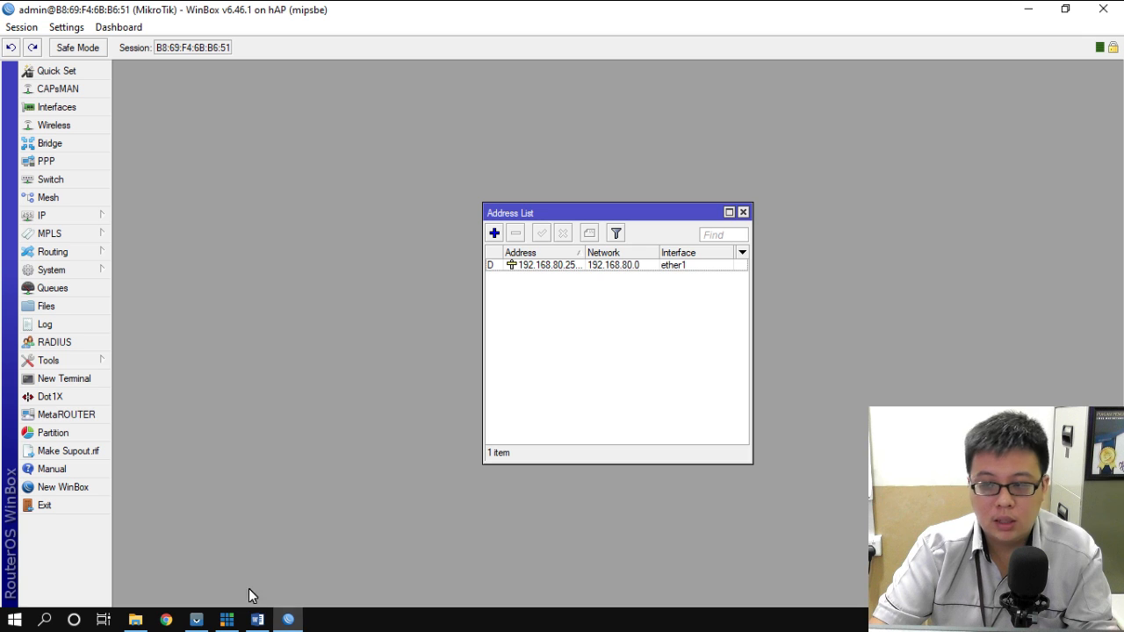
# - Add the static address 192.168.100.1/25 on interface ether2
pyautogui.click(495, 234)
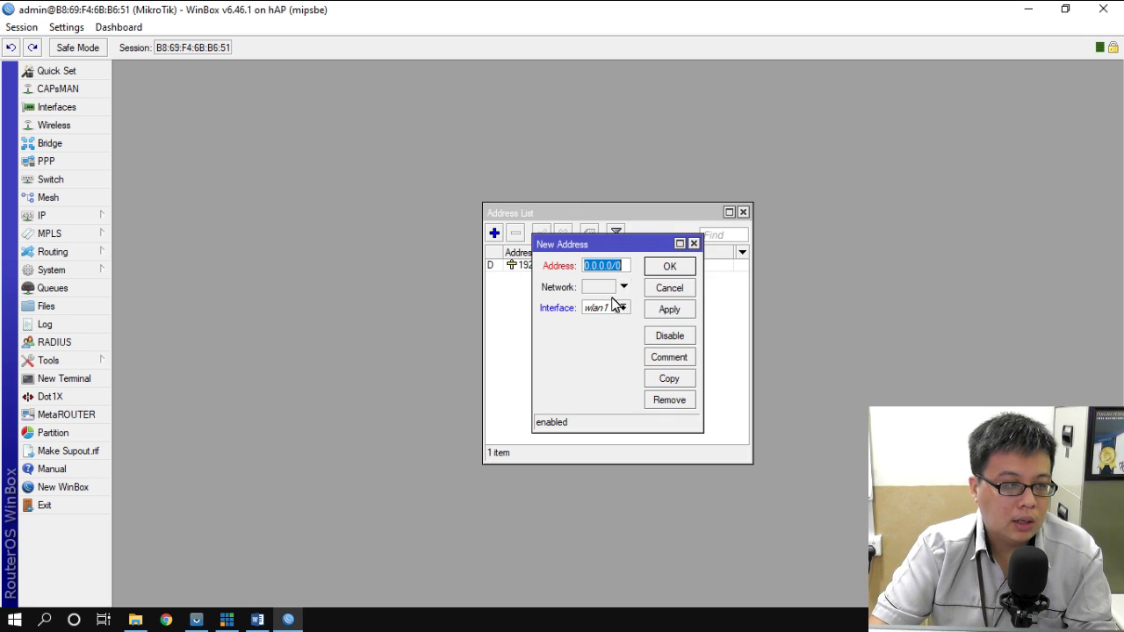
pyautogui.write('19')
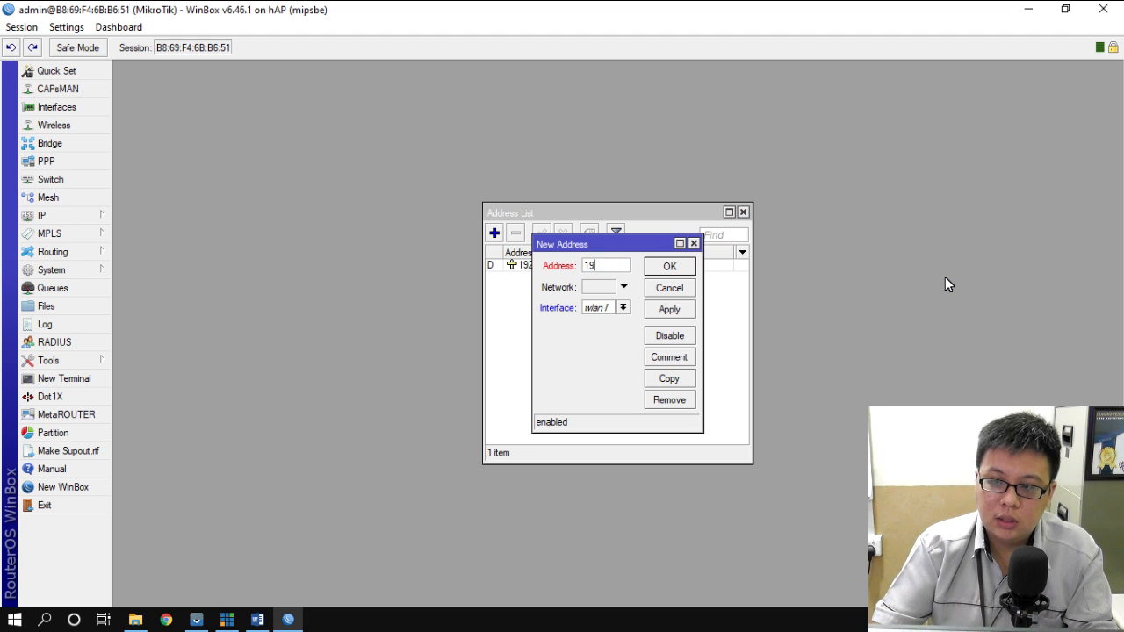
pyautogui.write('2.168.100.')
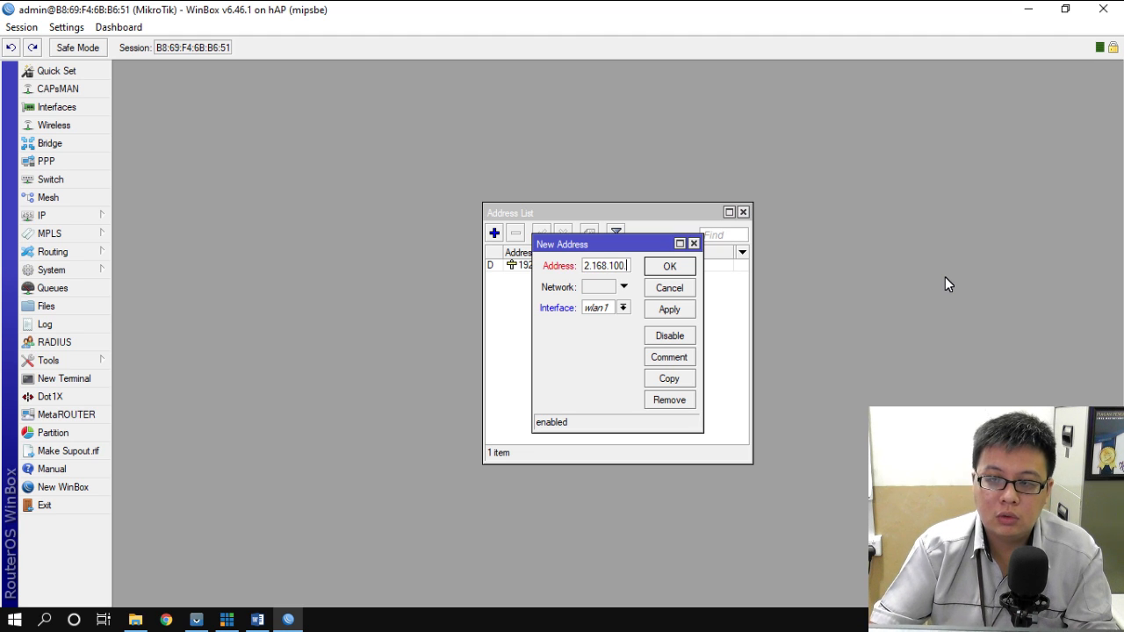
pyautogui.write('1/25')
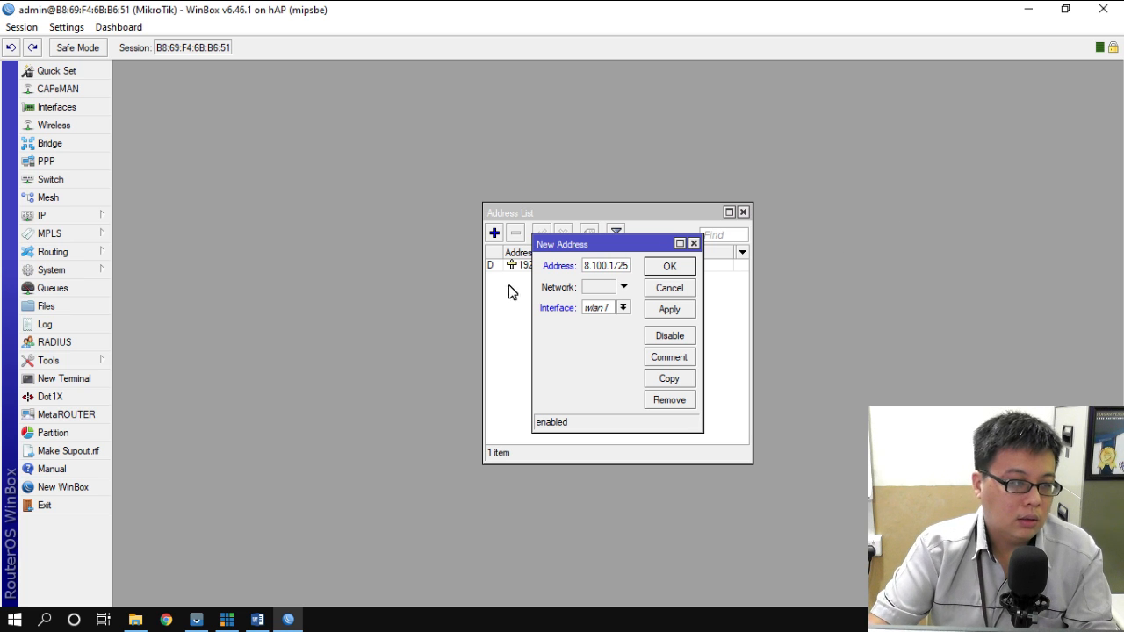
pyautogui.click(624, 308)
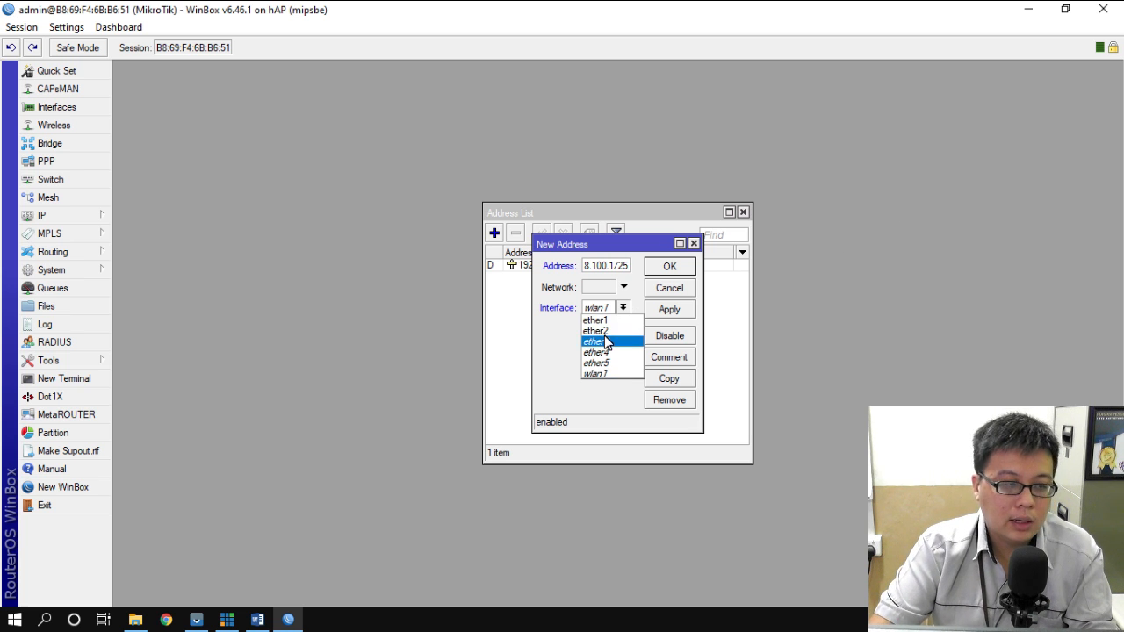
pyautogui.click(605, 332)
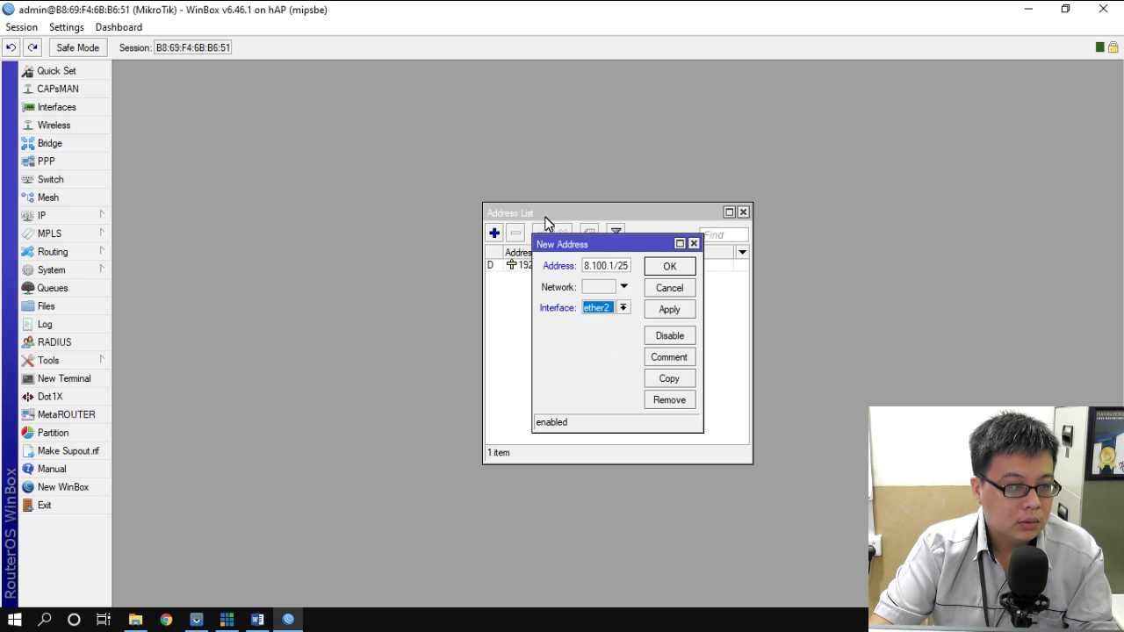
pyautogui.click(670, 268)
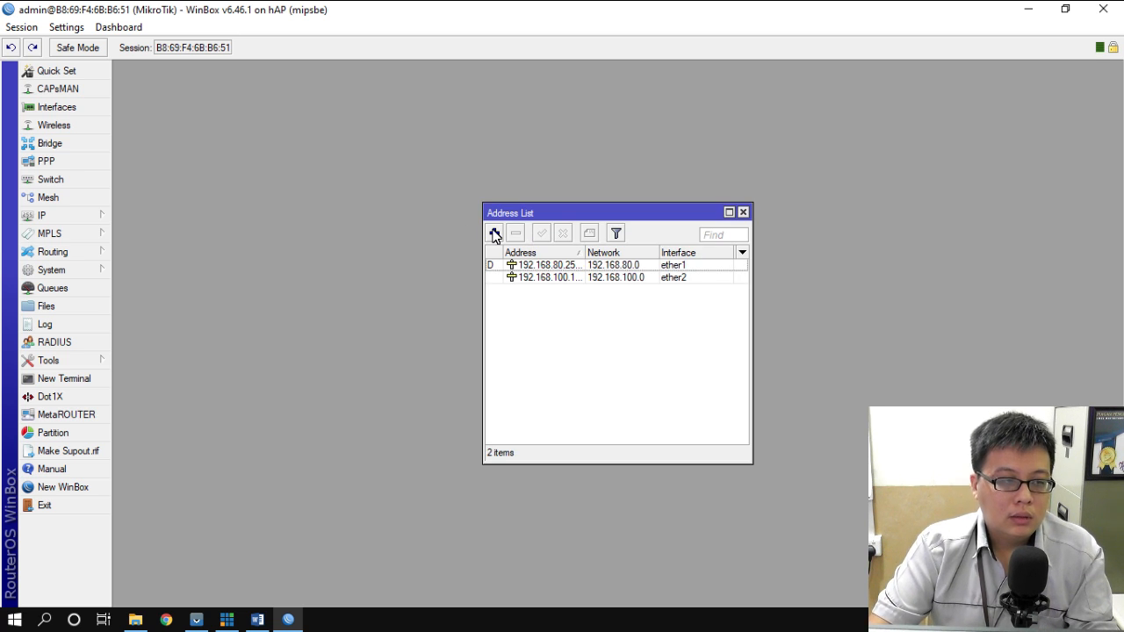
# - Highlight Word task item 6, IP Address = 192.168.100.1/25, in bright green
pyautogui.click(257, 620)
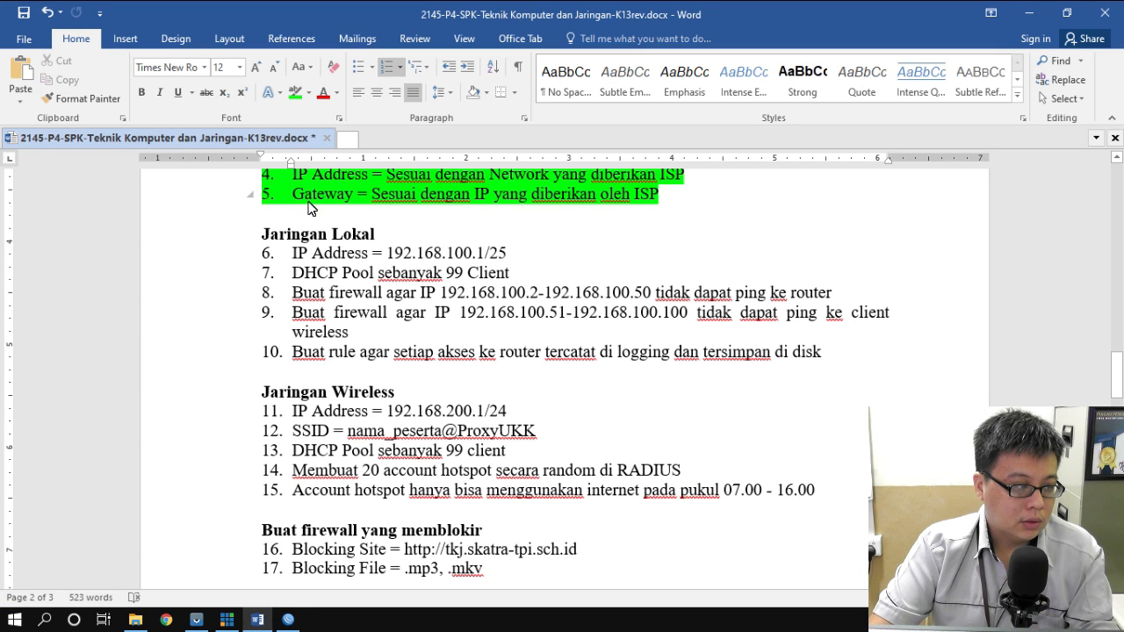
pyautogui.moveTo(293, 255); pyautogui.dragTo(509, 252)
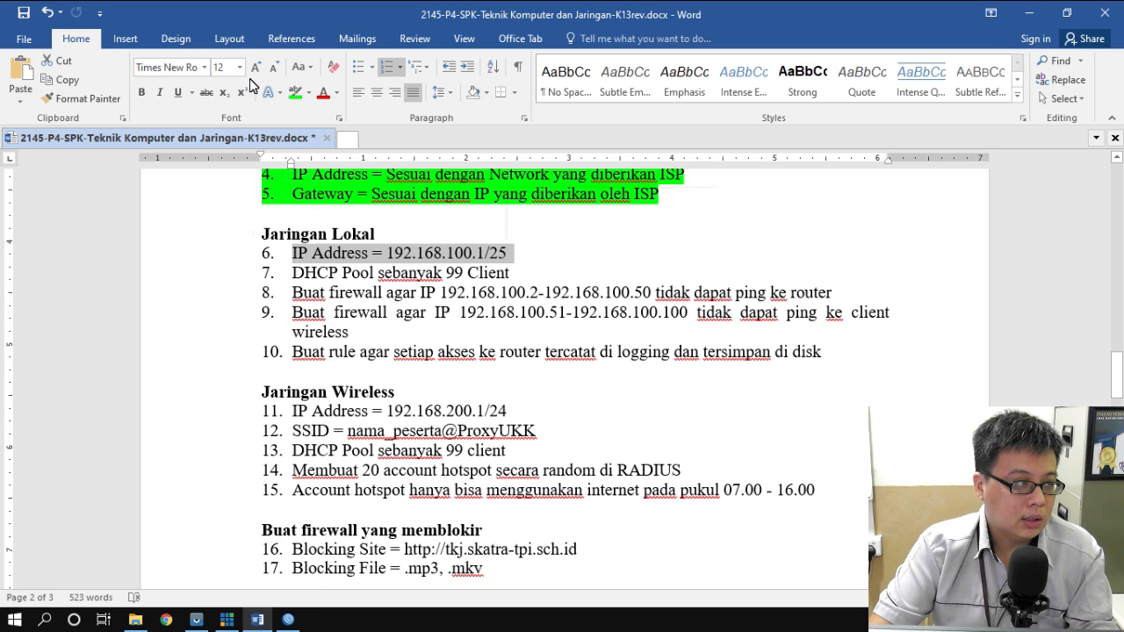
pyautogui.click(294, 94)
pyautogui.scroll(-3, 521, 268)
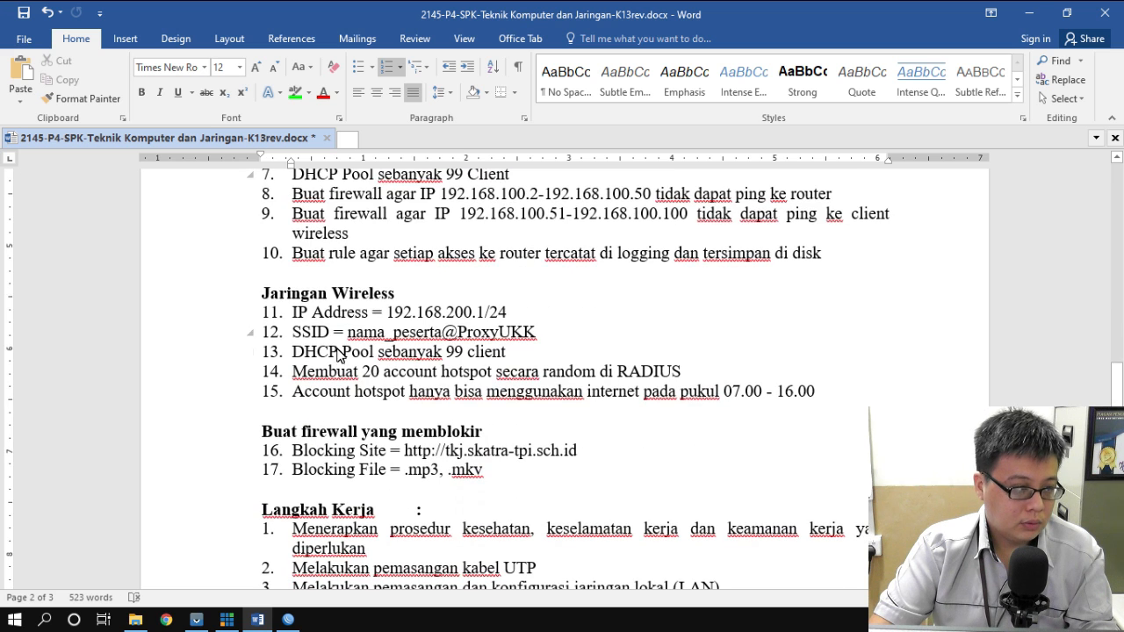
pyautogui.scroll(1, 298, 327)
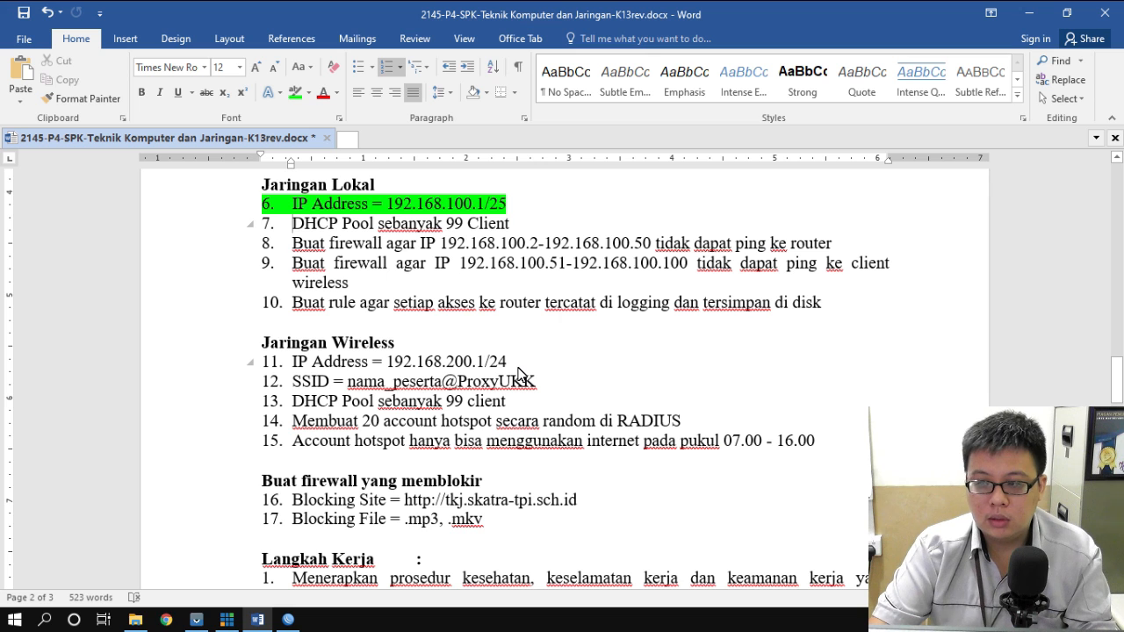
pyautogui.click(288, 620)
# - Add the address 192.168.200.1/24 on wlan1 and show the Wireless Tables window
pyautogui.click(495, 233)
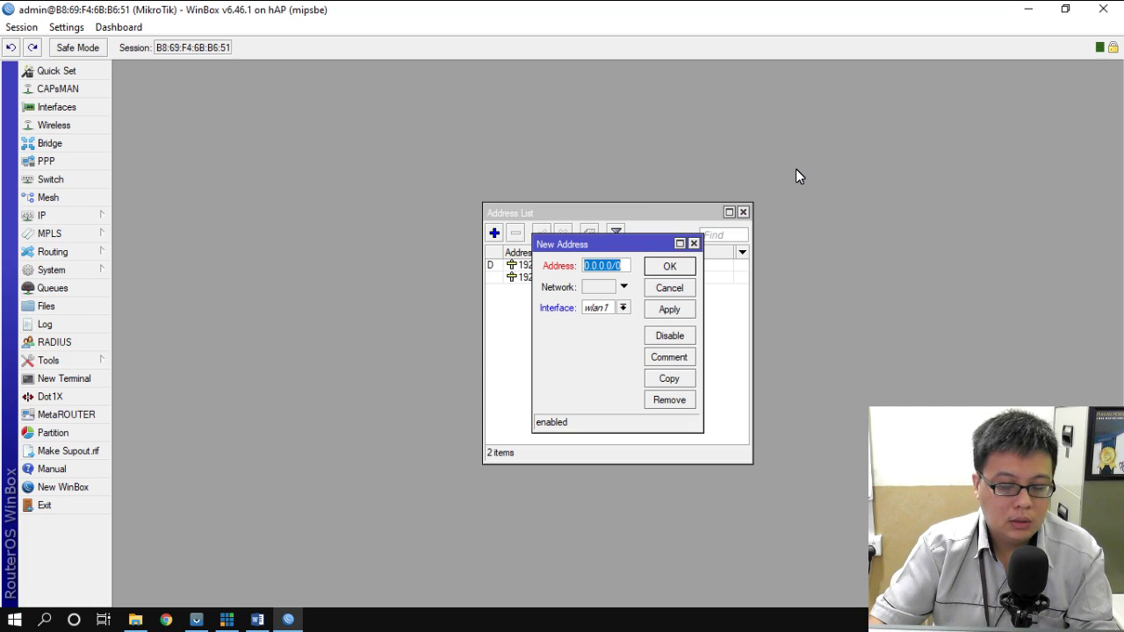
pyautogui.write('1')
pyautogui.write('68.200.1')
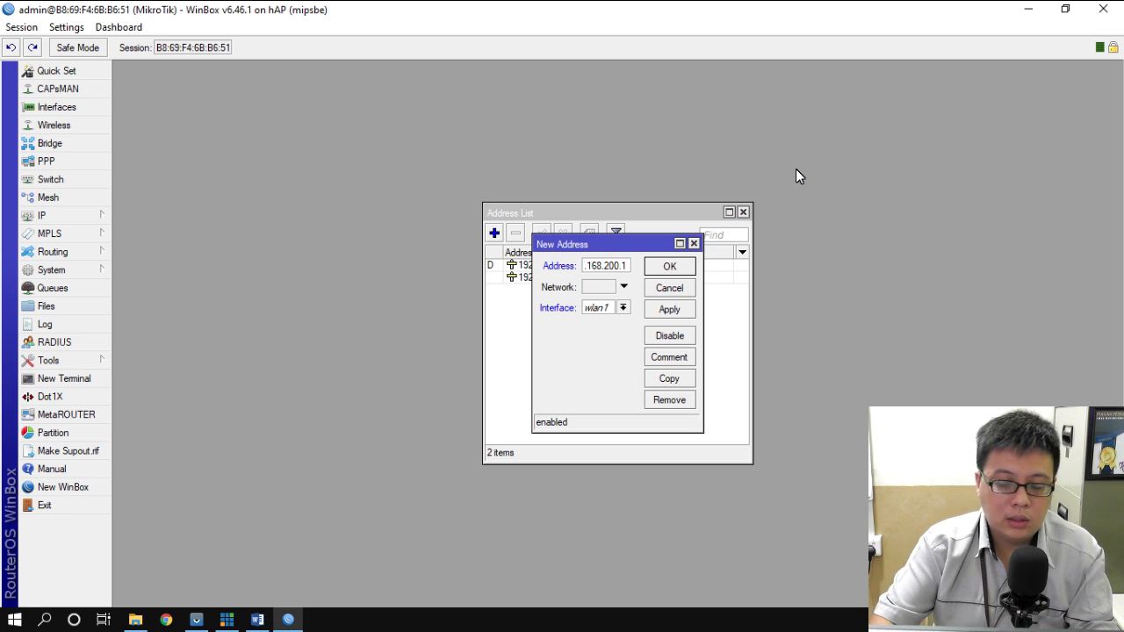
pyautogui.write('/24')
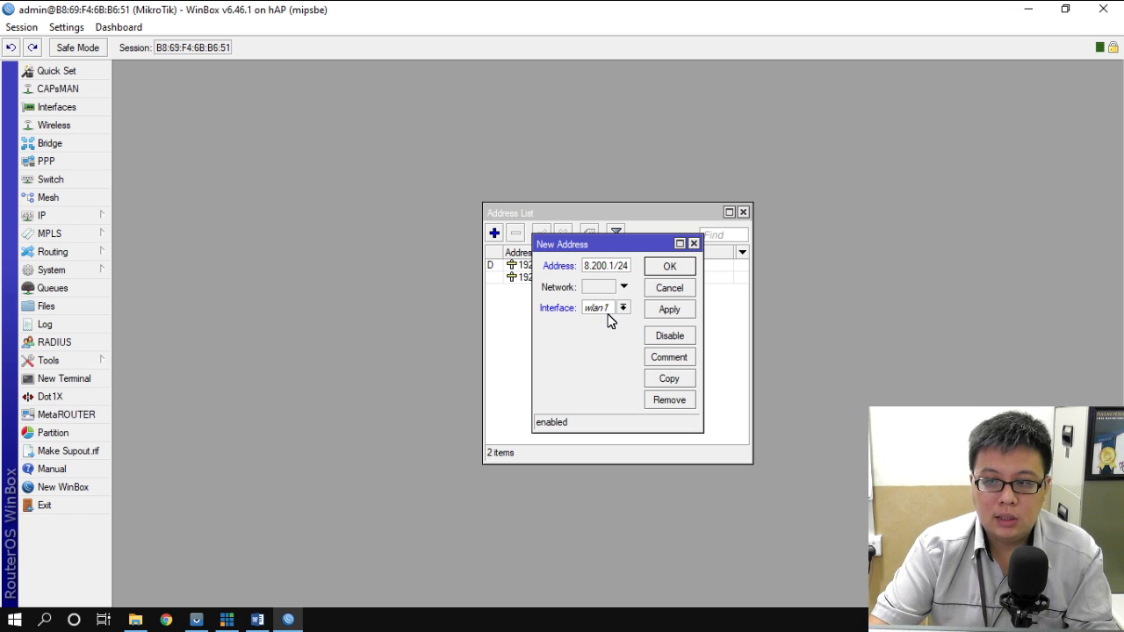
pyautogui.click(678, 267)
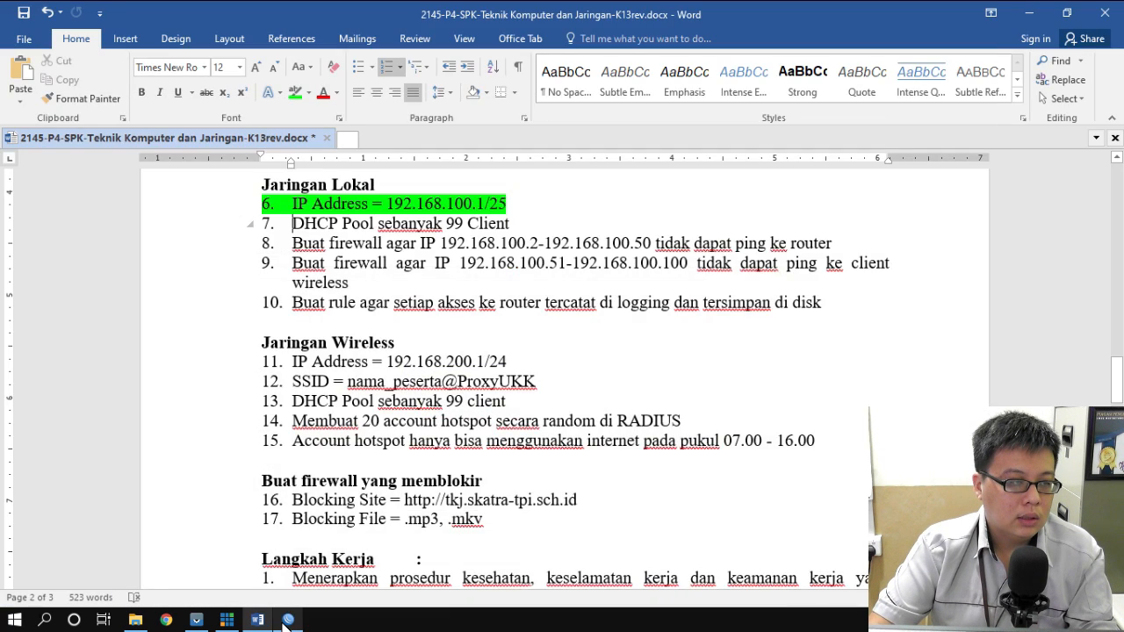
pyautogui.click(288, 620)
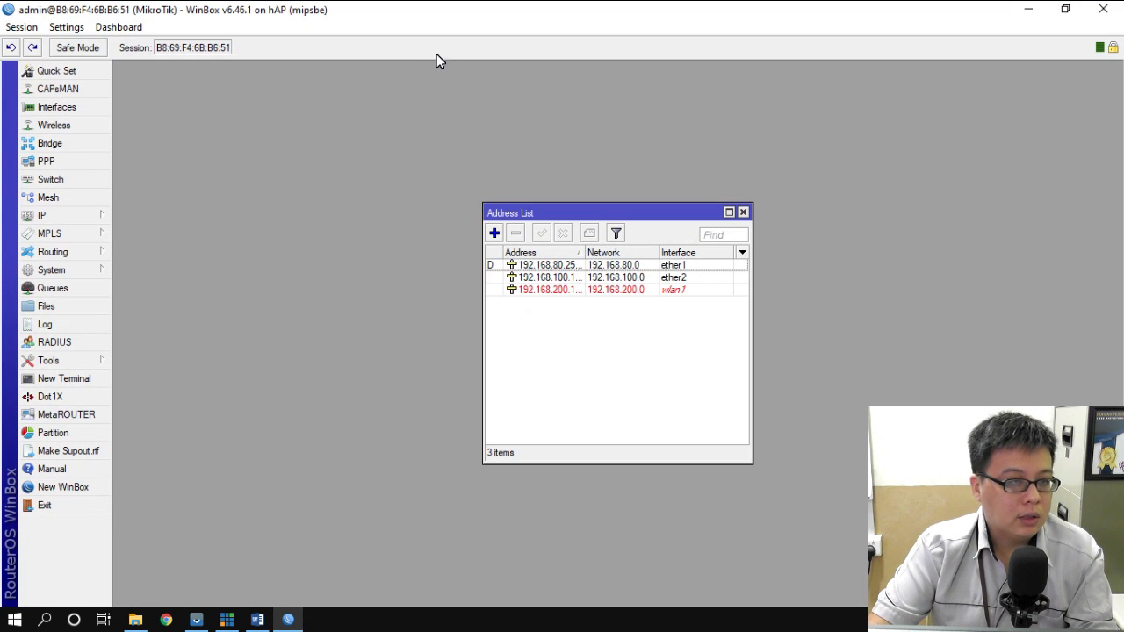
pyautogui.click(54, 126)
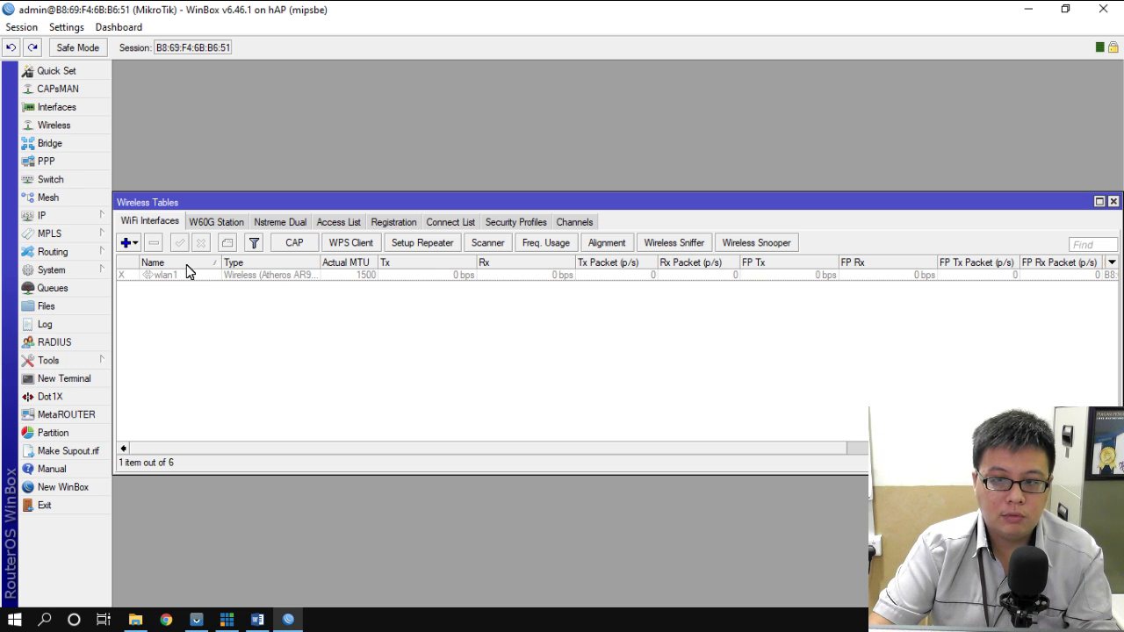
# - Enable wlan1 and set its wireless mode to ap bridge
pyautogui.click(156, 279)
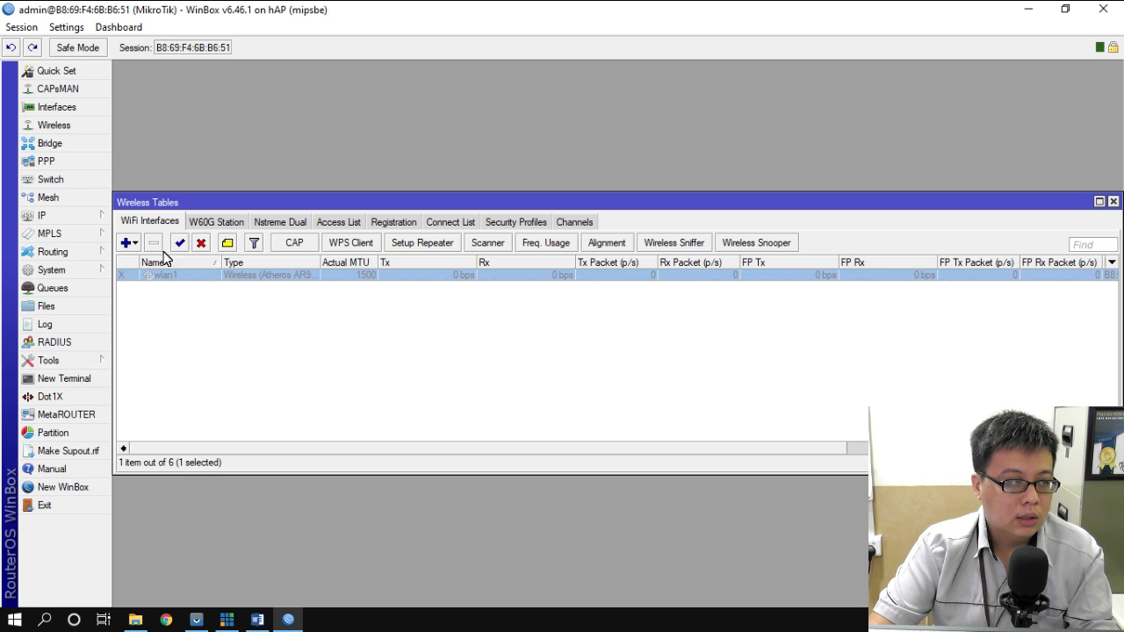
pyautogui.click(181, 244)
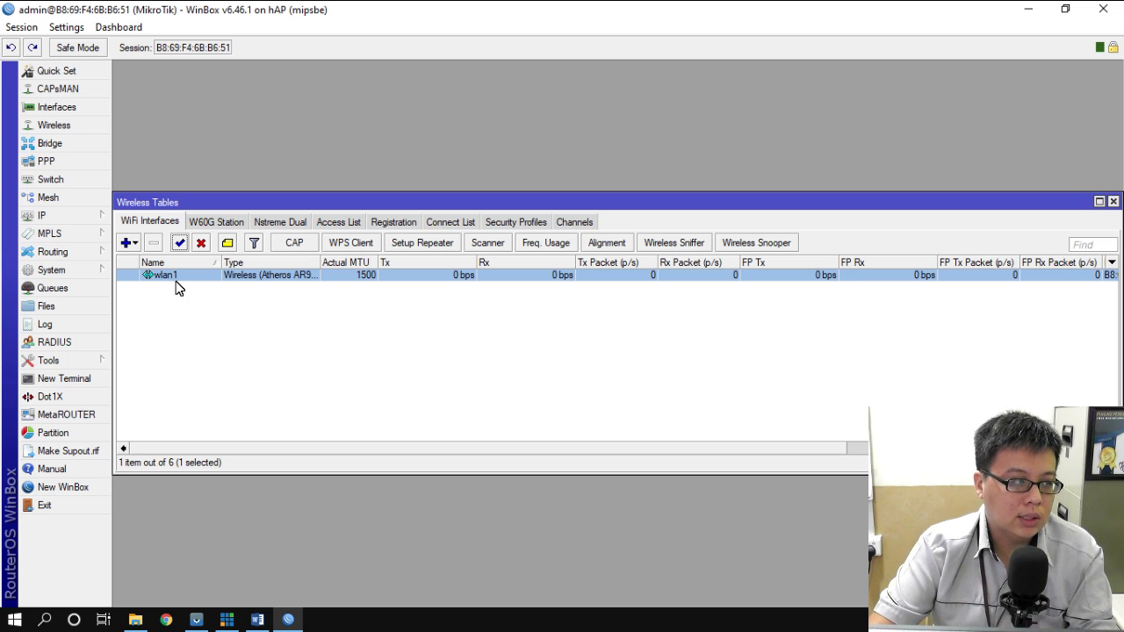
pyautogui.doubleClick(174, 279)
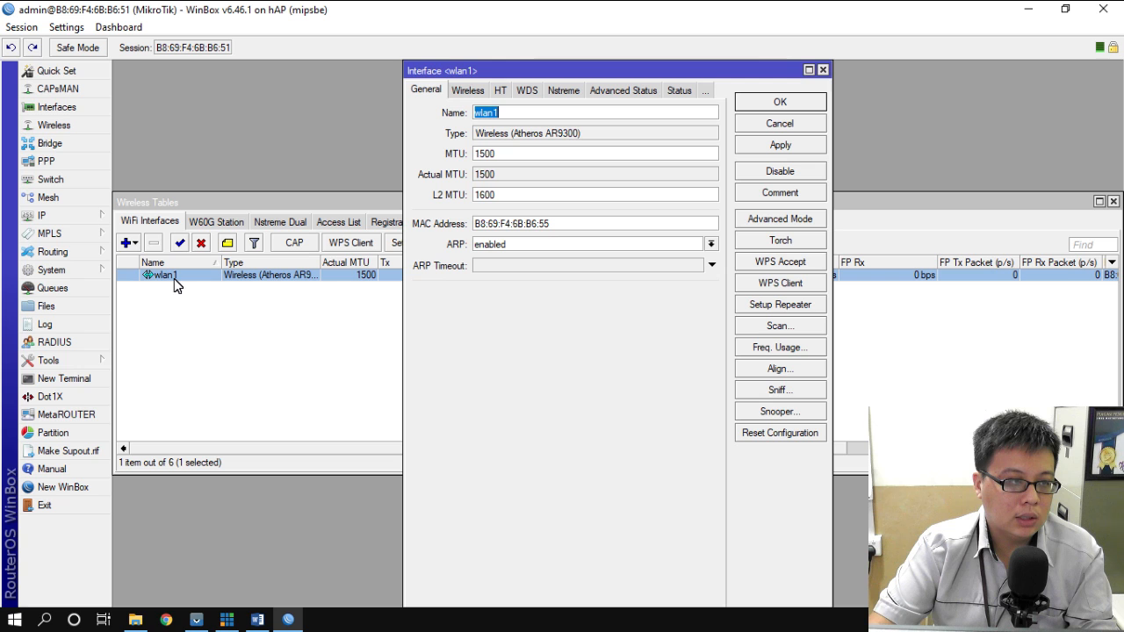
pyautogui.click(469, 88)
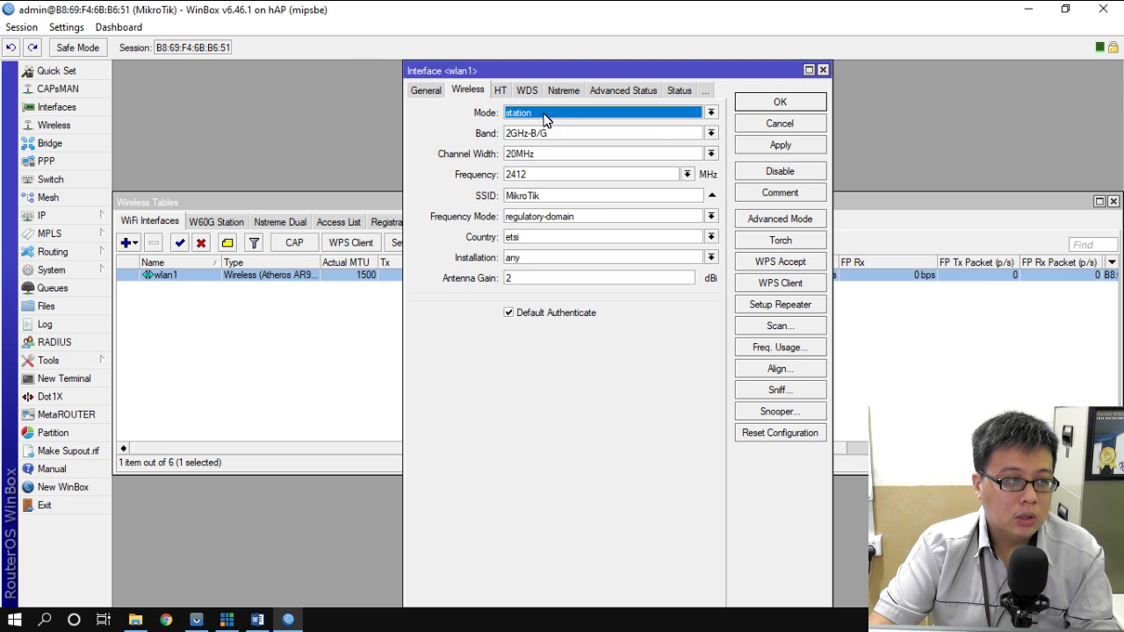
pyautogui.click(545, 113)
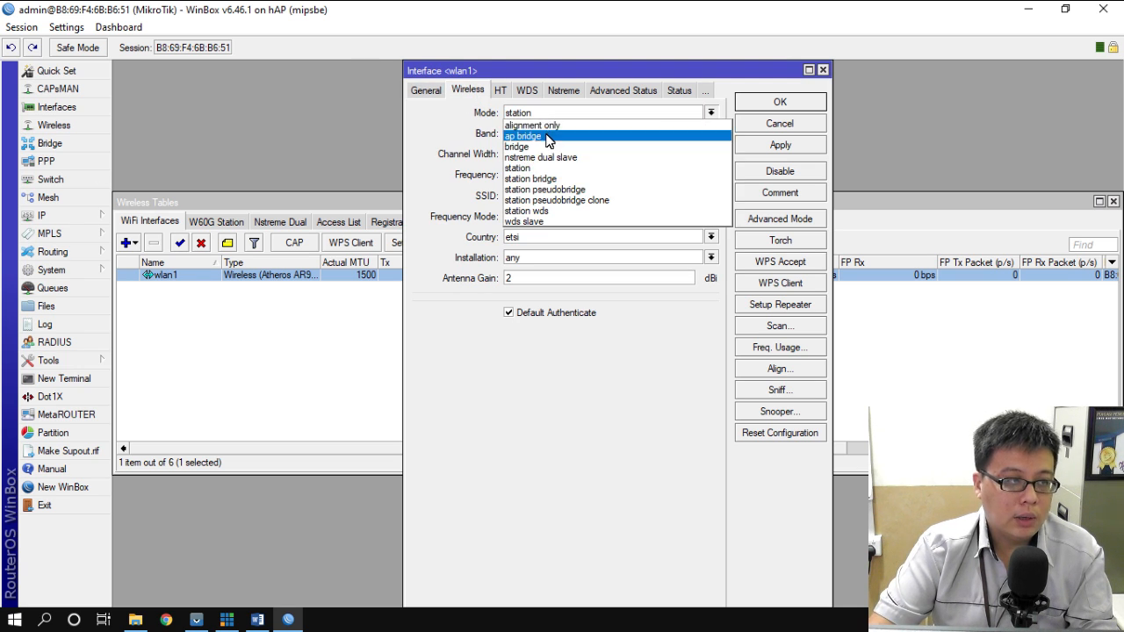
pyautogui.click(545, 136)
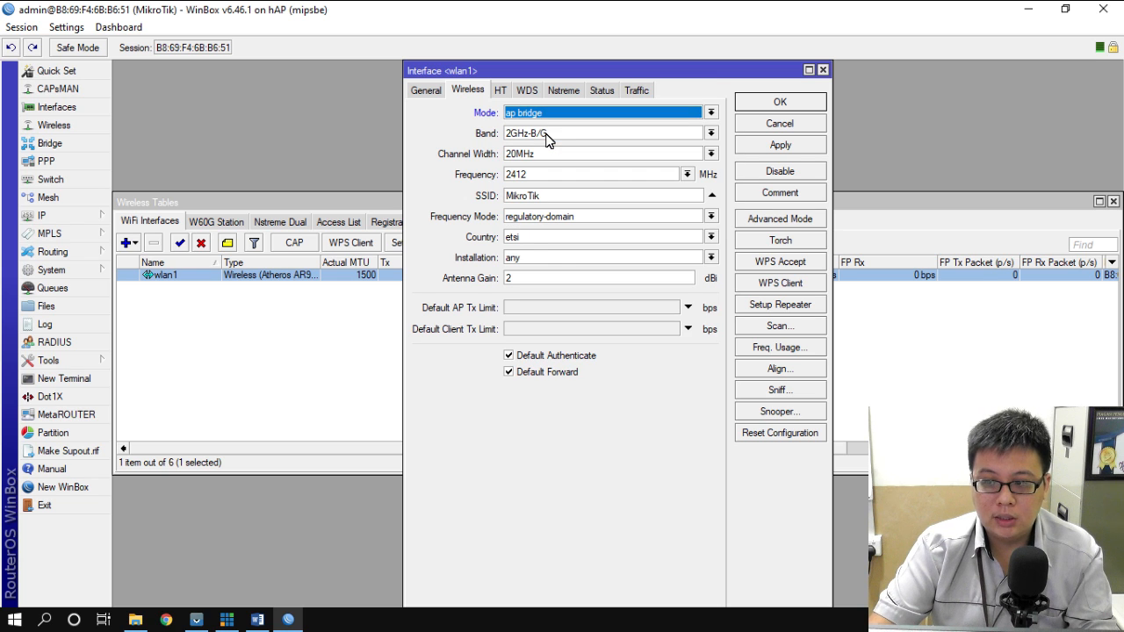
pyautogui.moveTo(259, 622)
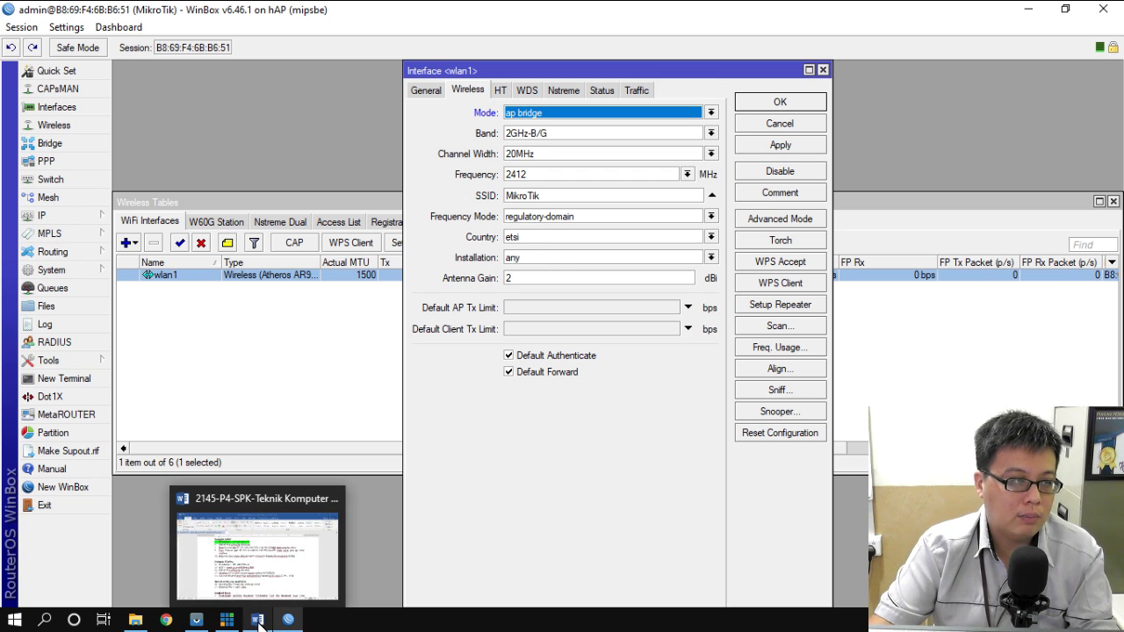
pyautogui.click(259, 622)
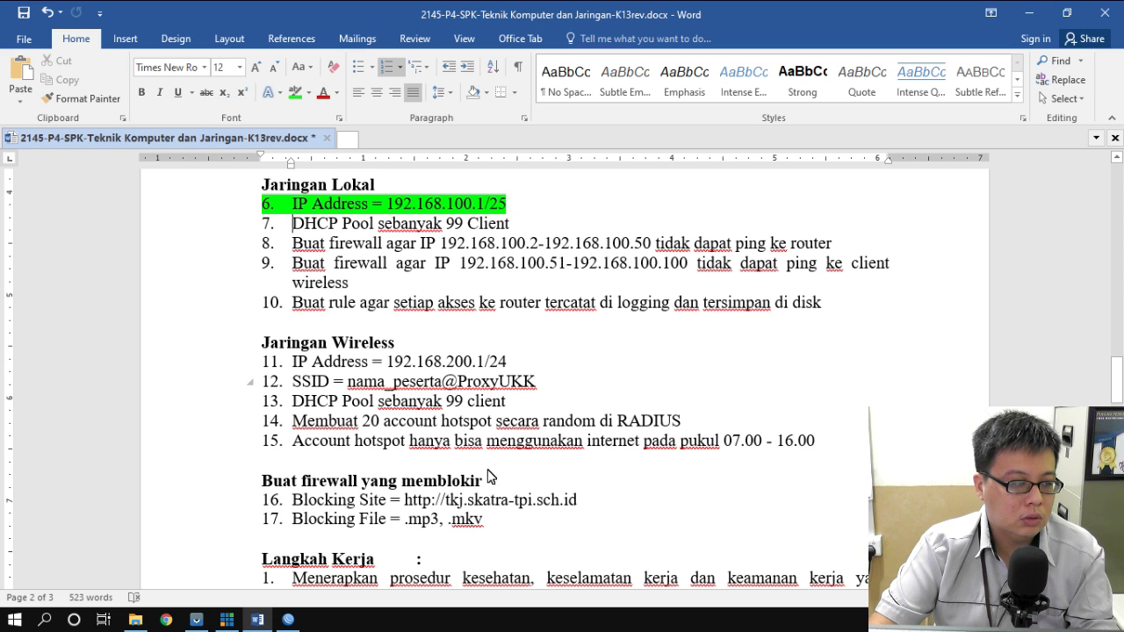
pyautogui.click(288, 621)
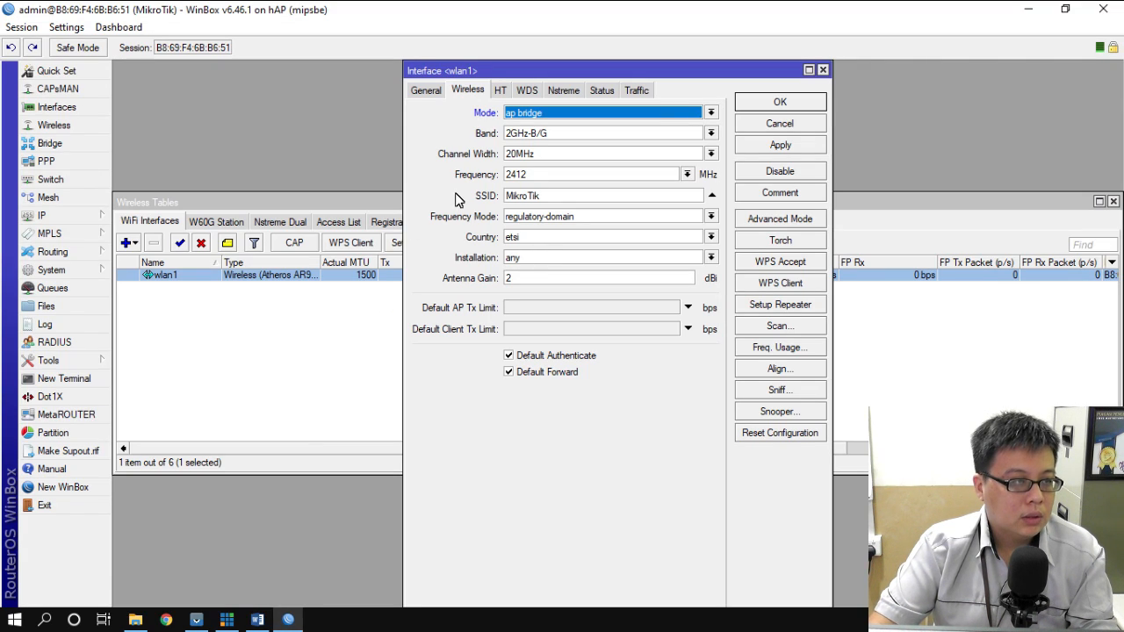
pyautogui.click(540, 199)
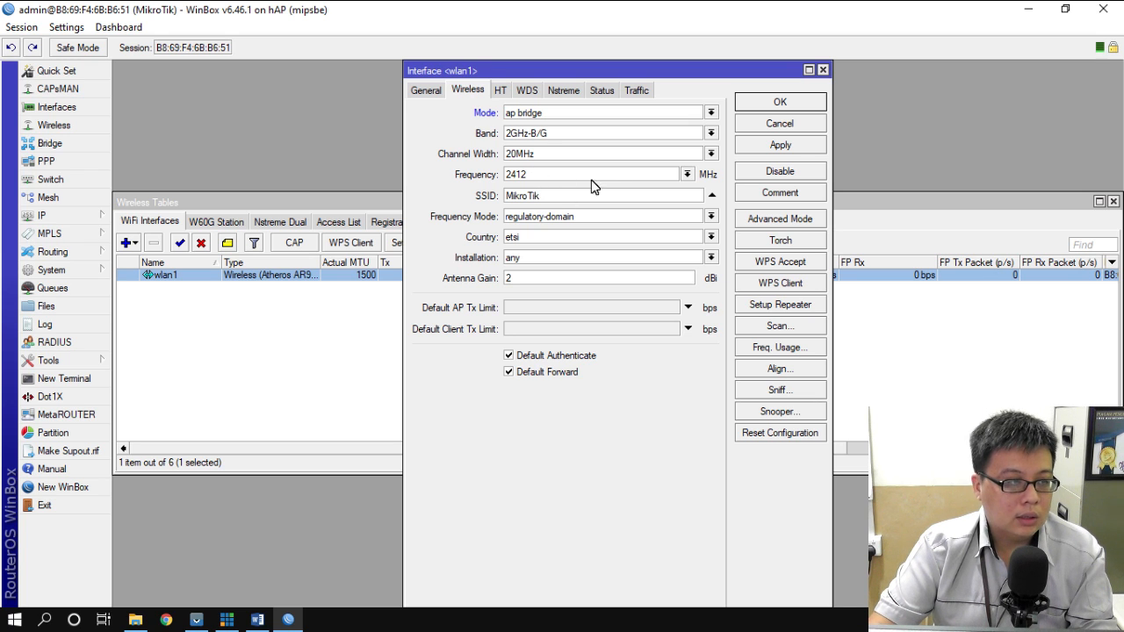
pyautogui.press('BackSpace')
pyautogui.press('BackSpace')
pyautogui.press('BackSpace')
pyautogui.press('BackSpace')
pyautogui.press('BackSpace')
pyautogui.press('BackSpace')
pyautogui.press('BackSpace')
pyautogui.press('BackSpace')
pyautogui.write('Fendy@proxy')
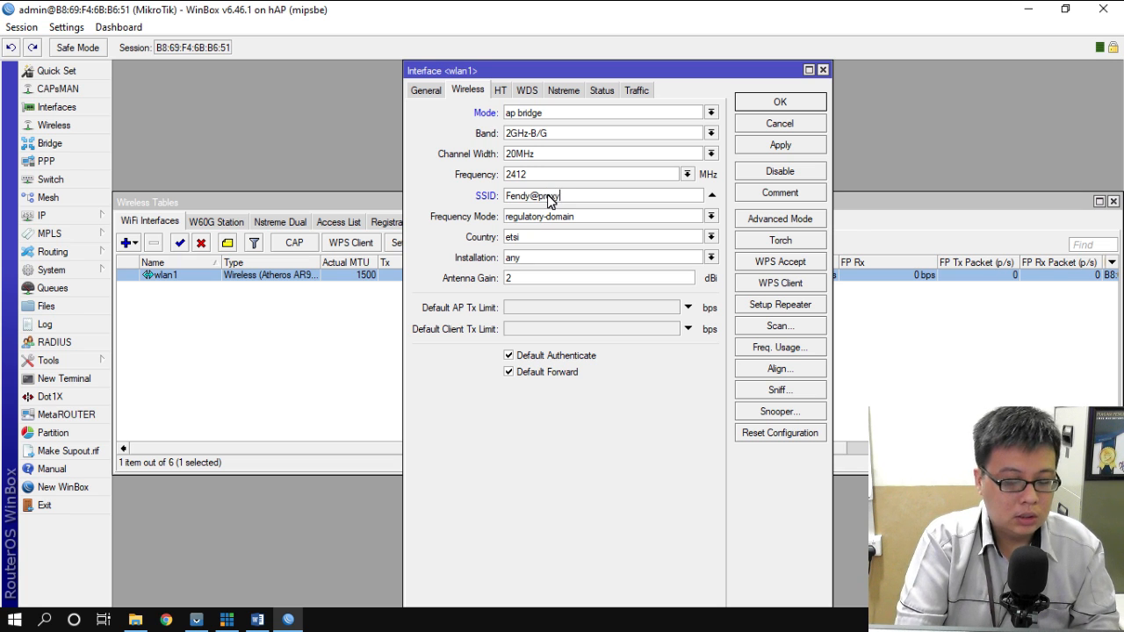
pyautogui.write('UKK')
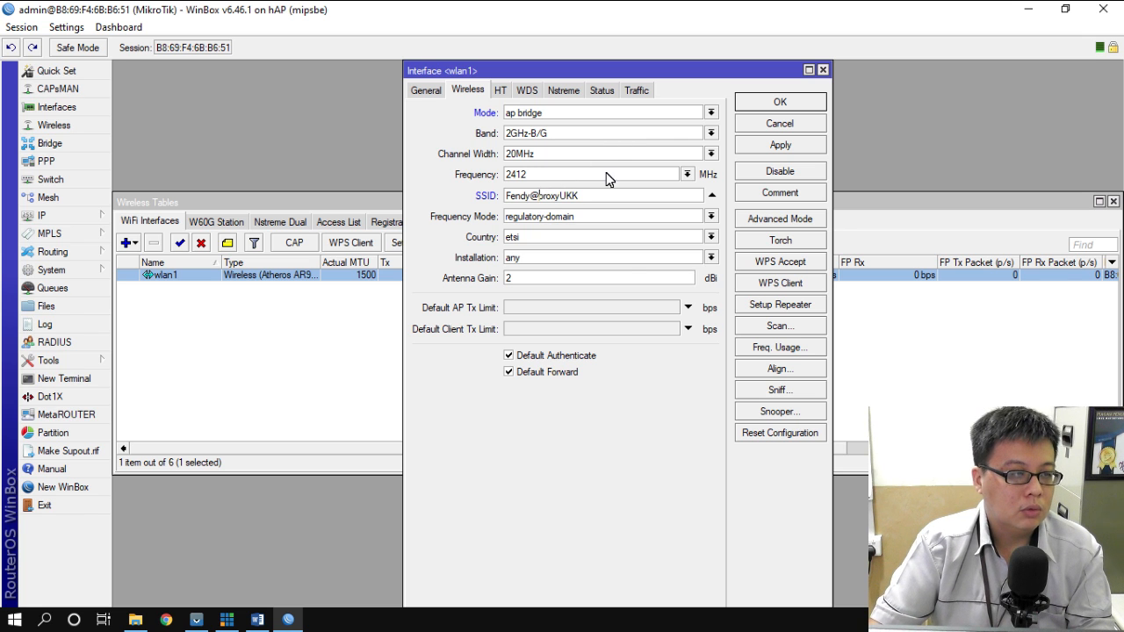
pyautogui.click(259, 621)
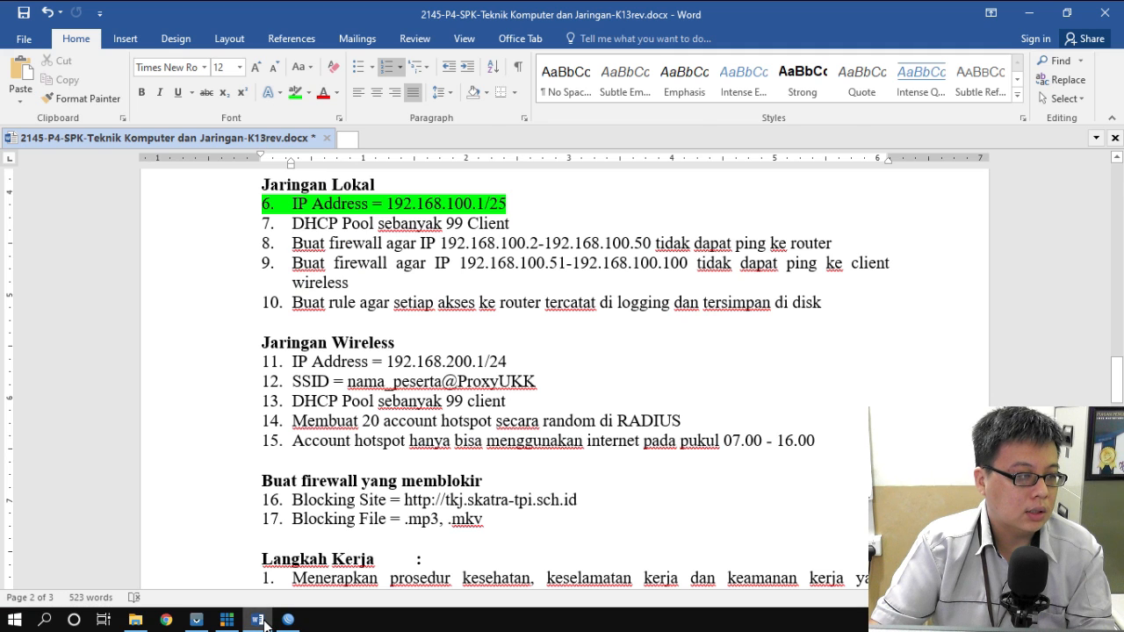
pyautogui.click(264, 621)
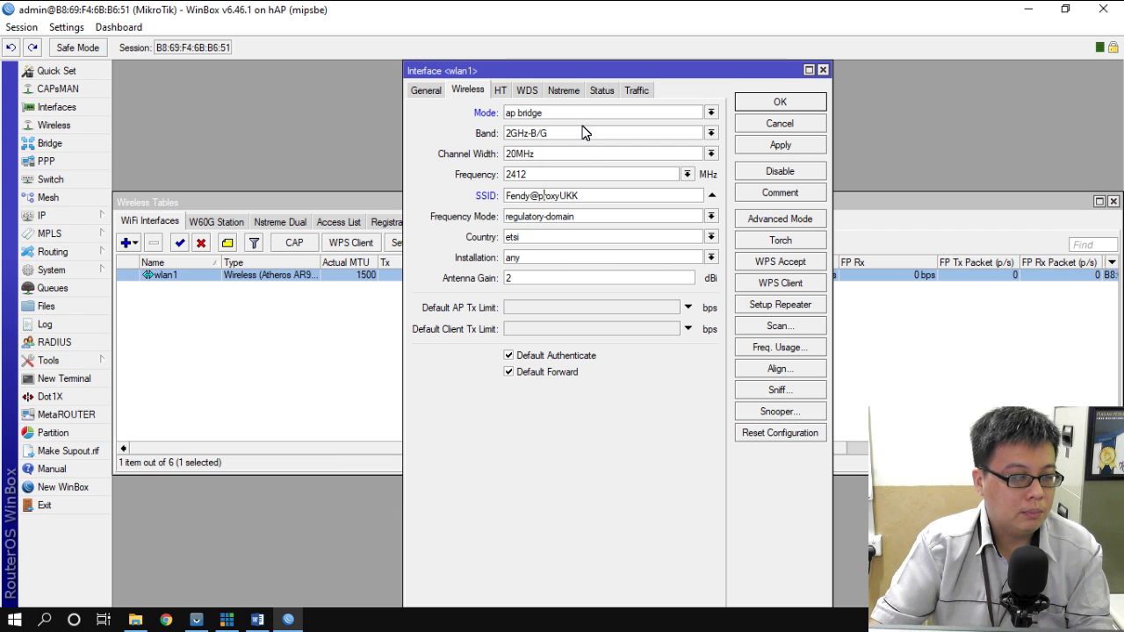
pyautogui.press('BackSpace')
pyautogui.write('P')
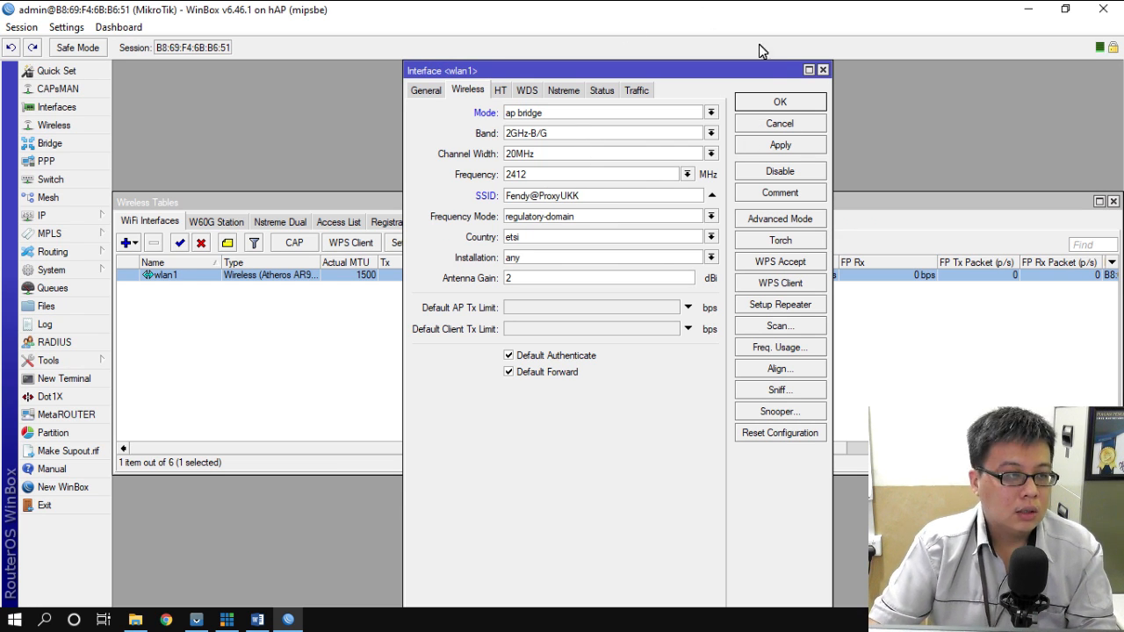
pyautogui.click(778, 103)
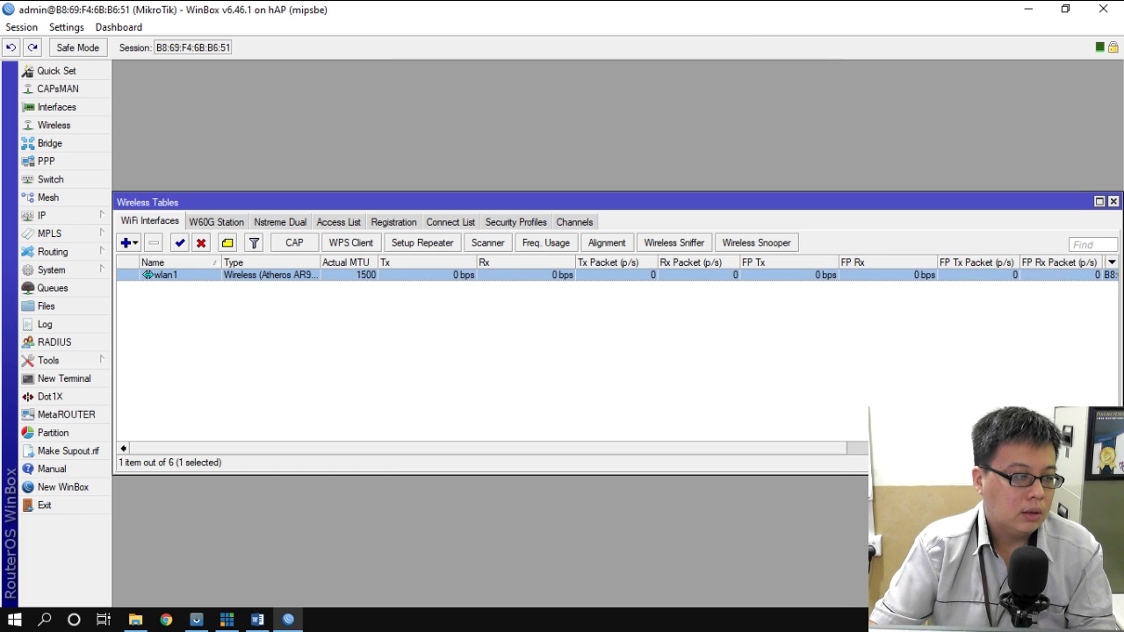
# - In Word, highlight wireless tasks 11 (IP Address 192.168.200.1/24) and 12 (SSID) in green
pyautogui.click(257, 619)
pyautogui.moveTo(294, 362); pyautogui.dragTo(557, 381)
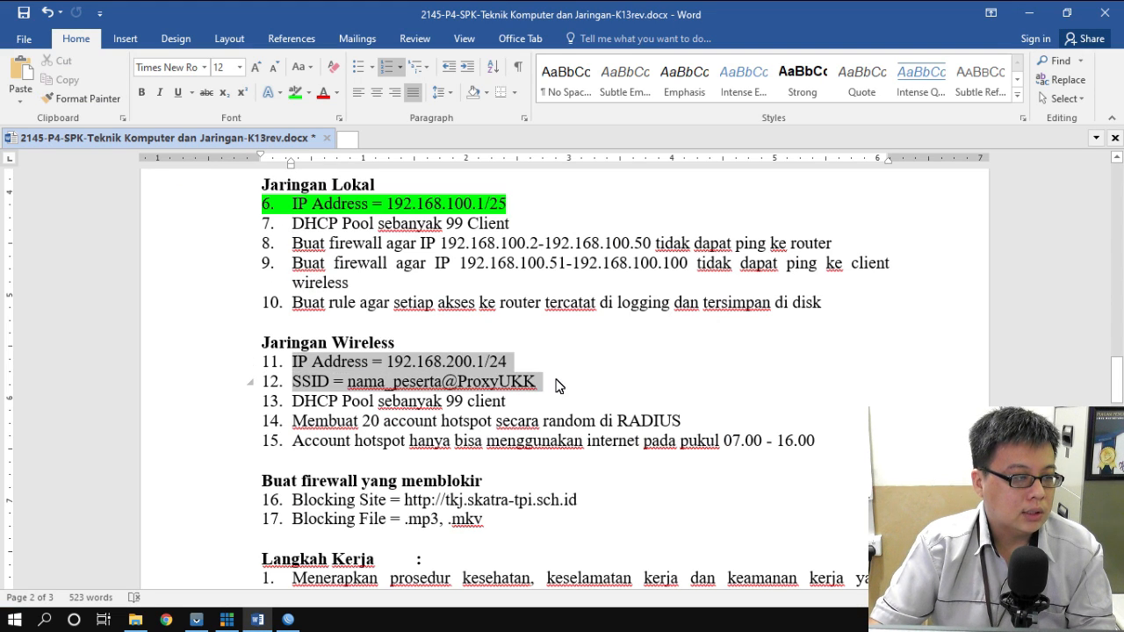
pyautogui.click(295, 92)
pyautogui.click(773, 297)
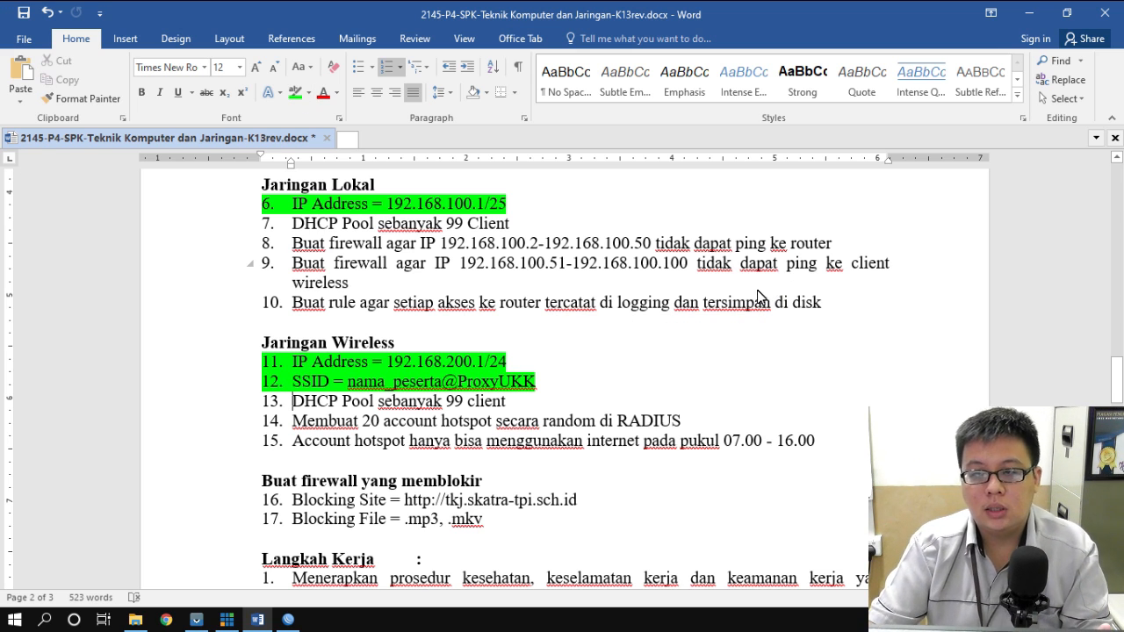
pyautogui.scroll(1, 540, 219)
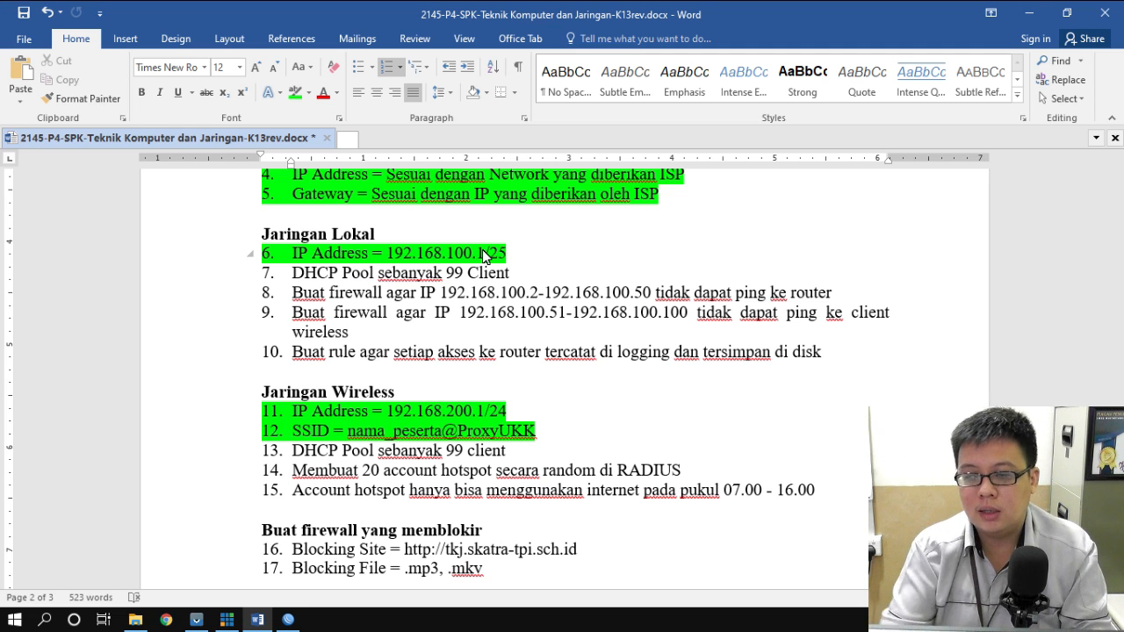
# - Back in WinBox, close the wireless and address lists and open IP > DHCP Server
pyautogui.click(288, 619)
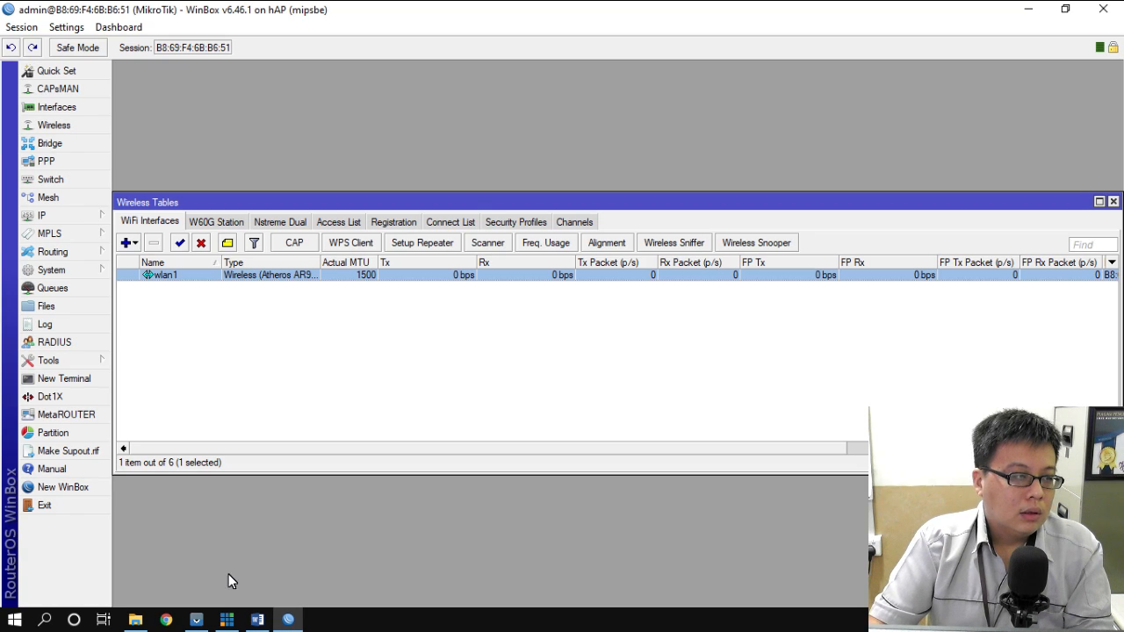
pyautogui.click(1113, 201)
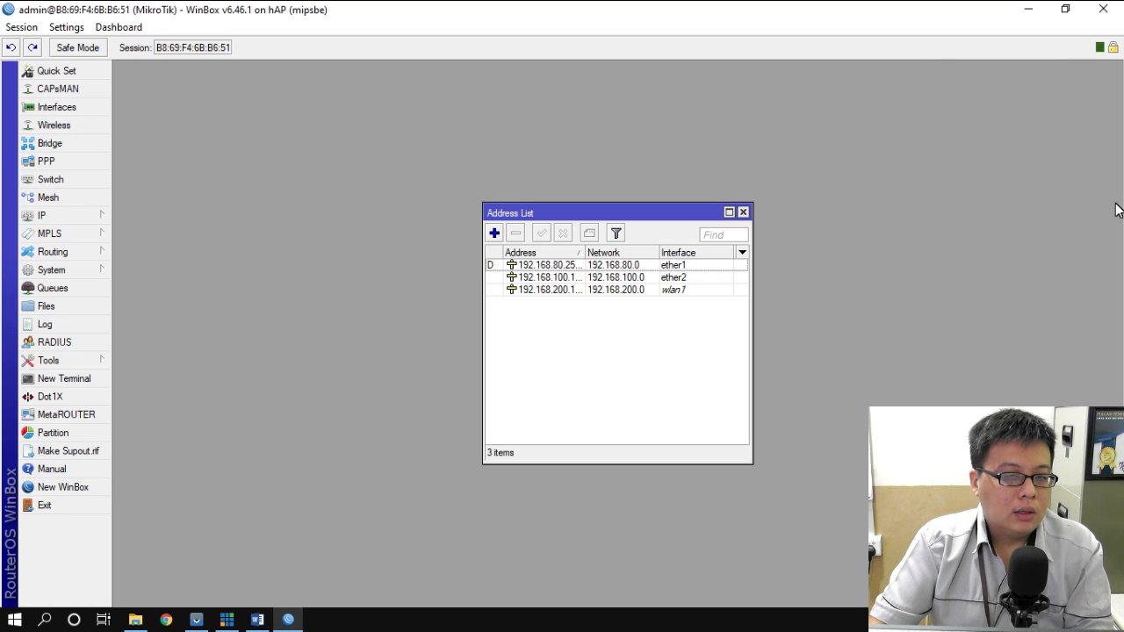
pyautogui.click(744, 212)
pyautogui.click(50, 220)
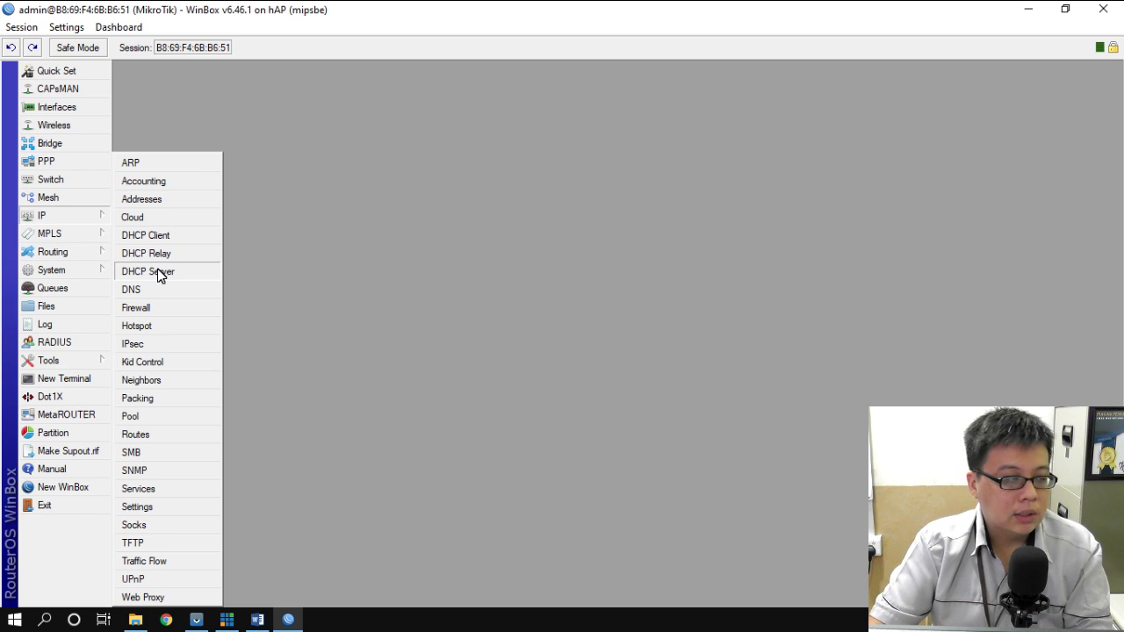
pyautogui.click(161, 273)
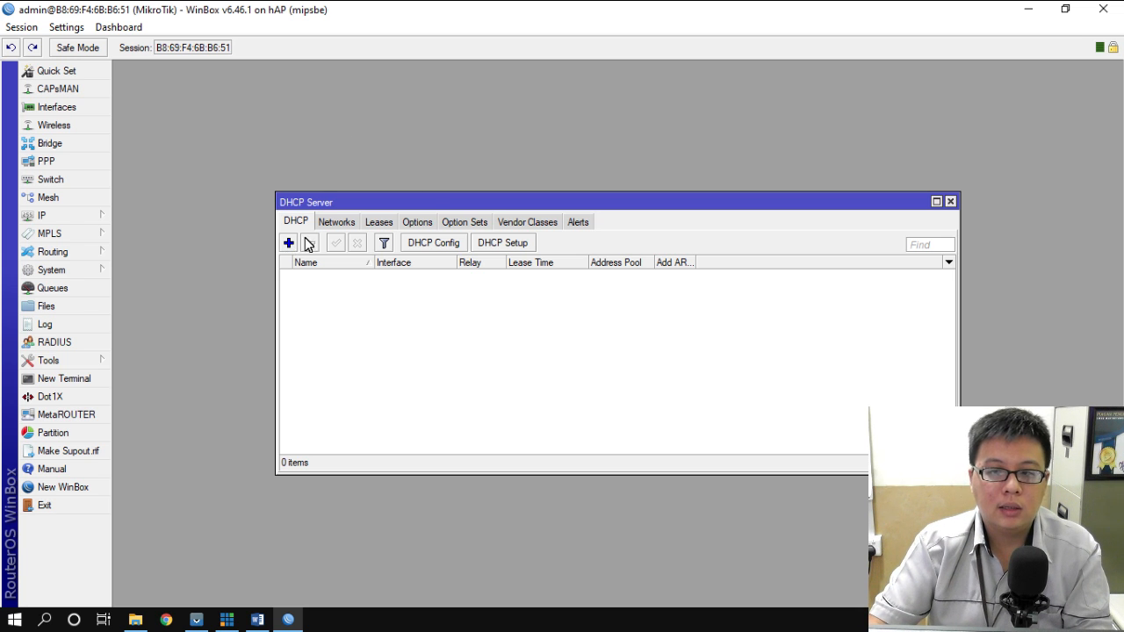
# - Run DHCP Setup on ether2, accepting the 192.168.100.0/25 address space and its gateway
pyautogui.click(509, 244)
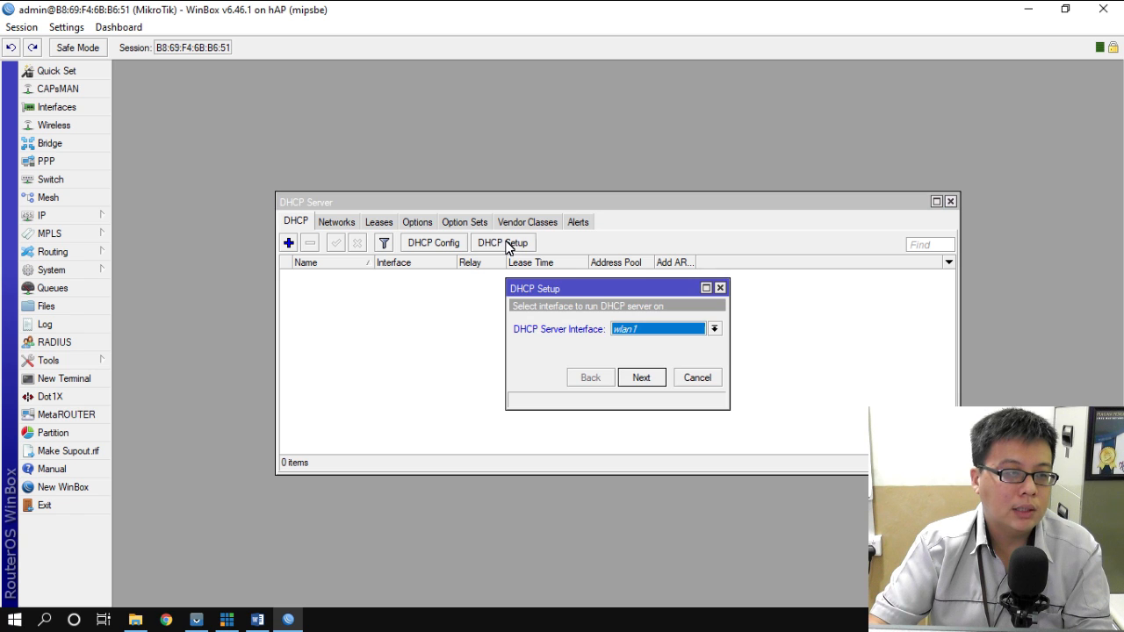
pyautogui.click(693, 329)
pyautogui.click(644, 357)
pyautogui.click(642, 378)
pyautogui.click(642, 377)
pyautogui.click(642, 378)
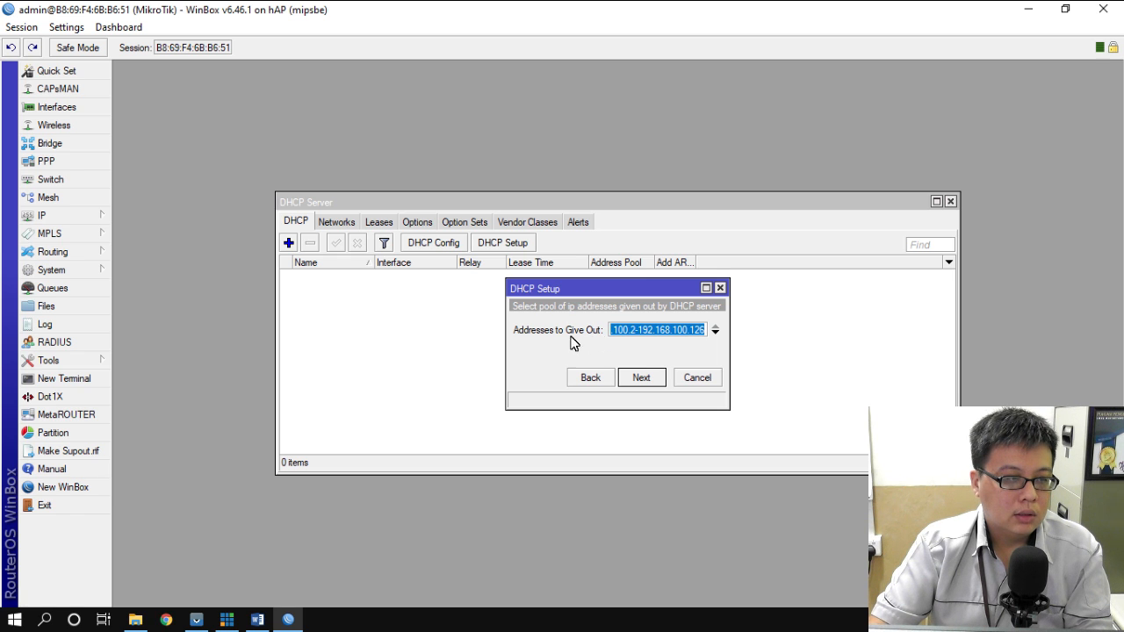
# - Make ether2's address pool end at .100 and finish the DHCP setup
pyautogui.click(649, 334)
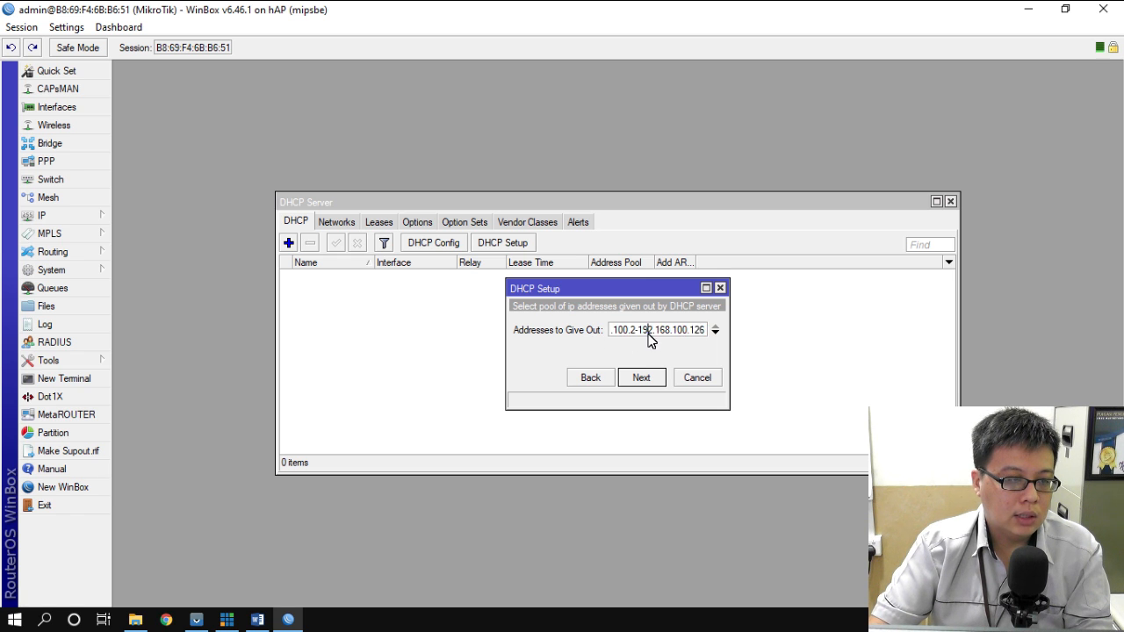
pyautogui.press('Home')
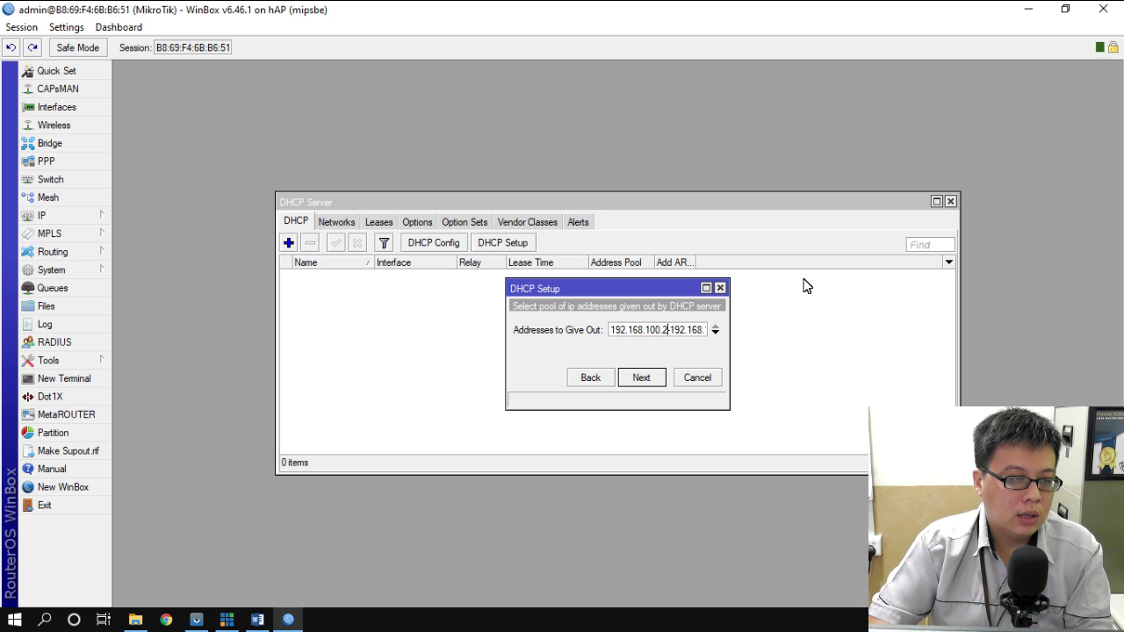
pyautogui.press('Right')
pyautogui.press('Right')
pyautogui.press('Right')
pyautogui.press('Right')
pyautogui.press('Right')
pyautogui.press('Right')
pyautogui.press('Right')
pyautogui.press('Right')
pyautogui.press('Right')
pyautogui.press('Right')
pyautogui.press('Right')
pyautogui.press('Right')
pyautogui.press('Right')
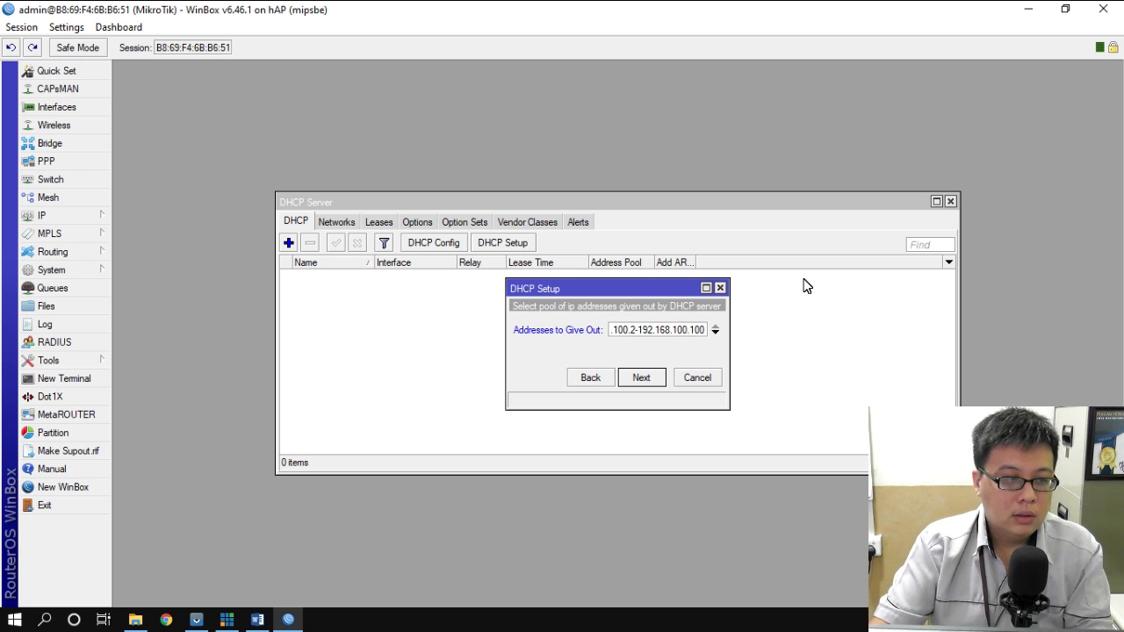
pyautogui.click(645, 383)
pyautogui.click(646, 383)
pyautogui.click(645, 383)
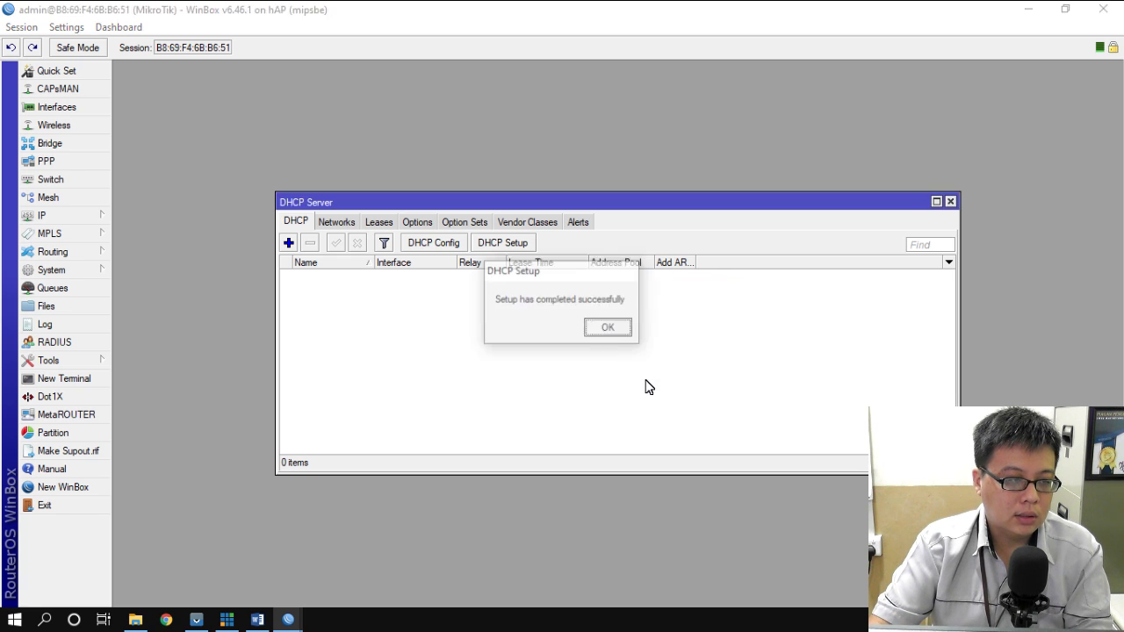
pyautogui.click(609, 330)
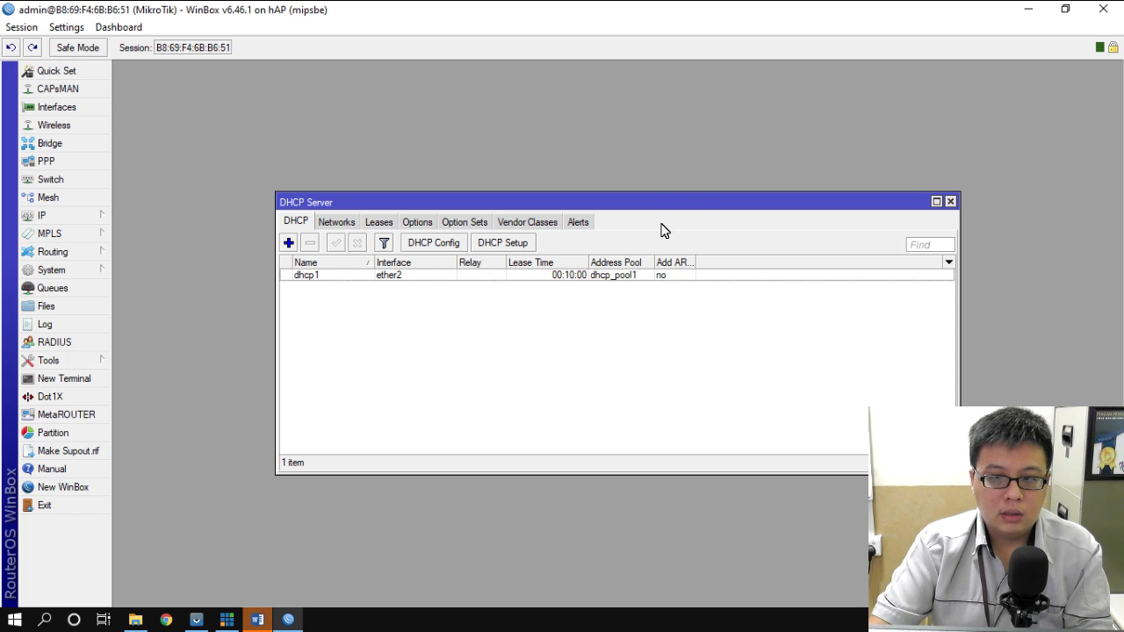
# - Run DHCP Setup on wlan1, accepting network 192.168.200.0 and gateway 192.168.200.1
pyautogui.click(507, 245)
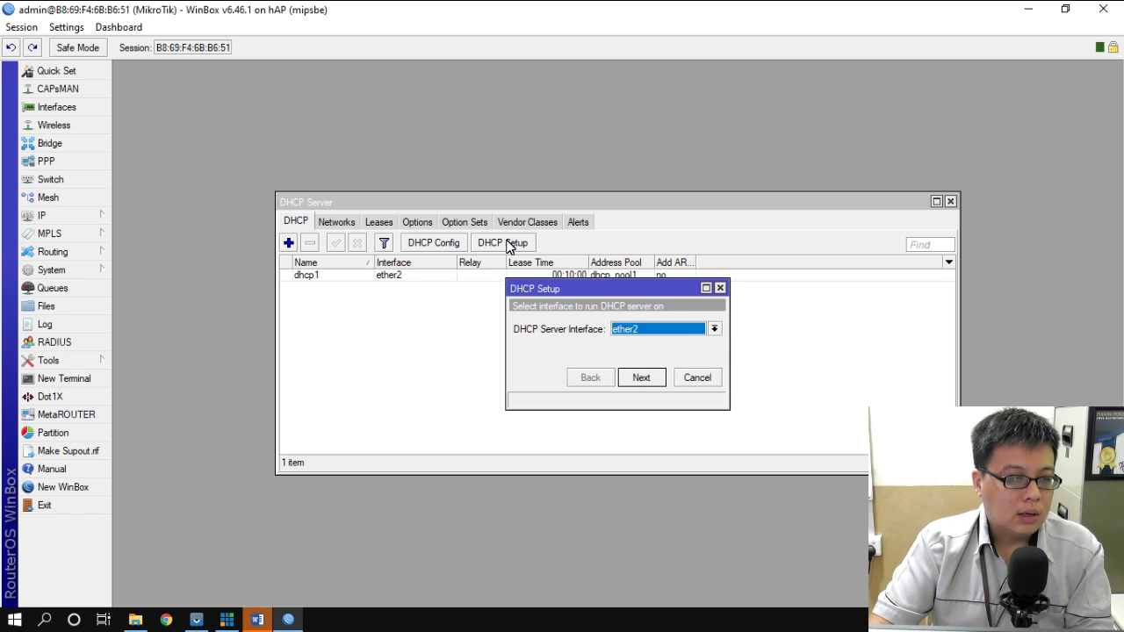
pyautogui.click(667, 328)
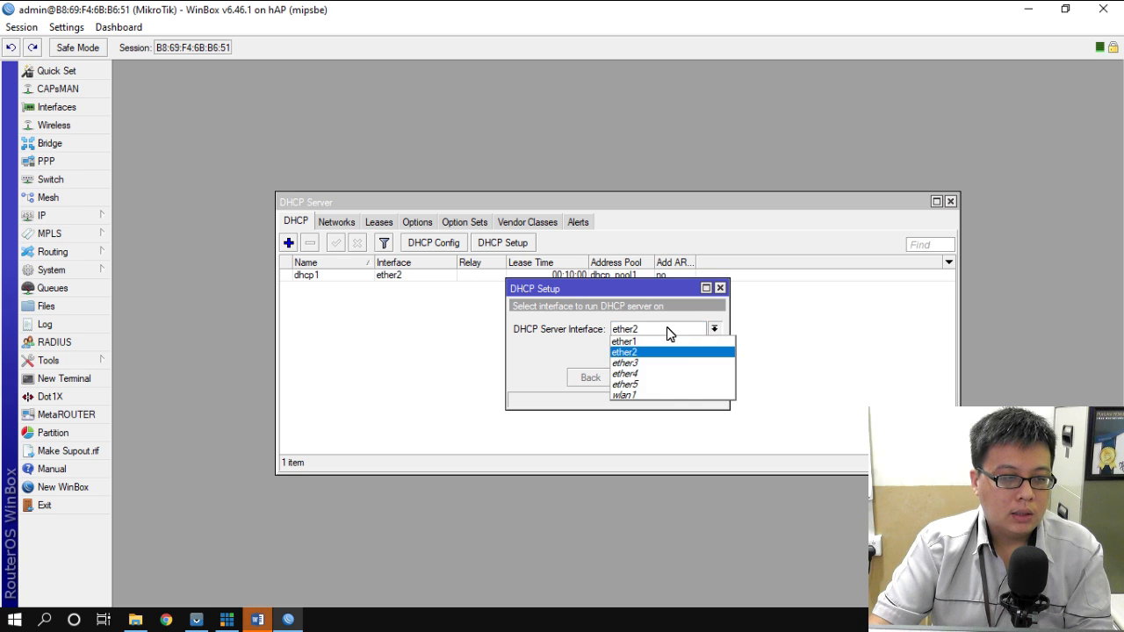
pyautogui.click(653, 395)
pyautogui.click(646, 378)
pyautogui.click(650, 377)
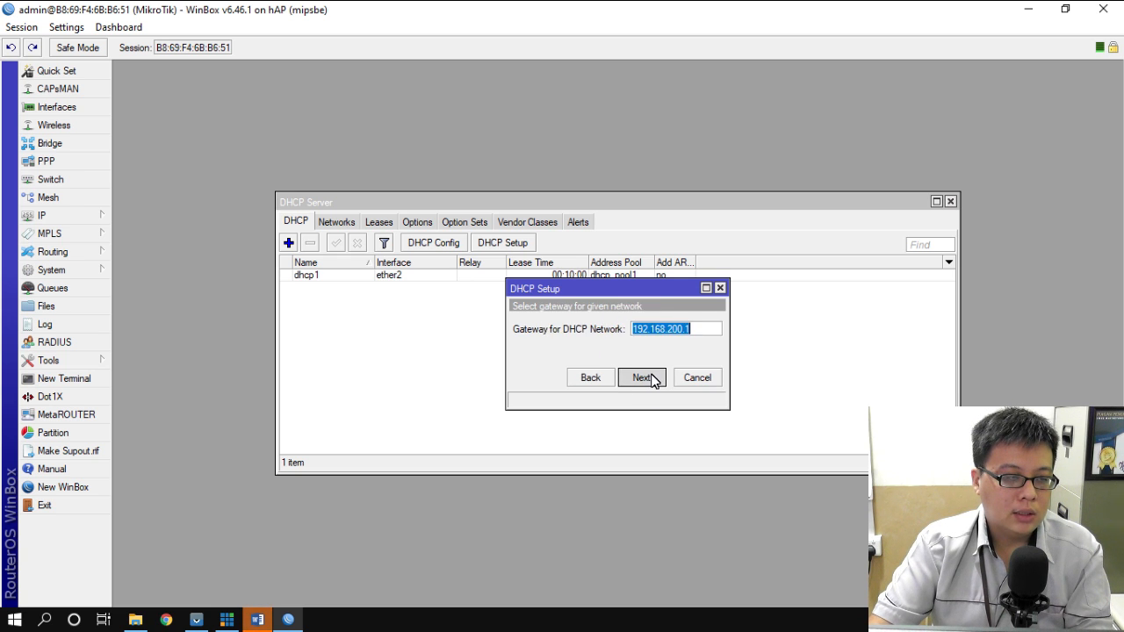
pyautogui.click(650, 378)
pyautogui.click(643, 378)
# - Change wlan1's pool to 192.168.200.2–192.168.200.100 and finish the DHCP setup
pyautogui.click(590, 378)
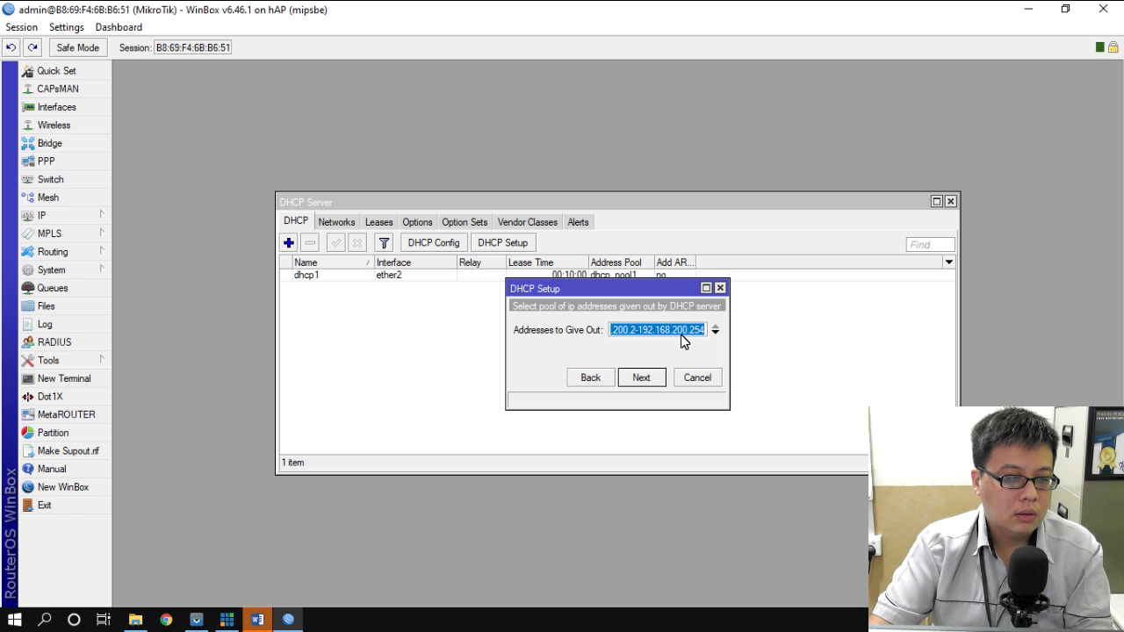
pyautogui.click(690, 331)
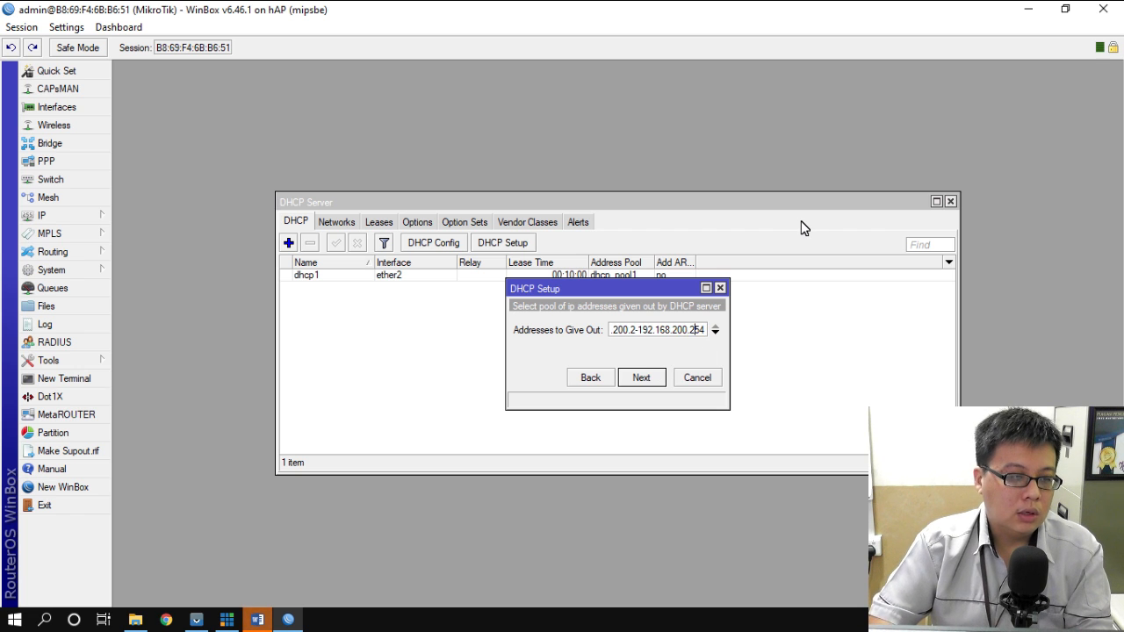
pyautogui.press('BackSpace')
pyautogui.press('BackSpace')
pyautogui.press('BackSpace')
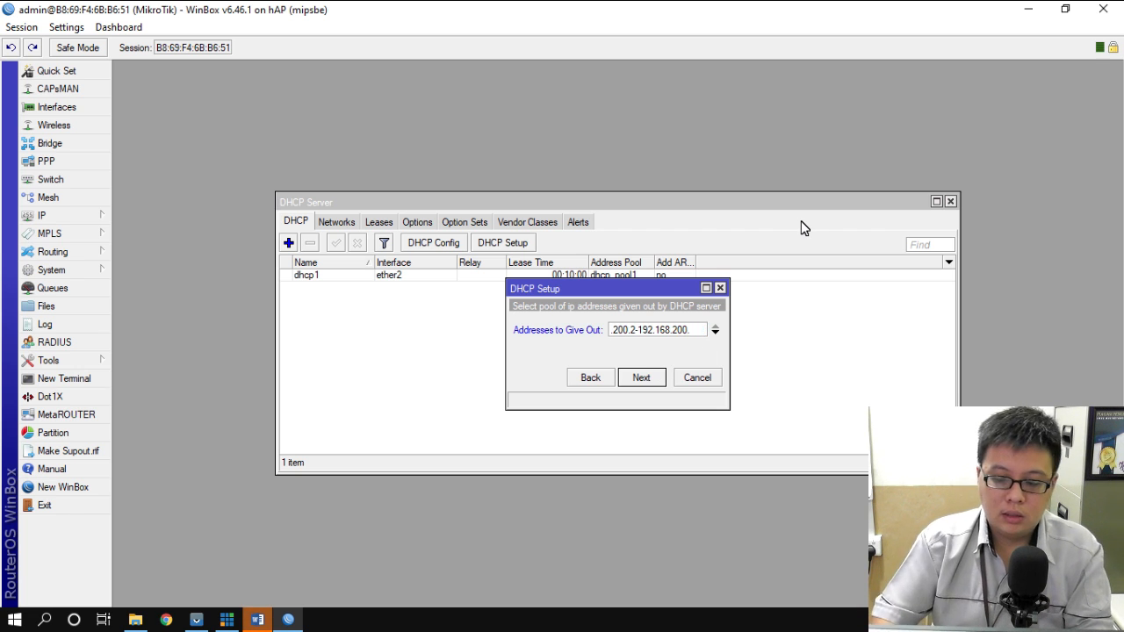
pyautogui.write('100')
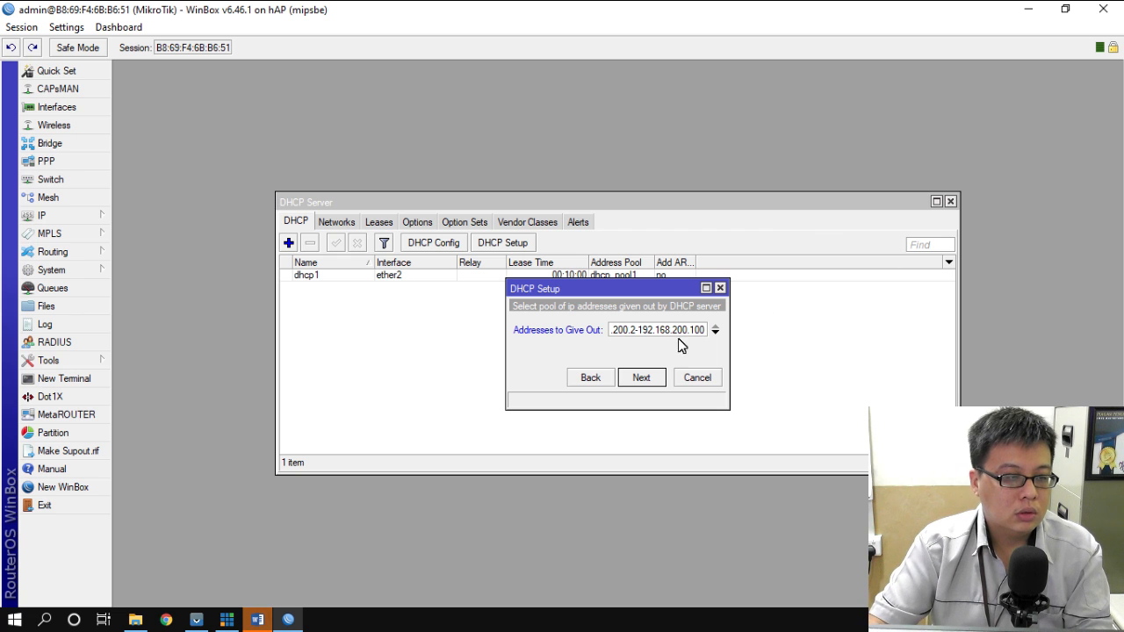
pyautogui.click(648, 378)
pyautogui.click(650, 379)
pyautogui.click(651, 378)
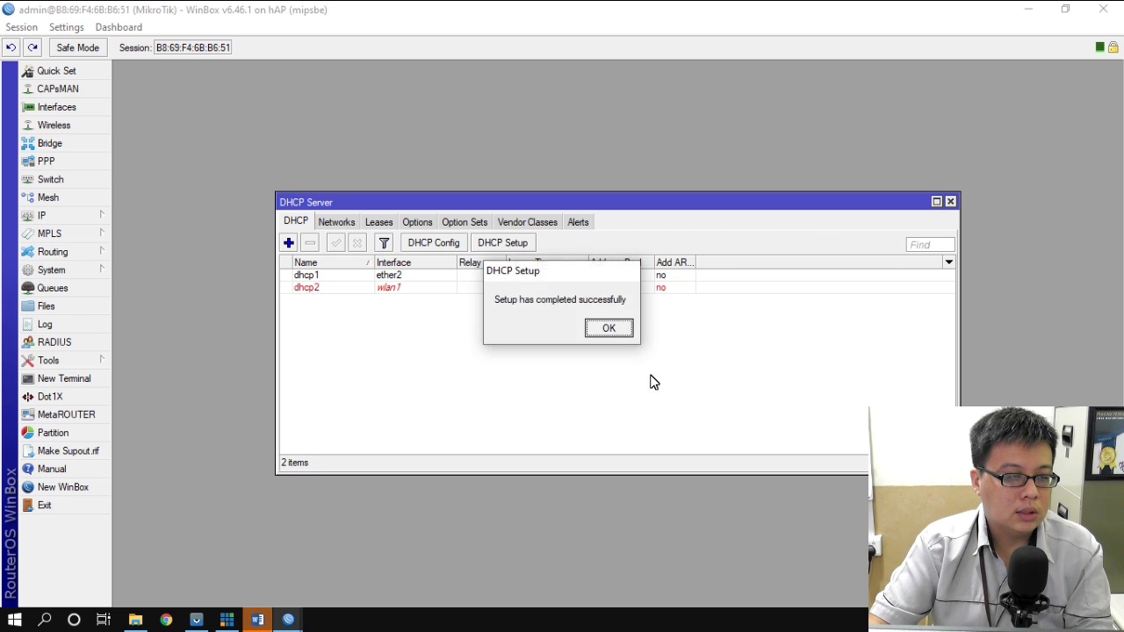
pyautogui.click(624, 330)
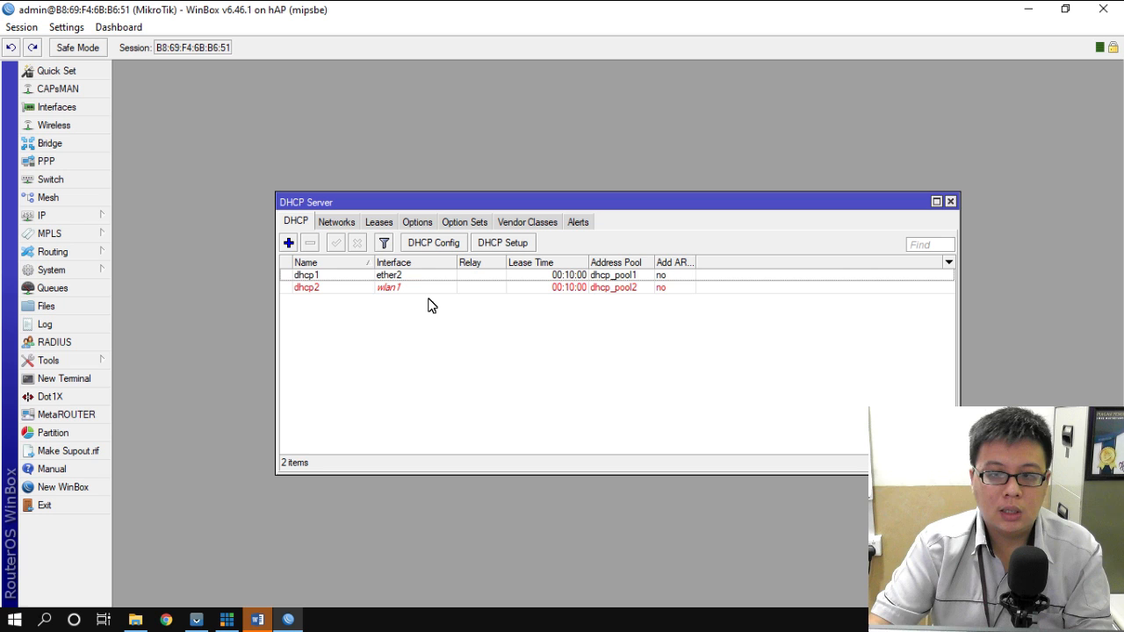
# - Highlight the local and wireless DHCP Pool tasks, lines 7 and 13, in green
pyautogui.click(950, 202)
pyautogui.click(258, 620)
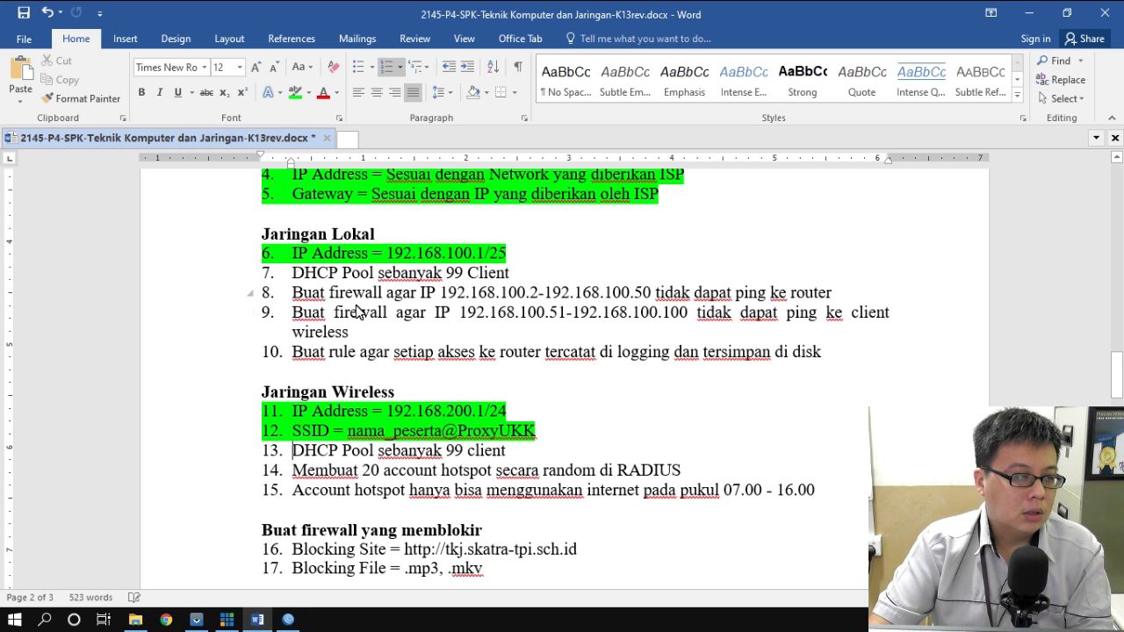
pyautogui.moveTo(293, 274); pyautogui.dragTo(512, 273)
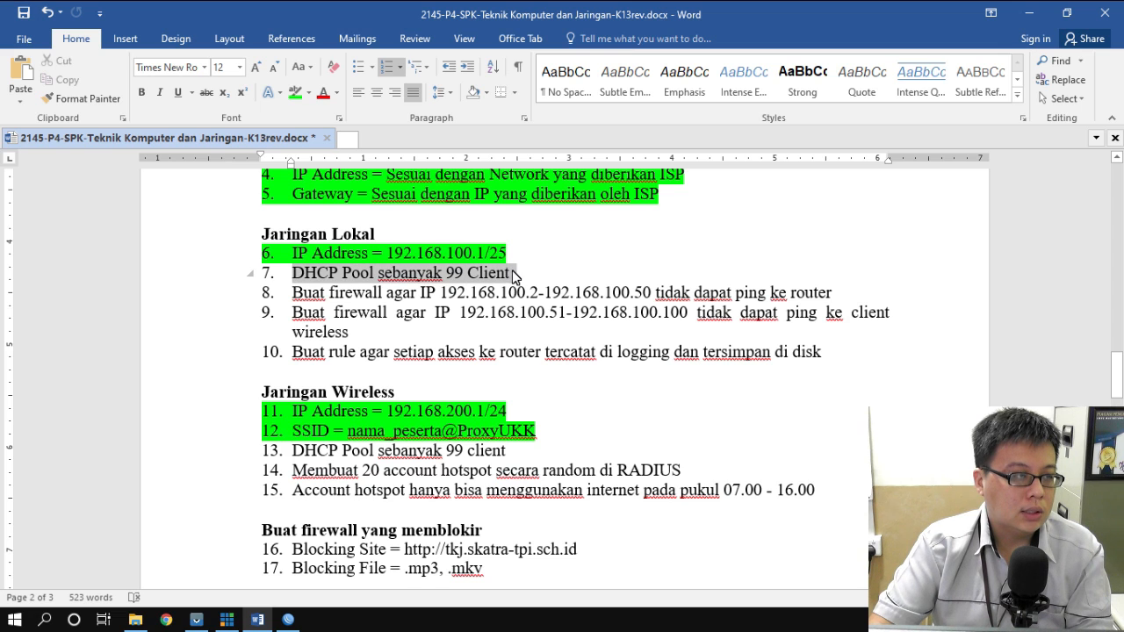
pyautogui.click(297, 93)
pyautogui.moveTo(295, 451); pyautogui.dragTo(496, 451)
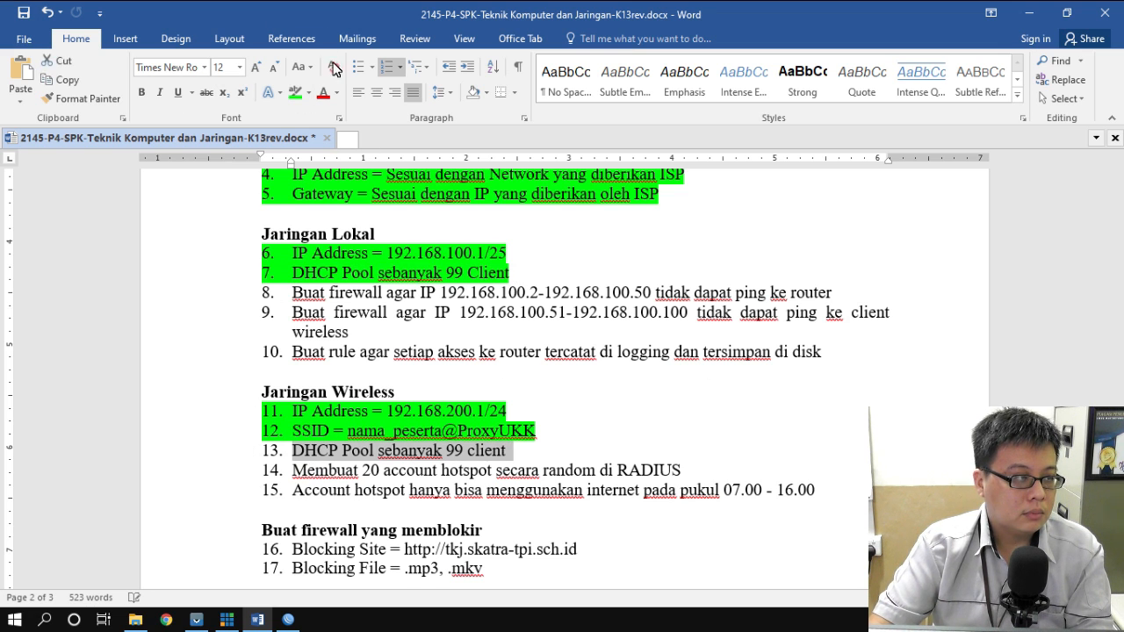
pyautogui.click(297, 93)
pyautogui.click(801, 174)
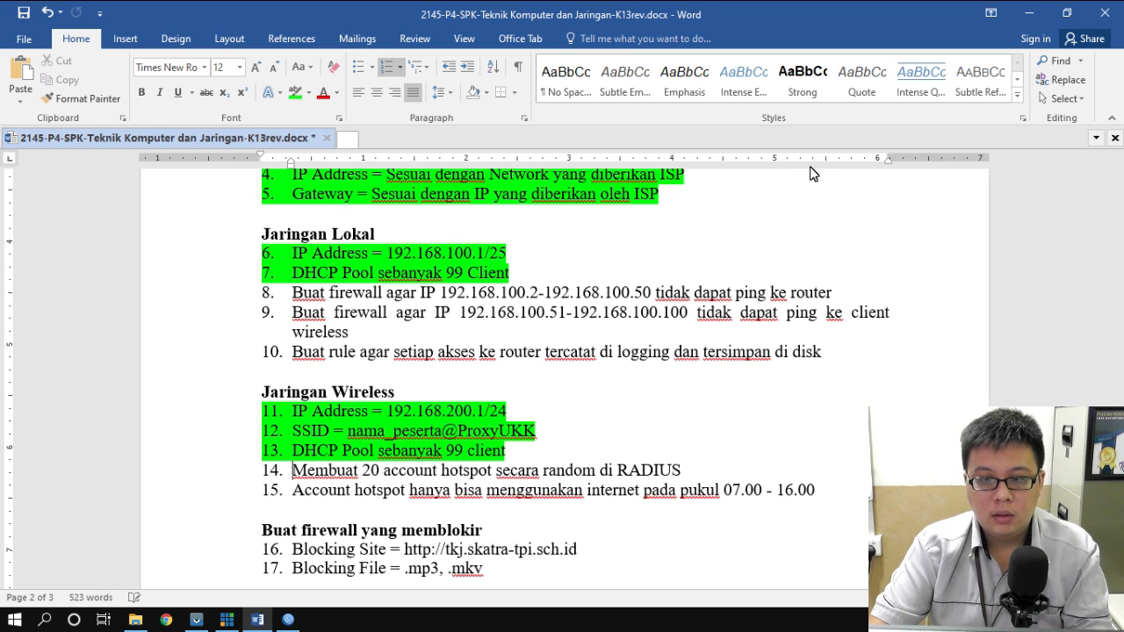
pyautogui.scroll(-1, 306, 355)
pyautogui.scroll(2, 290, 356)
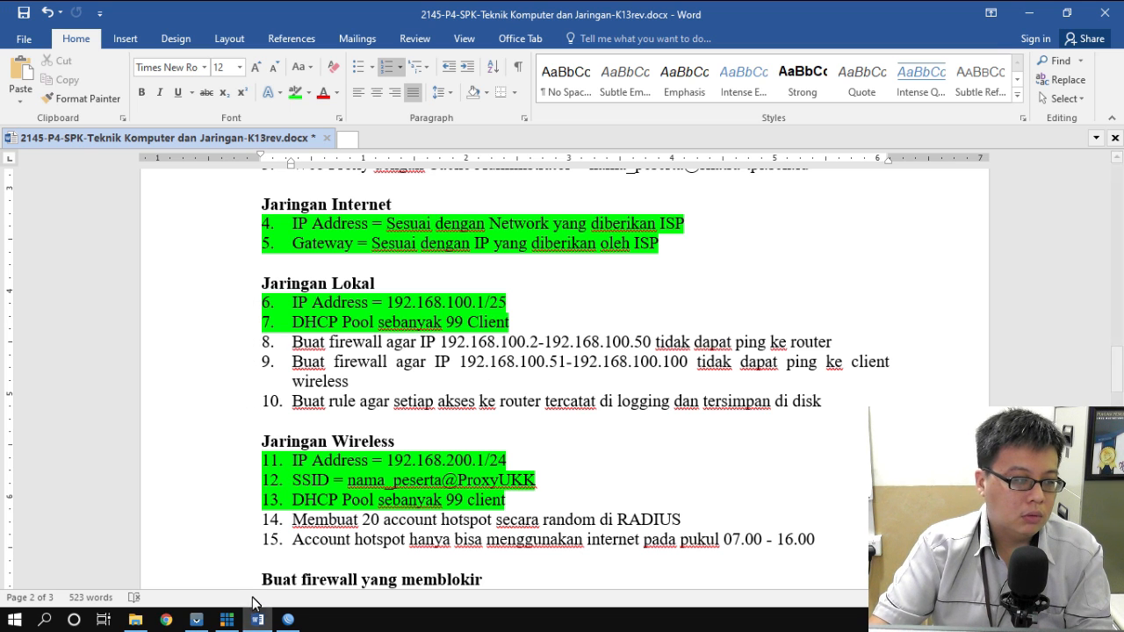
pyautogui.click(288, 619)
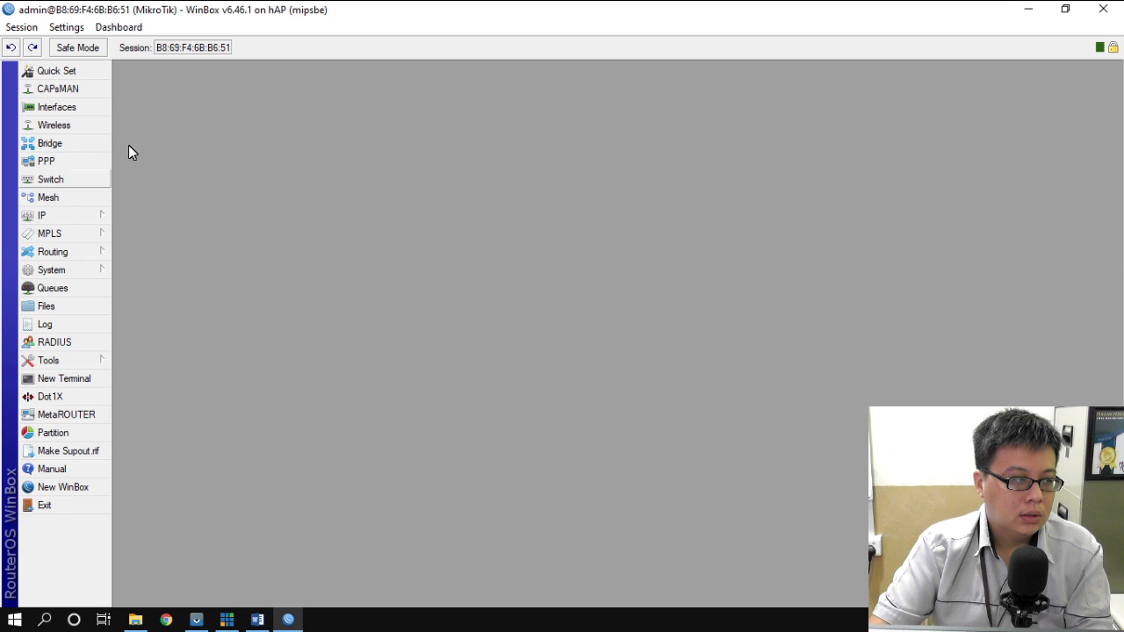
# - Add a srcnat NAT rule with out-interface ether1 and action masquerade, then close Firewall
pyautogui.click(49, 218)
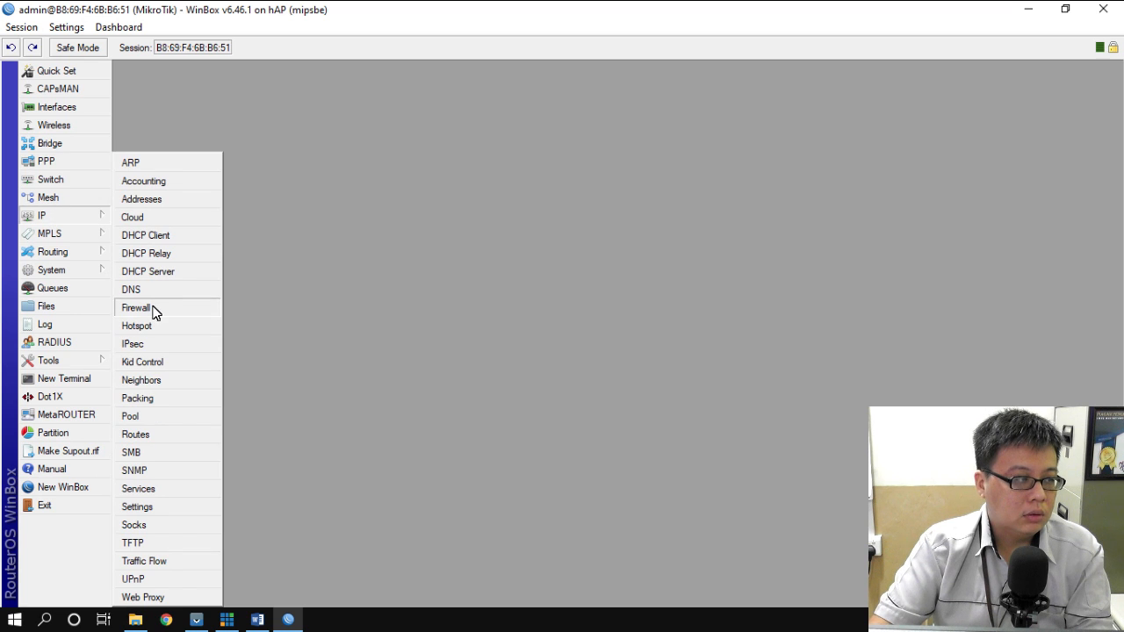
pyautogui.click(136, 308)
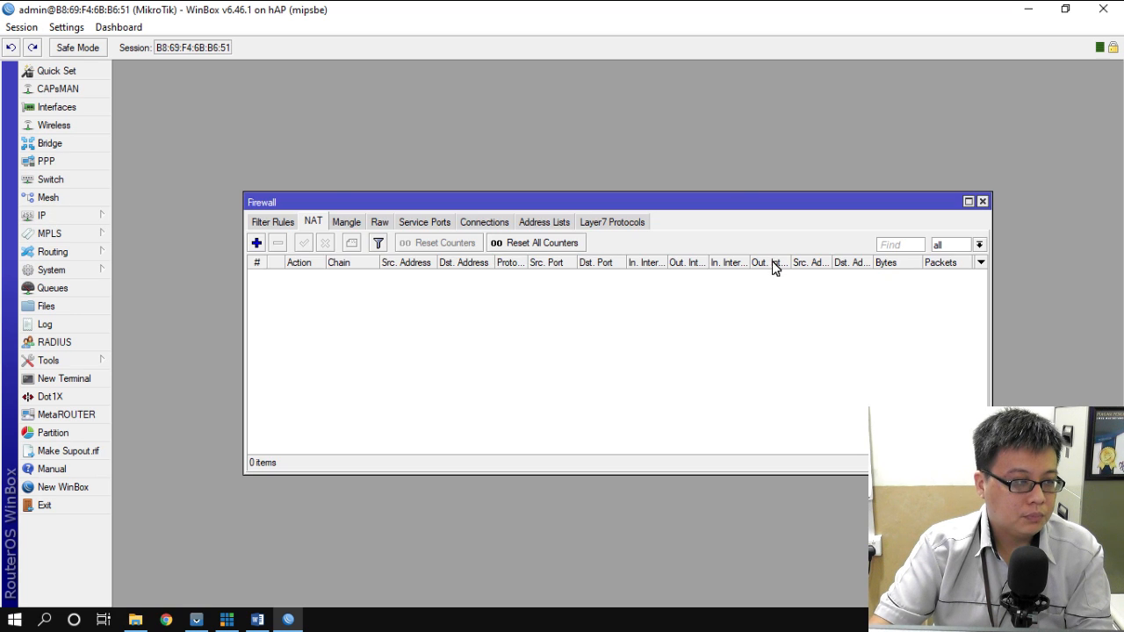
pyautogui.click(256, 244)
pyautogui.click(510, 92)
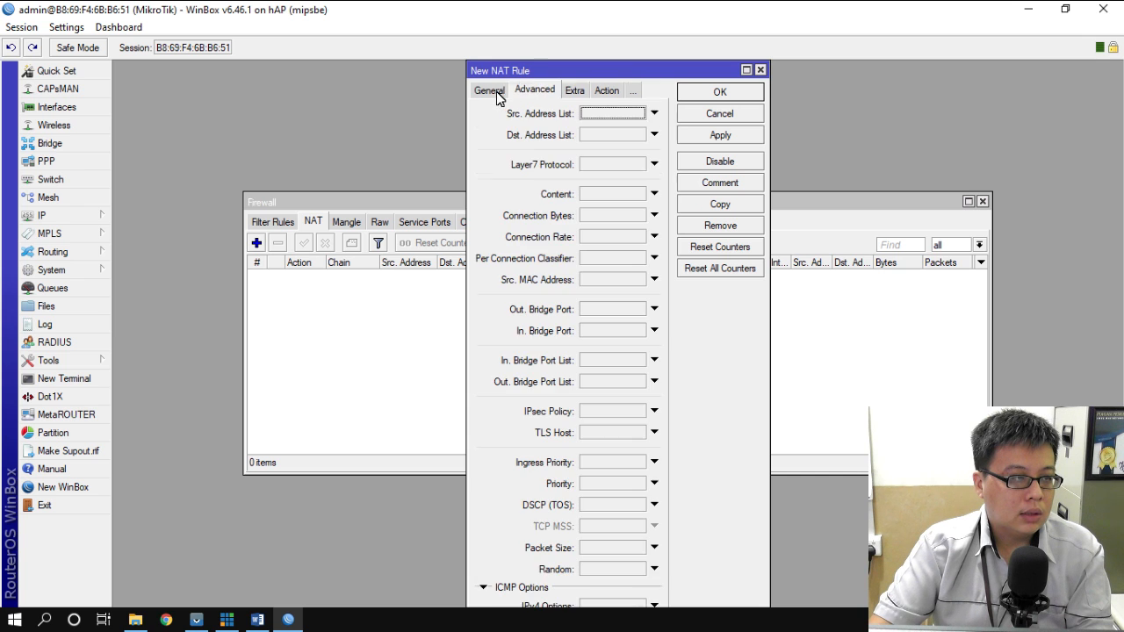
pyautogui.click(497, 91)
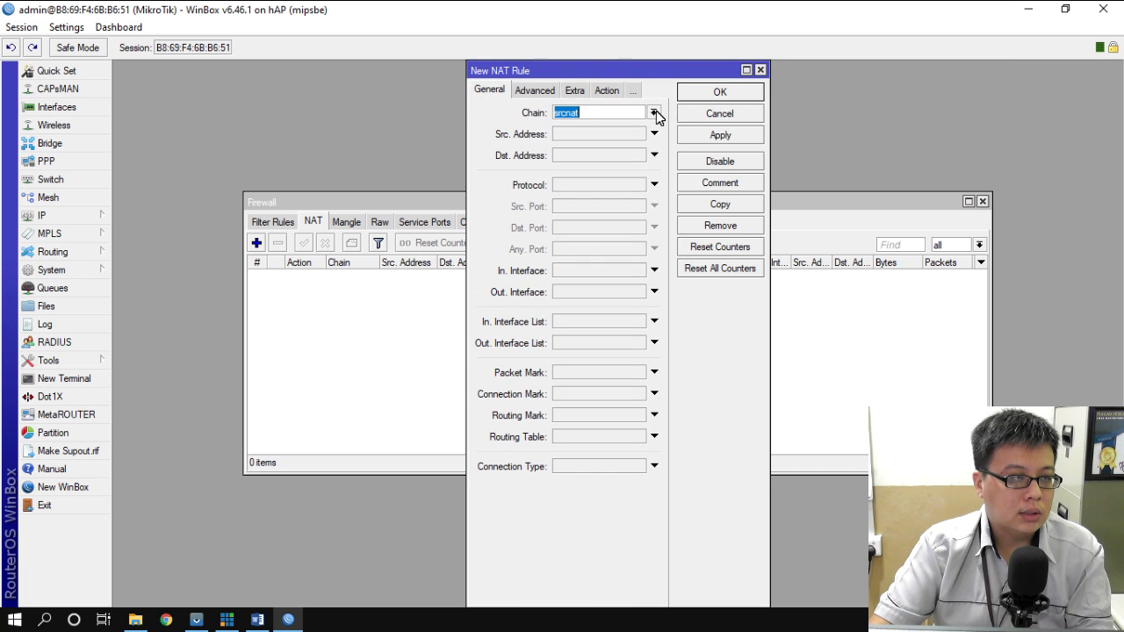
pyautogui.click(604, 291)
pyautogui.click(636, 292)
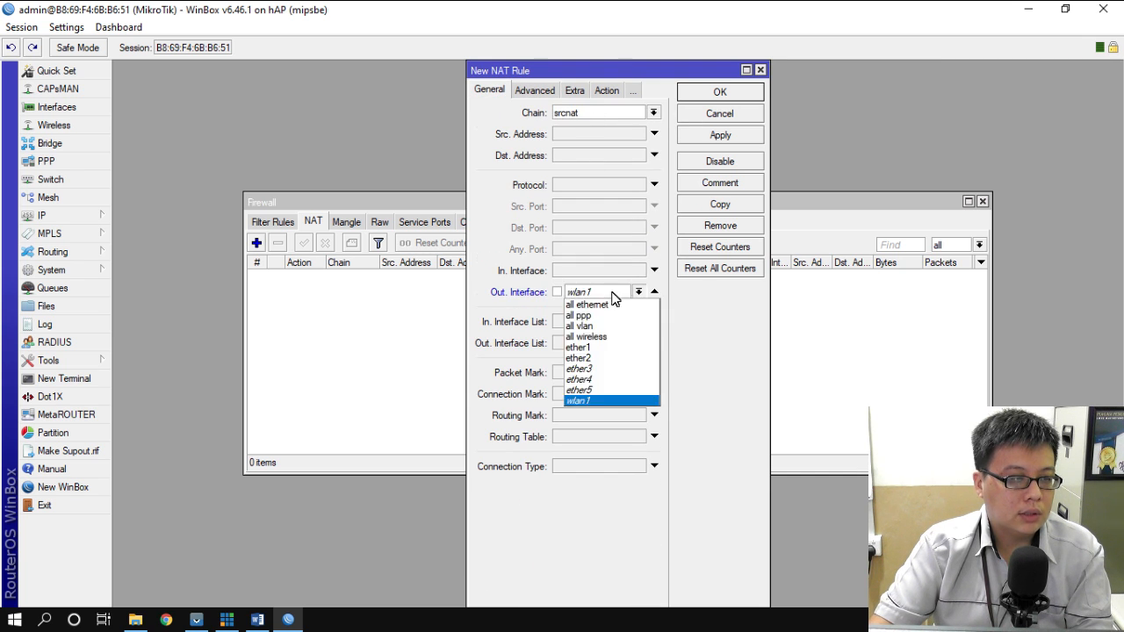
pyautogui.click(580, 347)
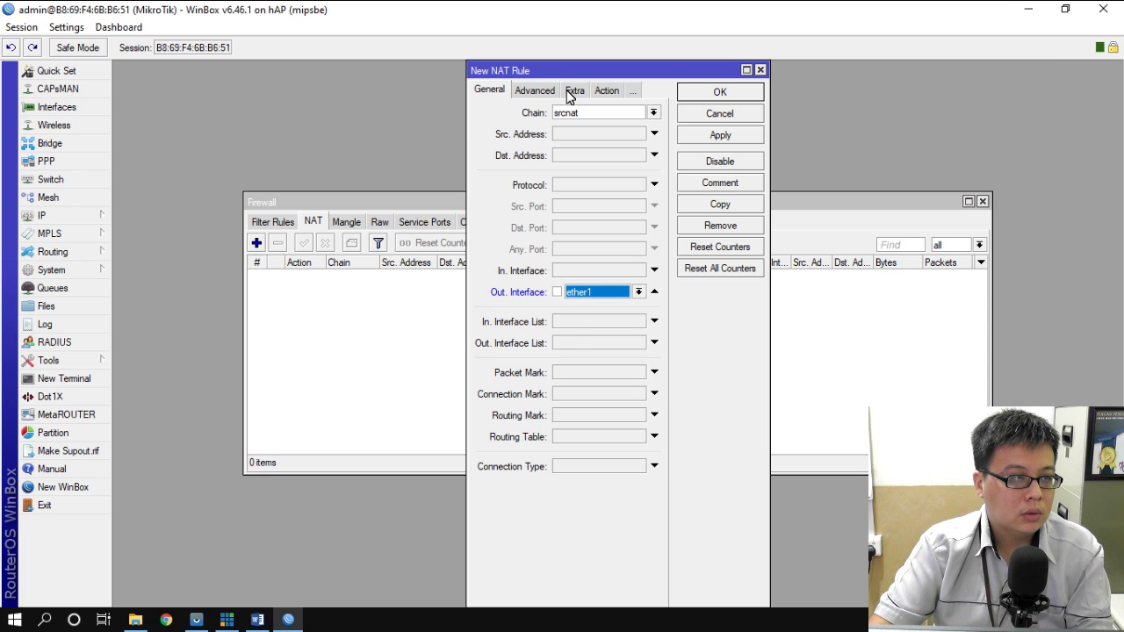
pyautogui.click(606, 90)
pyautogui.click(653, 113)
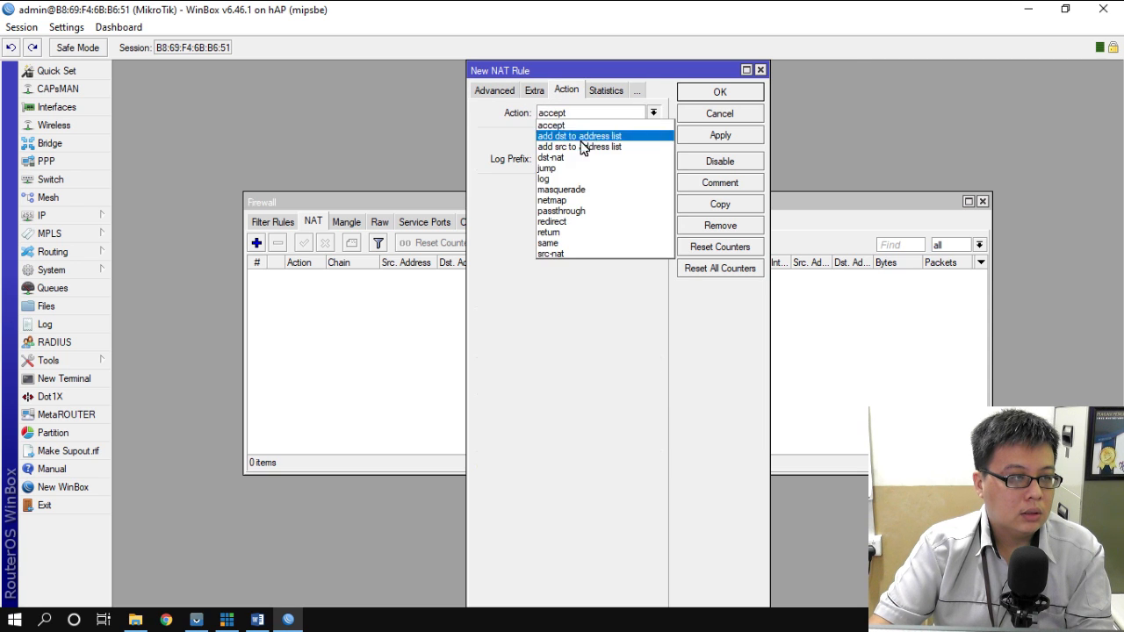
pyautogui.click(577, 190)
pyautogui.click(724, 93)
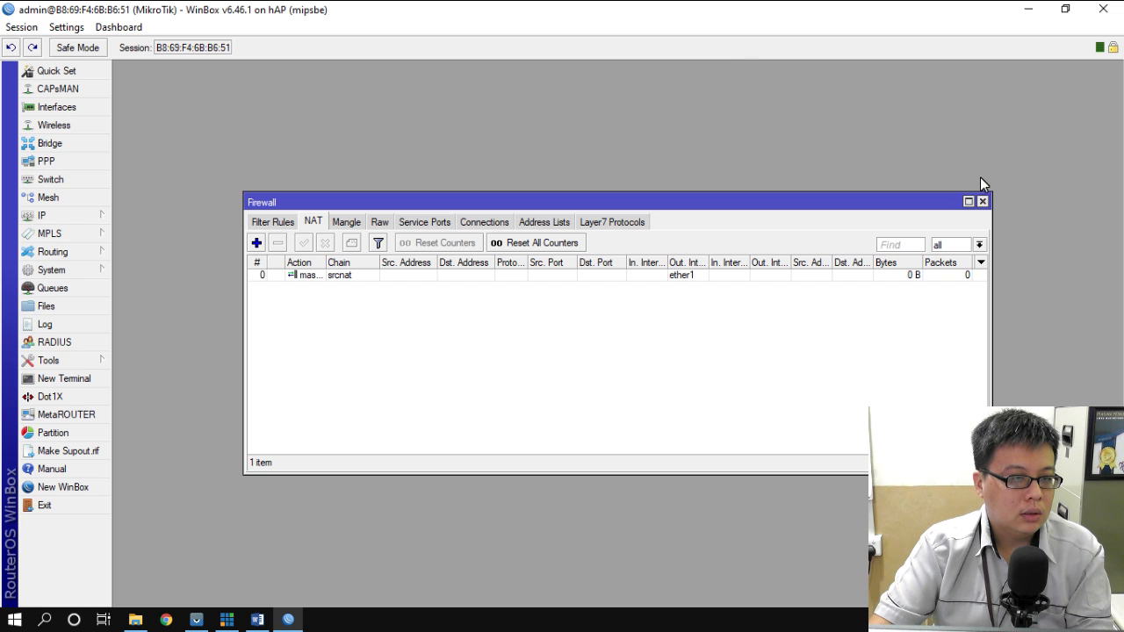
pyautogui.click(983, 202)
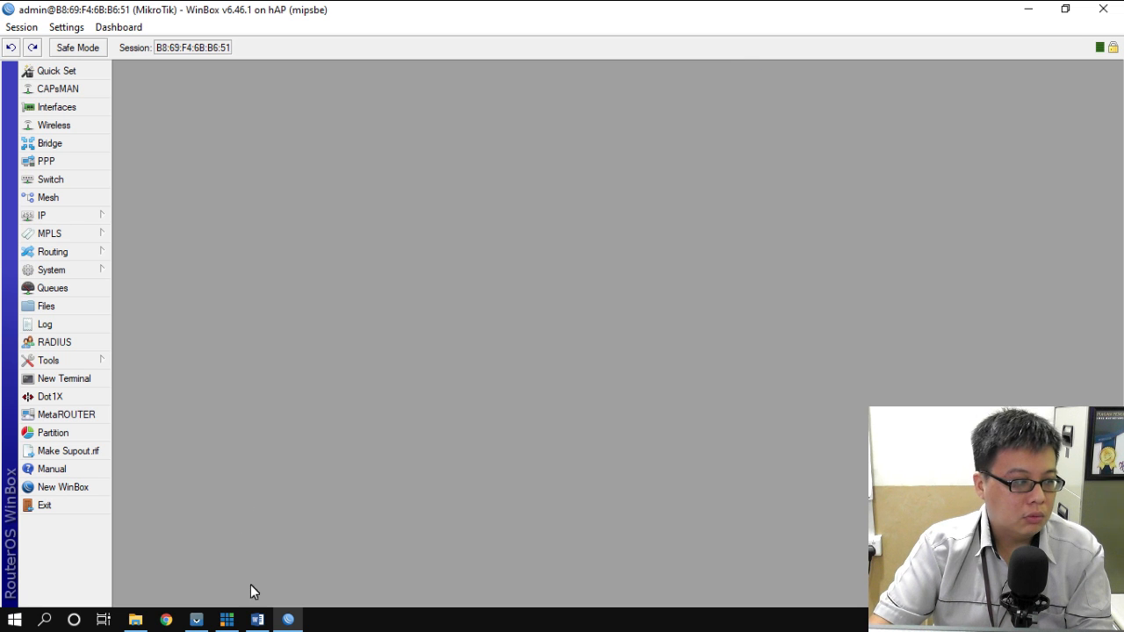
# - Open the Network and Sharing Center from the Windows network status settings
pyautogui.click(45, 621)
pyautogui.write('net')
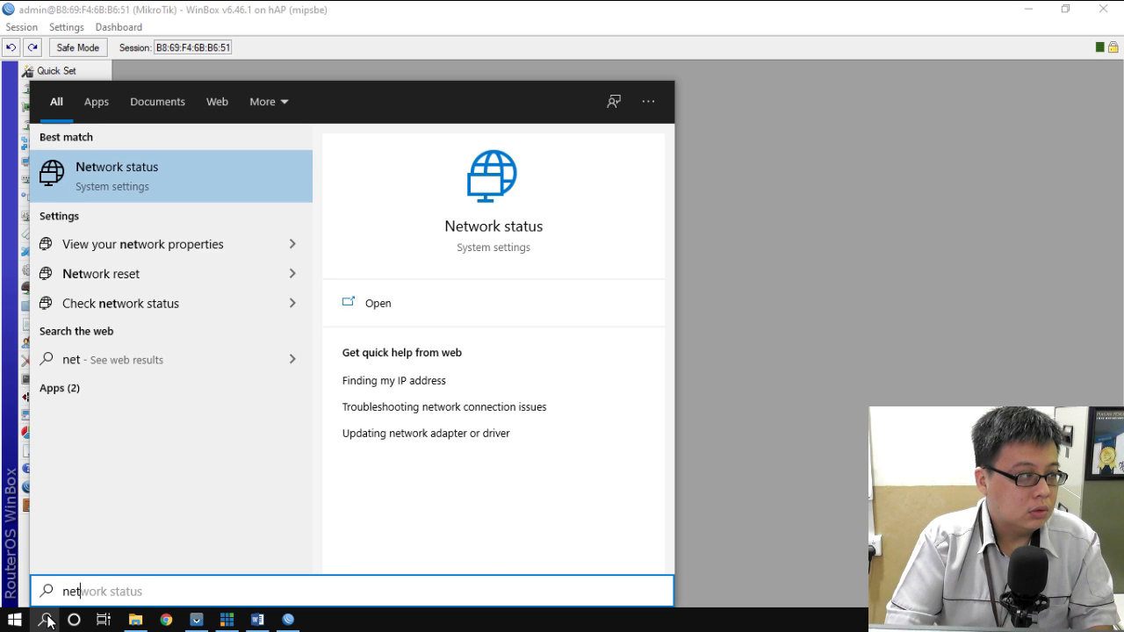
pyautogui.press('Return')
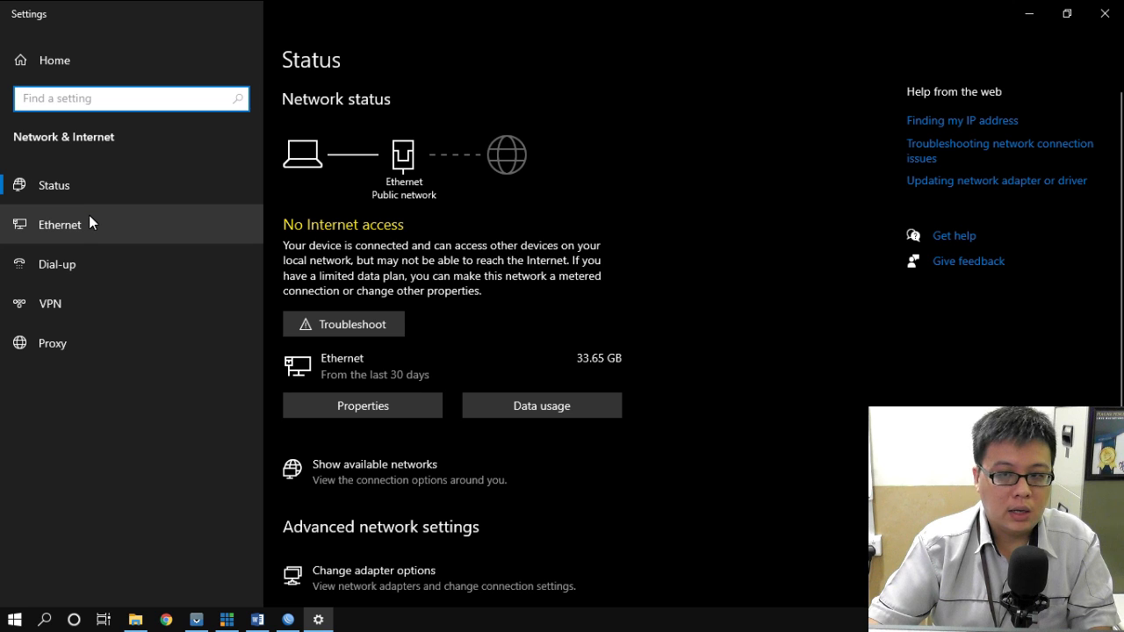
pyautogui.scroll(-5, 423, 468)
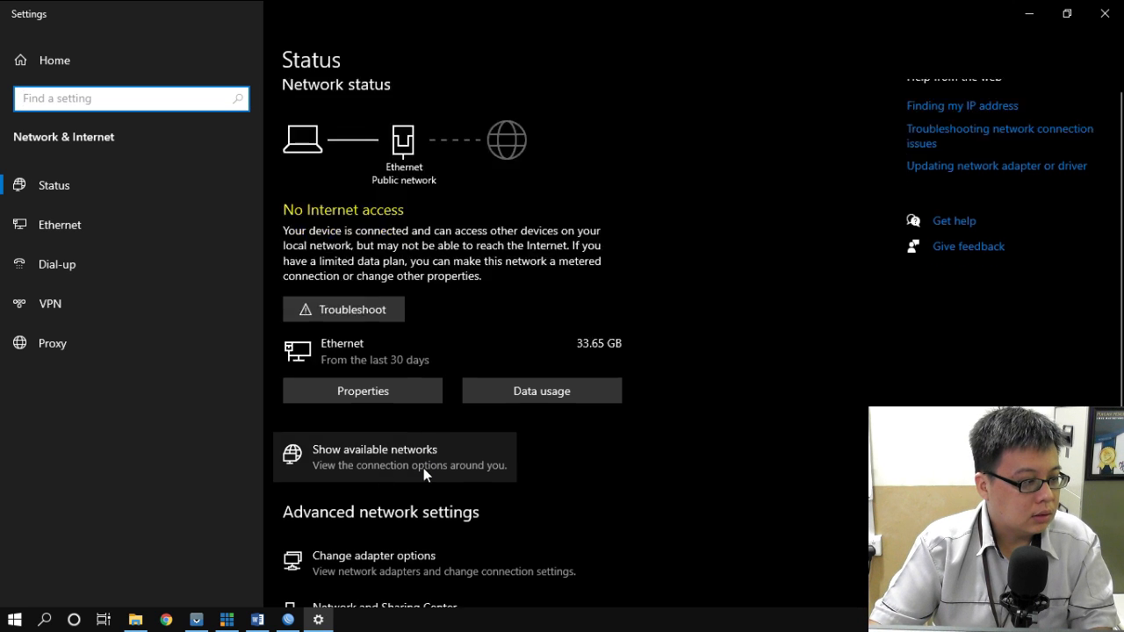
pyautogui.click(415, 287)
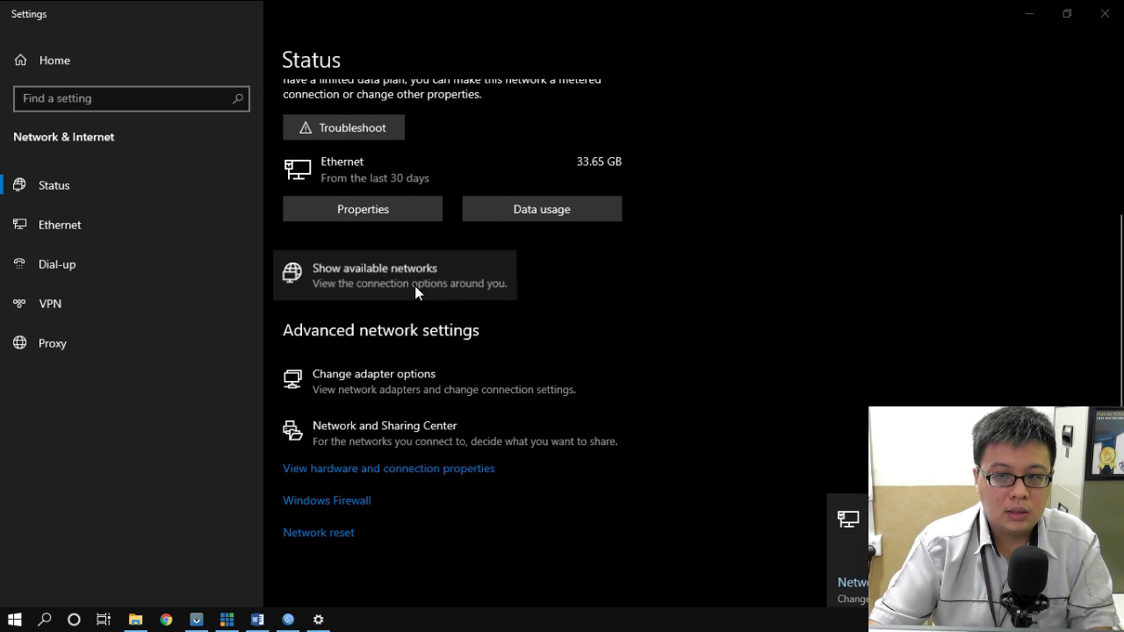
pyautogui.click(392, 384)
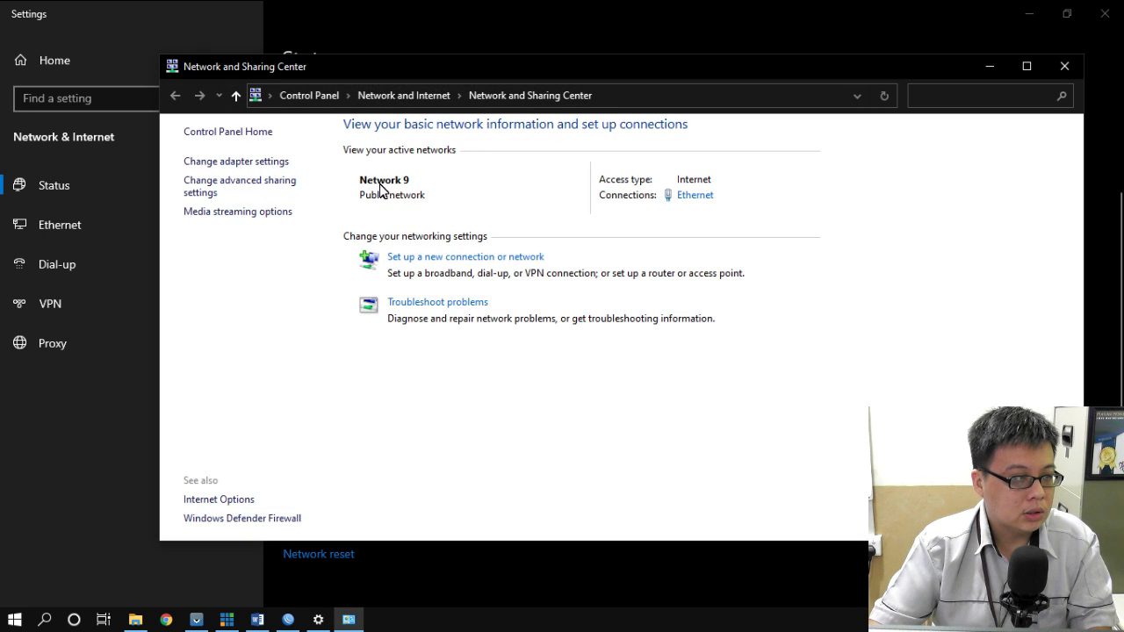
# - Check the Ethernet details show 192.168.100.100 with gateway 192.168.100.1, then close the windows
pyautogui.click(241, 163)
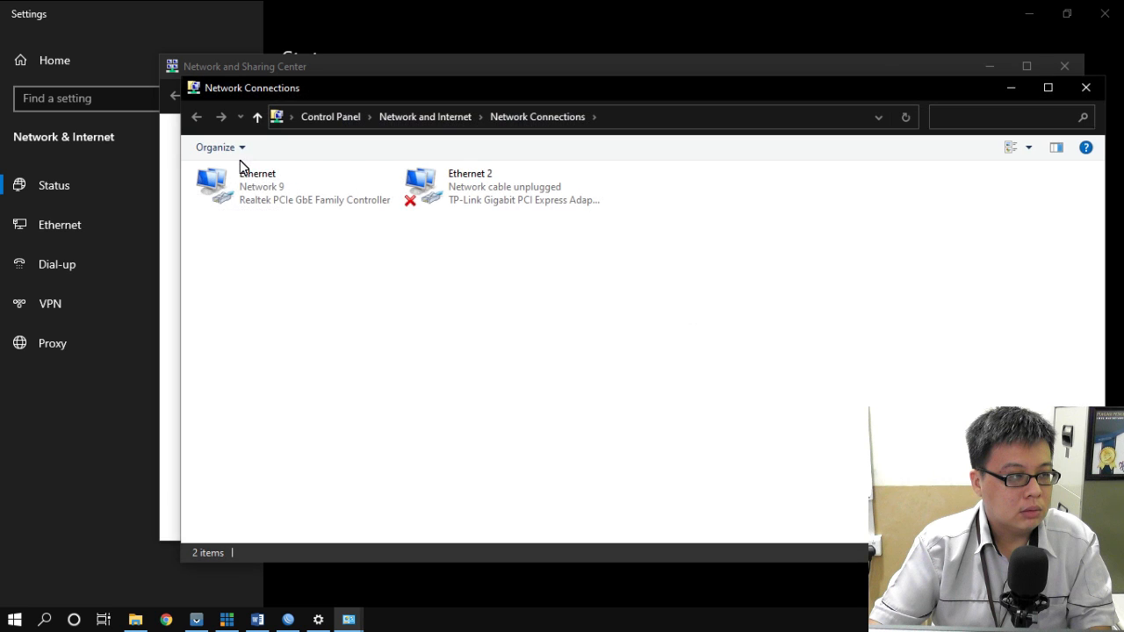
pyautogui.doubleClick(280, 191)
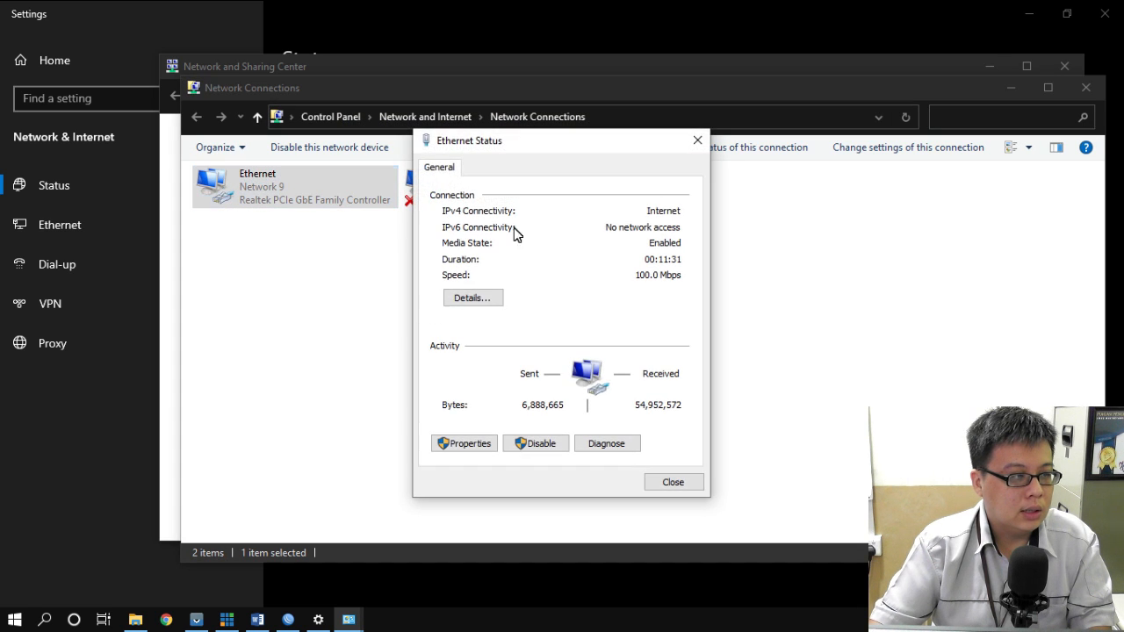
pyautogui.click(482, 300)
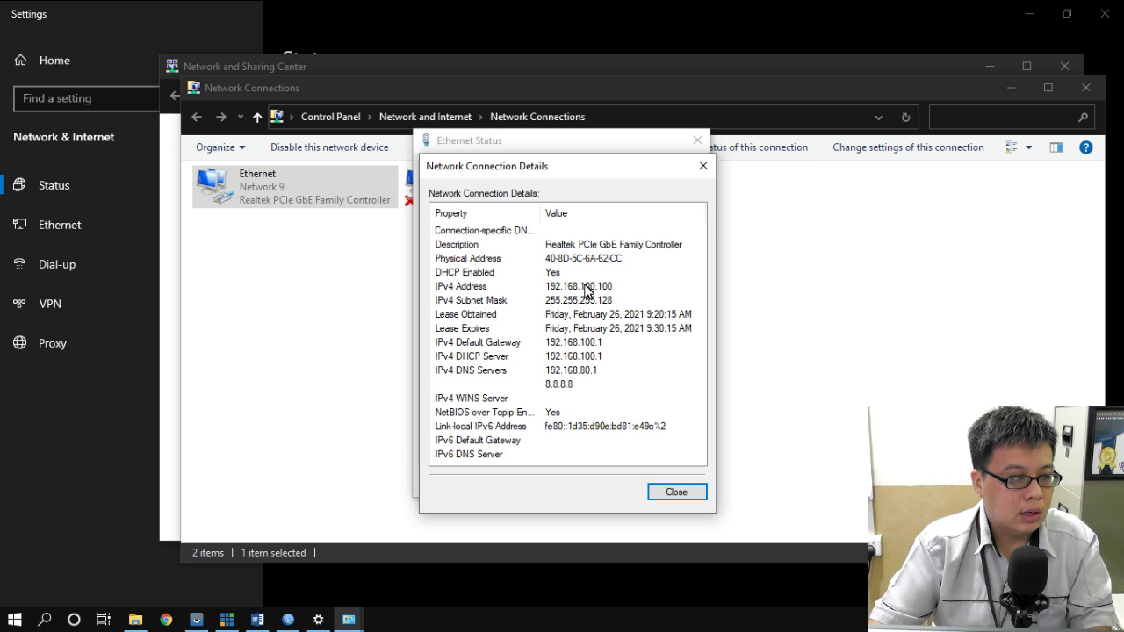
pyautogui.click(704, 166)
pyautogui.click(698, 141)
pyautogui.click(1085, 89)
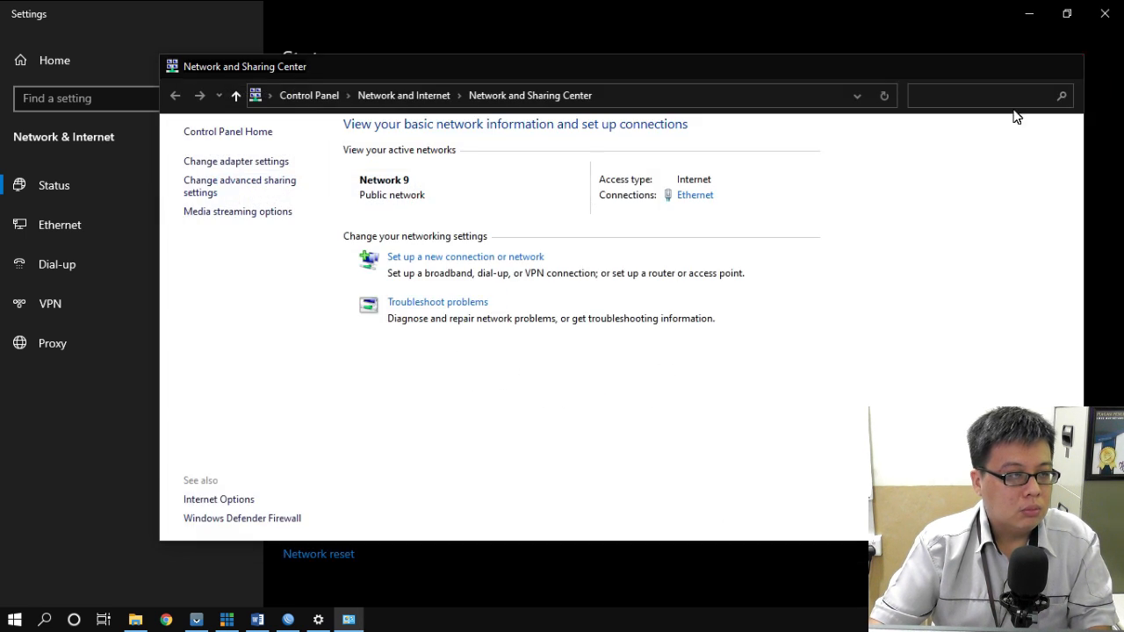
pyautogui.click(1064, 66)
# - Ping google.com from Command Prompt and get 0% loss, then close it and Settings
pyautogui.click(45, 619)
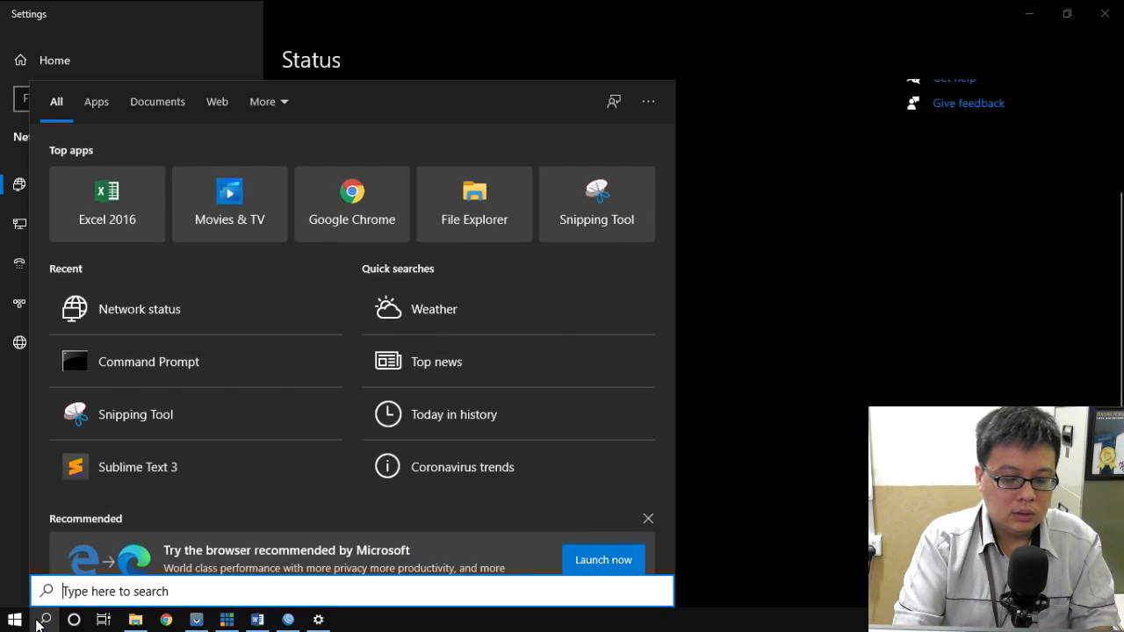
pyautogui.write('cmd')
pyautogui.press('Return')
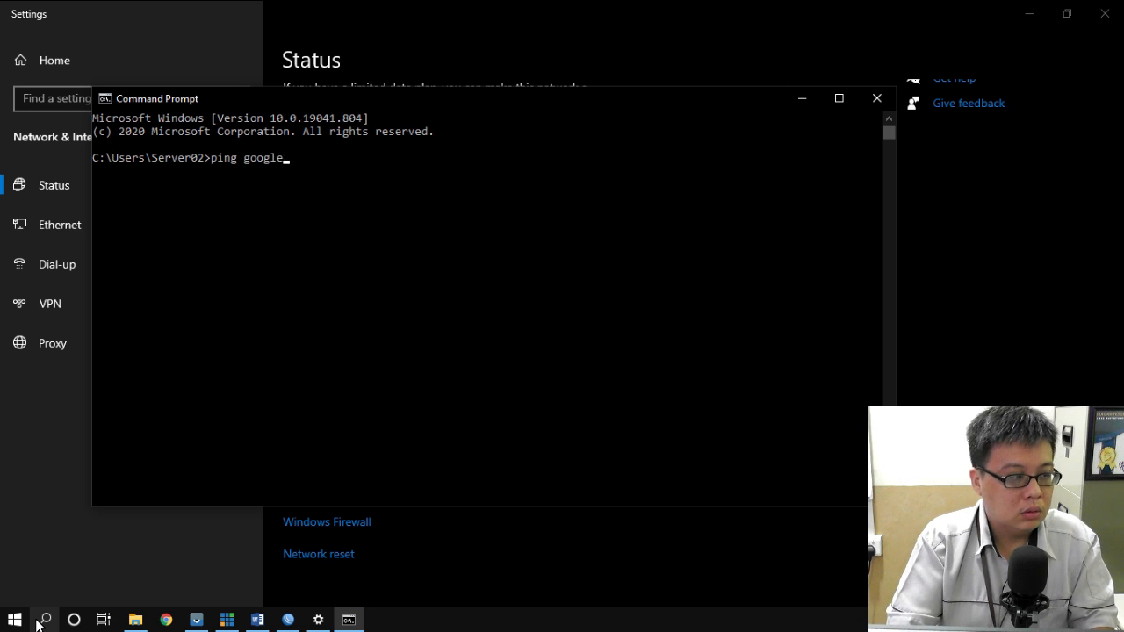
pyautogui.write('ping google.com')
pyautogui.press('Return')
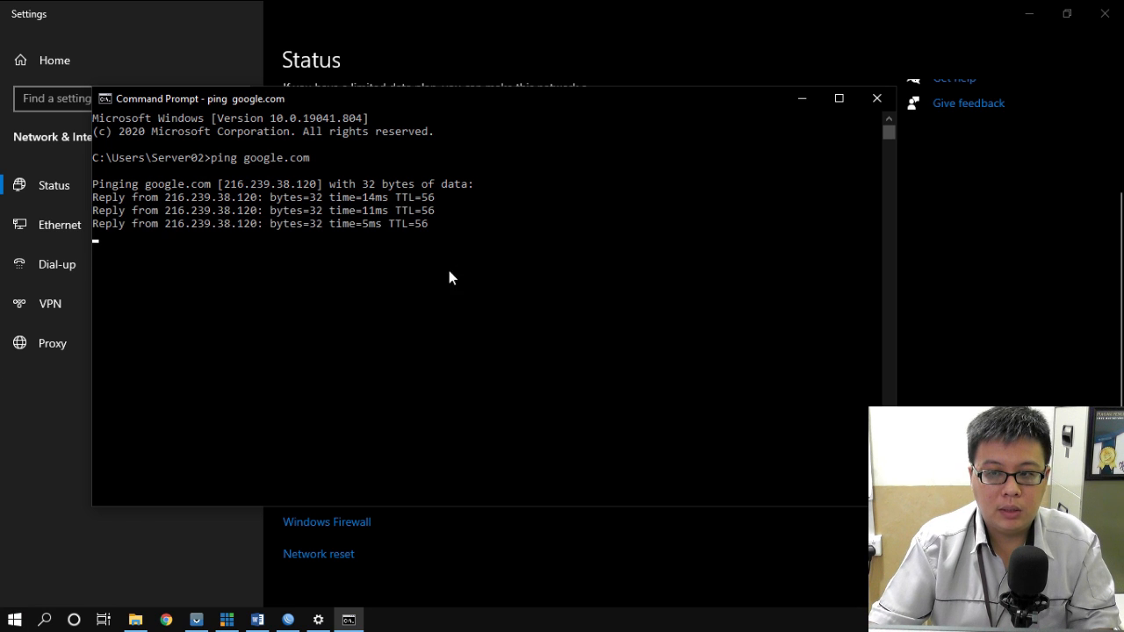
pyautogui.click(877, 98)
pyautogui.click(1105, 13)
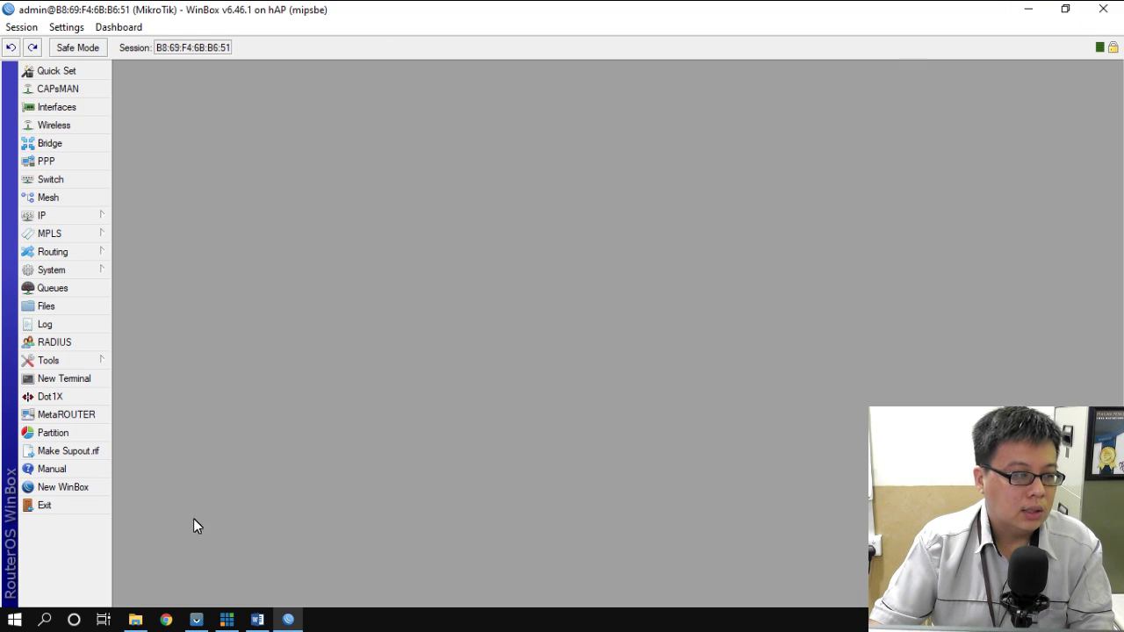
# - Add a new firewall filter rule on the input chain and enable its Src. Address field
pyautogui.click(55, 217)
pyautogui.click(159, 306)
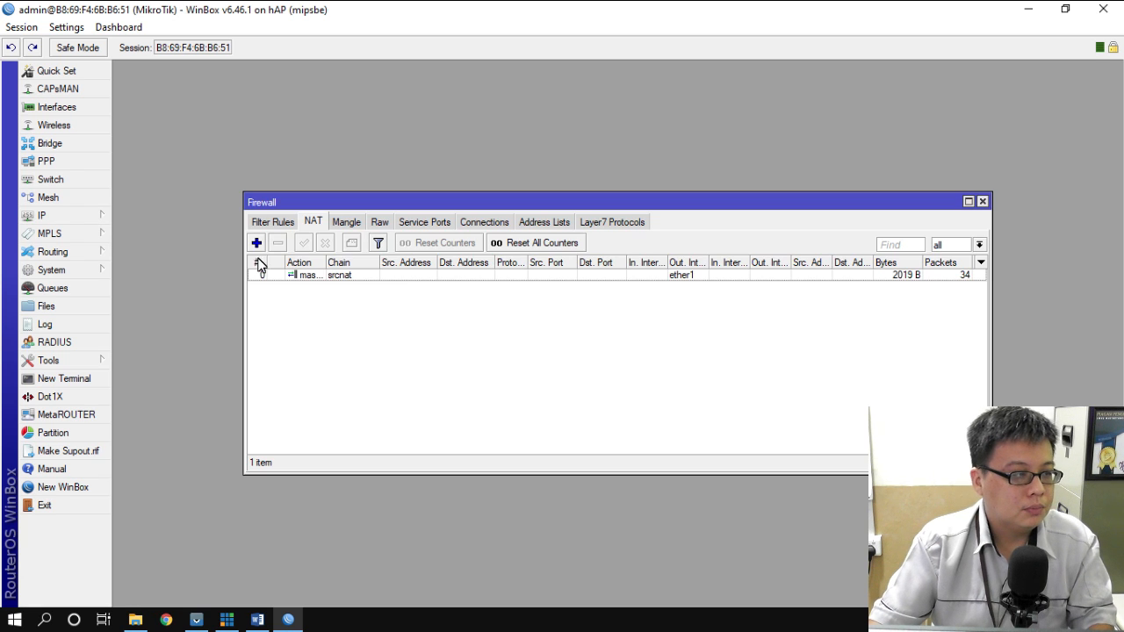
pyautogui.click(278, 225)
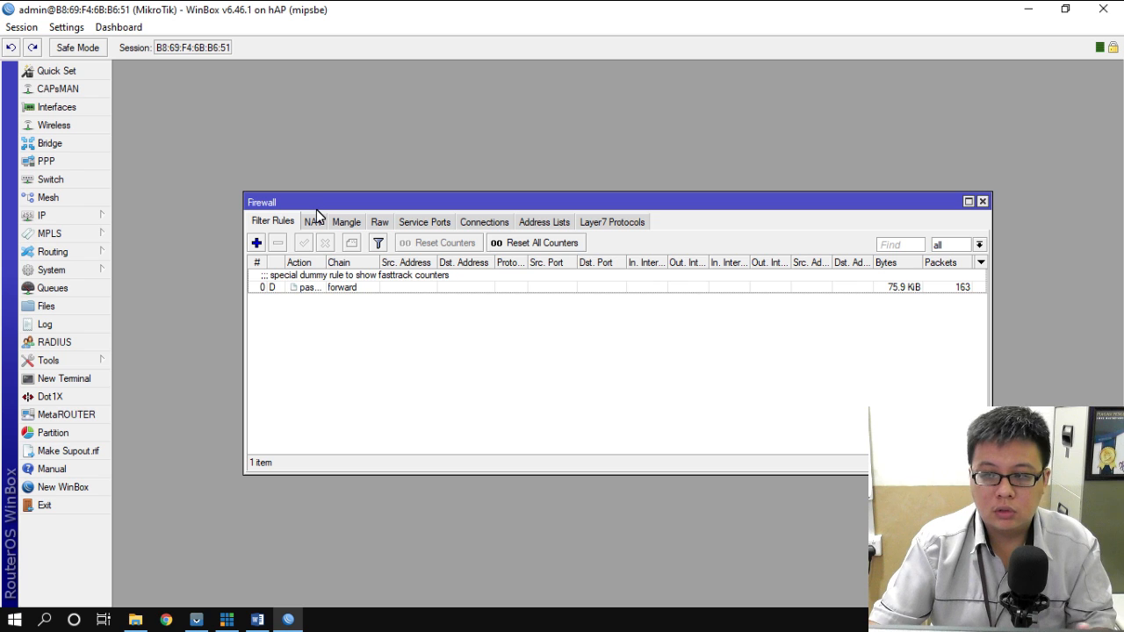
pyautogui.click(256, 243)
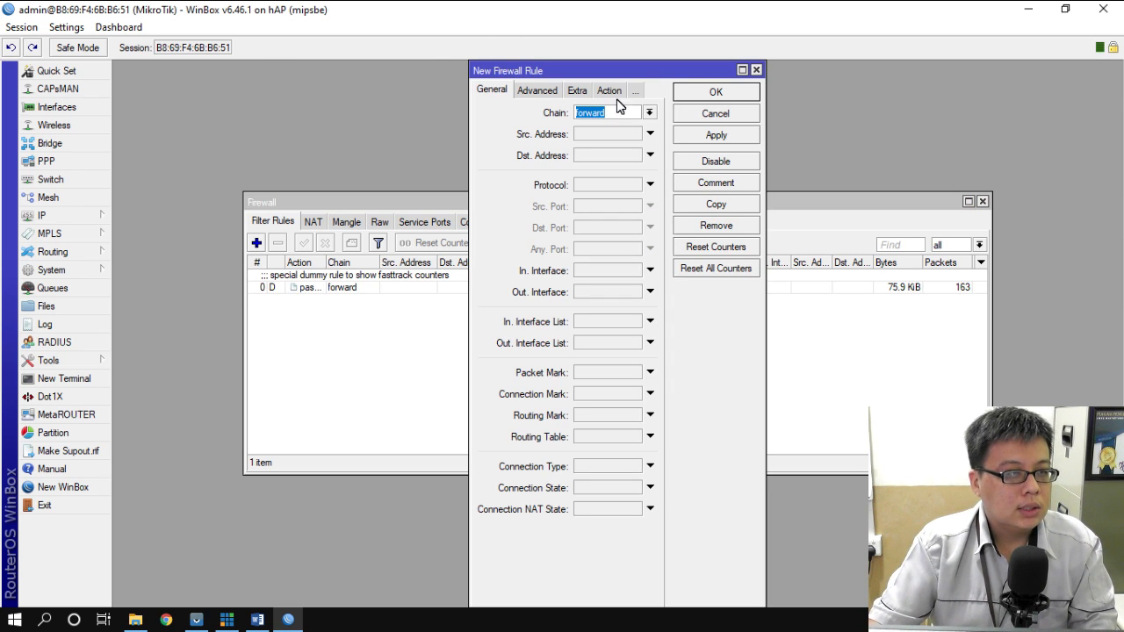
pyautogui.click(650, 114)
pyautogui.click(594, 136)
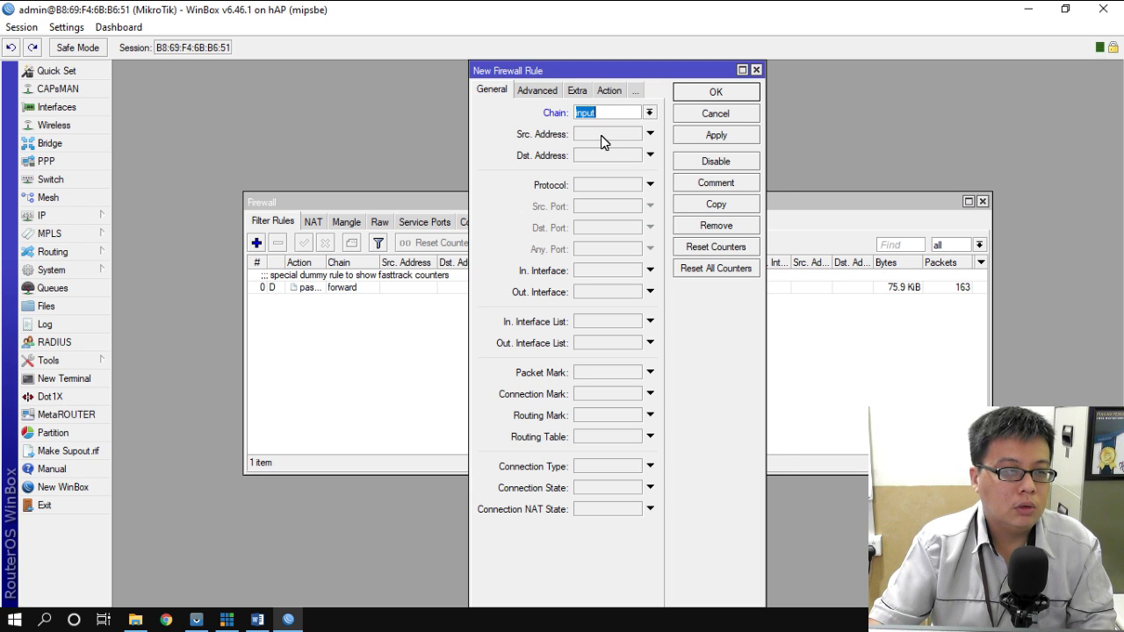
pyautogui.click(601, 136)
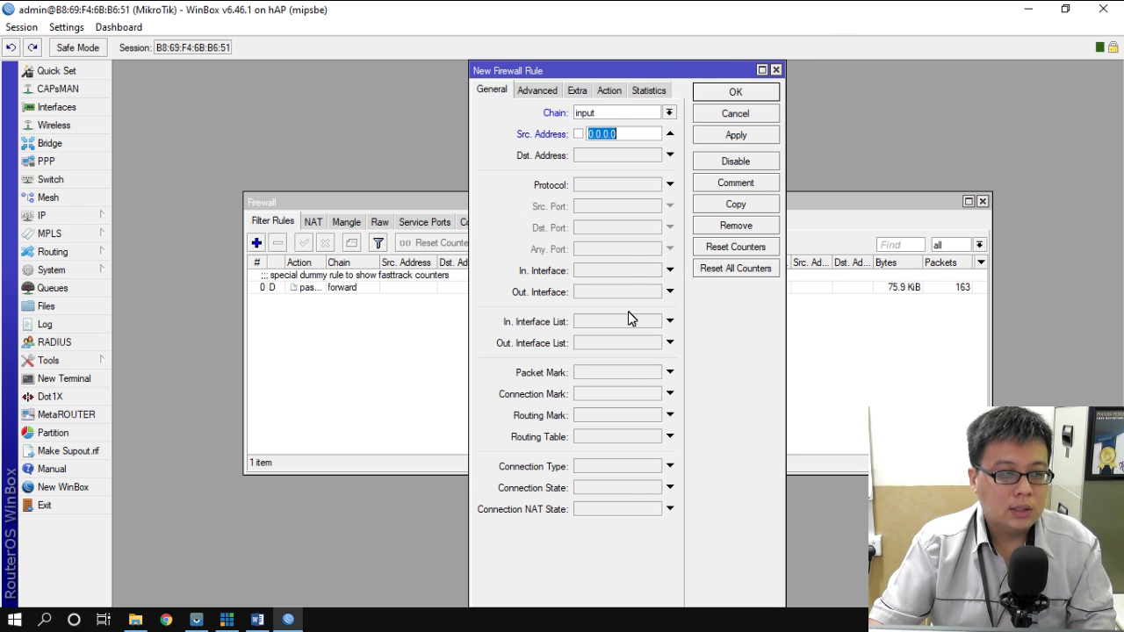
pyautogui.click(258, 620)
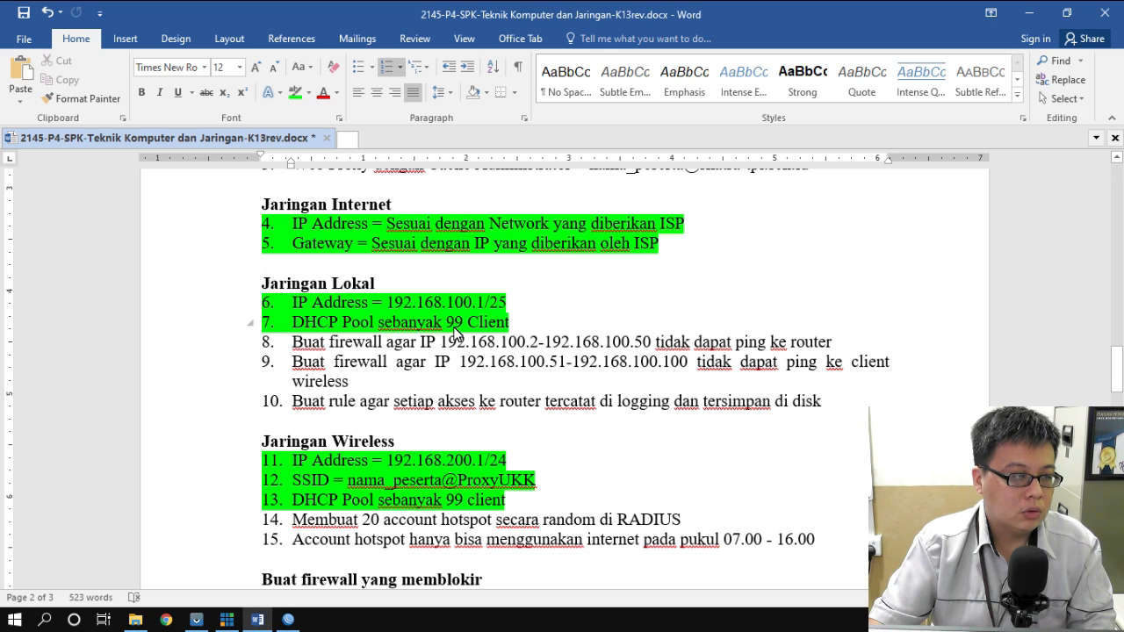
# - Select the 192.168.100.2-192.168.100.50 range in task 8, then clear the rule's 0.0.0.0 source address
pyautogui.moveTo(441, 343); pyautogui.dragTo(655, 345)
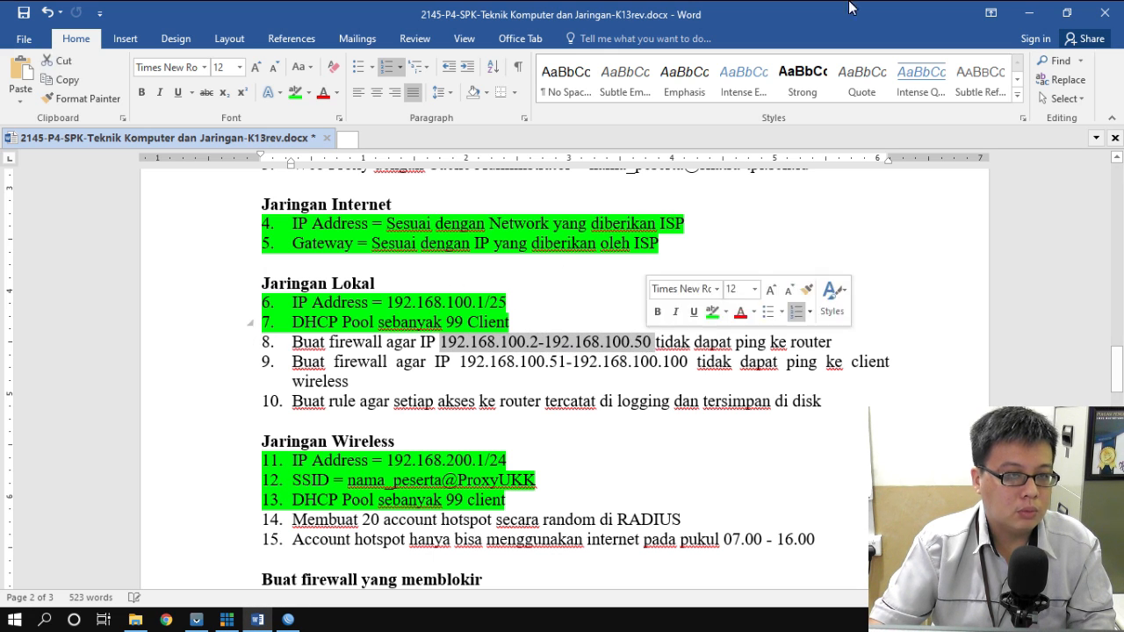
pyautogui.click(1029, 14)
pyautogui.click(618, 135)
pyautogui.press('BackSpace')
pyautogui.press('BackSpace')
pyautogui.press('BackSpace')
pyautogui.press('BackSpace')
pyautogui.press('BackSpace')
pyautogui.press('BackSpace')
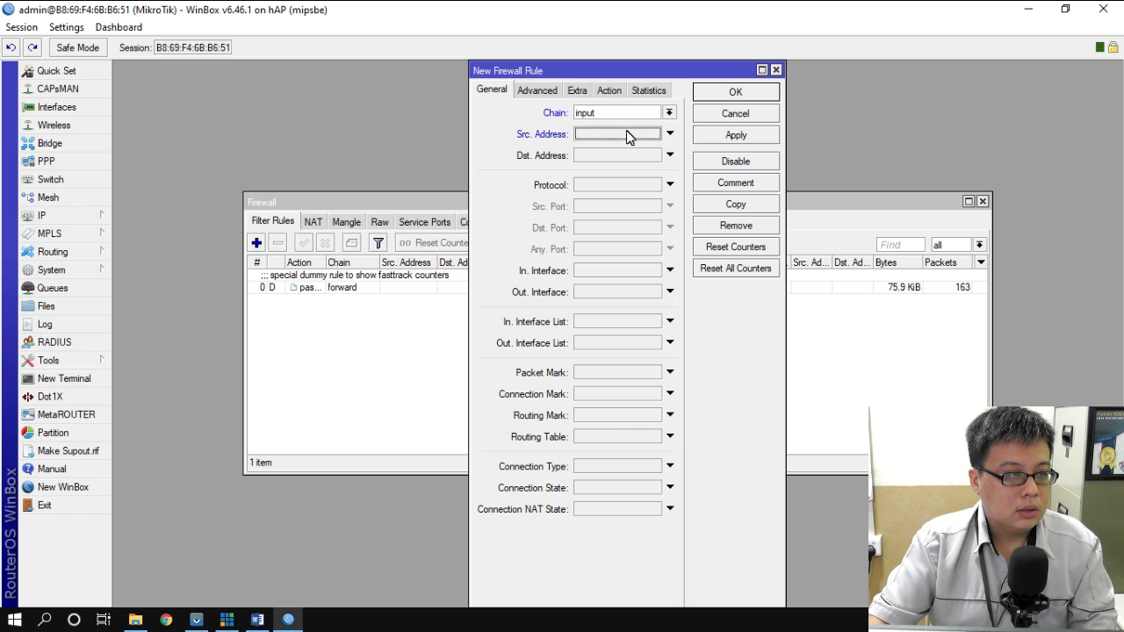
# - Set the rule's Src. Address to 192.168.100.2-192.168.100.50 and Dst. Address to 192.168.100.1
pyautogui.click(668, 132)
pyautogui.write('192.168.100.2')
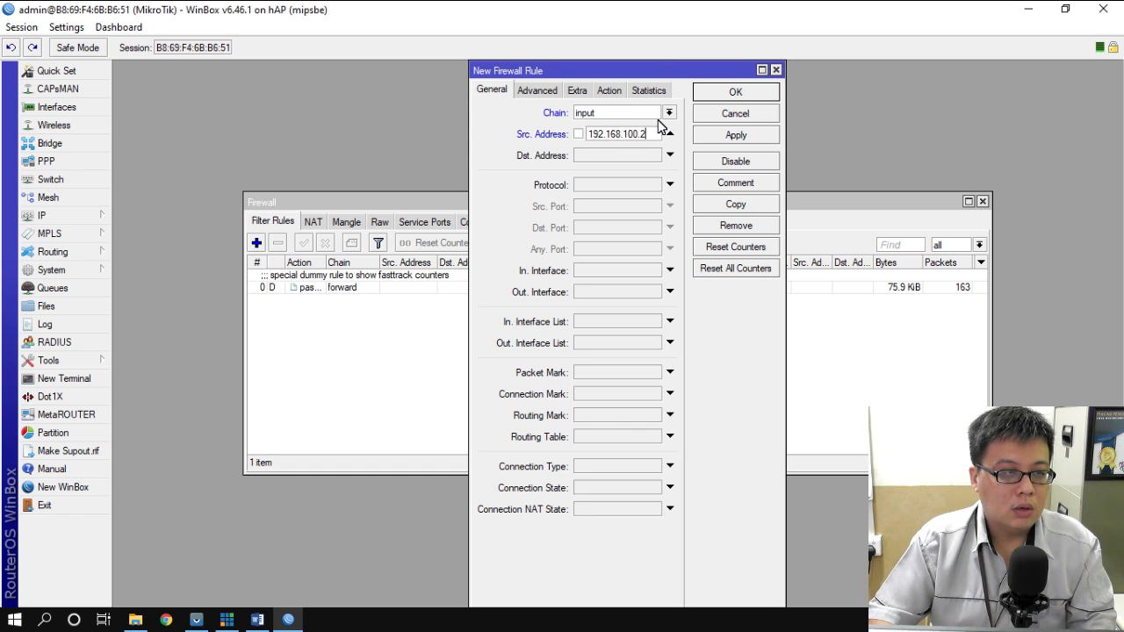
pyautogui.write('-192.168')
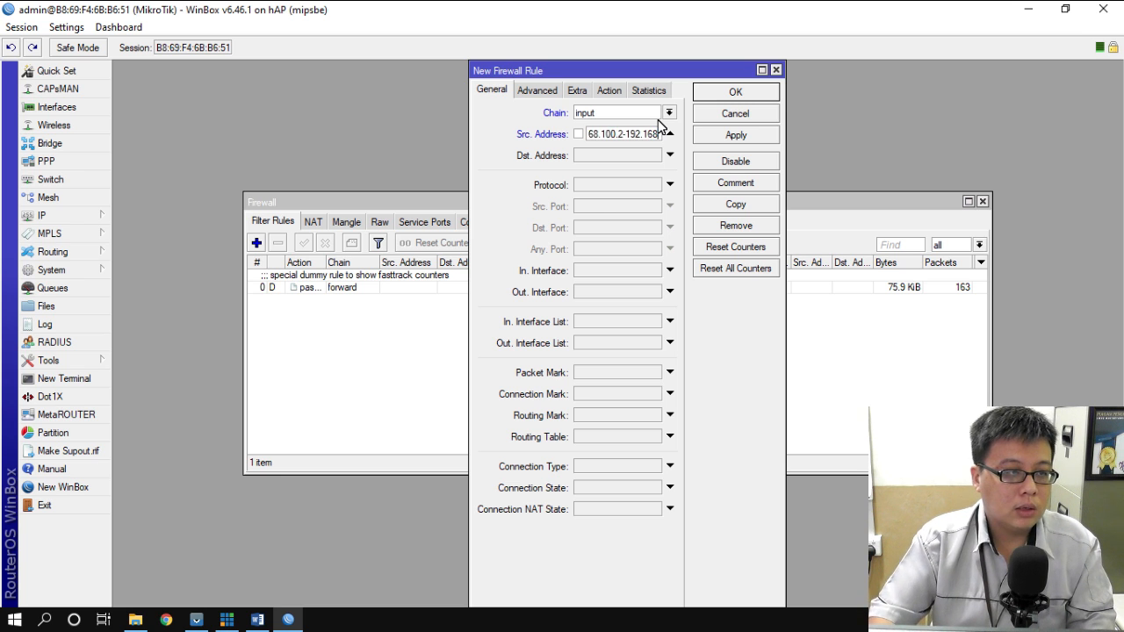
pyautogui.write('.100.50')
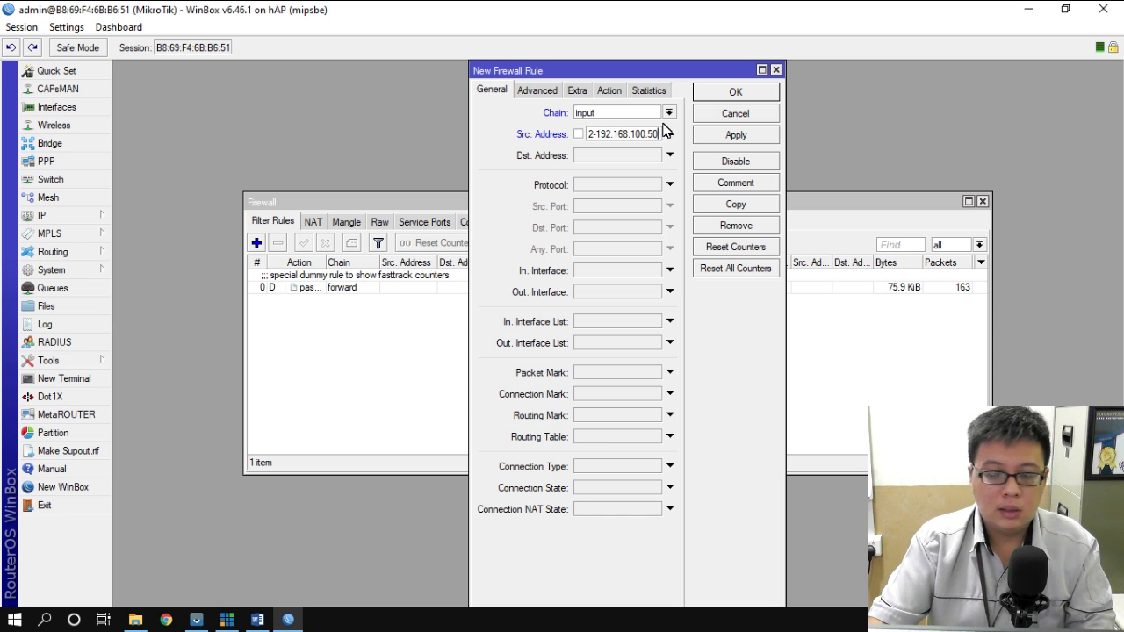
pyautogui.click(603, 155)
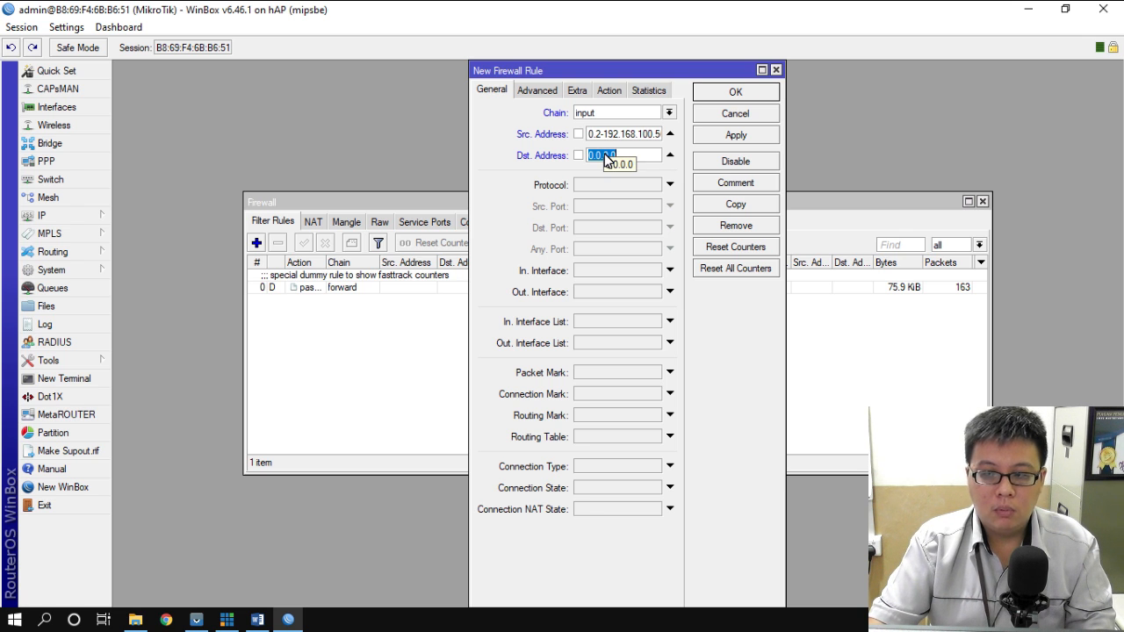
pyautogui.click(256, 620)
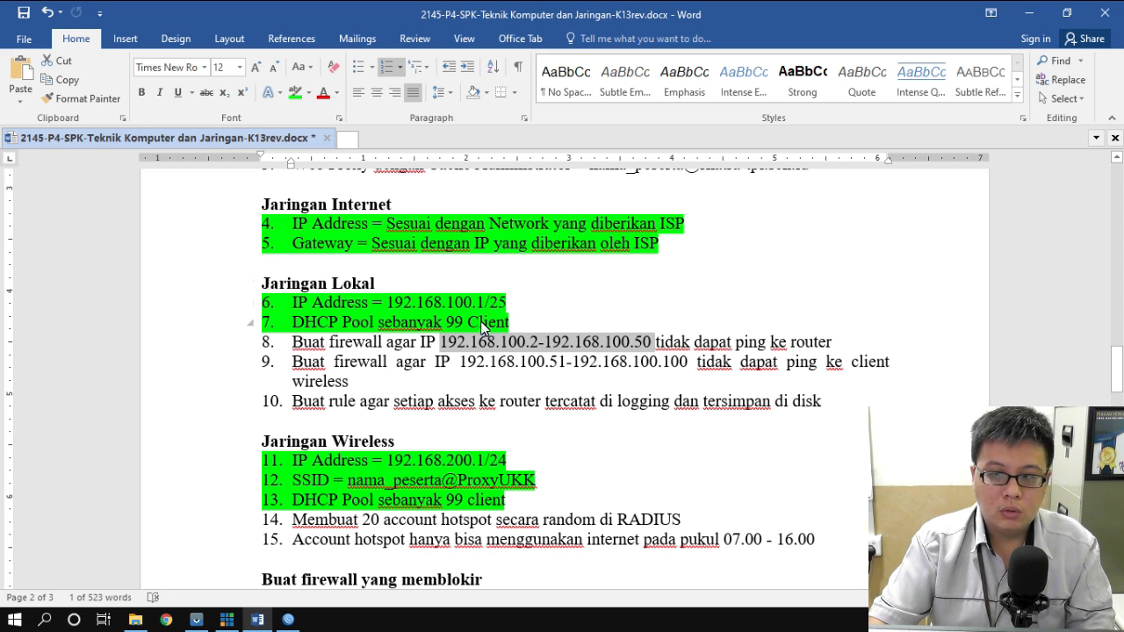
pyautogui.click(1028, 13)
pyautogui.moveTo(620, 157); pyautogui.dragTo(546, 156)
pyautogui.write('192.168.100.1')
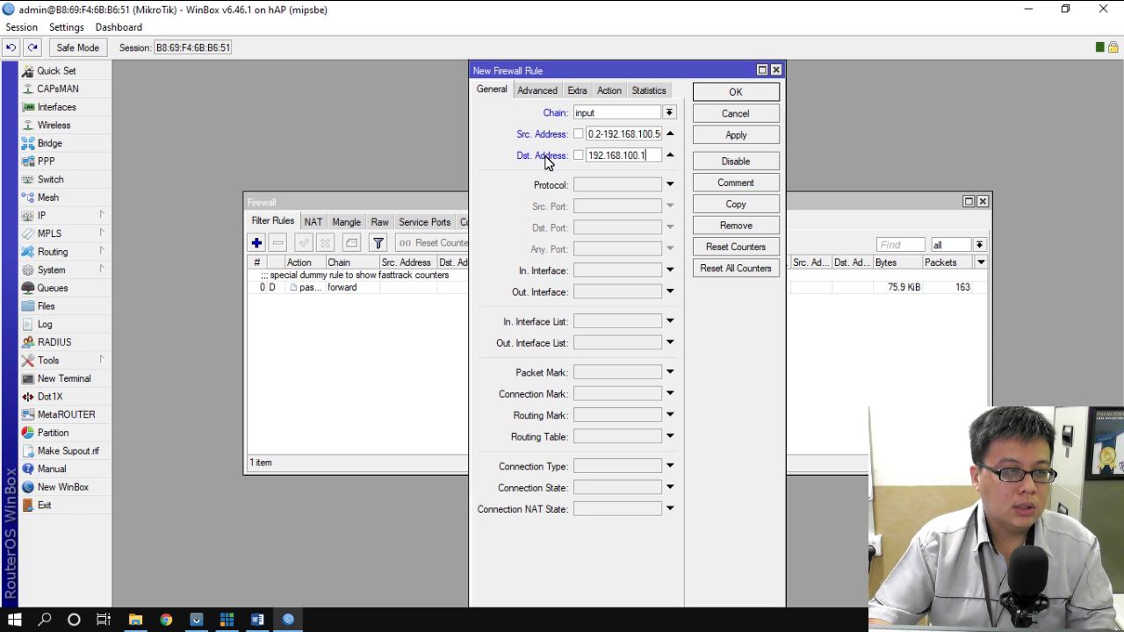
# - Set the rule's protocol to icmp and action to reject, and save it
pyautogui.click(653, 186)
pyautogui.click(654, 185)
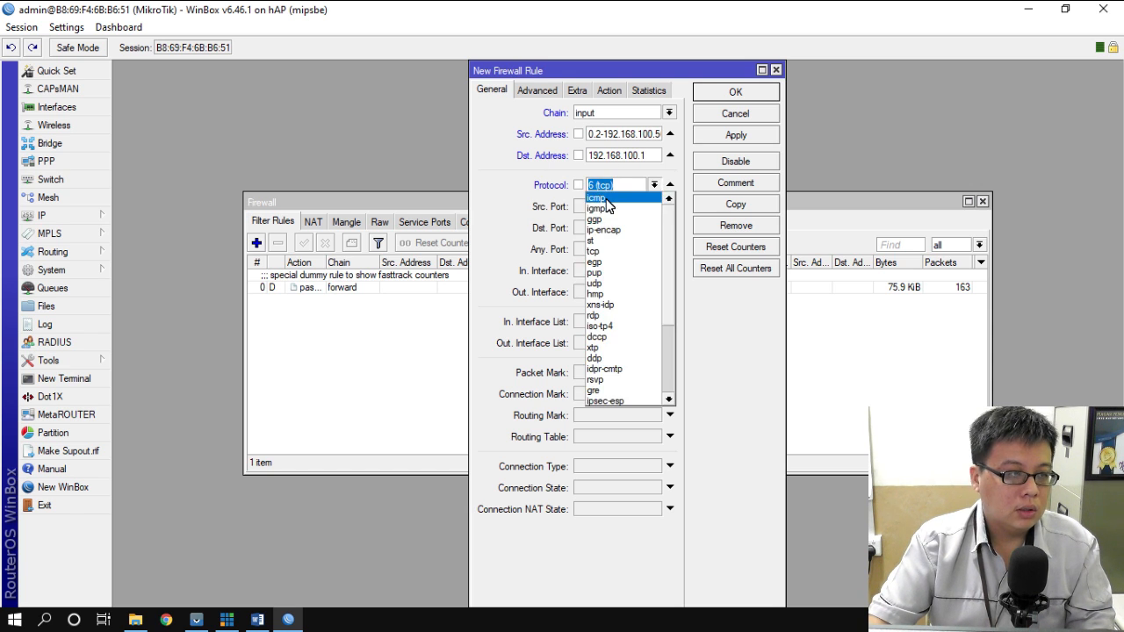
pyautogui.click(606, 200)
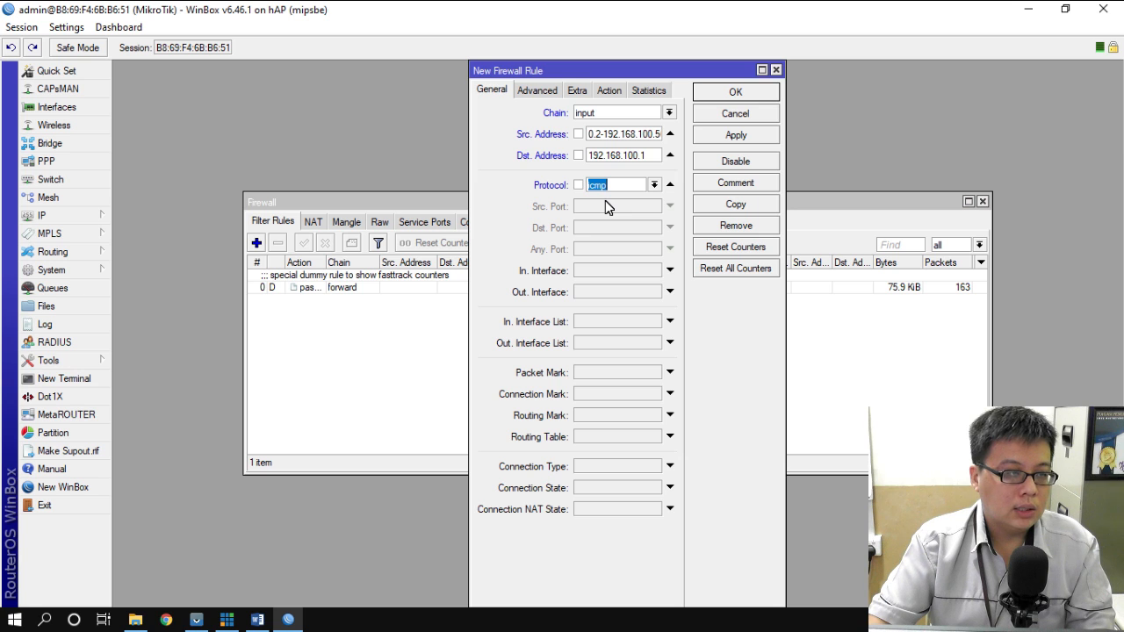
pyautogui.click(617, 91)
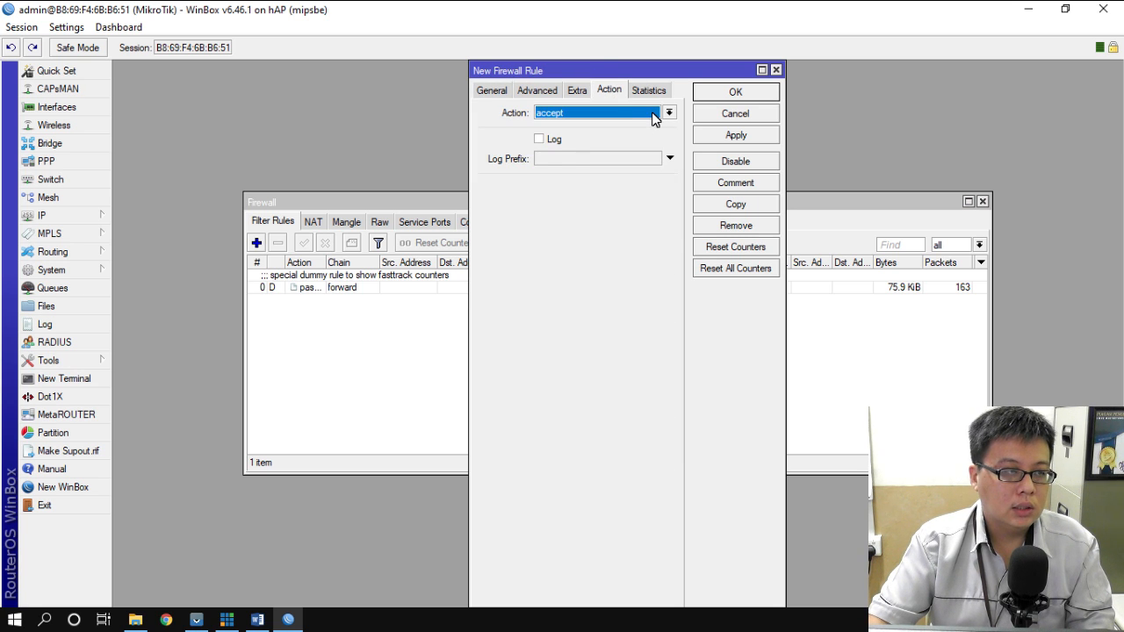
pyautogui.click(651, 113)
pyautogui.click(571, 209)
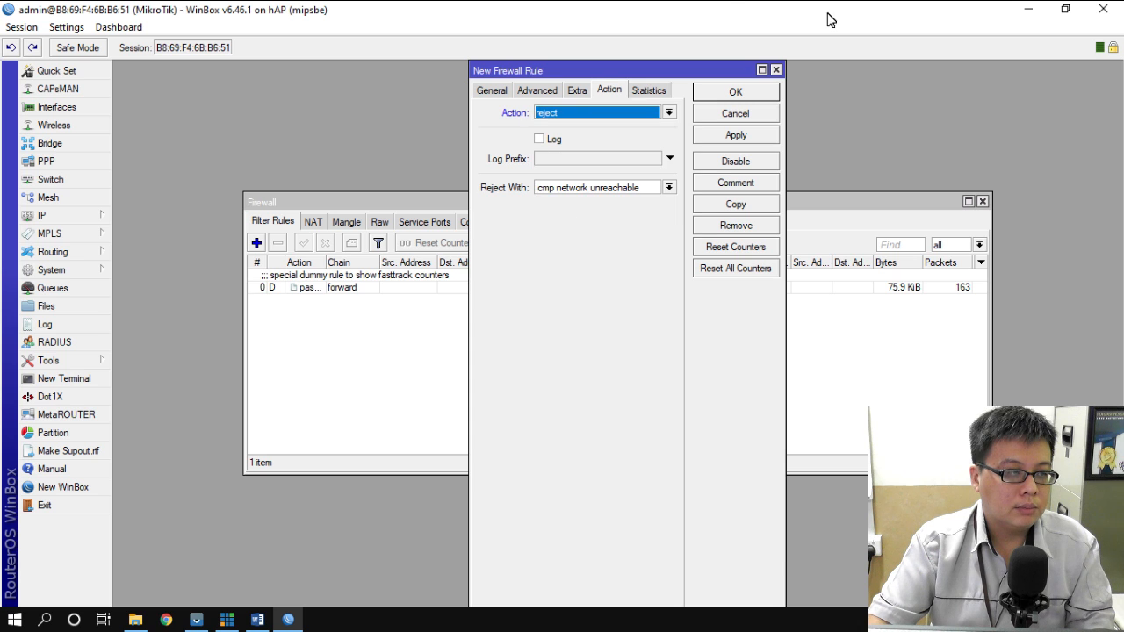
pyautogui.click(736, 92)
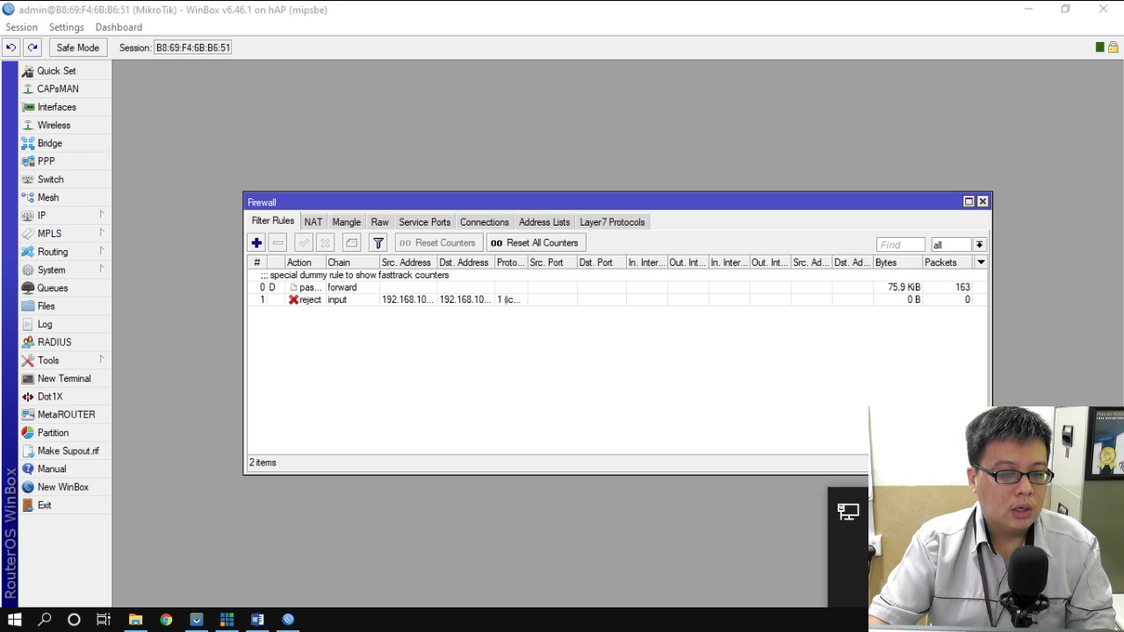
# - Open the IPv4 properties of the Ethernet adapter from Network status
pyautogui.click(45, 620)
pyautogui.write('net')
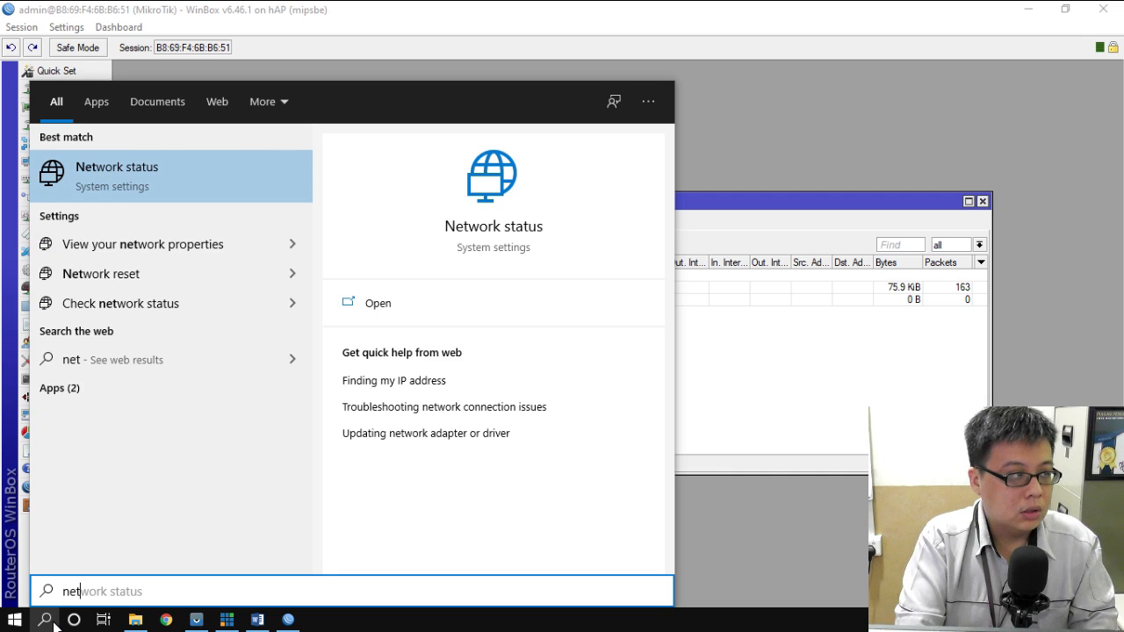
pyautogui.press('Return')
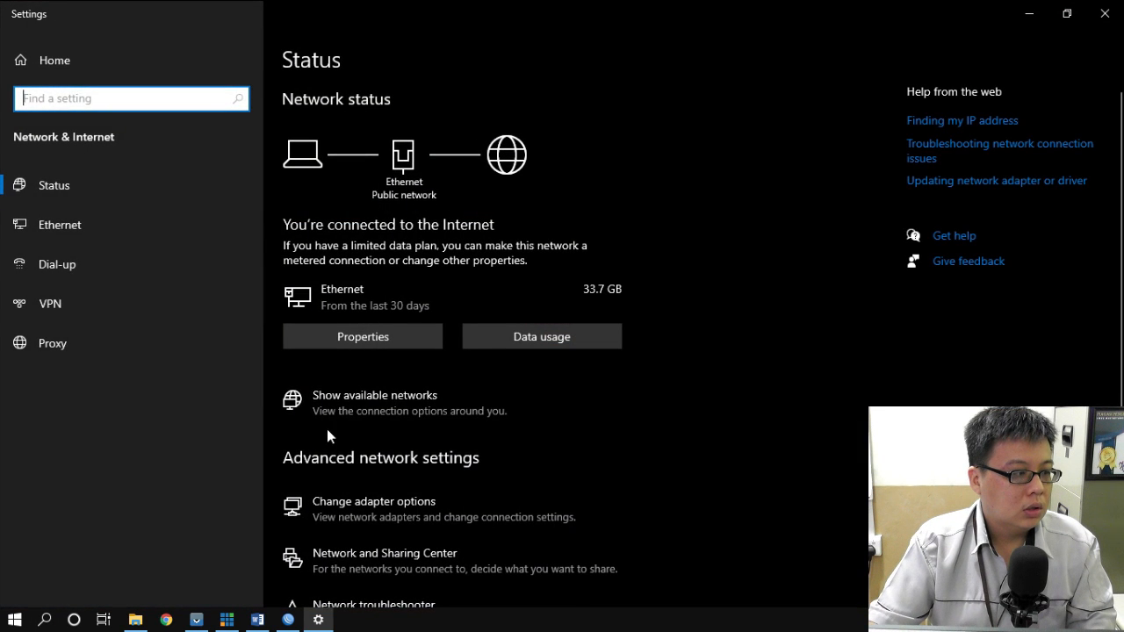
pyautogui.click(428, 508)
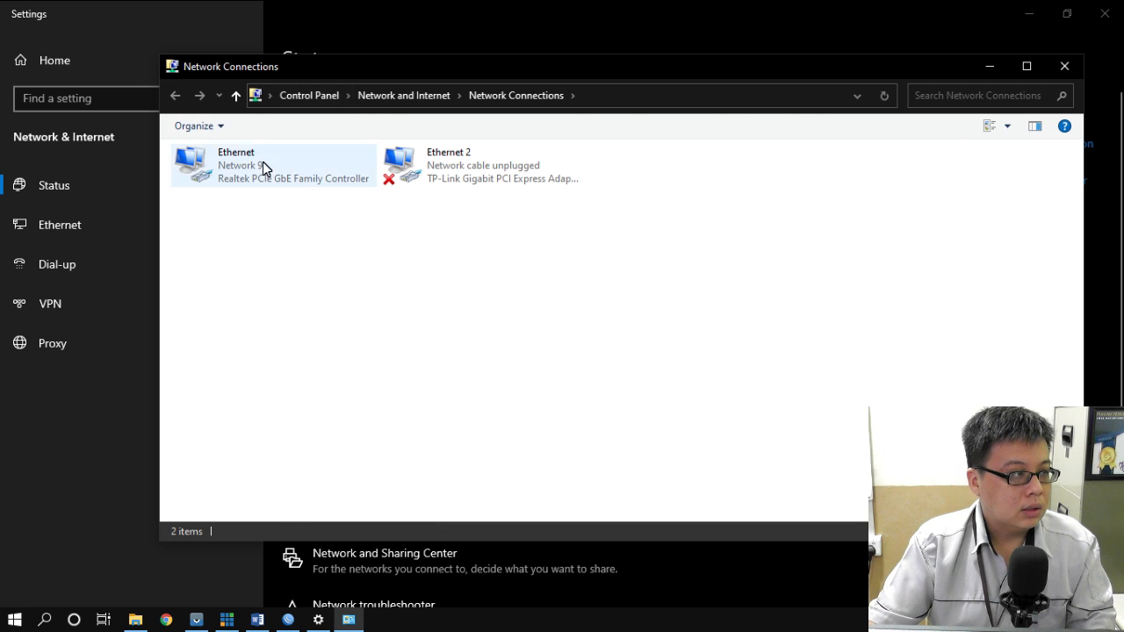
pyautogui.doubleClick(262, 164)
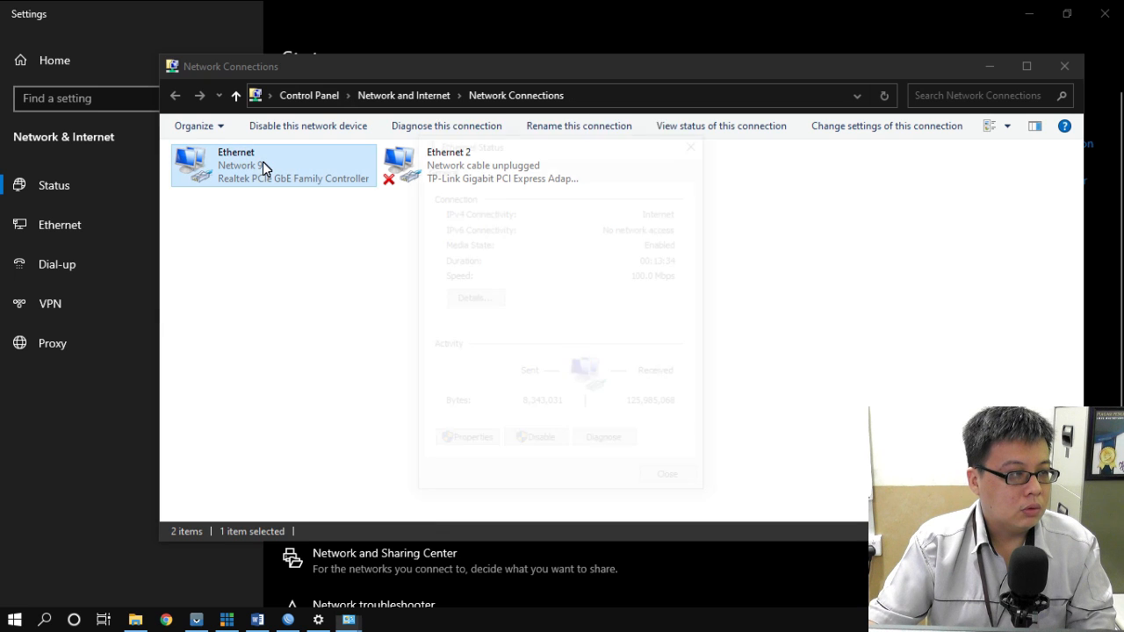
pyautogui.click(470, 446)
pyautogui.click(556, 344)
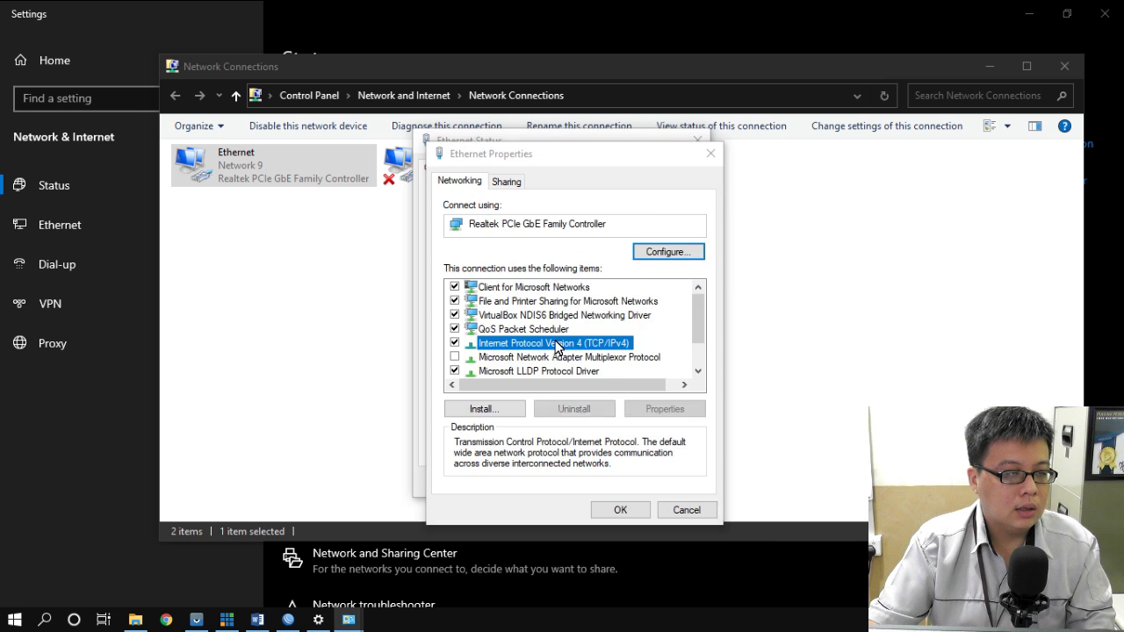
pyautogui.doubleClick(556, 344)
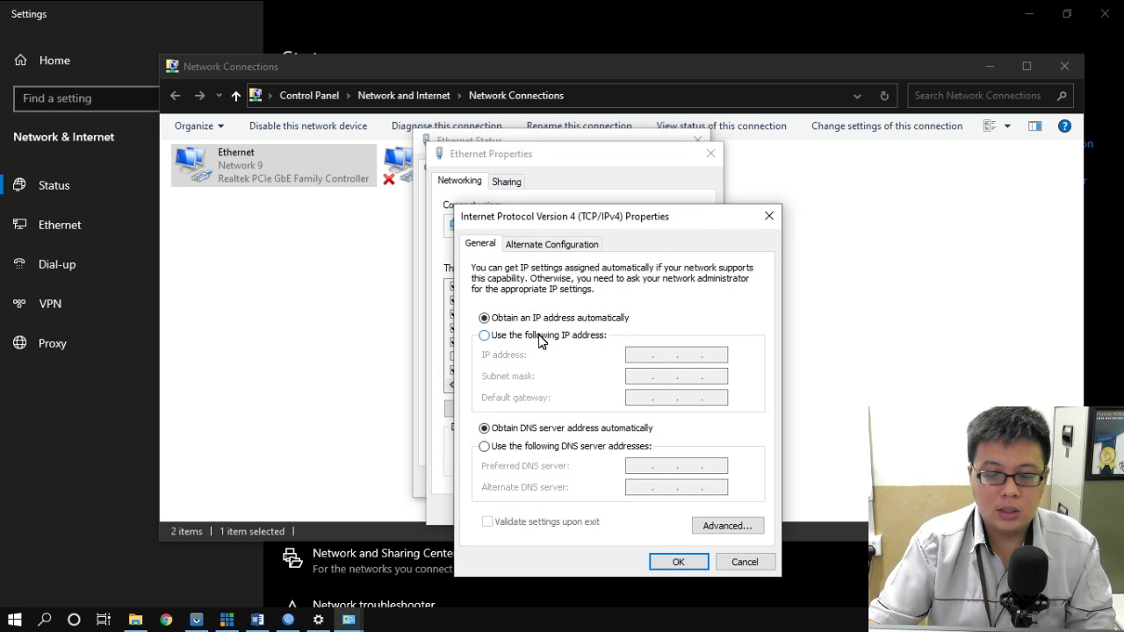
# - Set static IP 192.168.100.2/255.255.255.0, gateway 192.168.100.1, DNS 8.8.8.8 and 8.8.4.4
pyautogui.click(541, 339)
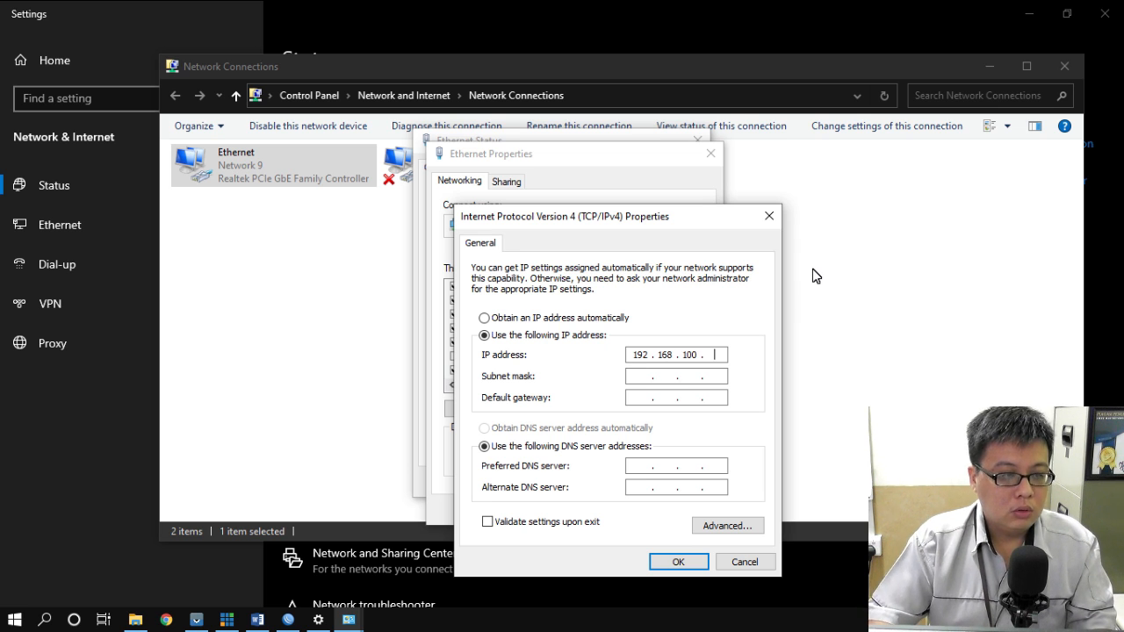
pyautogui.press('Tab')
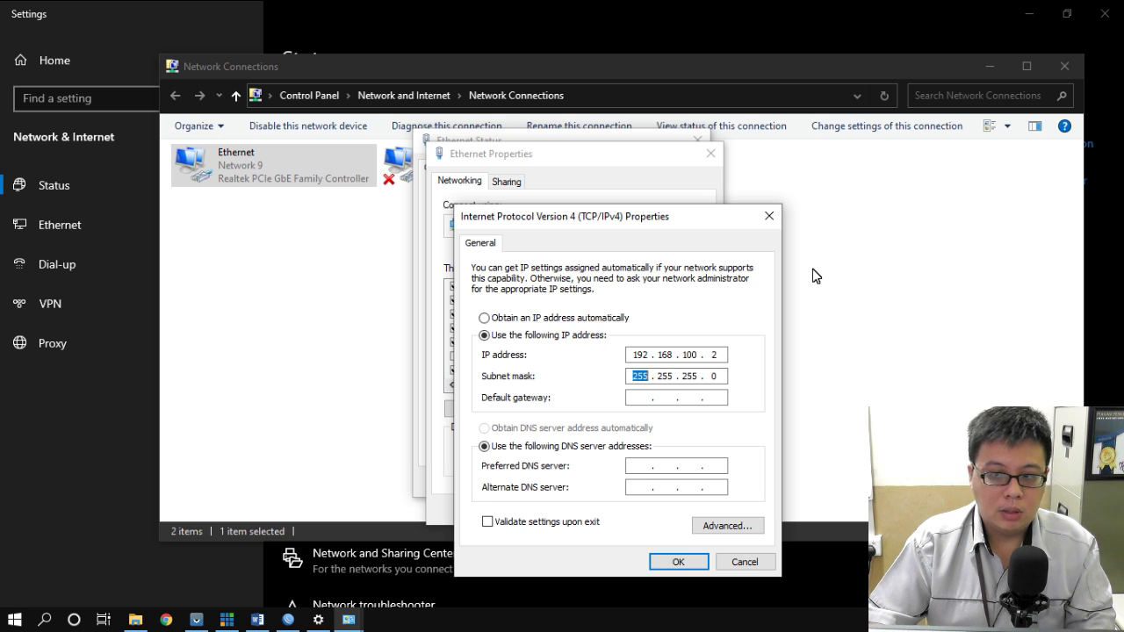
pyautogui.press('Tab')
pyautogui.write('192.168.100.1')
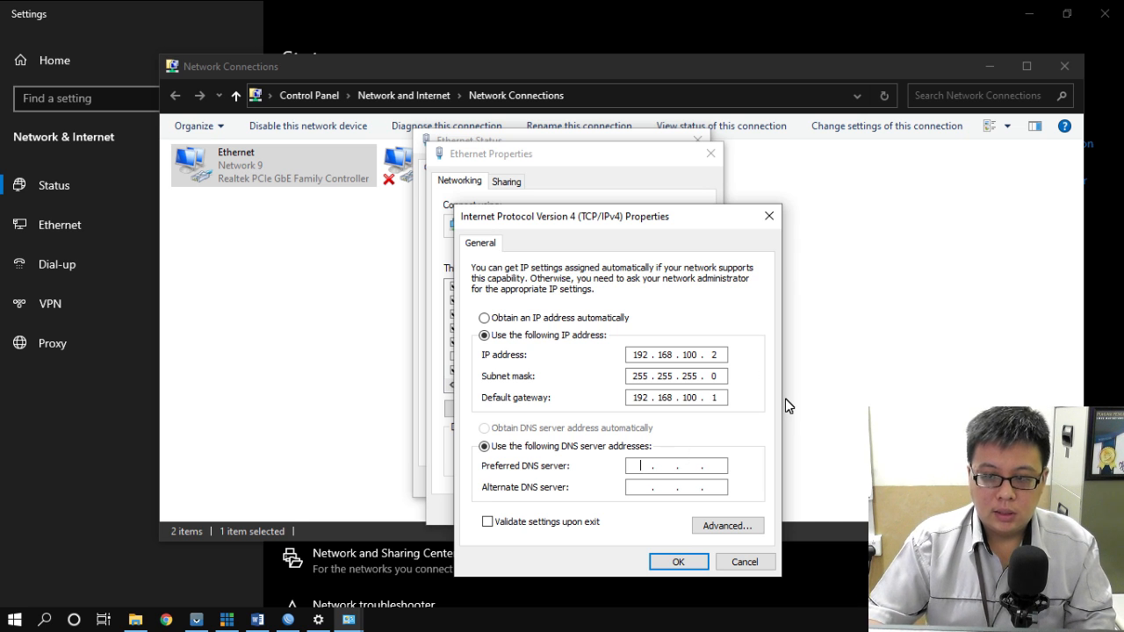
pyautogui.write('8.8.')
pyautogui.write('8.8')
pyautogui.write('8.8')
pyautogui.press('Tab')
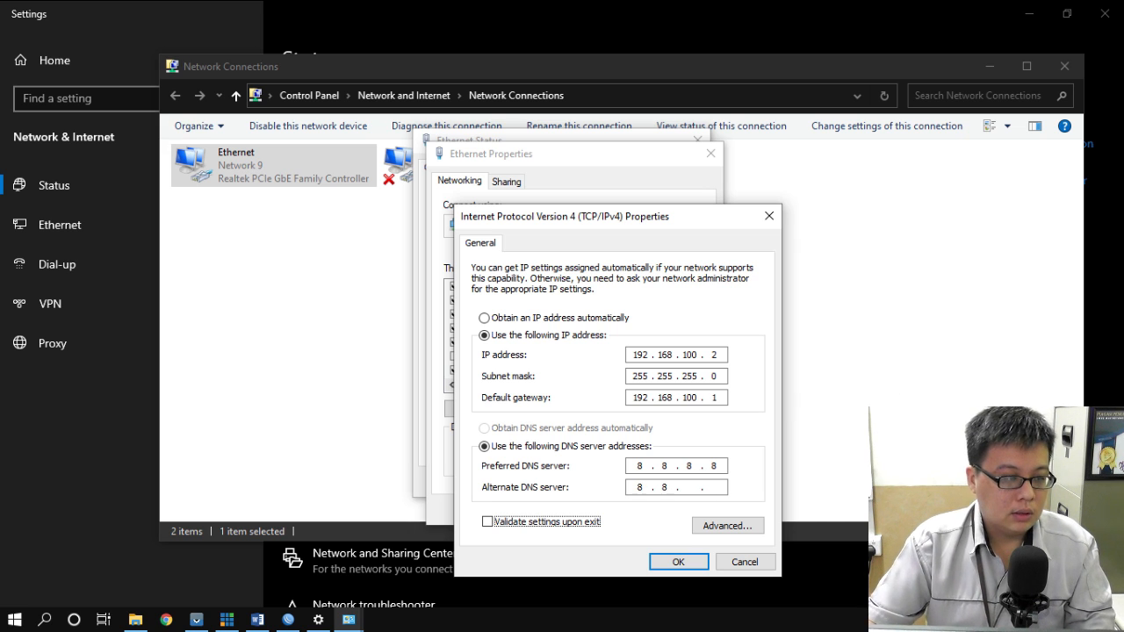
pyautogui.click(690, 488)
pyautogui.write('4.4')
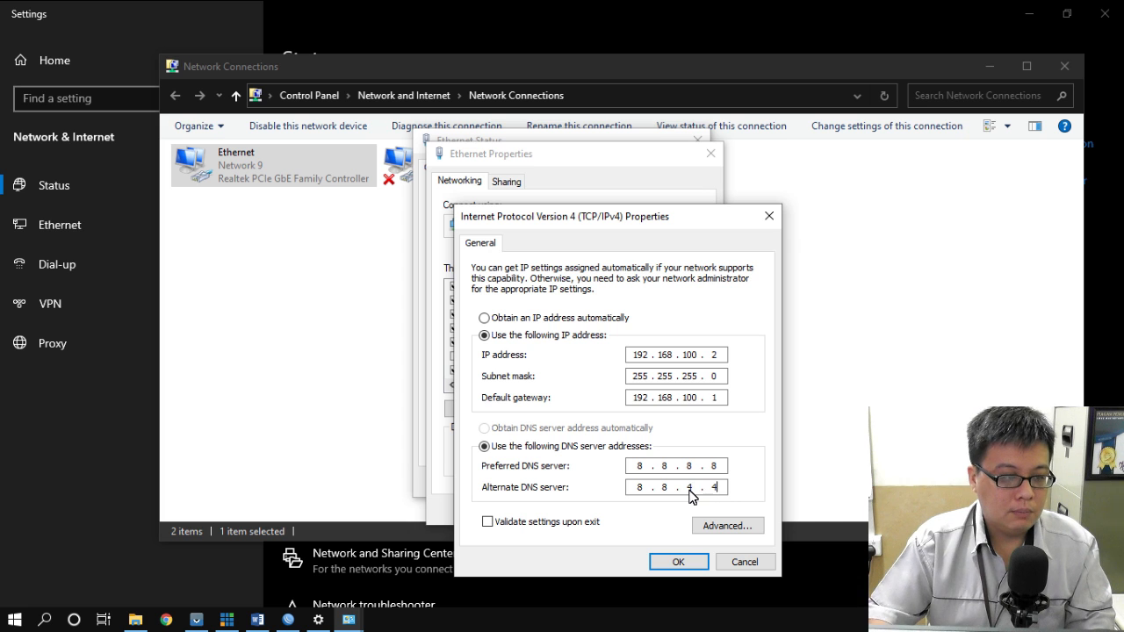
pyautogui.click(679, 562)
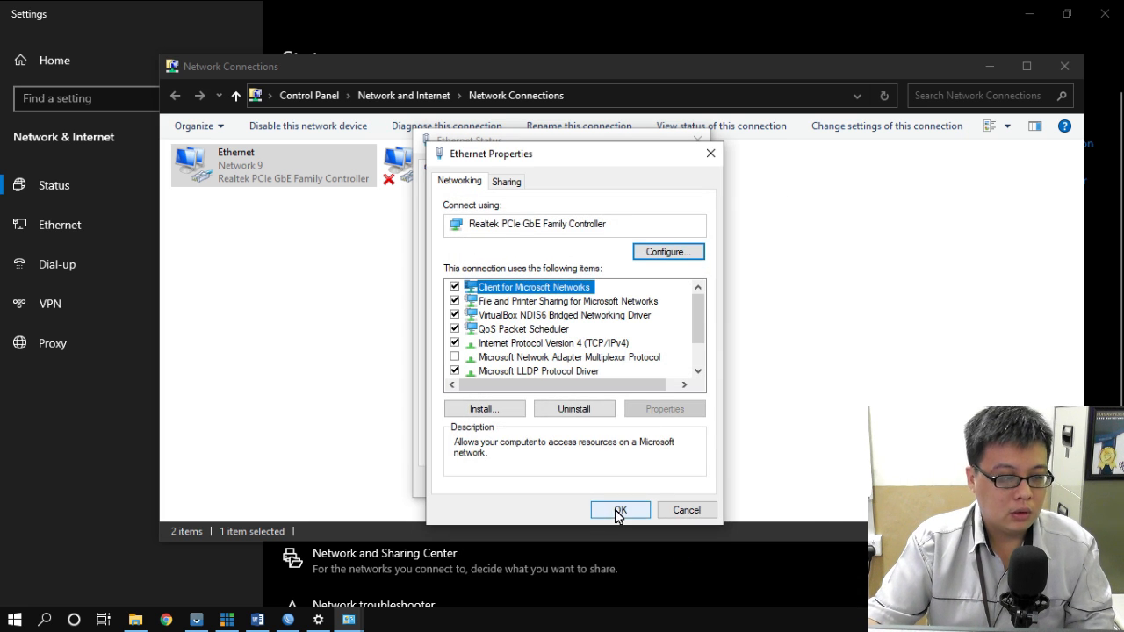
pyautogui.click(621, 511)
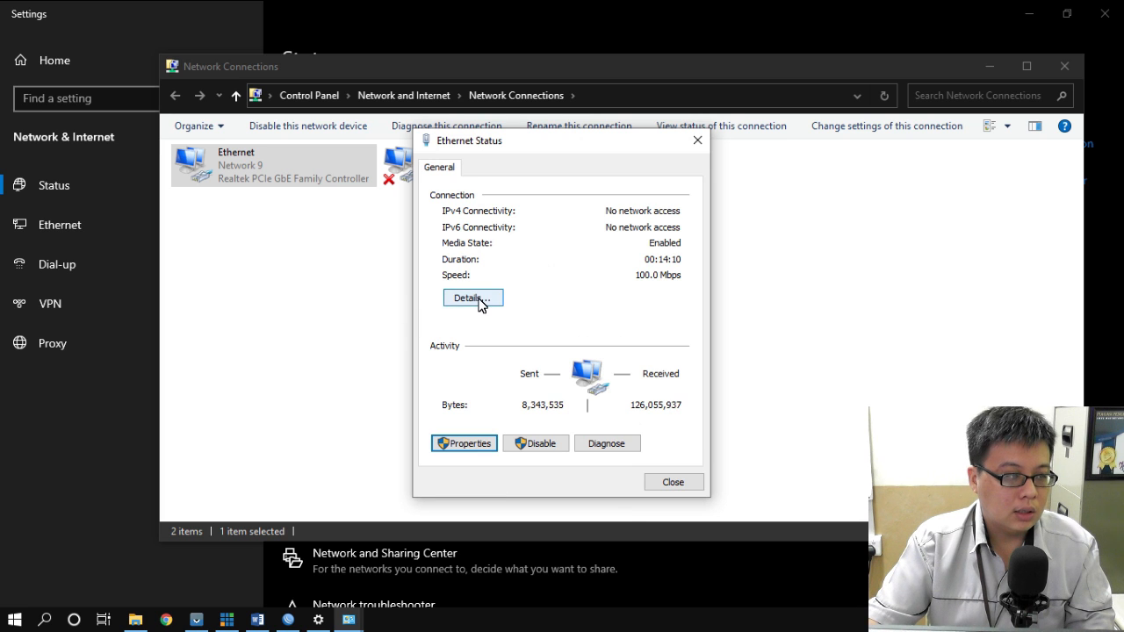
# - Confirm the applied static address in the Ethernet details, then close all network windows
pyautogui.click(481, 303)
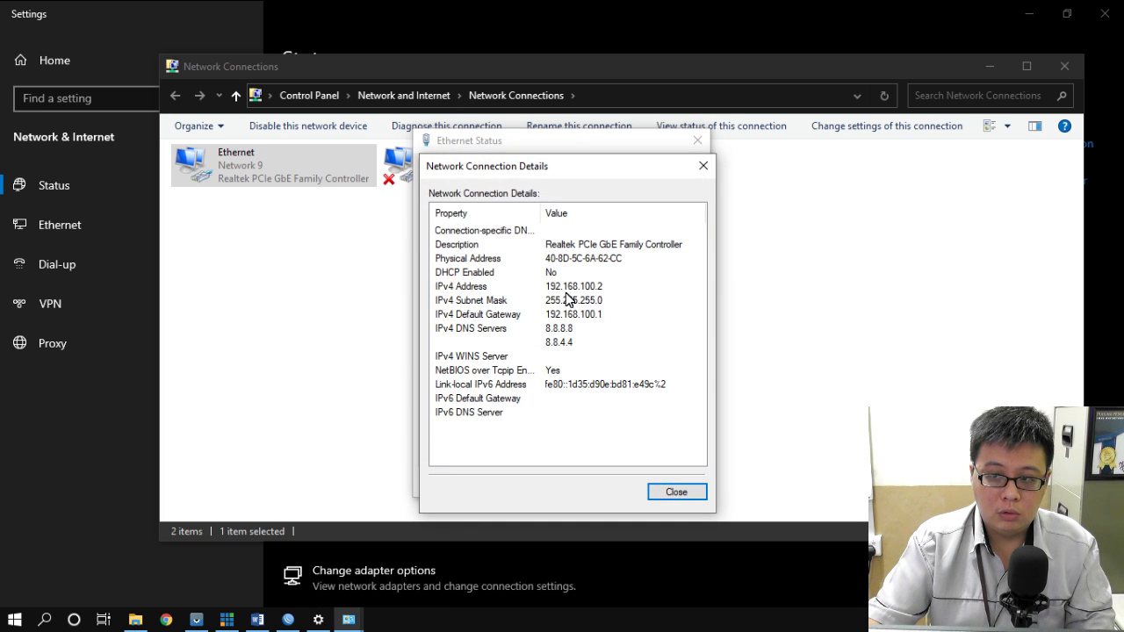
pyautogui.click(704, 166)
pyautogui.click(698, 141)
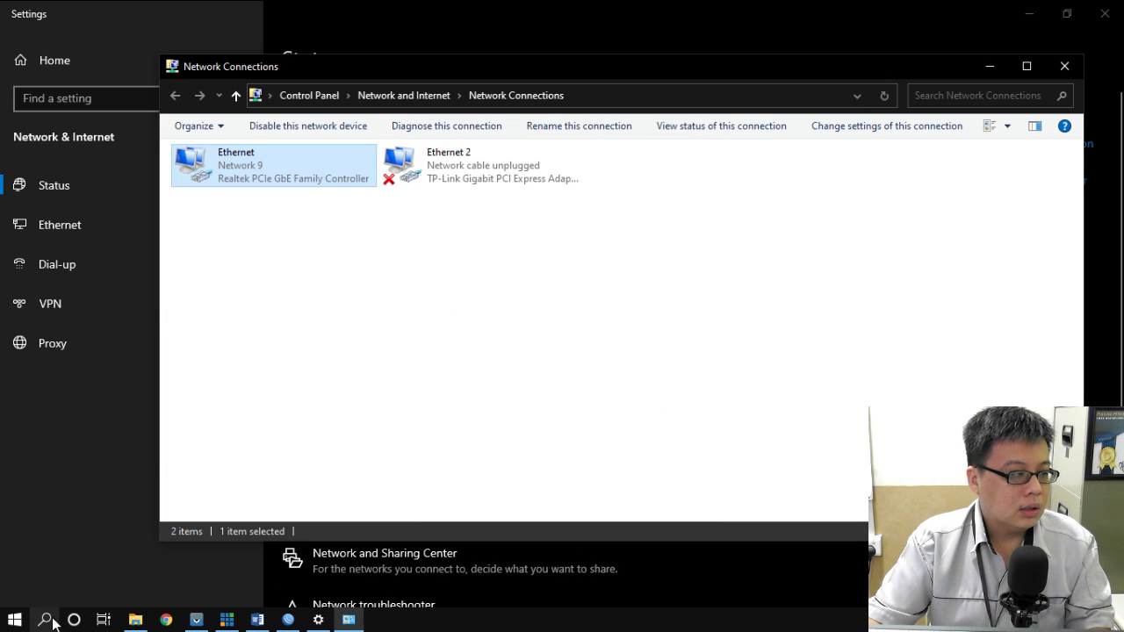
pyautogui.click(1064, 66)
pyautogui.click(1102, 12)
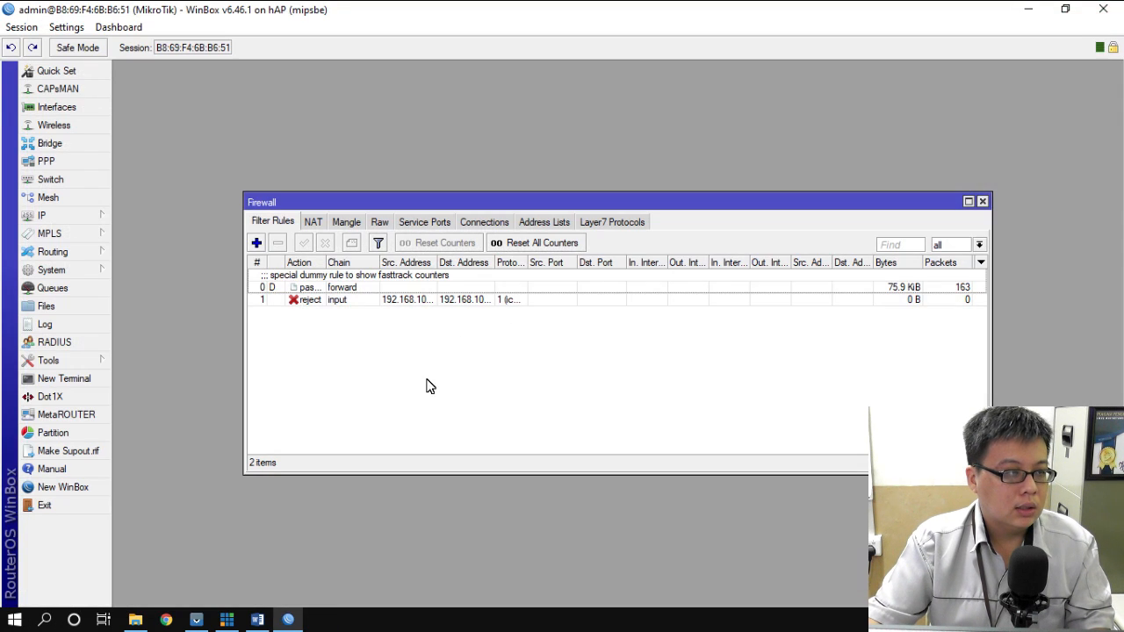
# - Open Command Prompt with 'cm' and ping 192.168.100.1, getting Destination net unreachable
pyautogui.press('super')
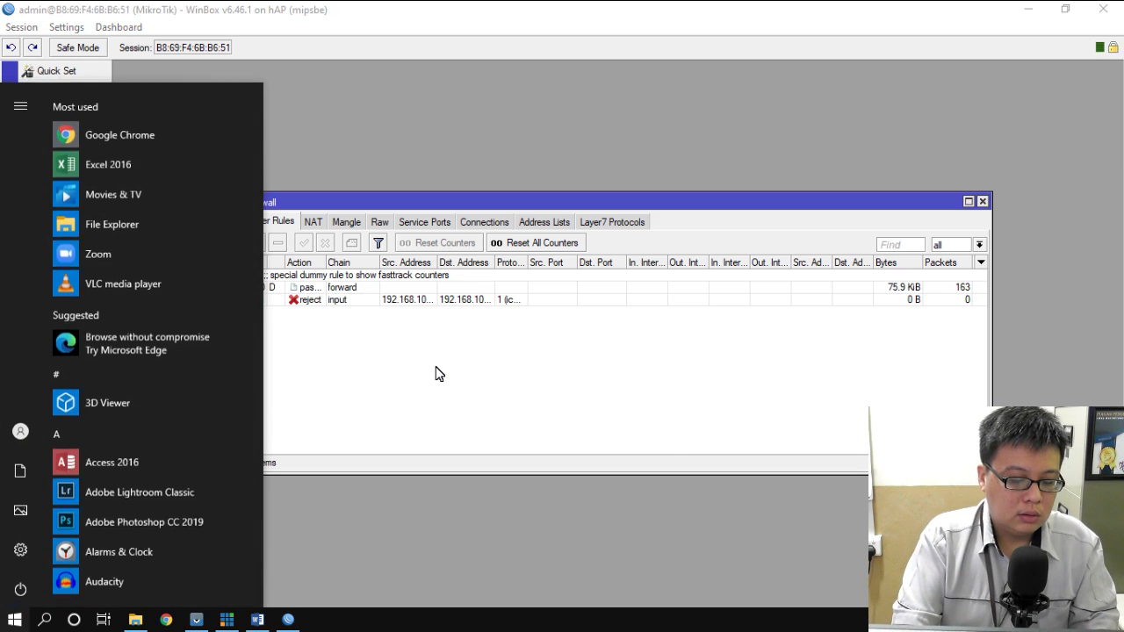
pyautogui.write('cm')
pyautogui.press('Return')
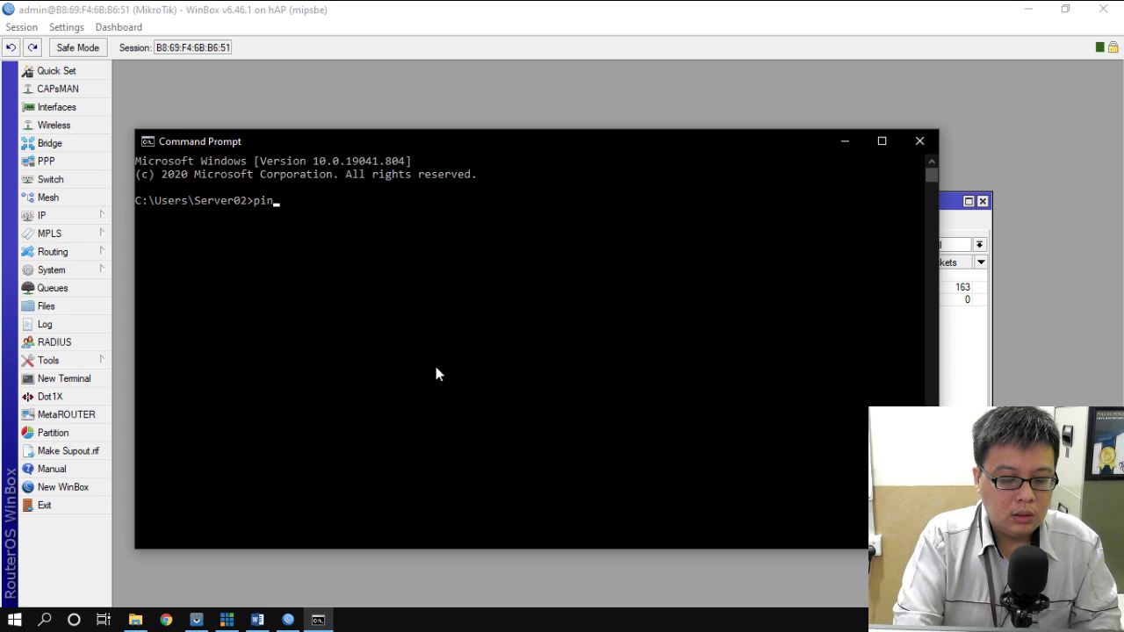
pyautogui.write('ping 192.168.100.1')
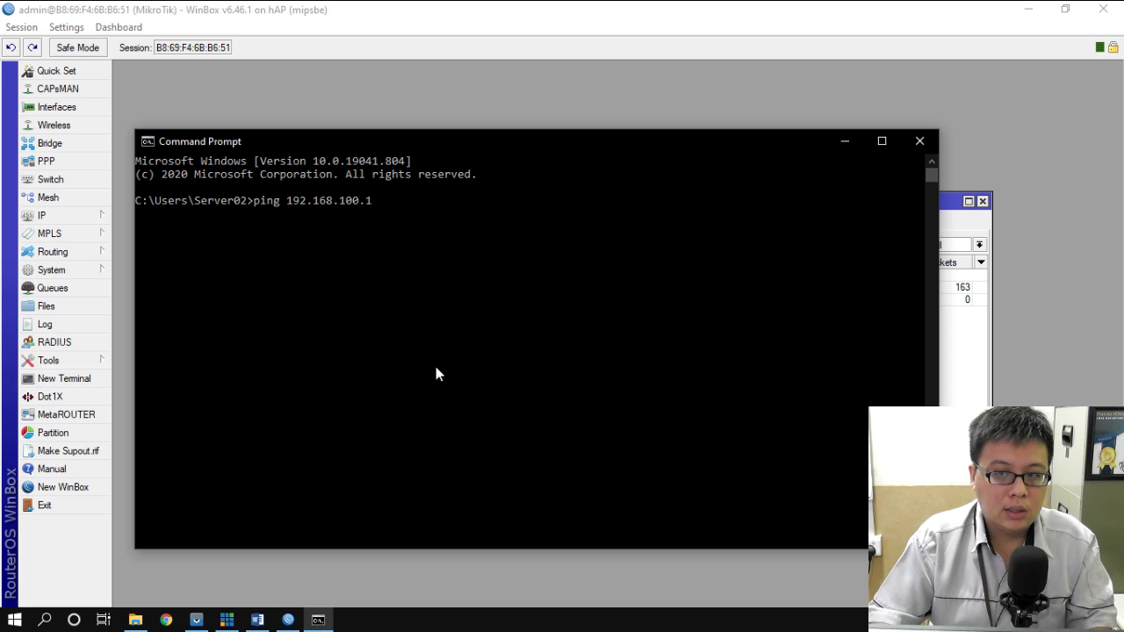
pyautogui.press('Return')
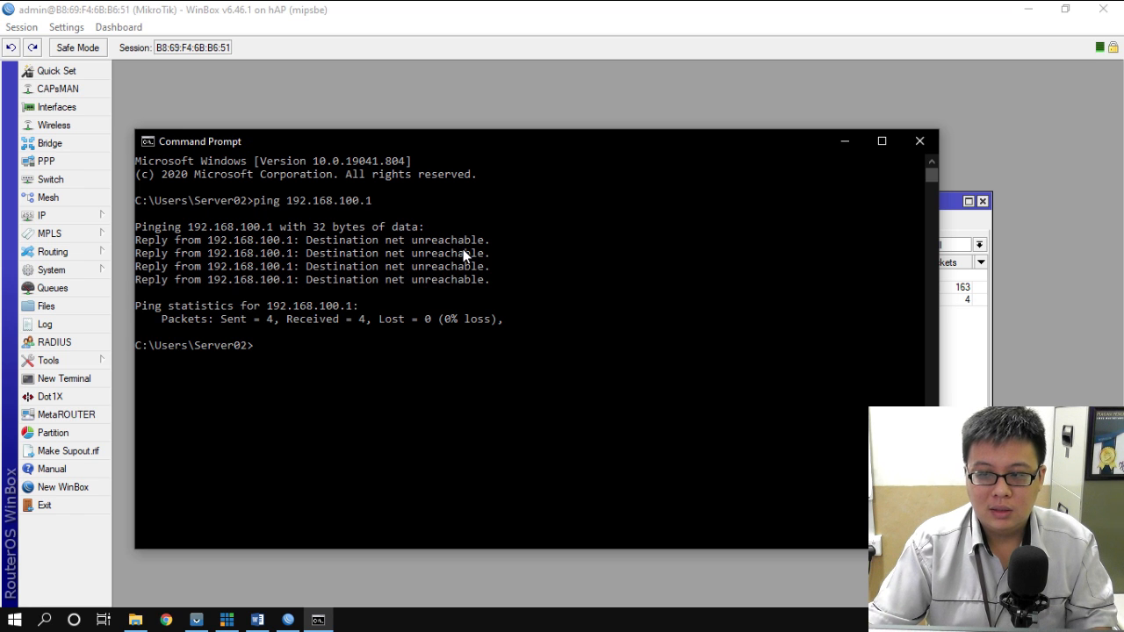
# - Check that the ICMP reject rule counted 4 packets, then select task line 8 in Word
pyautogui.click(527, 8)
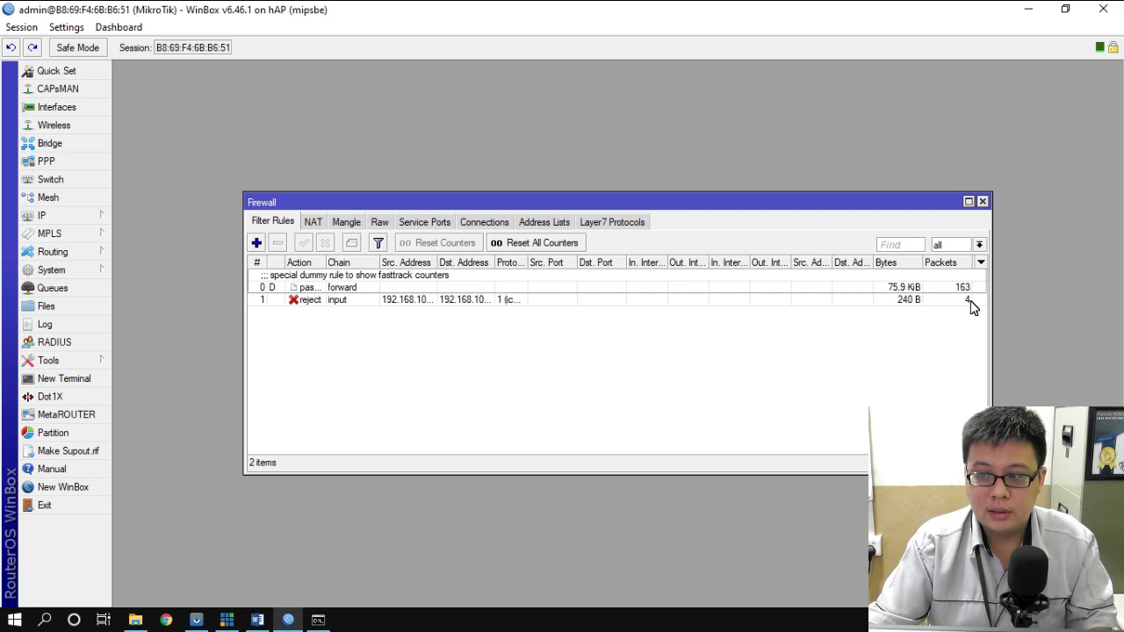
pyautogui.click(616, 303)
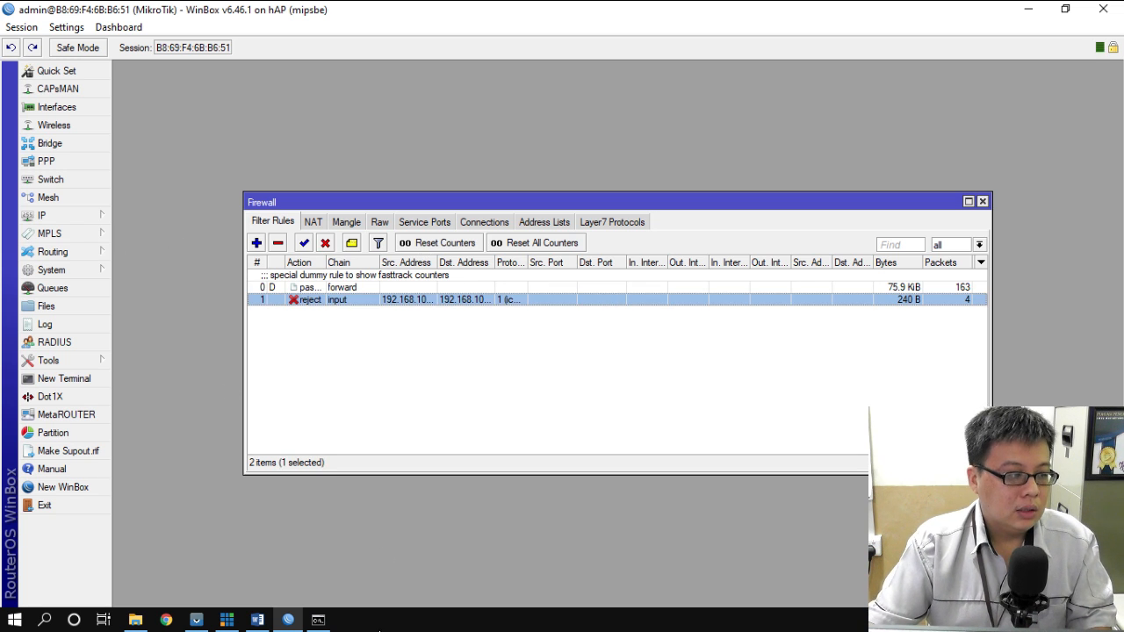
pyautogui.click(257, 619)
pyautogui.moveTo(293, 344); pyautogui.dragTo(866, 346)
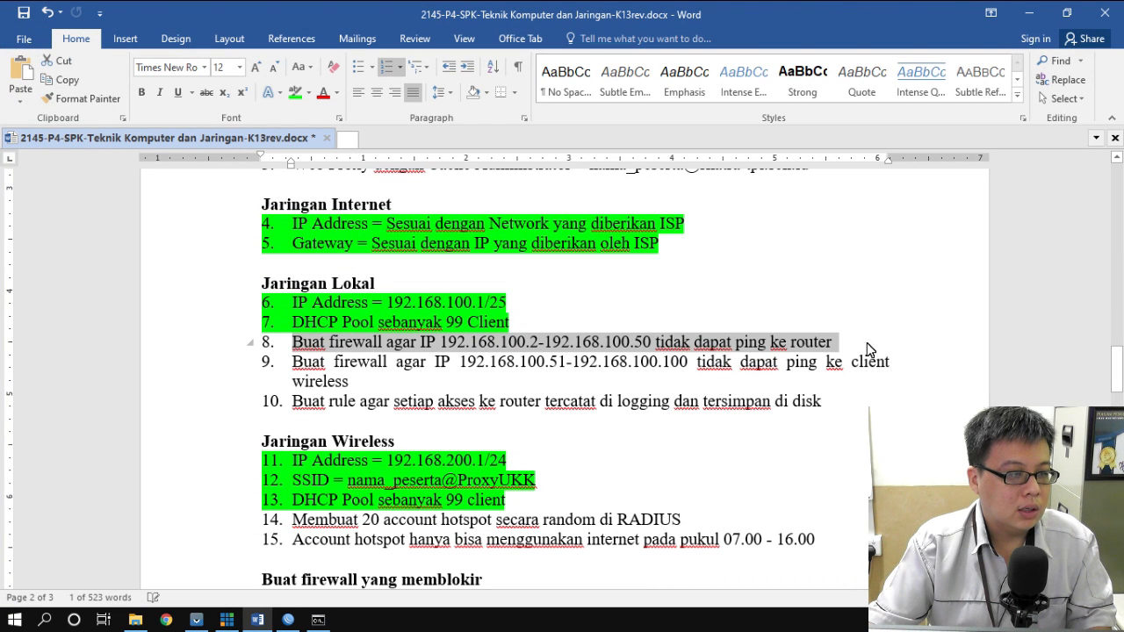
# - Give task 8 a green highlight in Word and return to WinBox's firewall rules
pyautogui.click(296, 94)
pyautogui.click(295, 367)
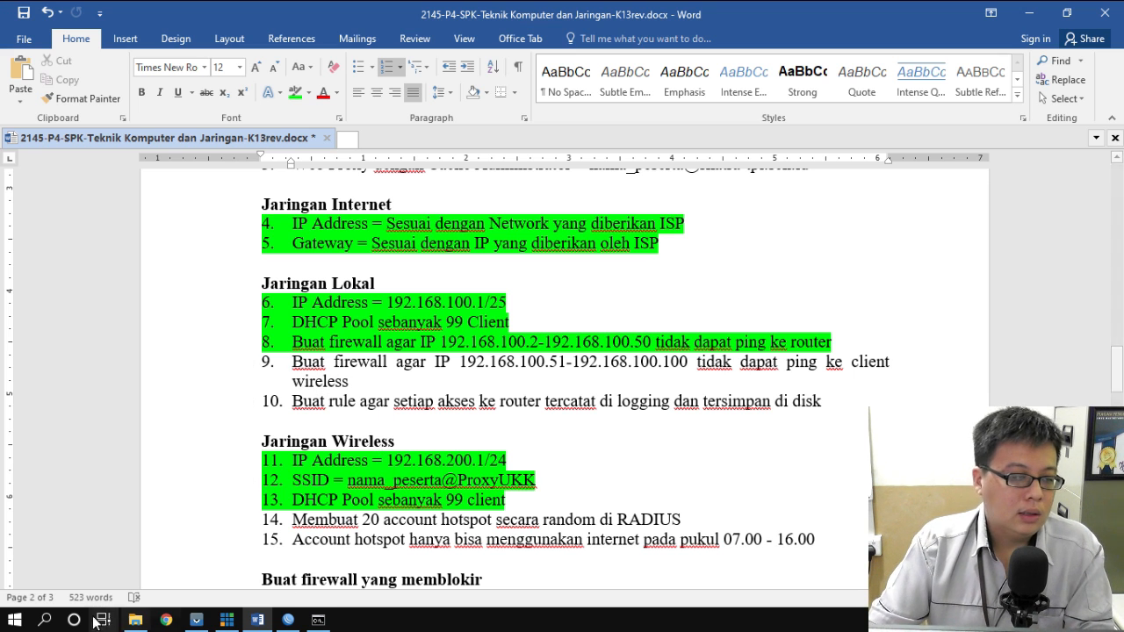
pyautogui.click(288, 620)
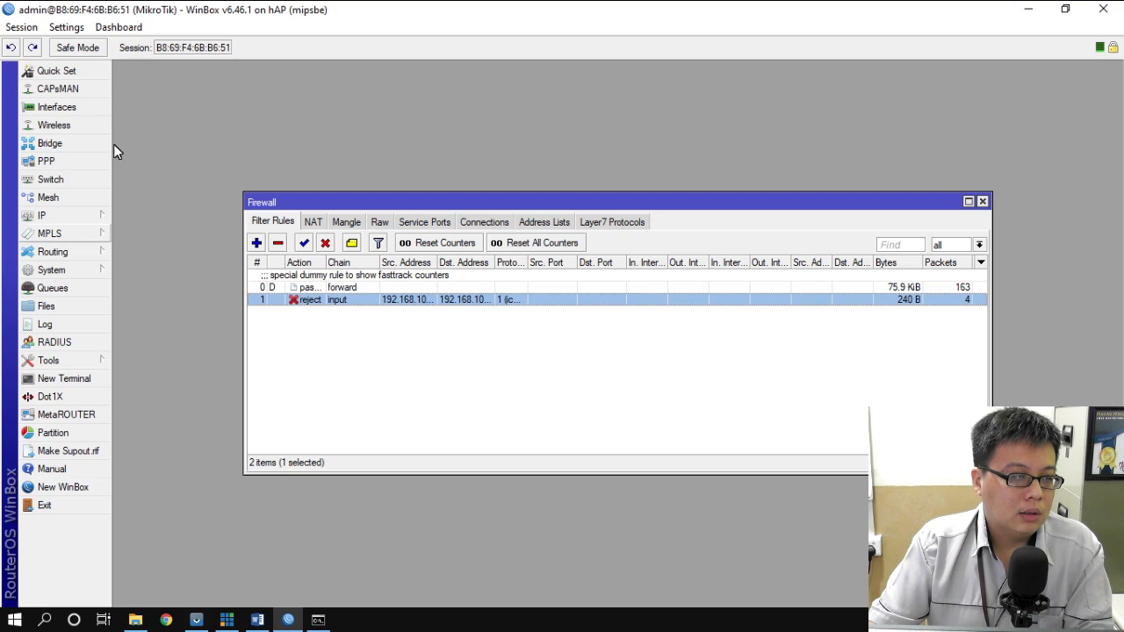
# - Start a new forward-chain rule with source 192.168.100.51-192.168.100.100, checking the range in Word
pyautogui.click(257, 243)
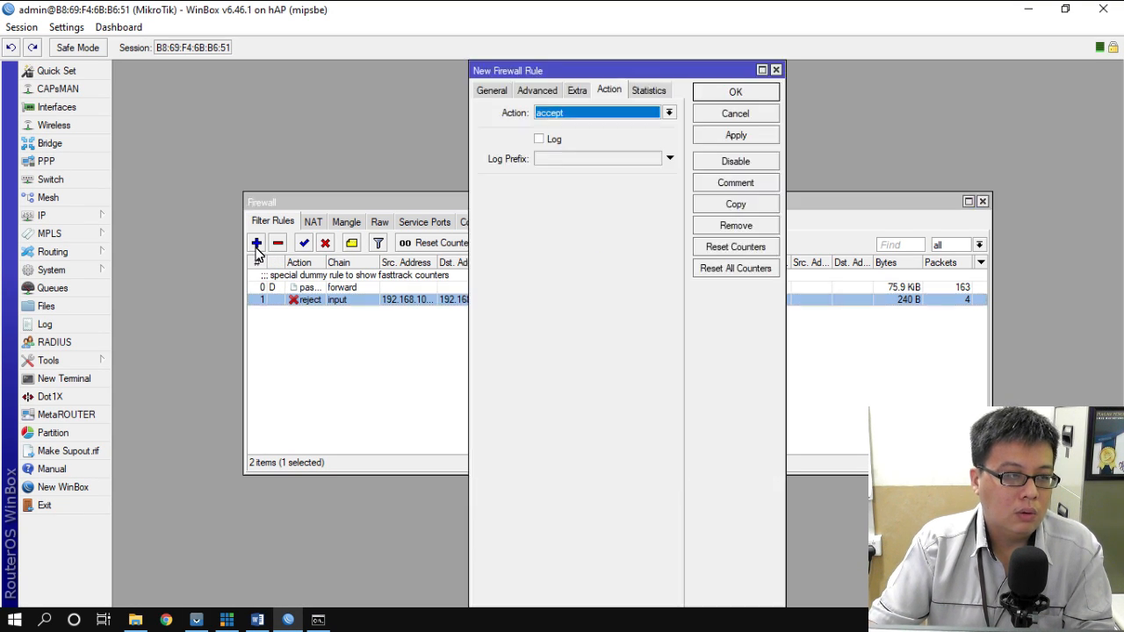
pyautogui.click(492, 92)
pyautogui.click(669, 112)
pyautogui.click(593, 128)
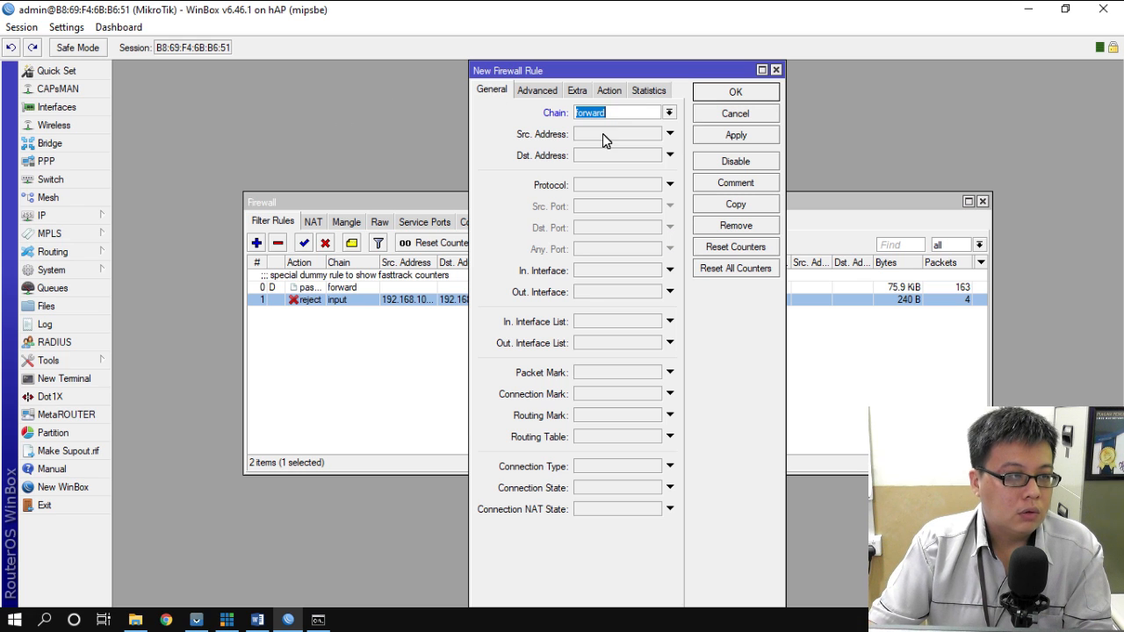
pyautogui.click(669, 134)
pyautogui.write('192.168')
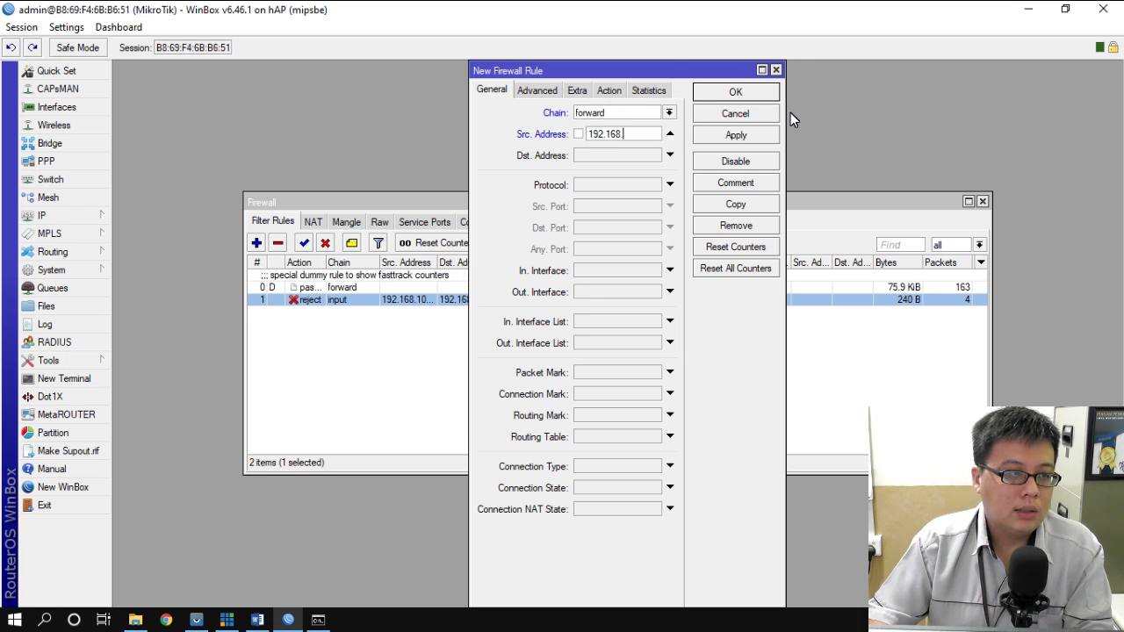
pyautogui.write('.100.51')
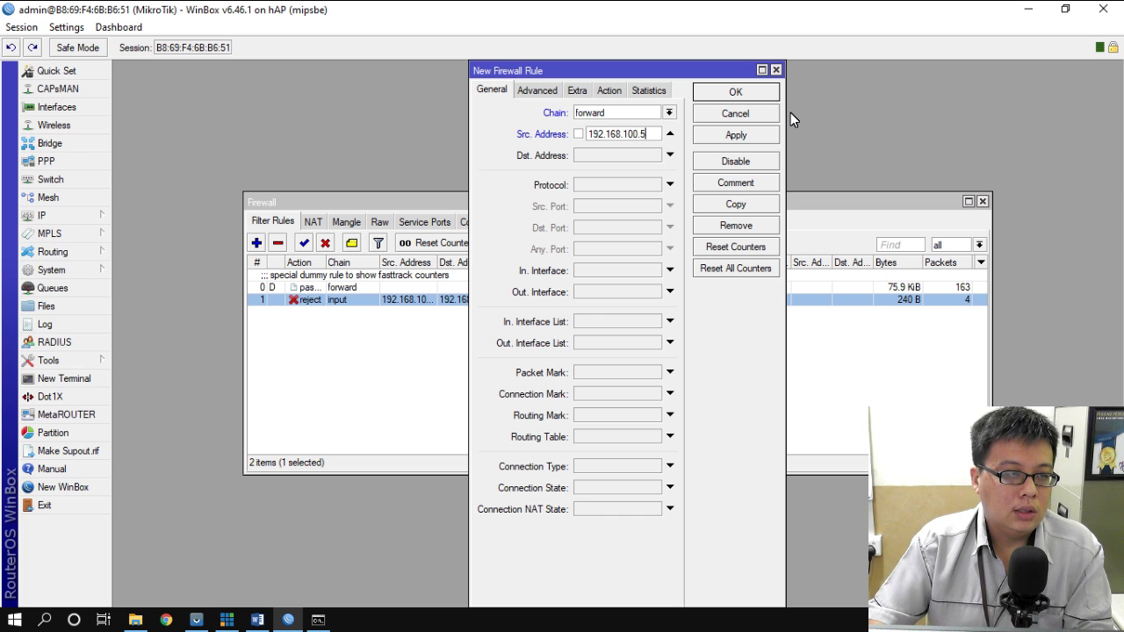
pyautogui.click(264, 621)
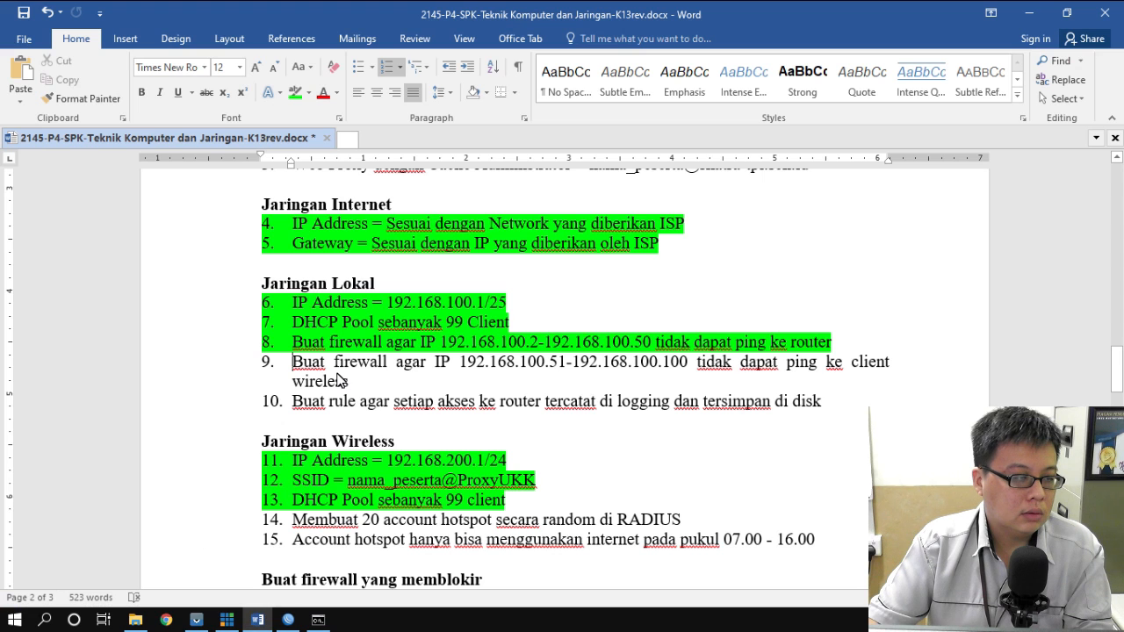
pyautogui.moveTo(459, 363); pyautogui.dragTo(691, 369)
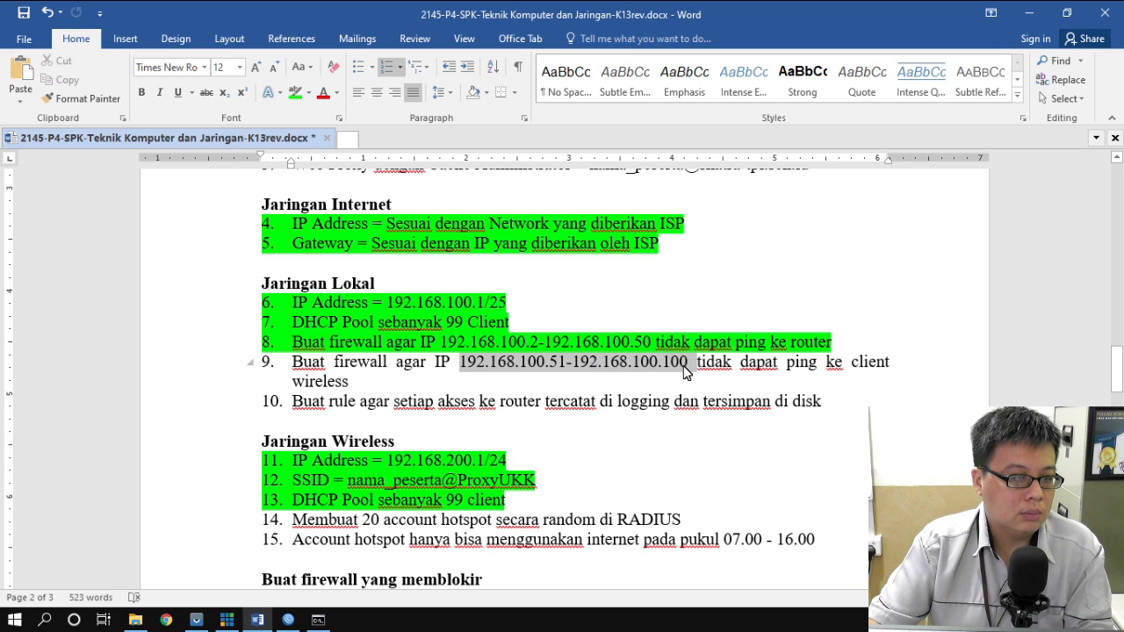
pyautogui.click(294, 625)
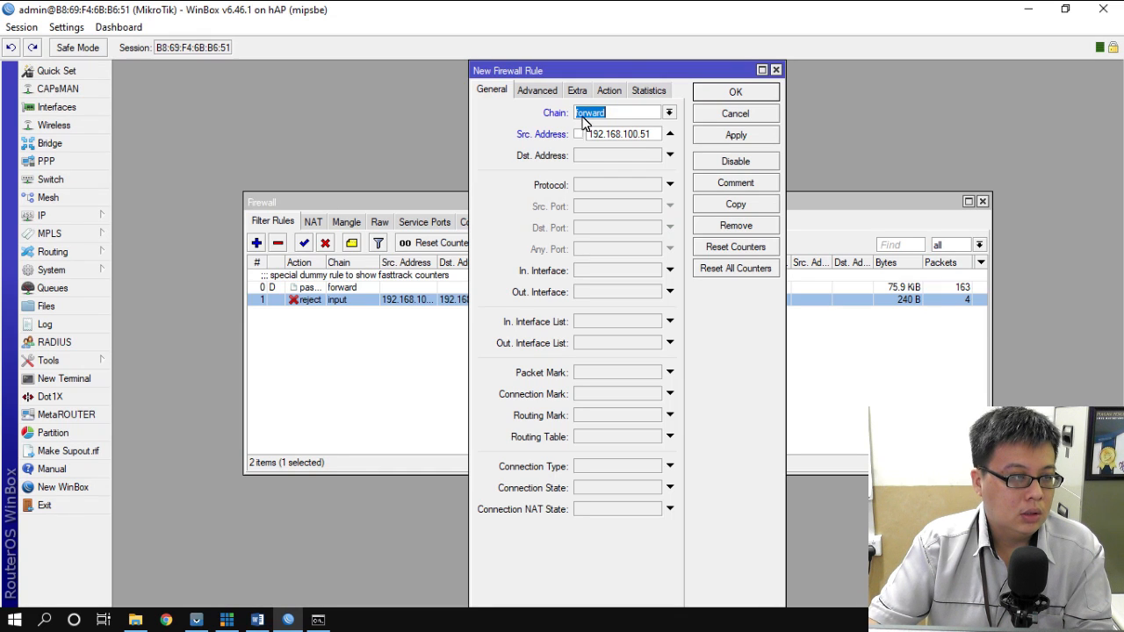
pyautogui.click(650, 134)
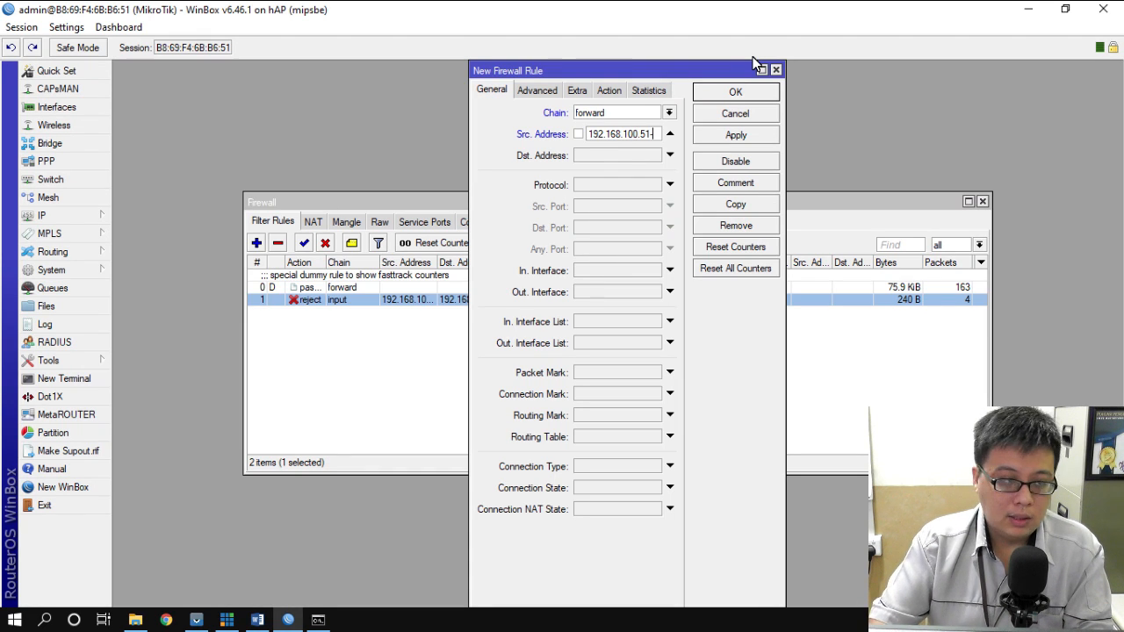
pyautogui.write('92.168')
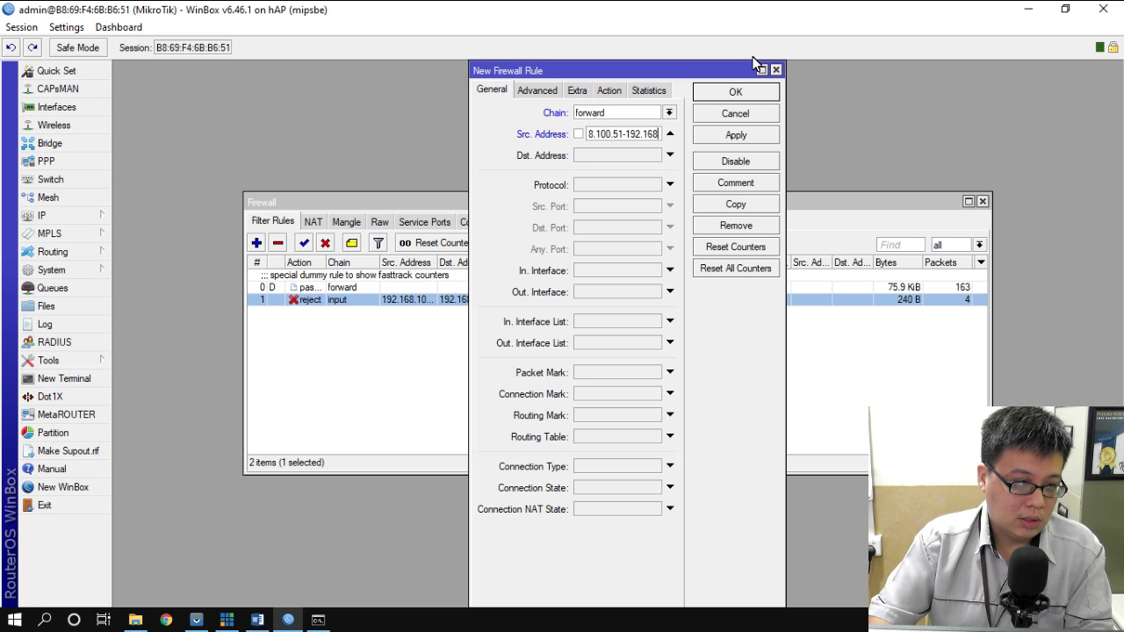
pyautogui.write('.100.100')
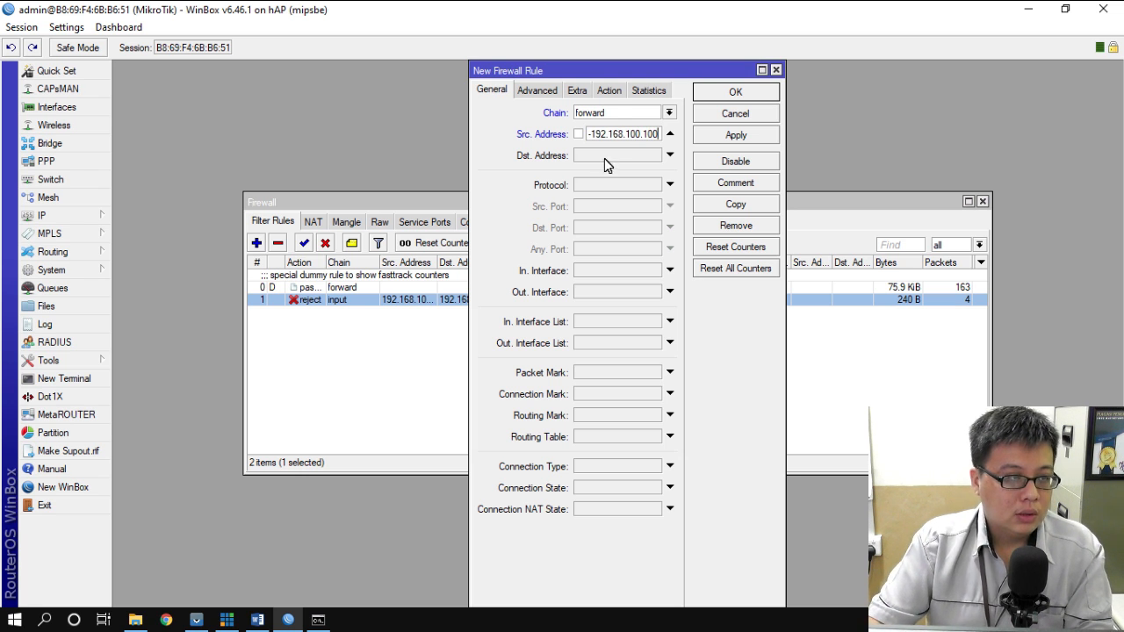
# - Set destination 192.168.200.0/24, protocol icmp and action reject, then save the rule
pyautogui.click(669, 154)
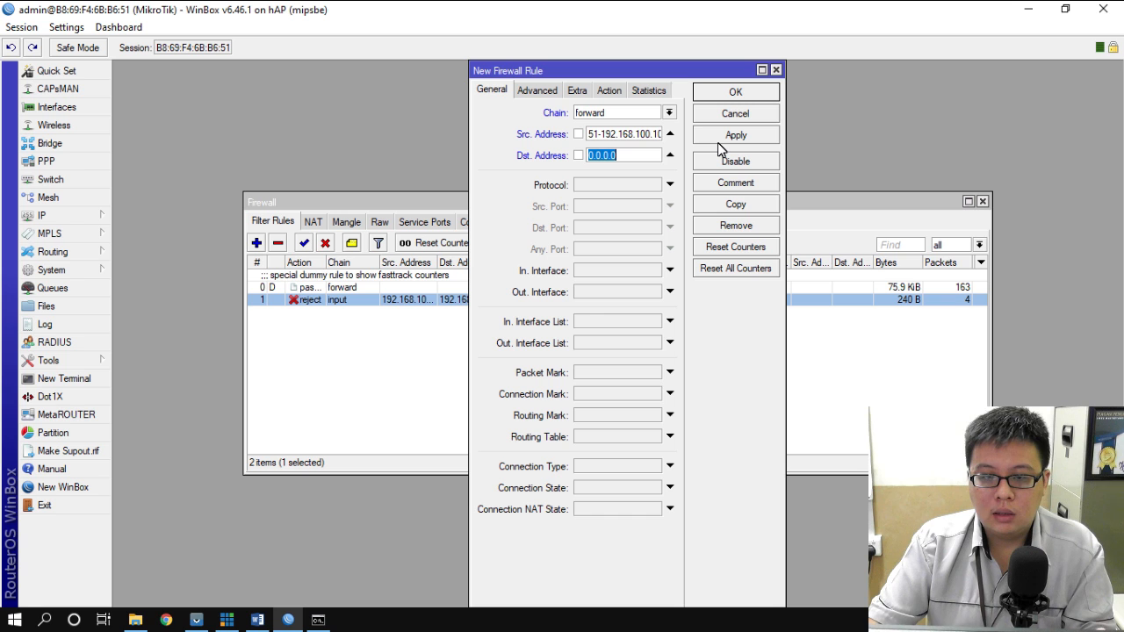
pyautogui.write('192')
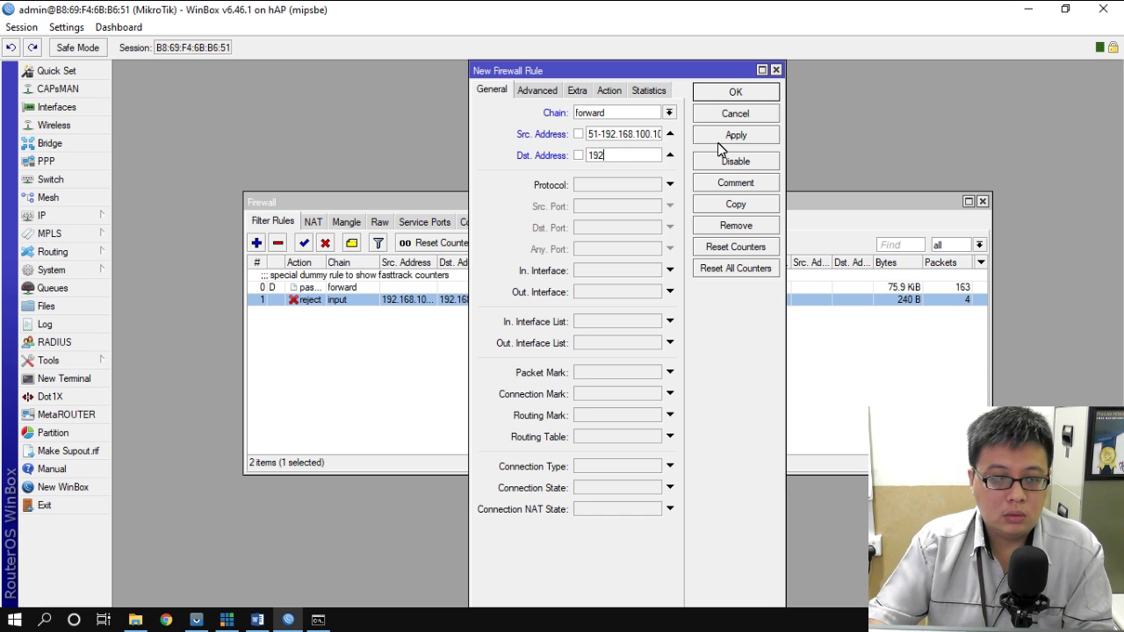
pyautogui.write('.168.200.0')
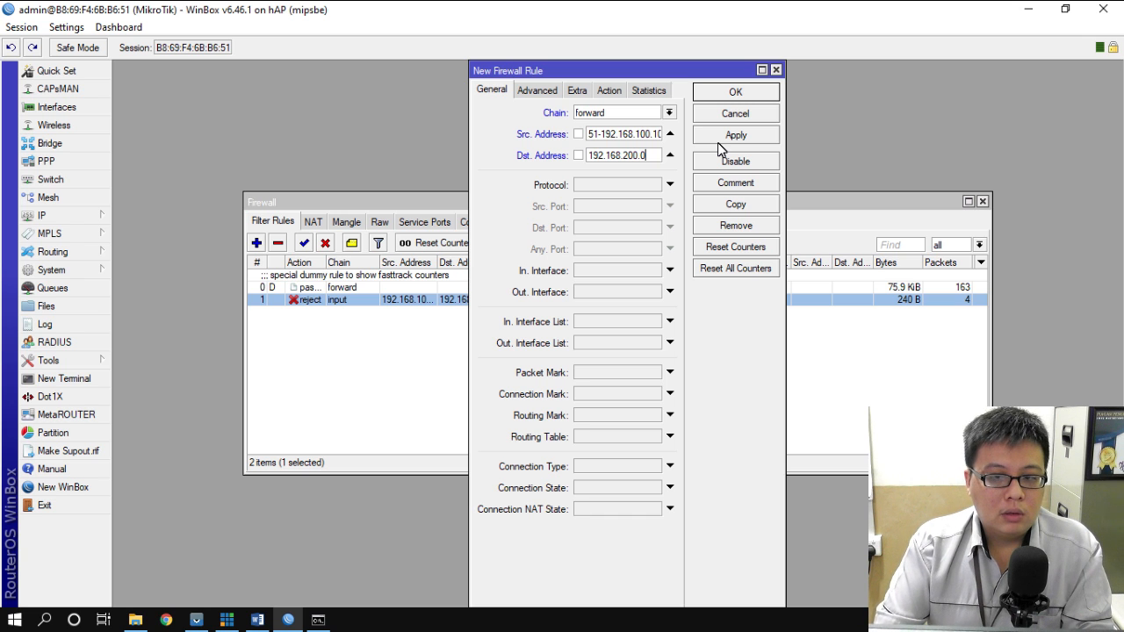
pyautogui.write('/24')
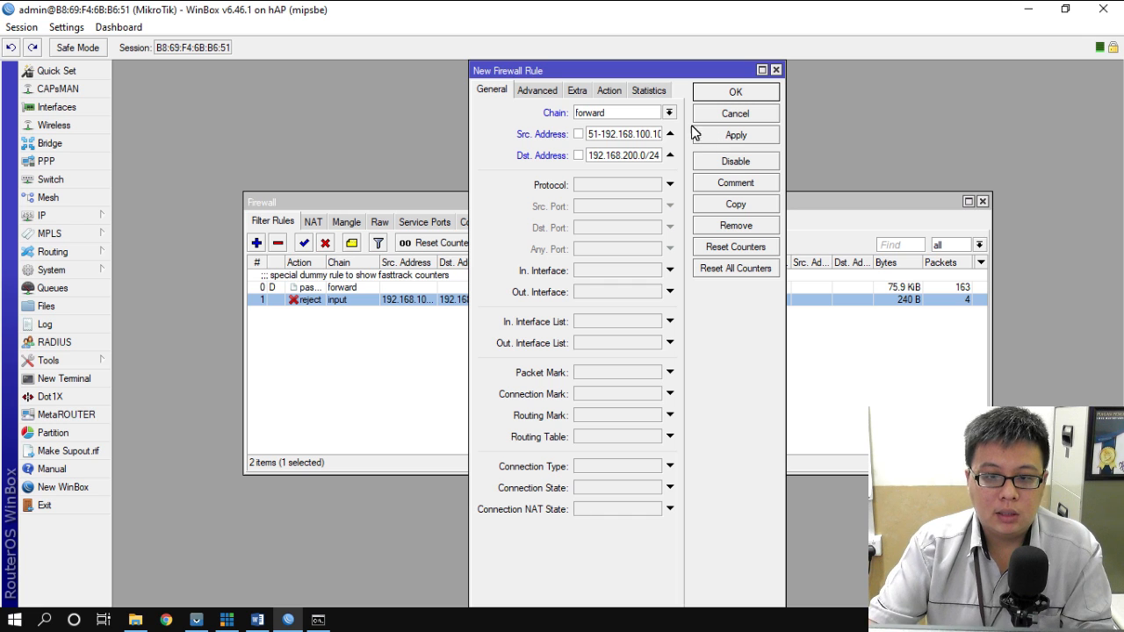
pyautogui.click(643, 182)
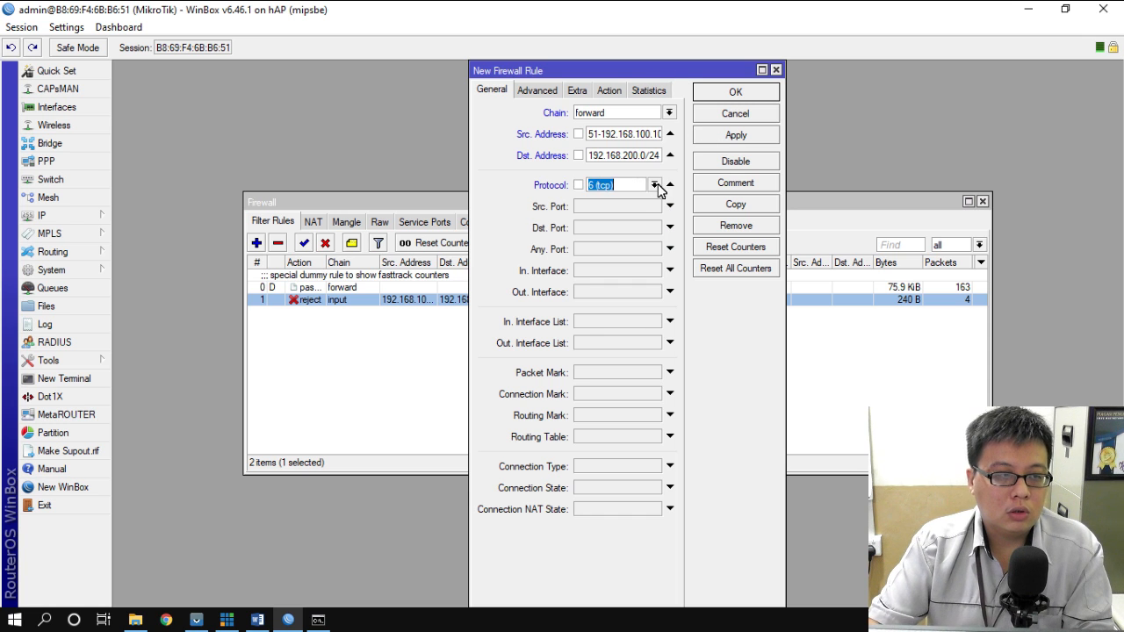
pyautogui.click(654, 185)
pyautogui.click(602, 199)
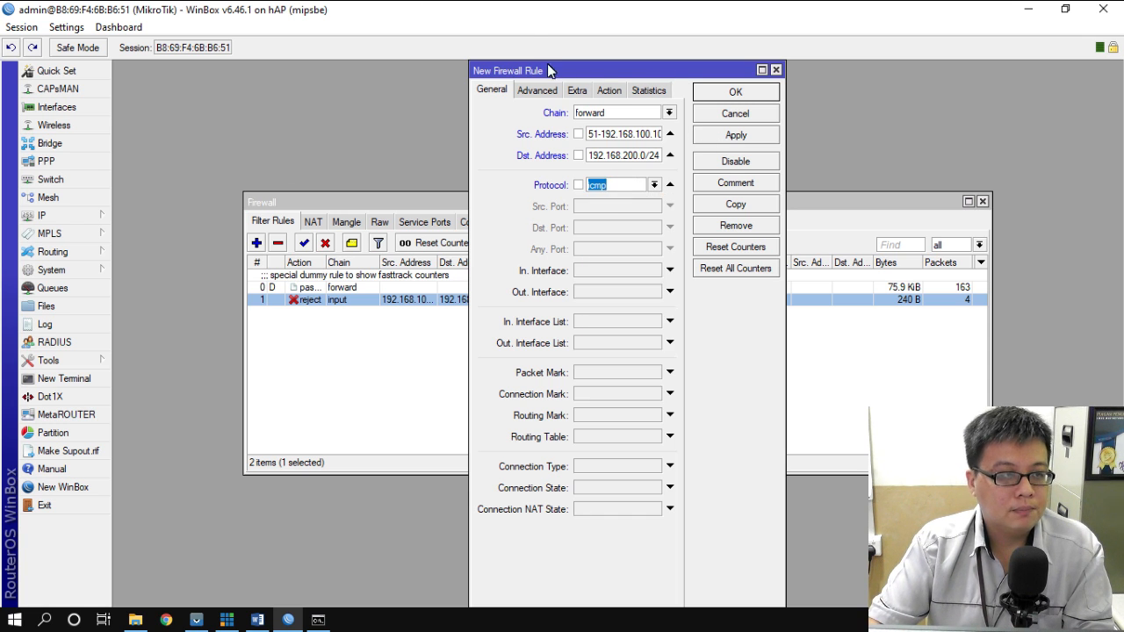
pyautogui.click(612, 91)
pyautogui.click(631, 114)
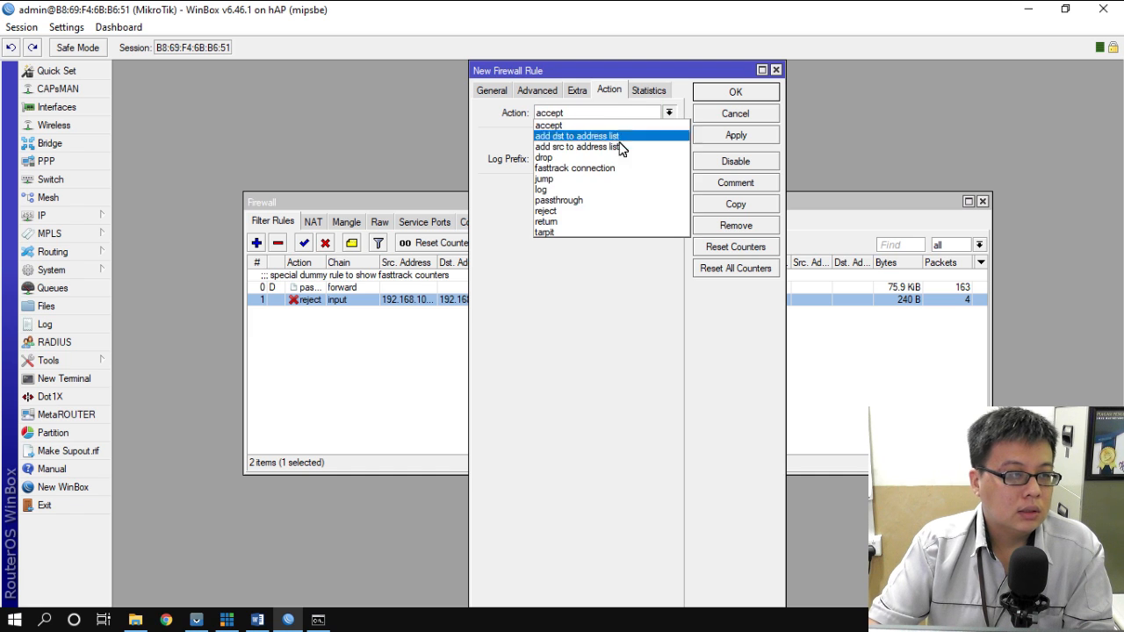
pyautogui.click(593, 212)
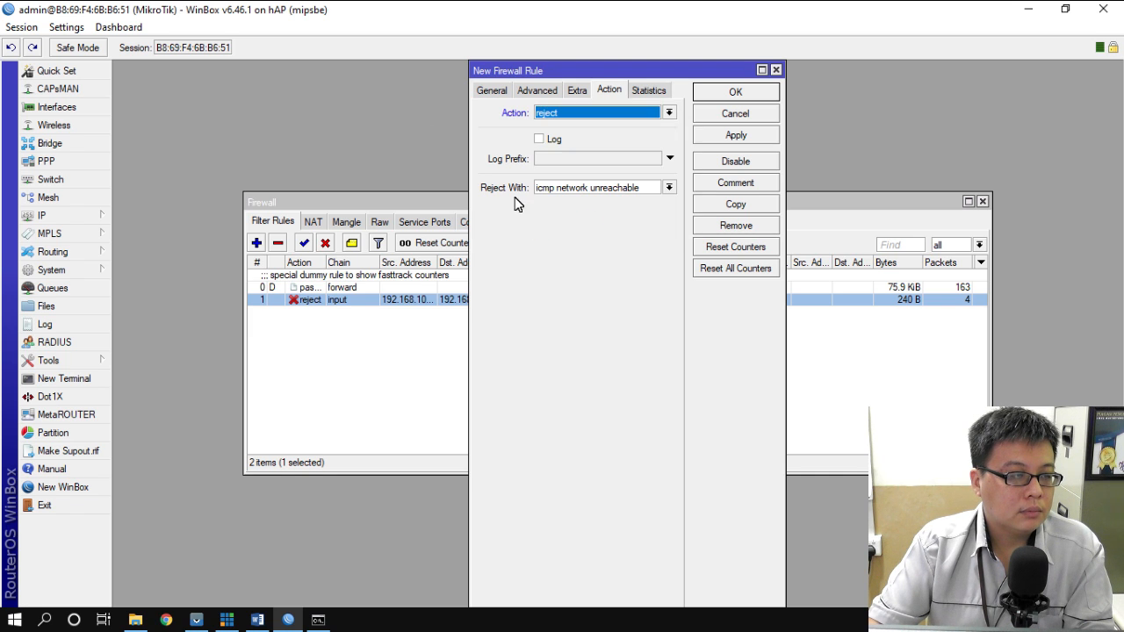
pyautogui.click(736, 93)
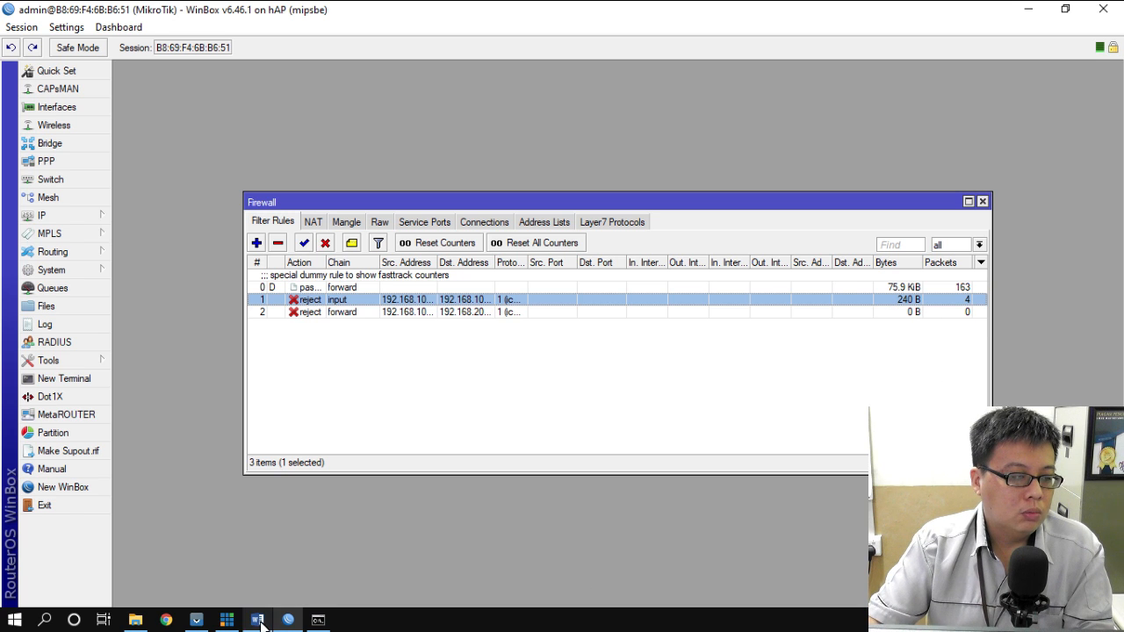
# - Open the Ethernet adapter's IPv4 properties from the network settings
pyautogui.click(48, 623)
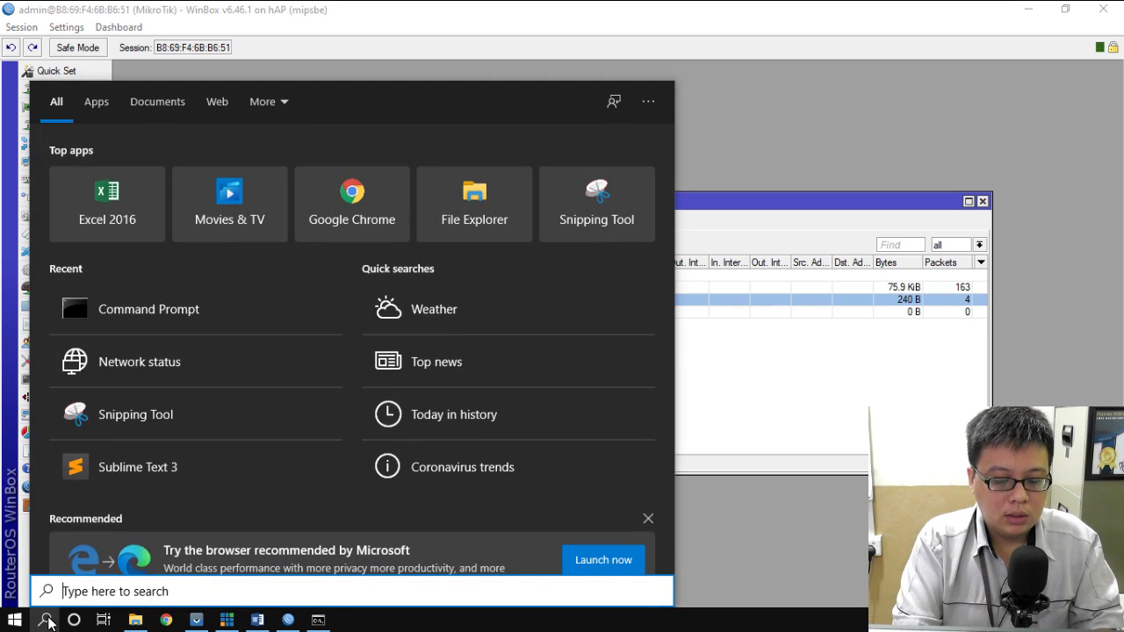
pyautogui.write('net')
pyautogui.press('Return')
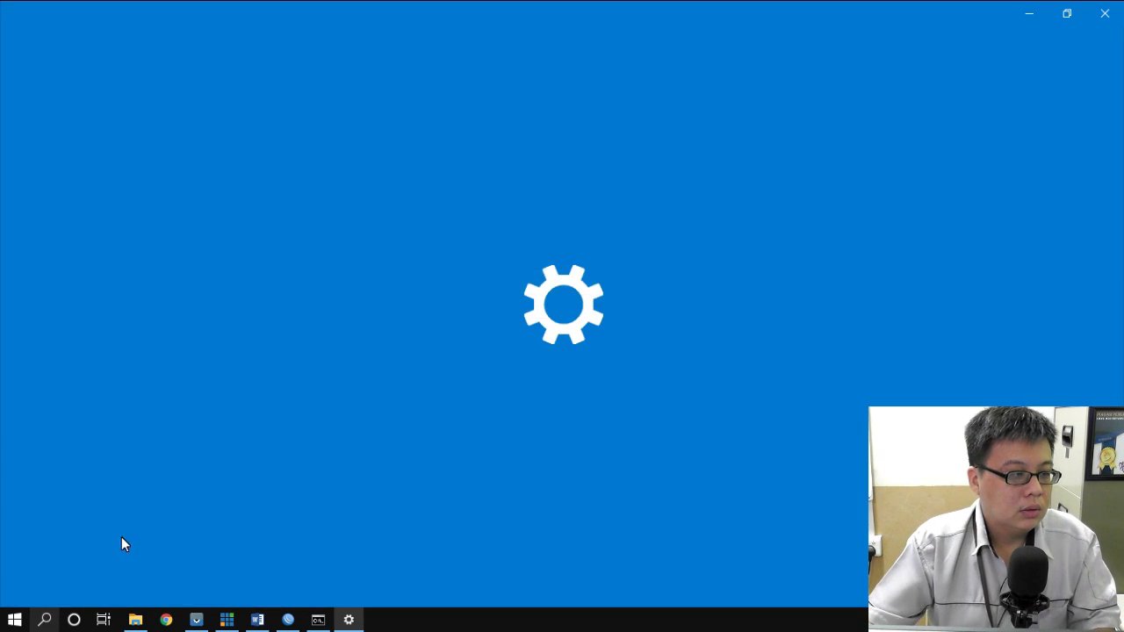
pyautogui.click(391, 497)
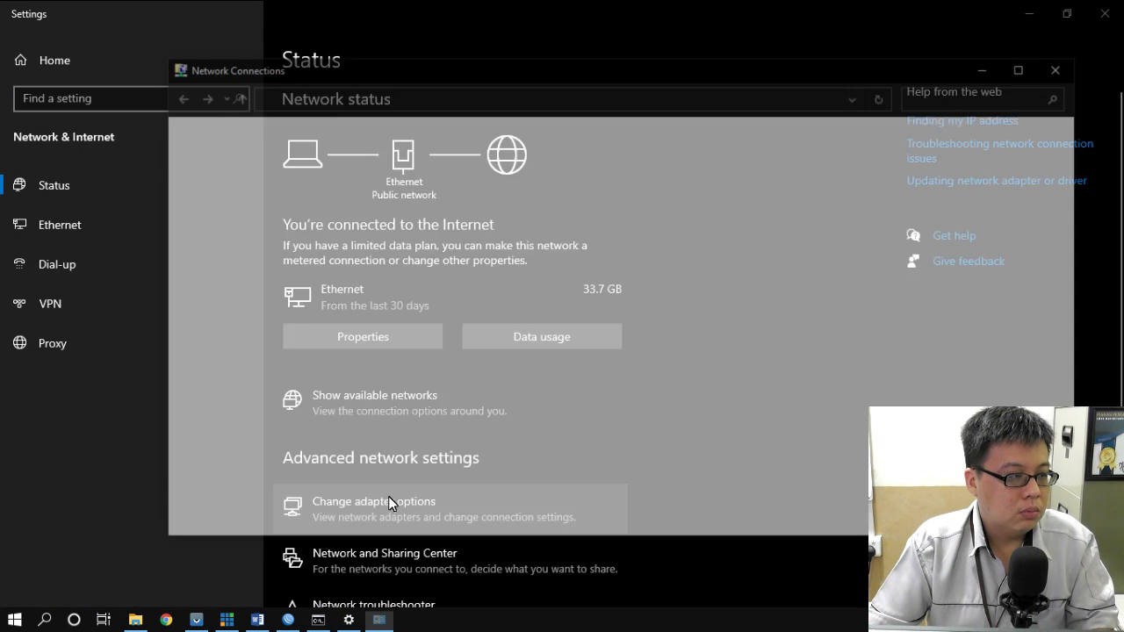
pyautogui.doubleClick(273, 176)
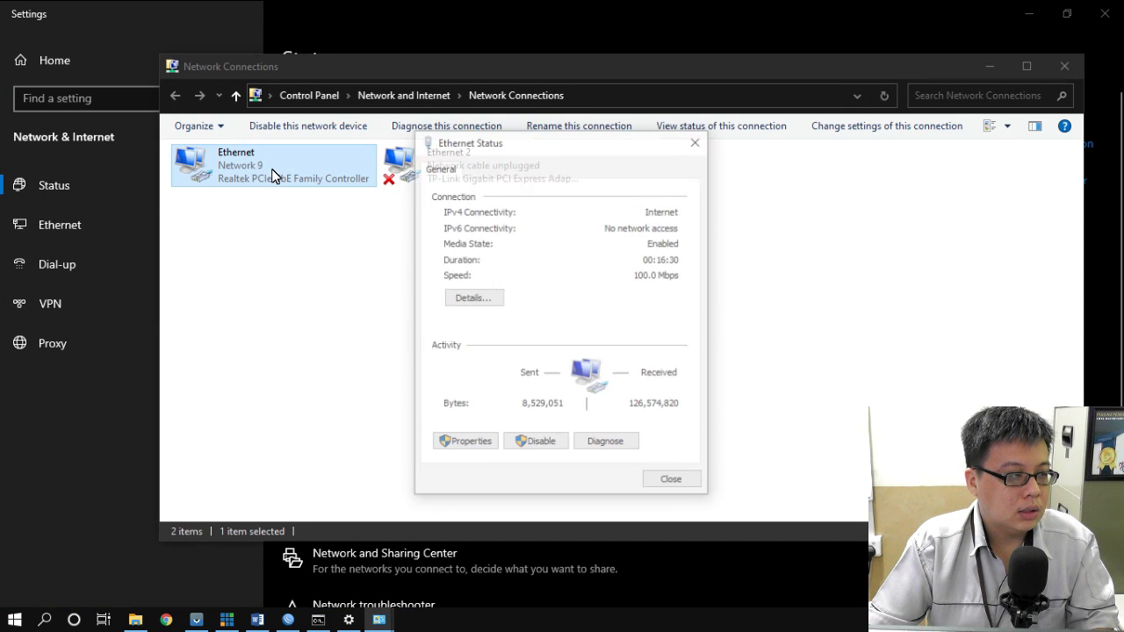
pyautogui.click(466, 441)
pyautogui.doubleClick(566, 344)
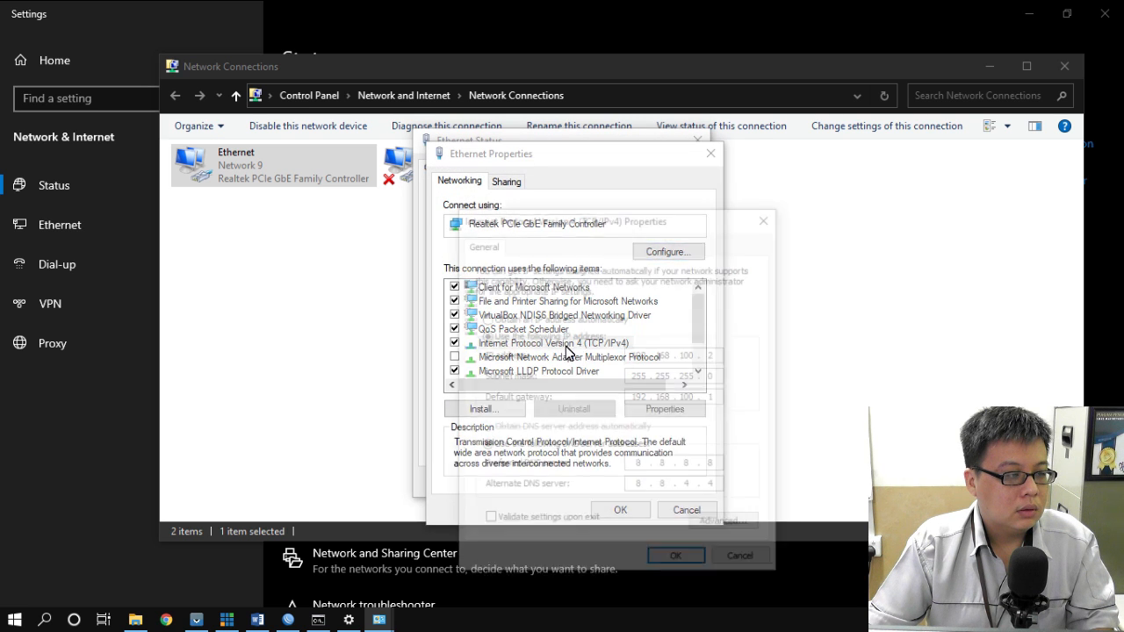
# - Set the static IP to 192.168.100.51, apply it, and verify it in the connection details
pyautogui.click(722, 352)
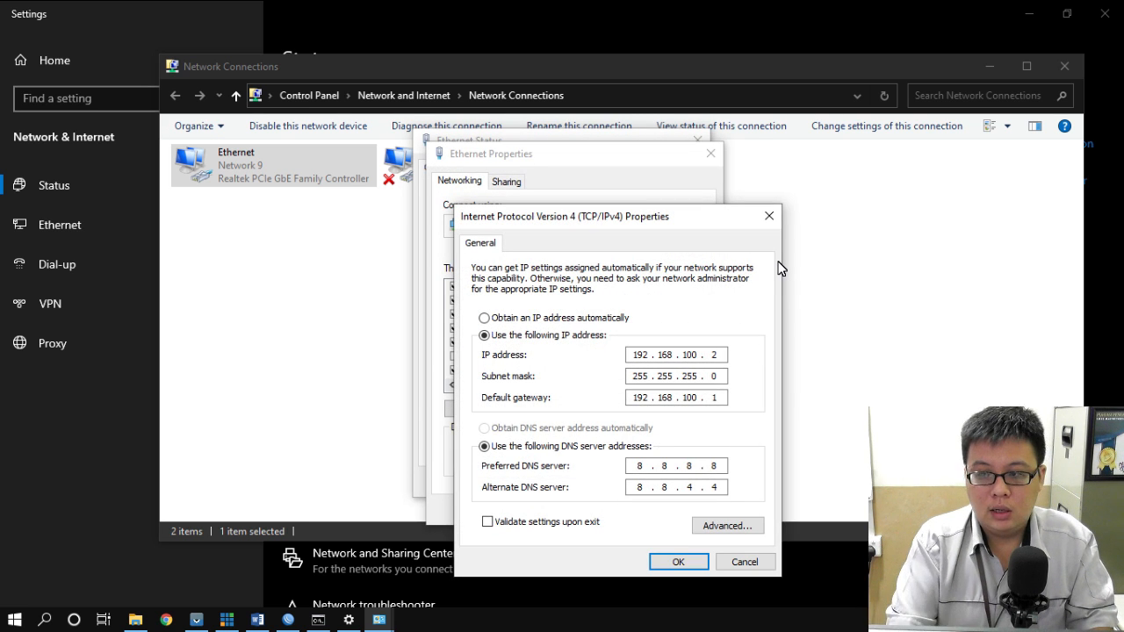
pyautogui.write('10')
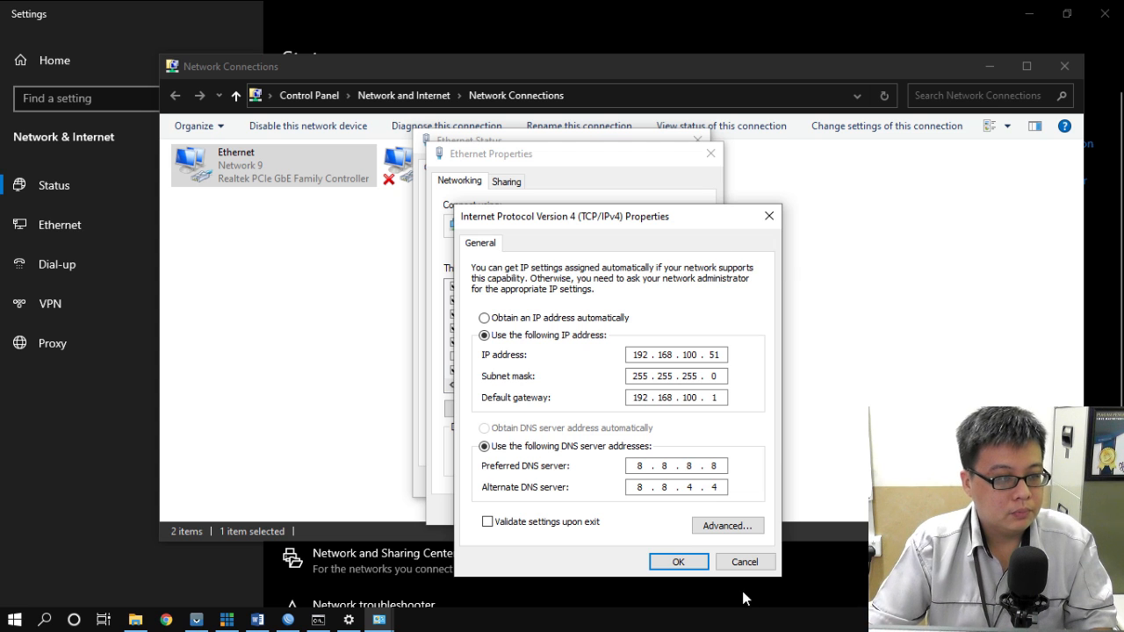
pyautogui.click(680, 562)
pyautogui.click(640, 512)
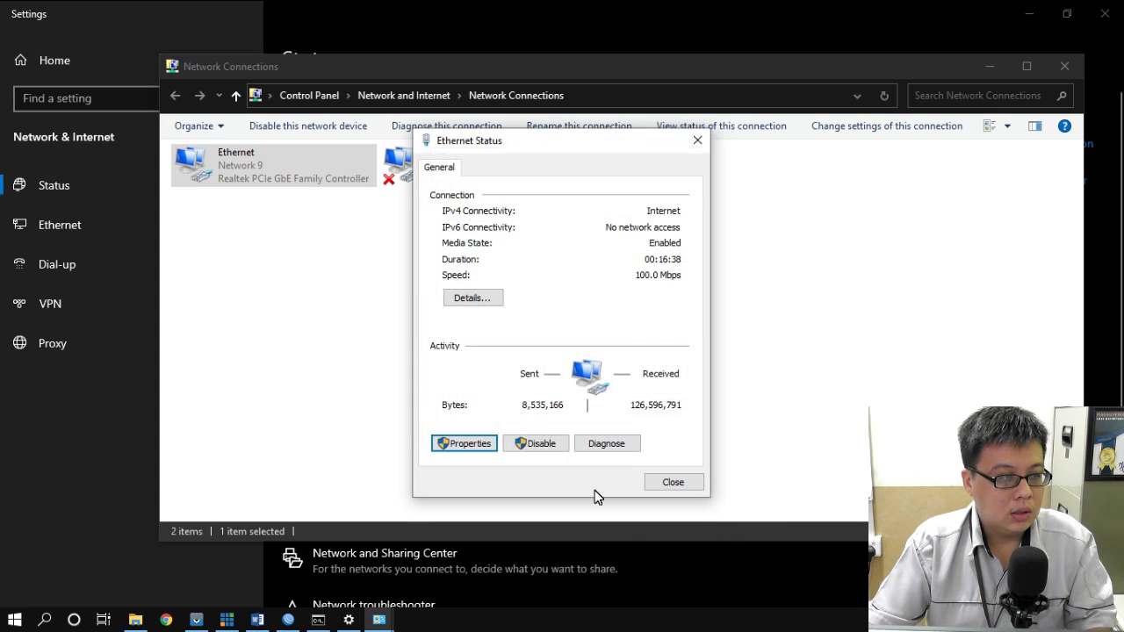
pyautogui.click(479, 301)
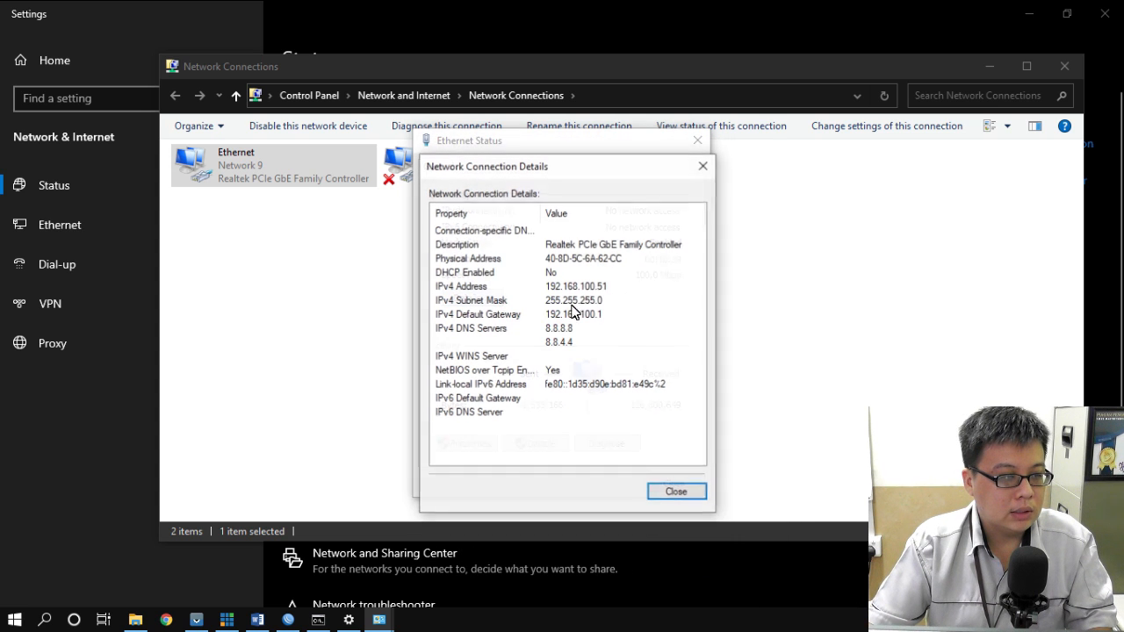
pyautogui.click(703, 166)
pyautogui.click(697, 141)
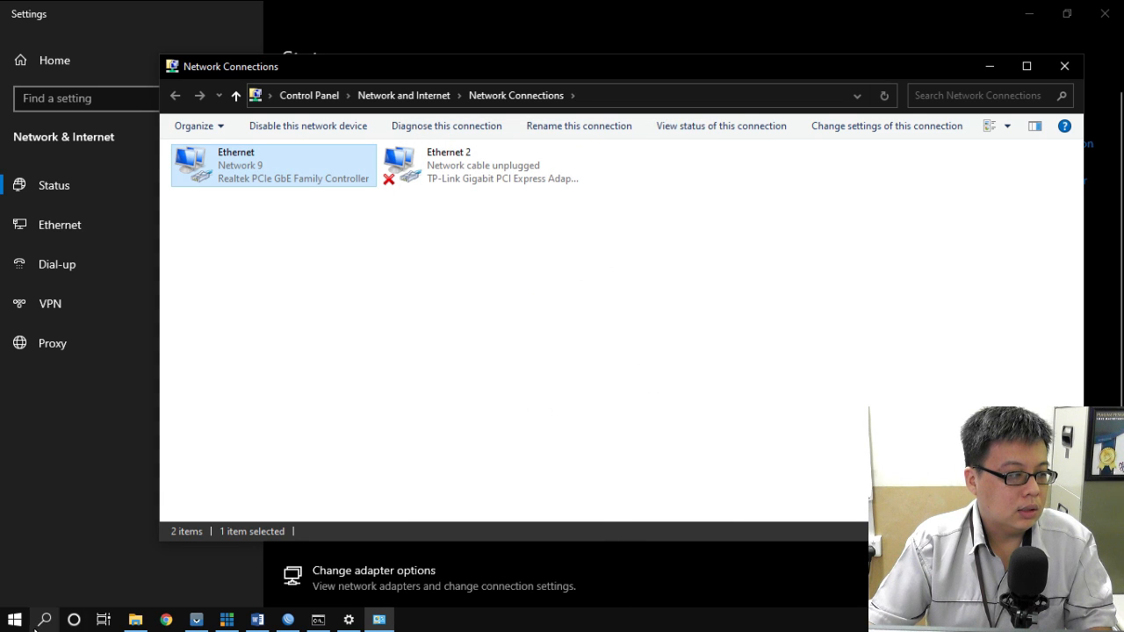
pyautogui.click(320, 622)
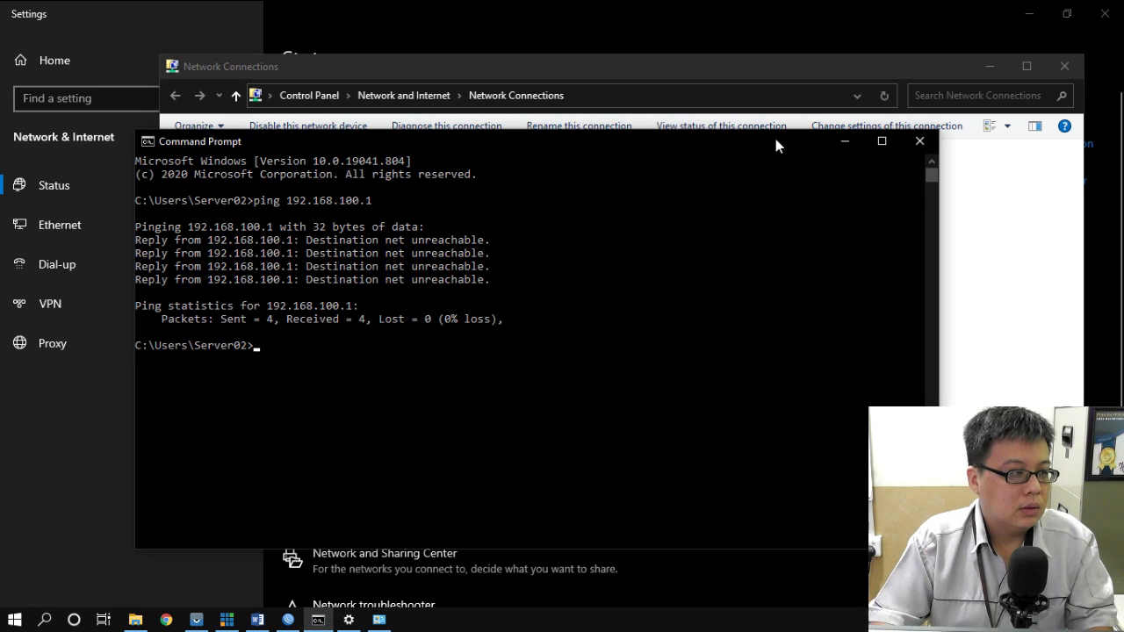
# - Recall the ping 192.168.100.1 command at the prompt, then bring up the phone mirror
pyautogui.press('Up')
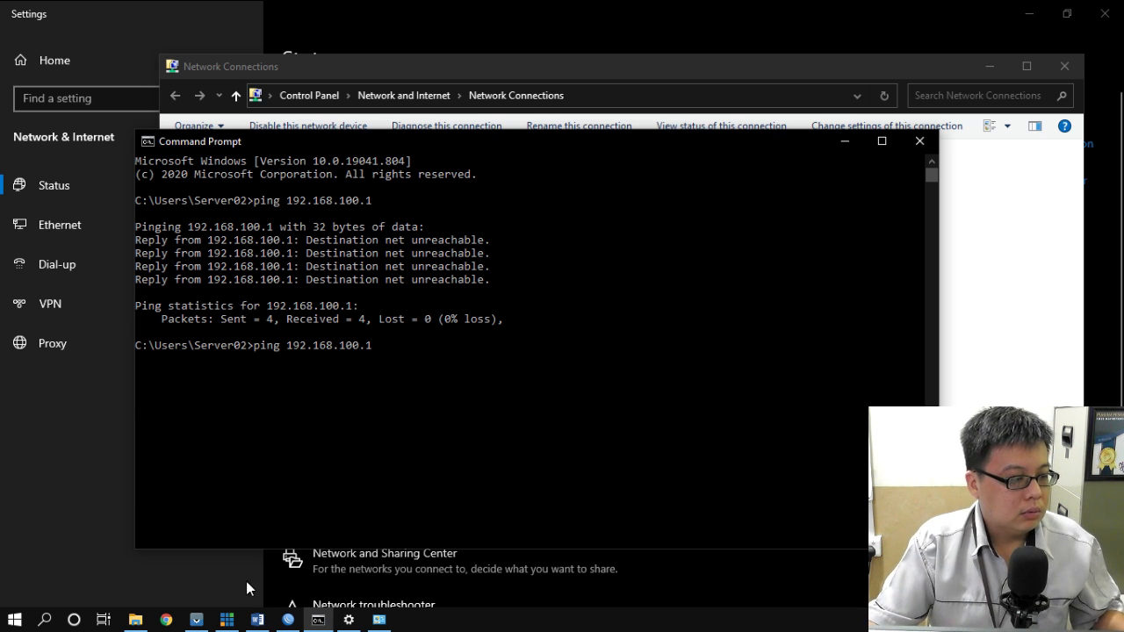
pyautogui.click(195, 621)
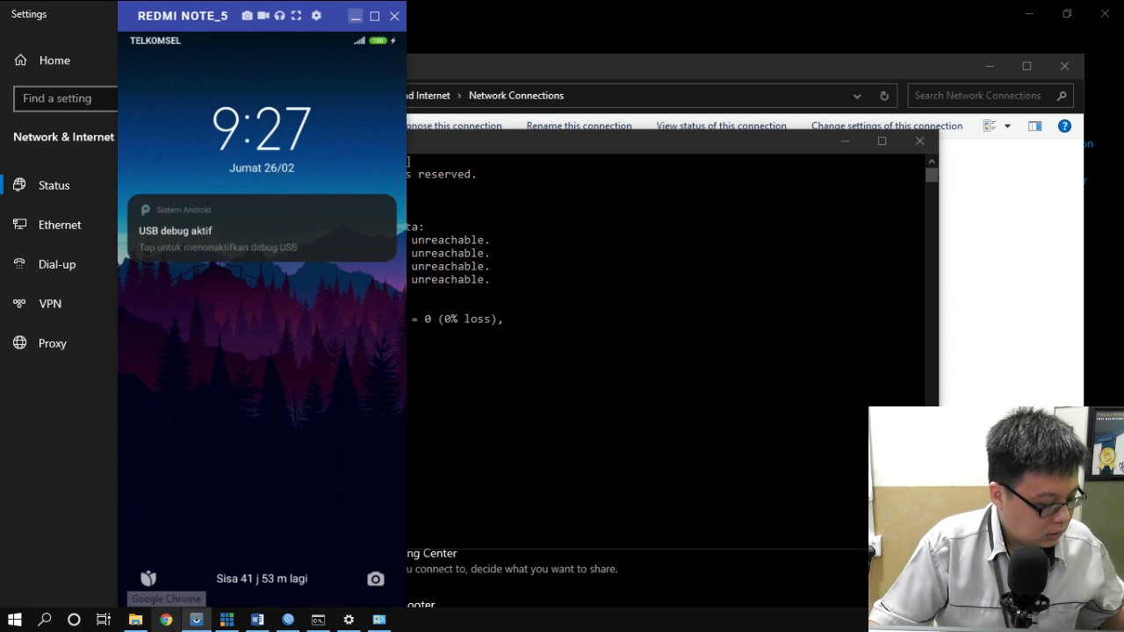
# - View the phone's Wi-Fi details: IP 192.168.200.100, gateway 192.168.200.1
pyautogui.moveTo(186, 628)
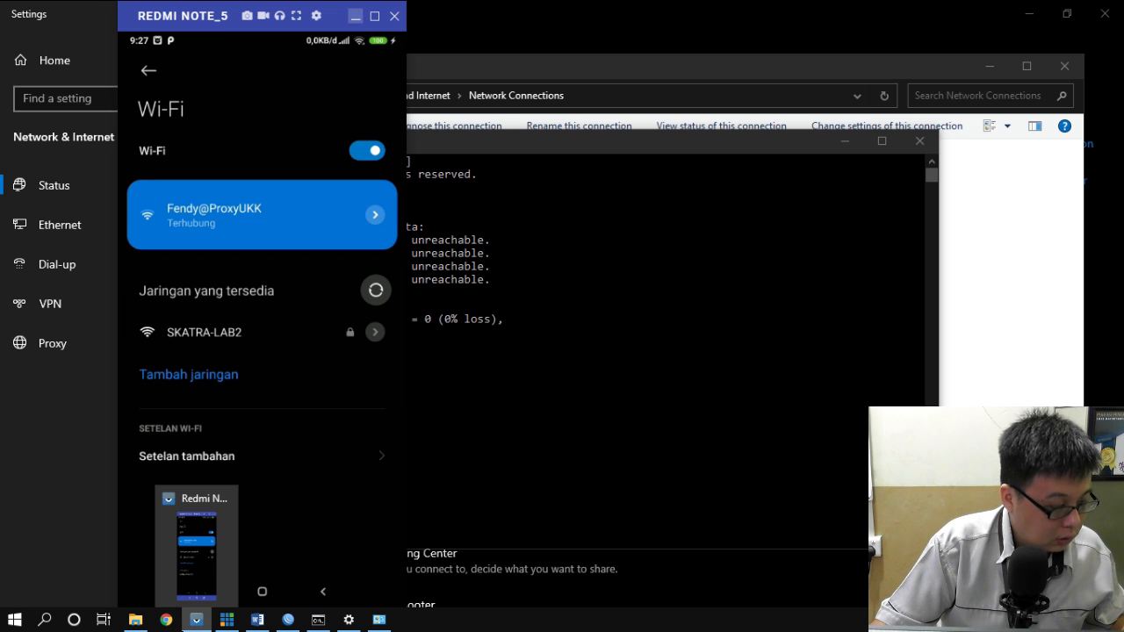
pyautogui.moveTo(226, 619)
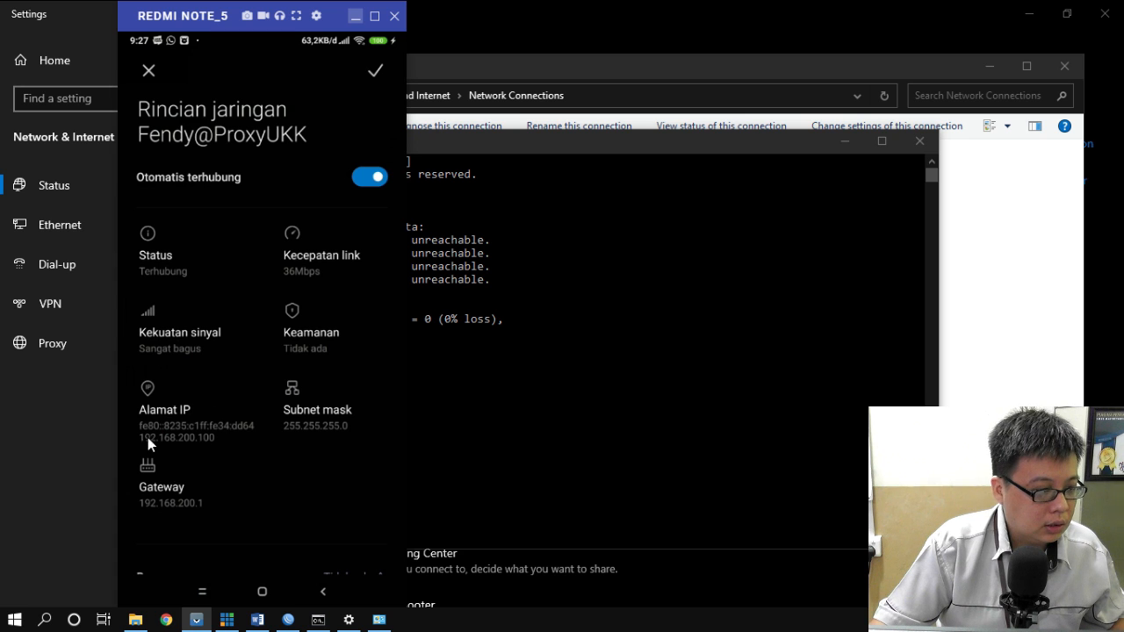
# - Ping the phone at 192.168.200.100, getting Destination net unreachable, then return to WinBox
pyautogui.click(513, 140)
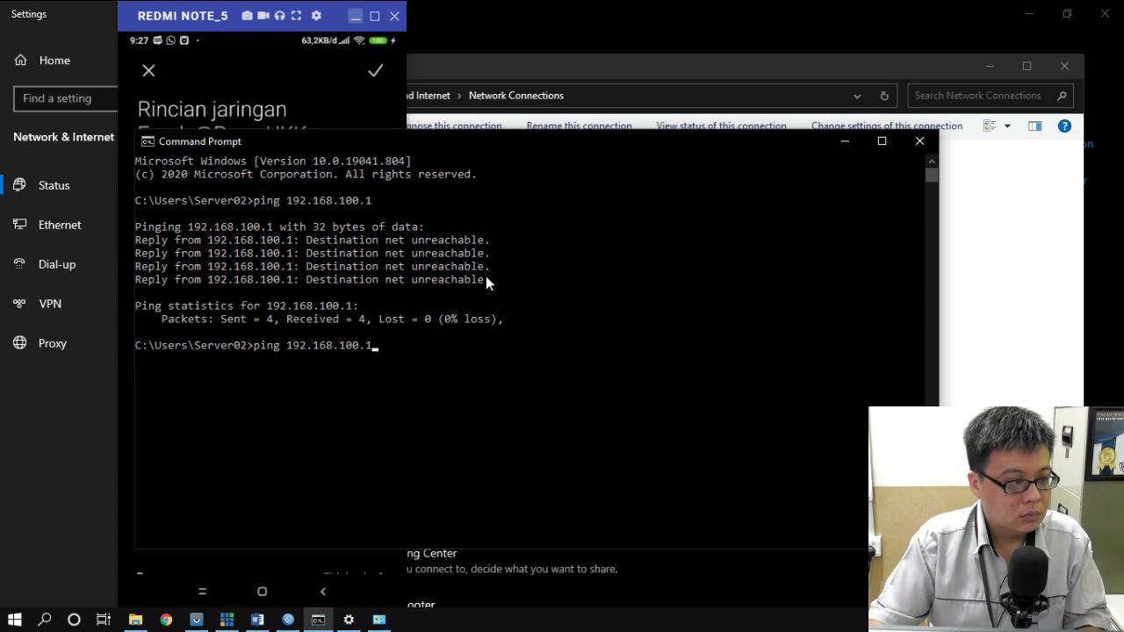
pyautogui.press('BackSpace')
pyautogui.press('BackSpace')
pyautogui.press('BackSpace')
pyautogui.press('BackSpace')
pyautogui.press('BackSpace')
pyautogui.write('200.')
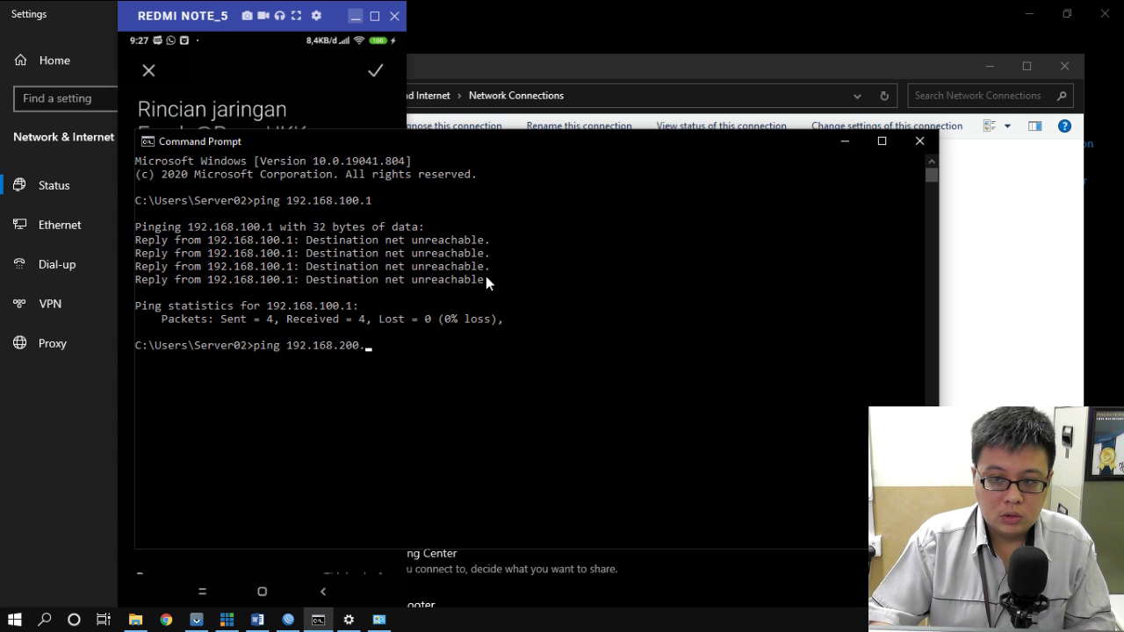
pyautogui.write('100')
pyautogui.press('Return')
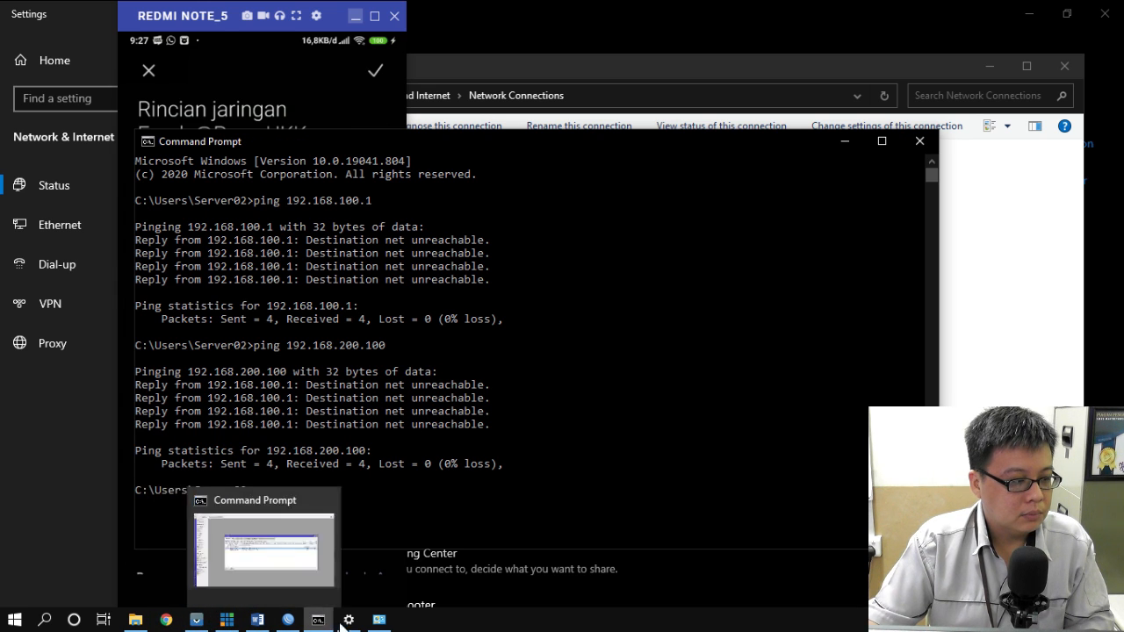
pyautogui.click(289, 621)
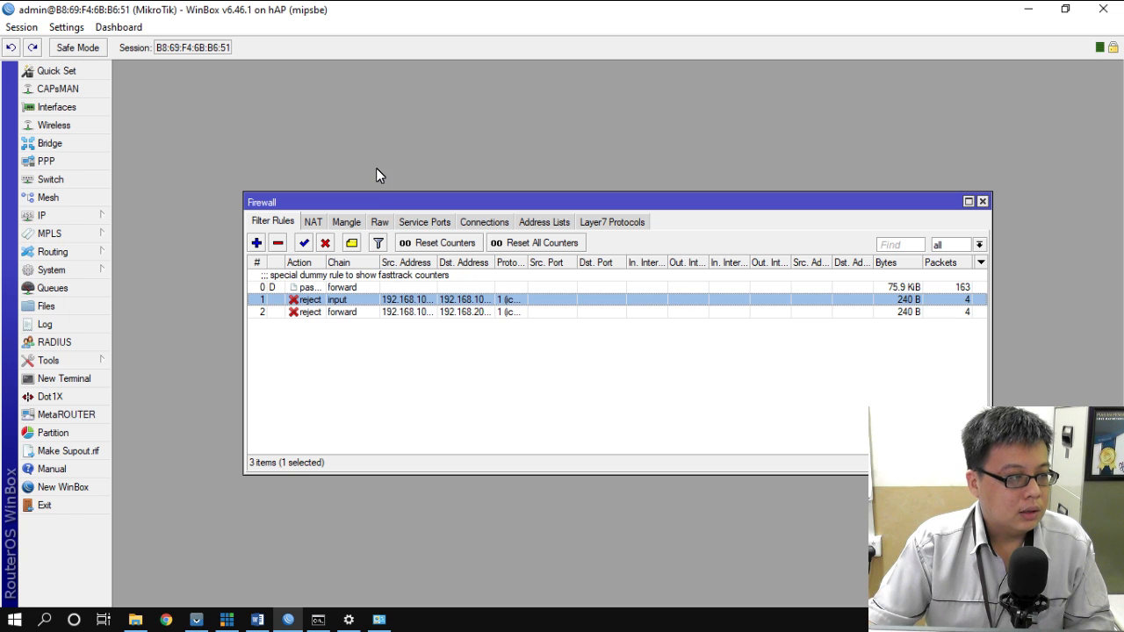
# - Highlight task item 9 in green in Word, then return to WinBox
pyautogui.click(258, 619)
pyautogui.moveTo(299, 369); pyautogui.dragTo(377, 384)
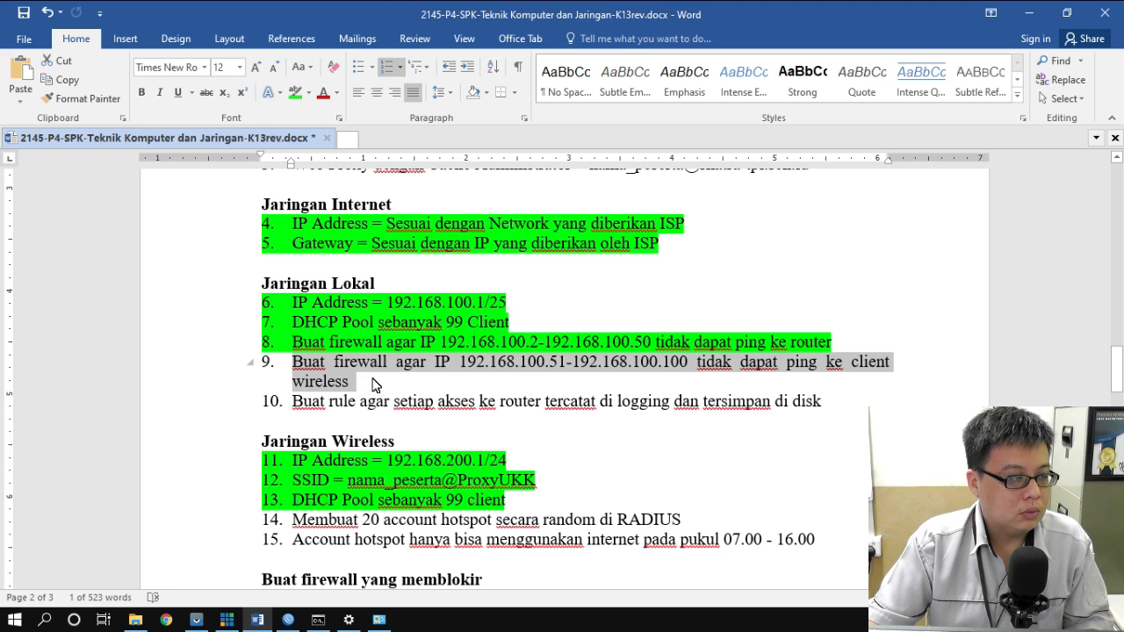
pyautogui.click(297, 95)
pyautogui.scroll(-2, 650, 334)
pyautogui.click(289, 341)
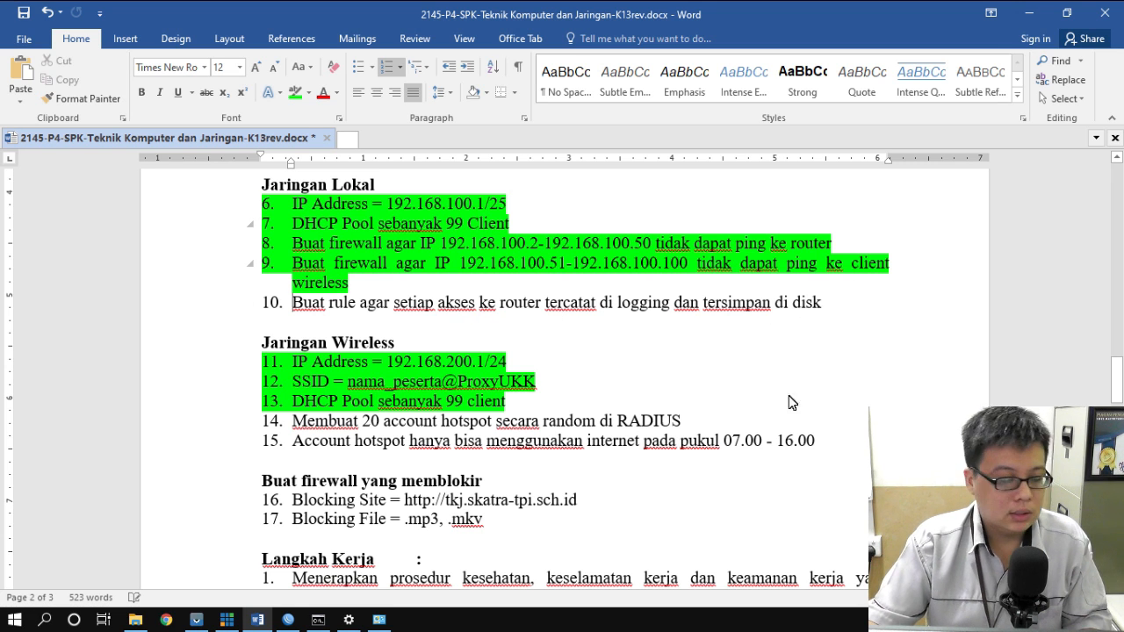
pyautogui.click(288, 620)
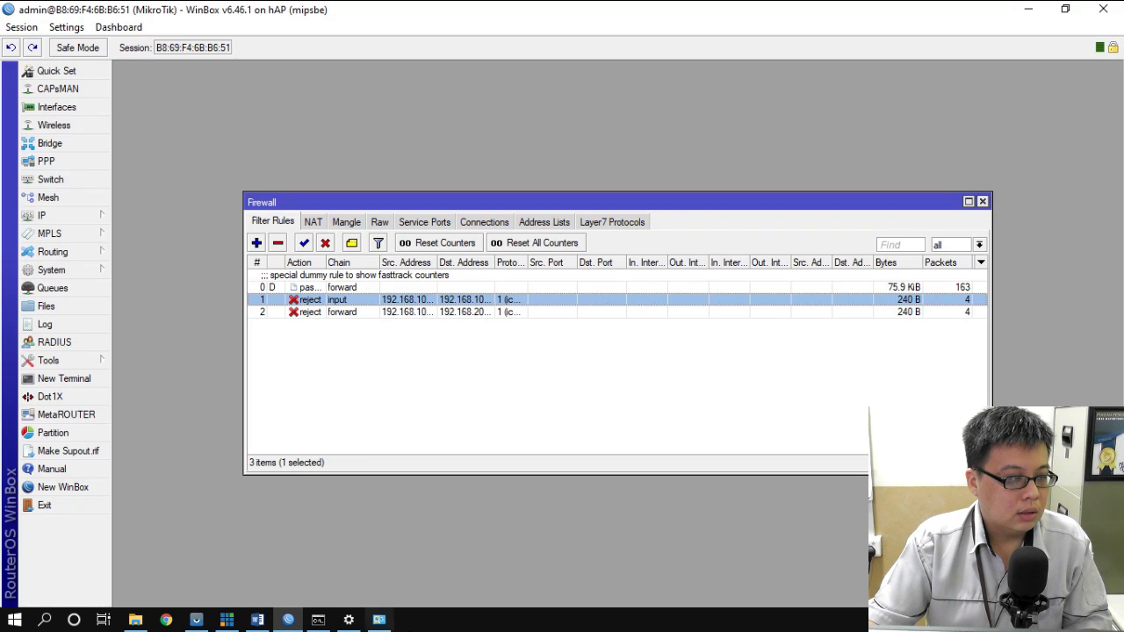
# - Add an input-chain rule with action log, logging enabled and prefix 'akses router >>'
pyautogui.click(256, 243)
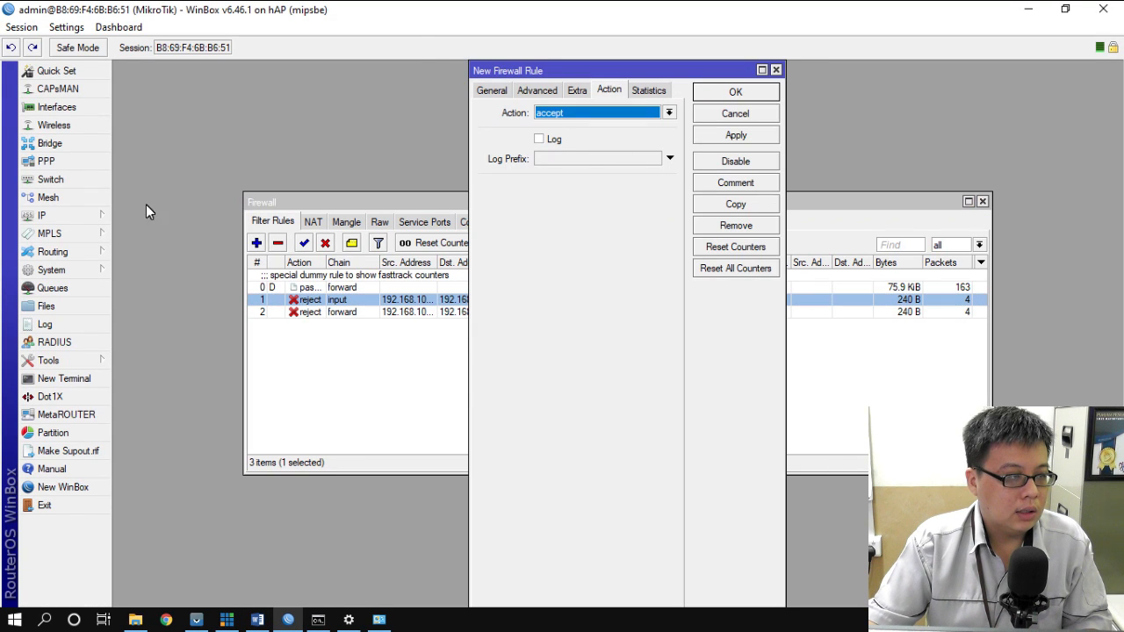
pyautogui.click(488, 92)
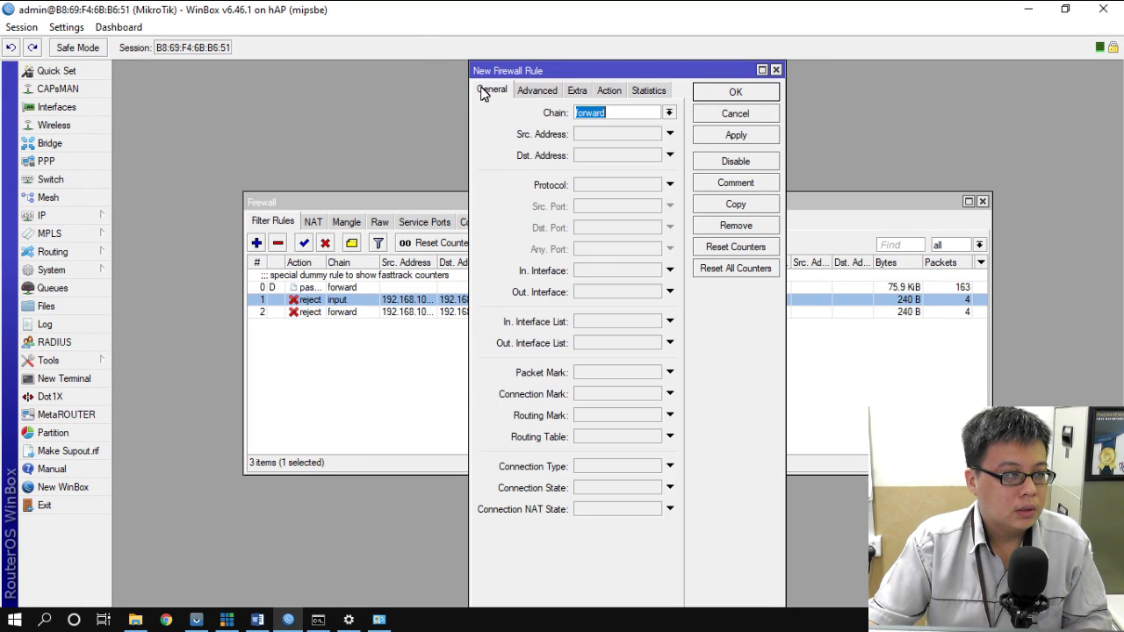
pyautogui.click(671, 113)
pyautogui.click(591, 135)
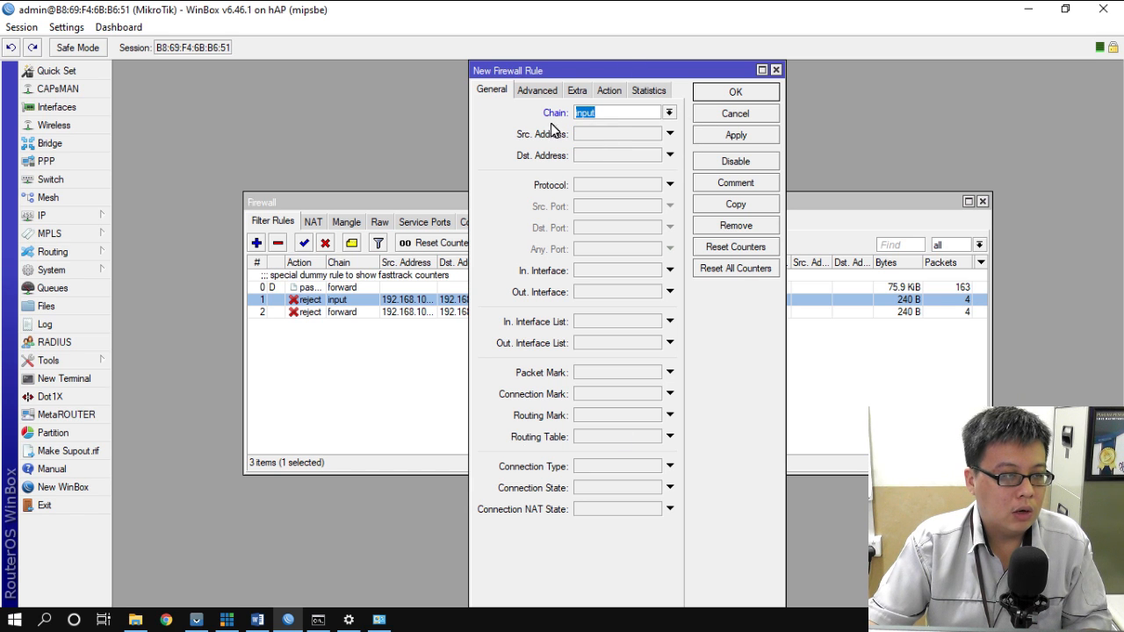
pyautogui.click(609, 91)
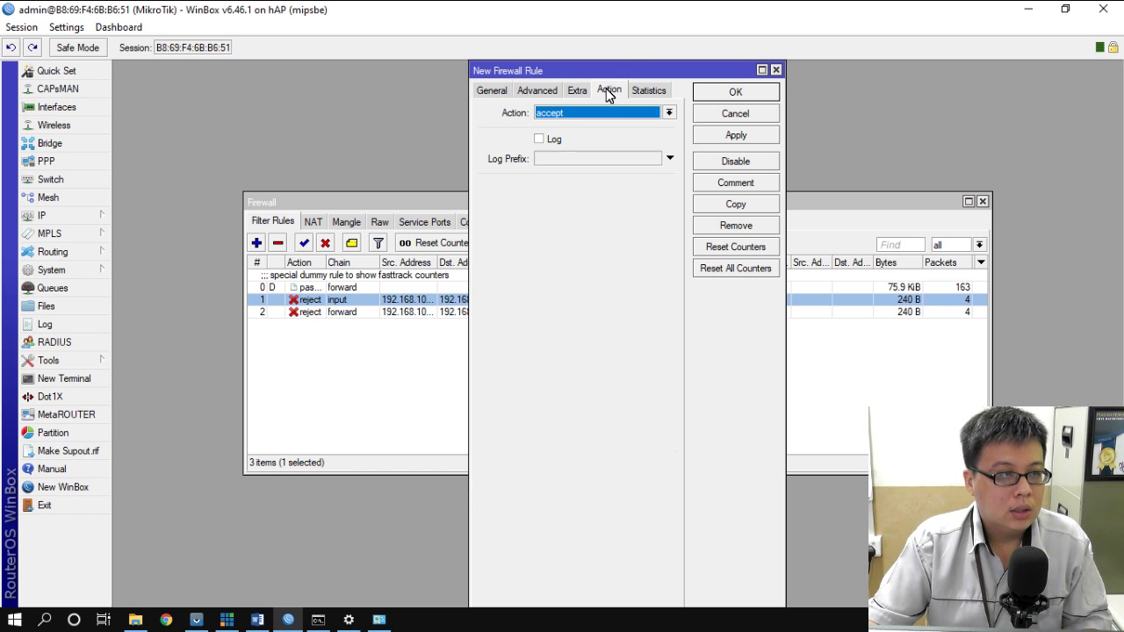
pyautogui.click(618, 112)
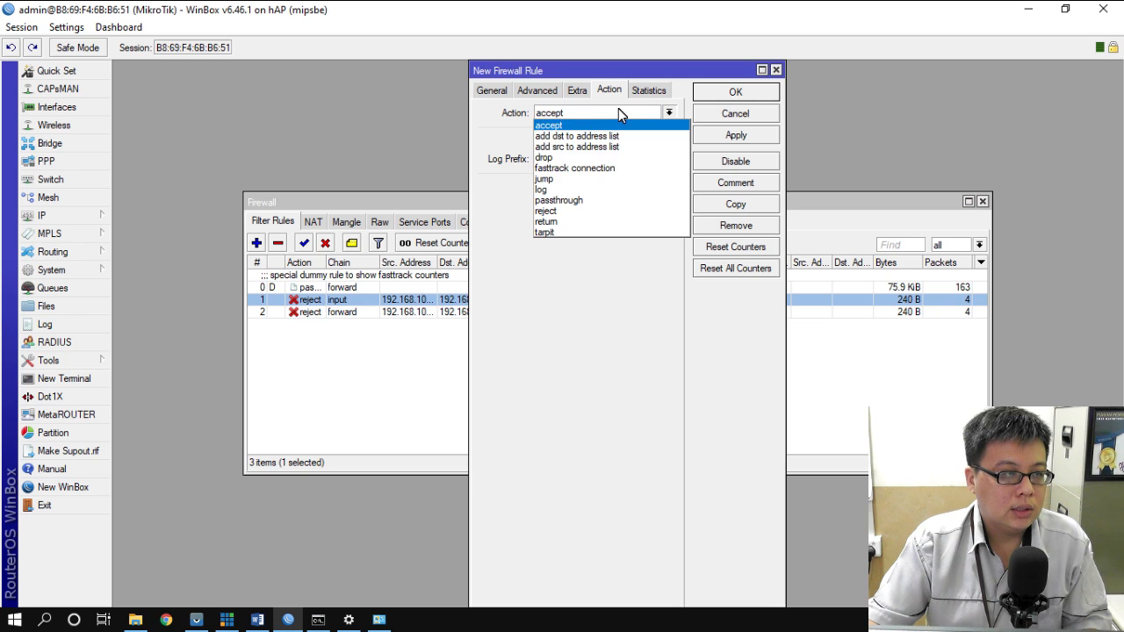
pyautogui.click(555, 186)
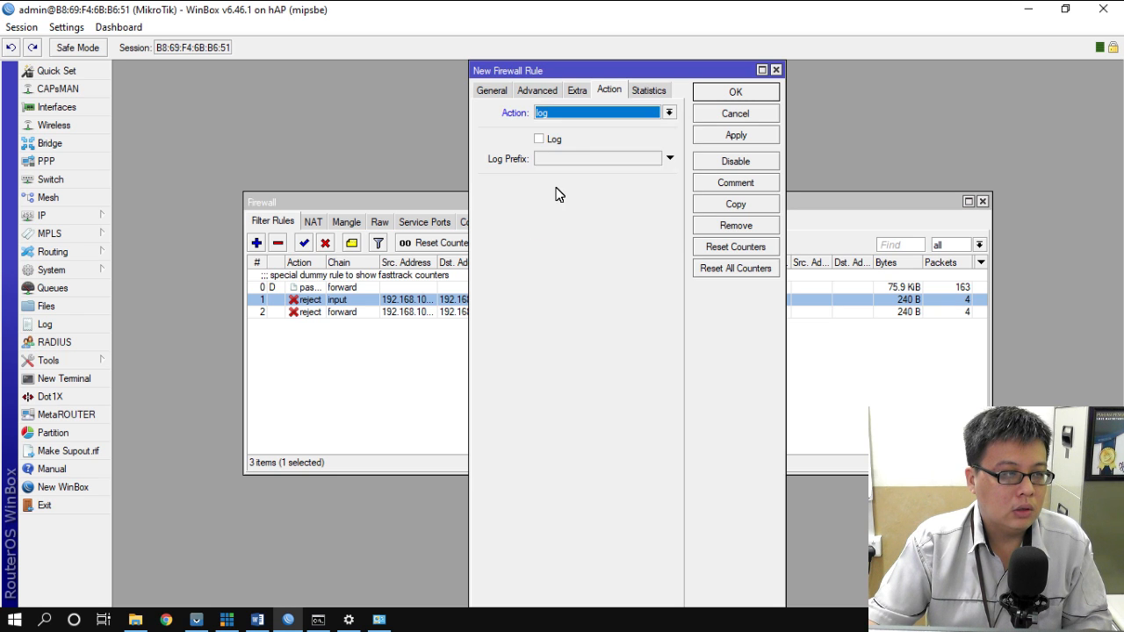
pyautogui.click(540, 139)
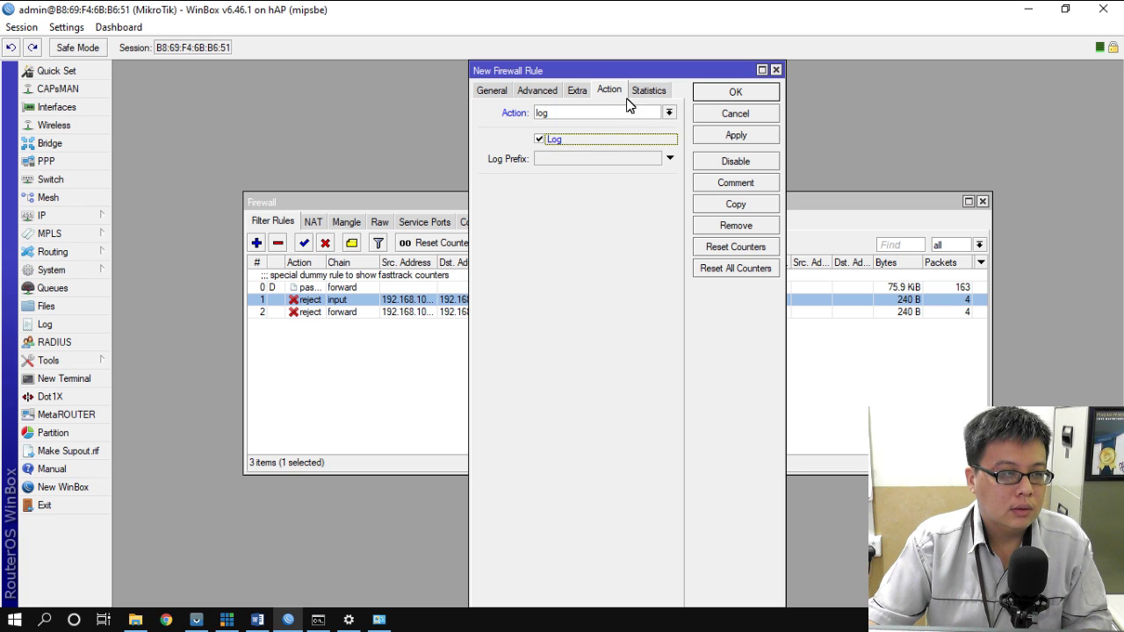
pyautogui.click(571, 160)
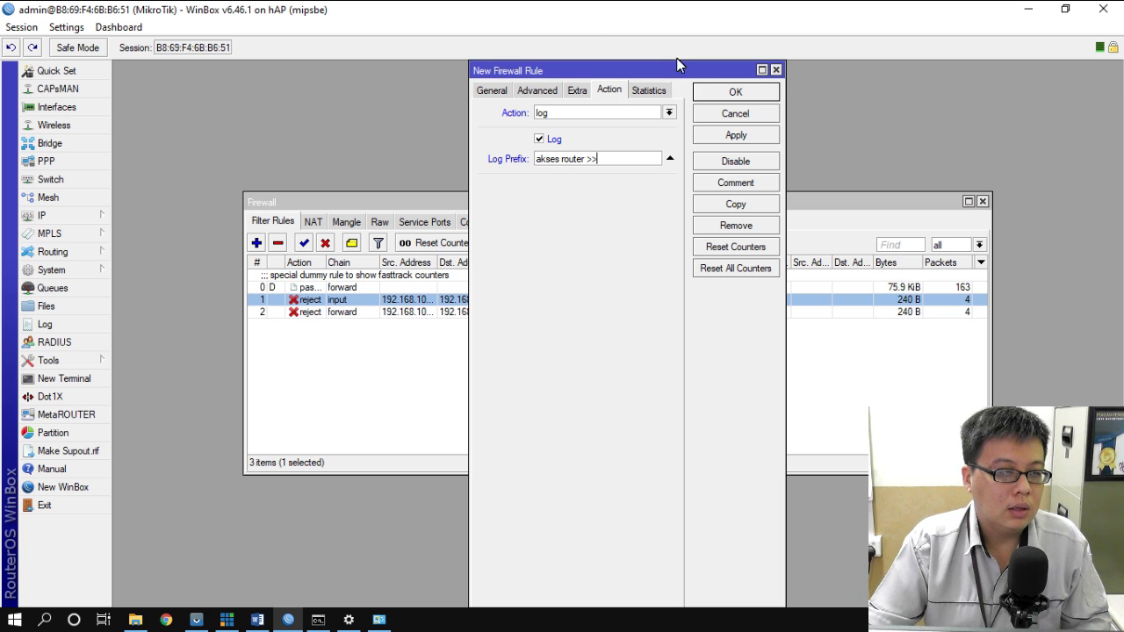
pyautogui.click(751, 92)
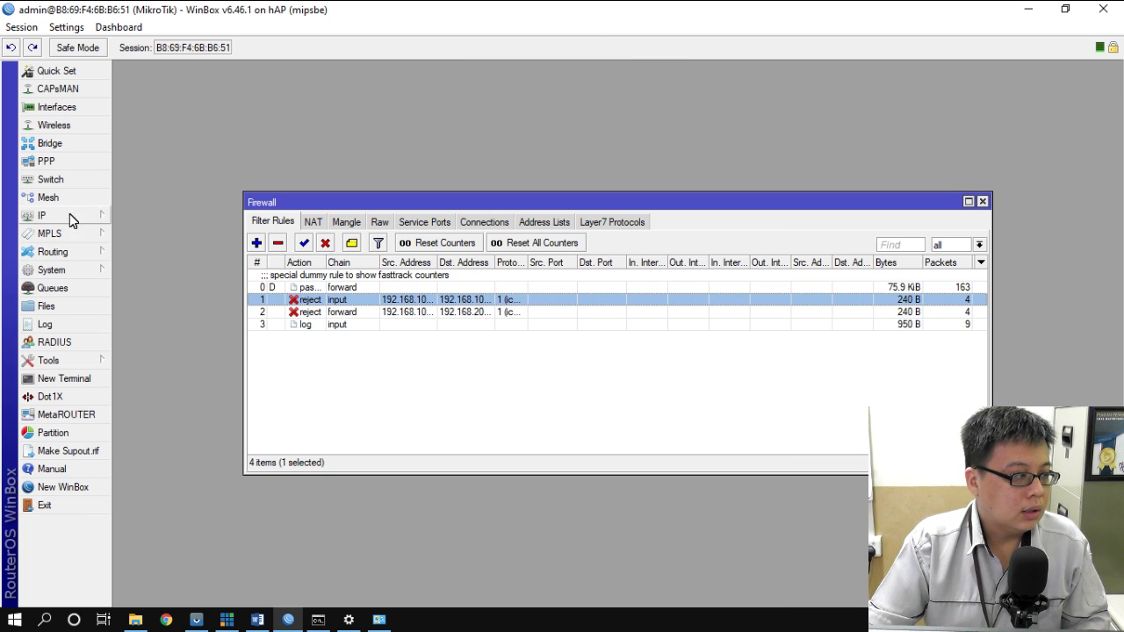
pyautogui.click(46, 324)
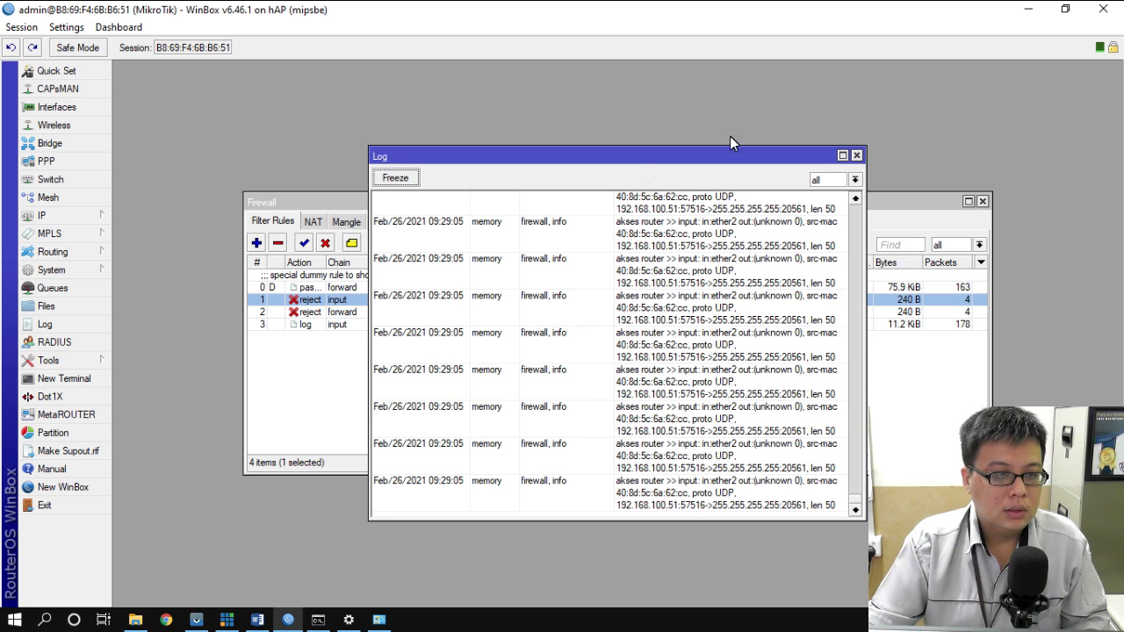
pyautogui.click(857, 155)
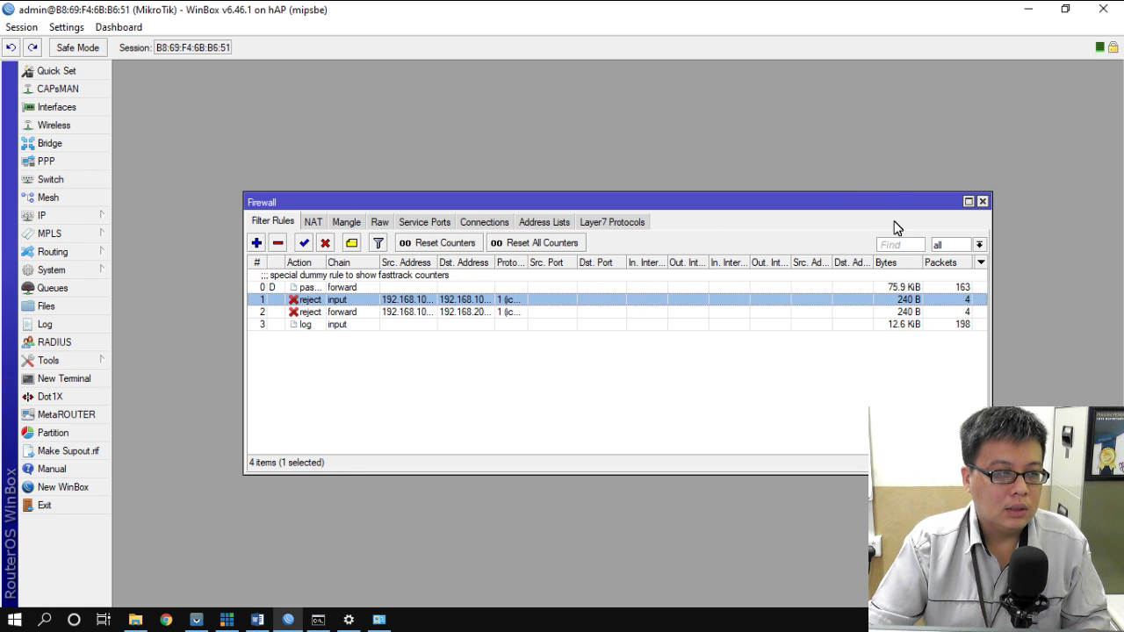
# - Select task item 10 on logging router access to disk and highlight it green
pyautogui.click(254, 620)
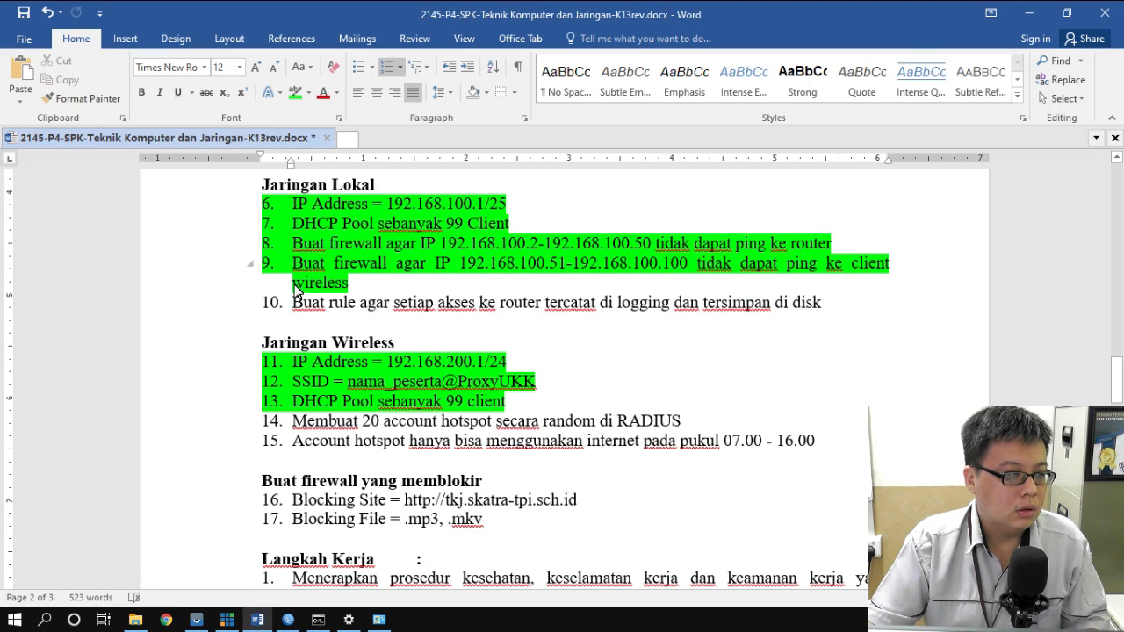
pyautogui.moveTo(293, 304); pyautogui.dragTo(818, 316)
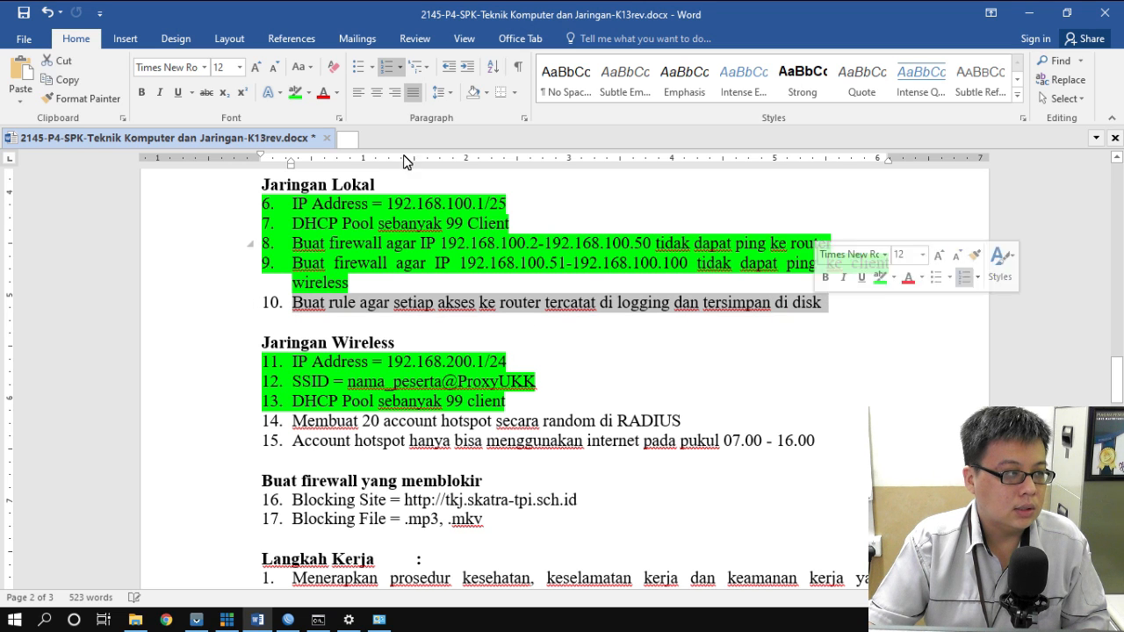
pyautogui.click(295, 92)
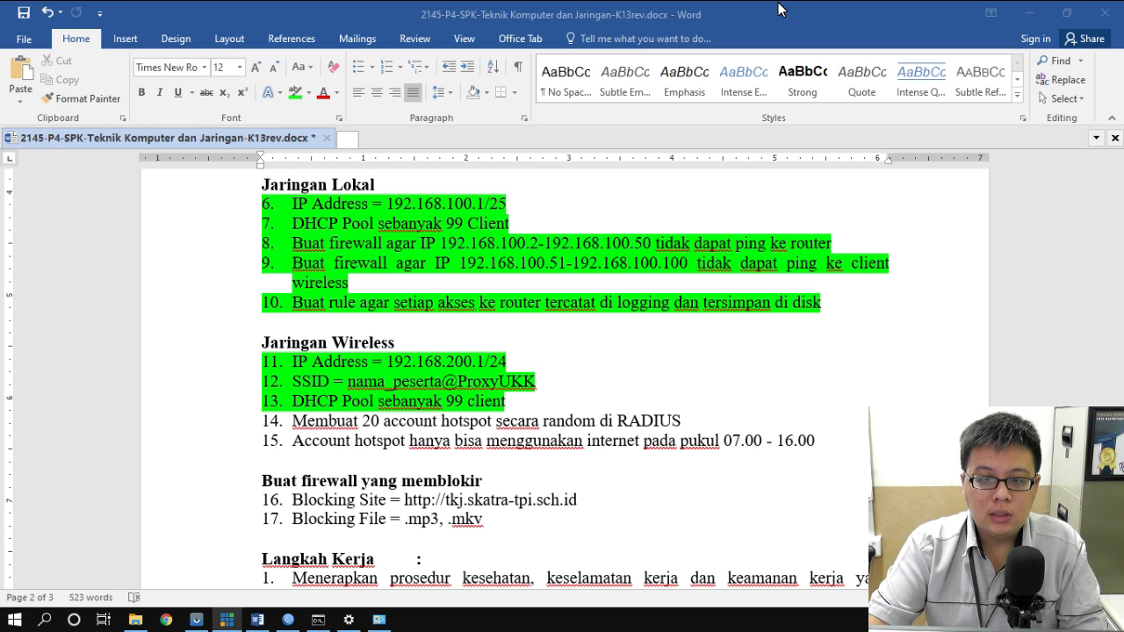
pyautogui.scroll(3, 602, 257)
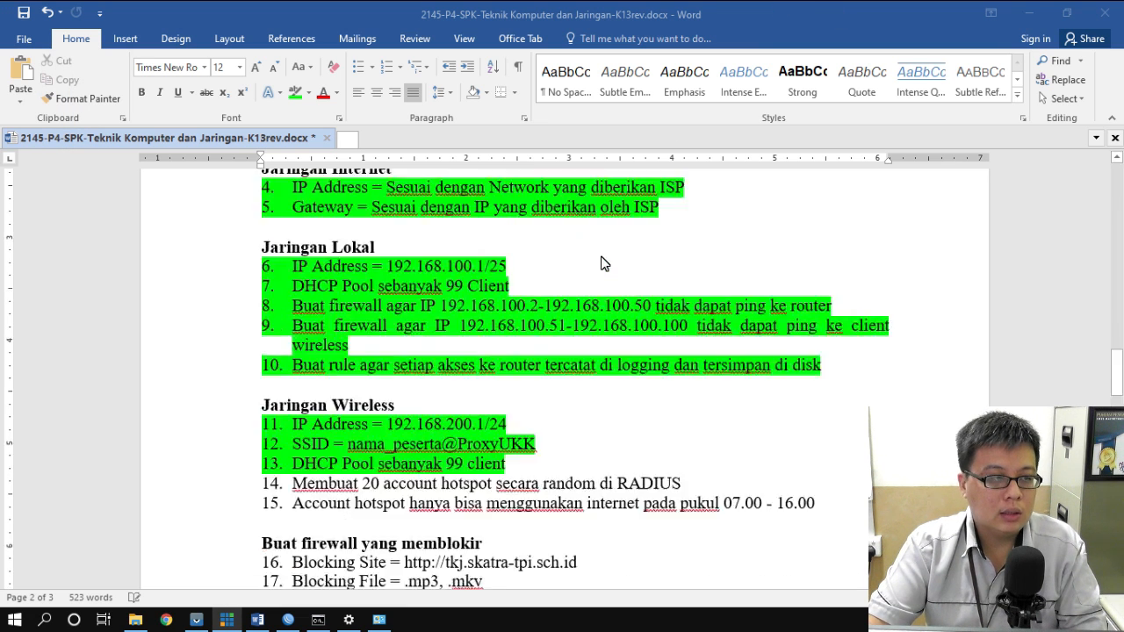
pyautogui.scroll(-4, 601, 257)
pyautogui.scroll(6, 600, 257)
pyautogui.scroll(-5, 602, 257)
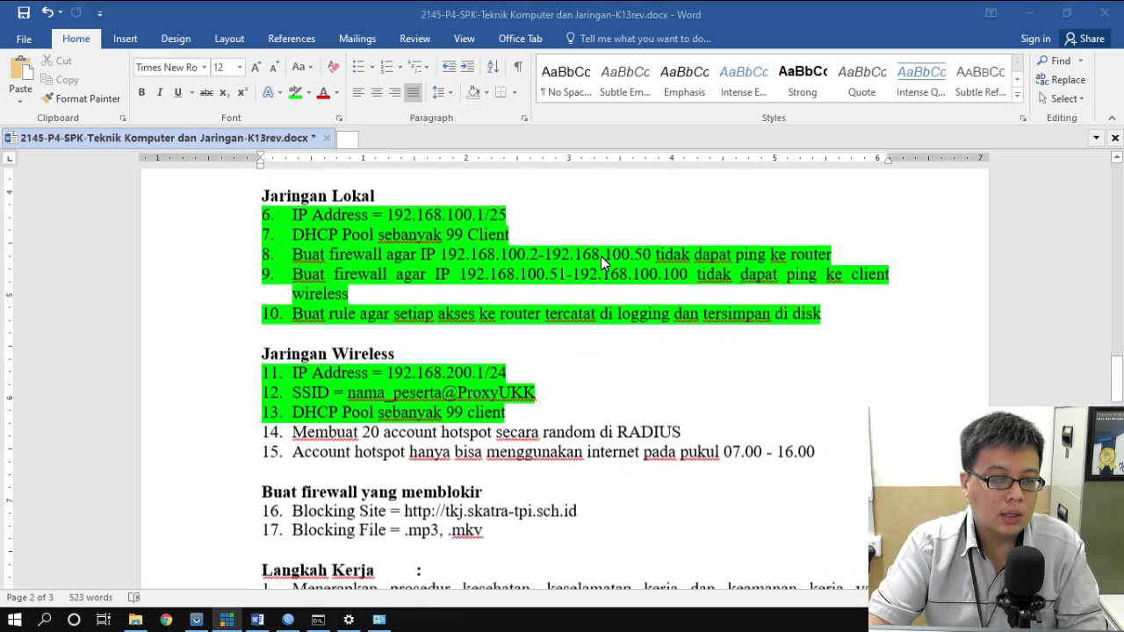
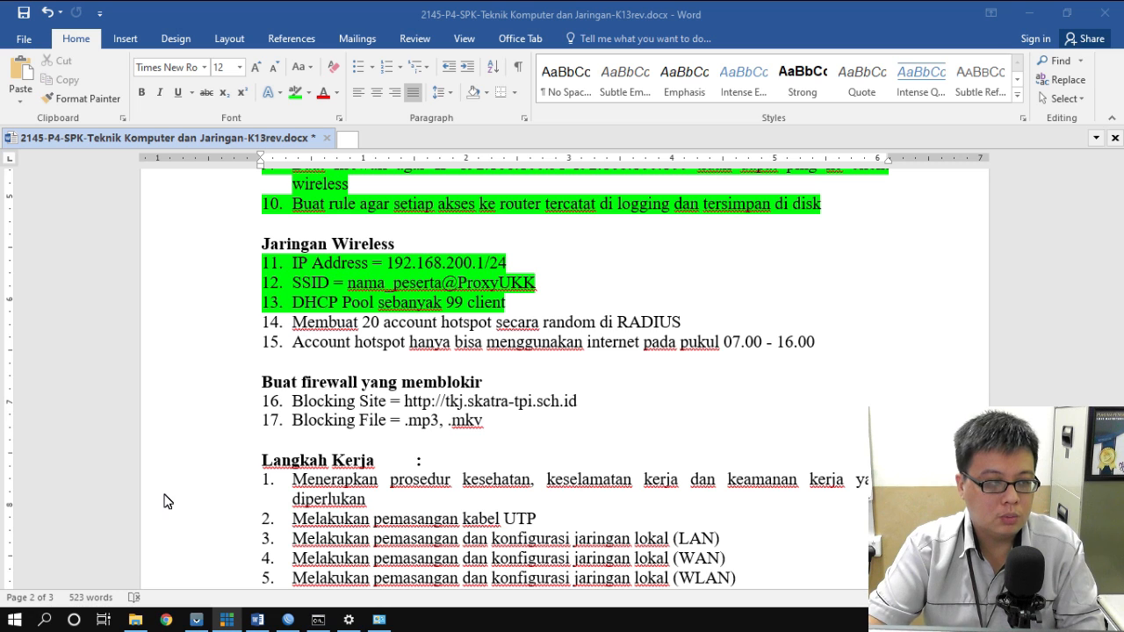
# - Bring WinBox back to the front and close its Firewall rules window
pyautogui.click(288, 621)
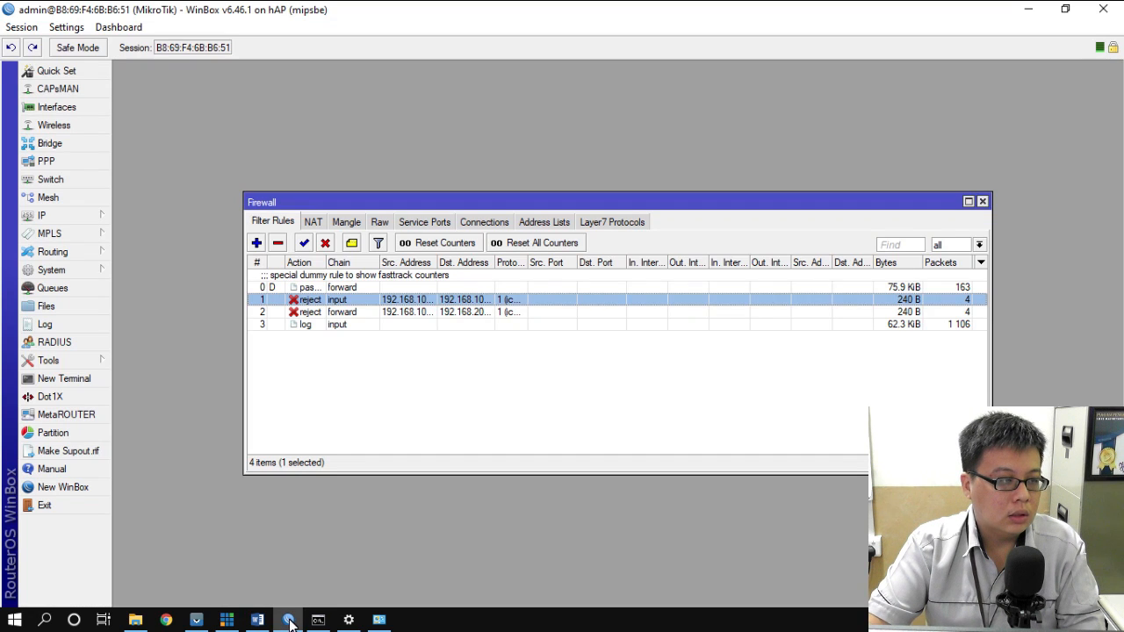
pyautogui.click(983, 202)
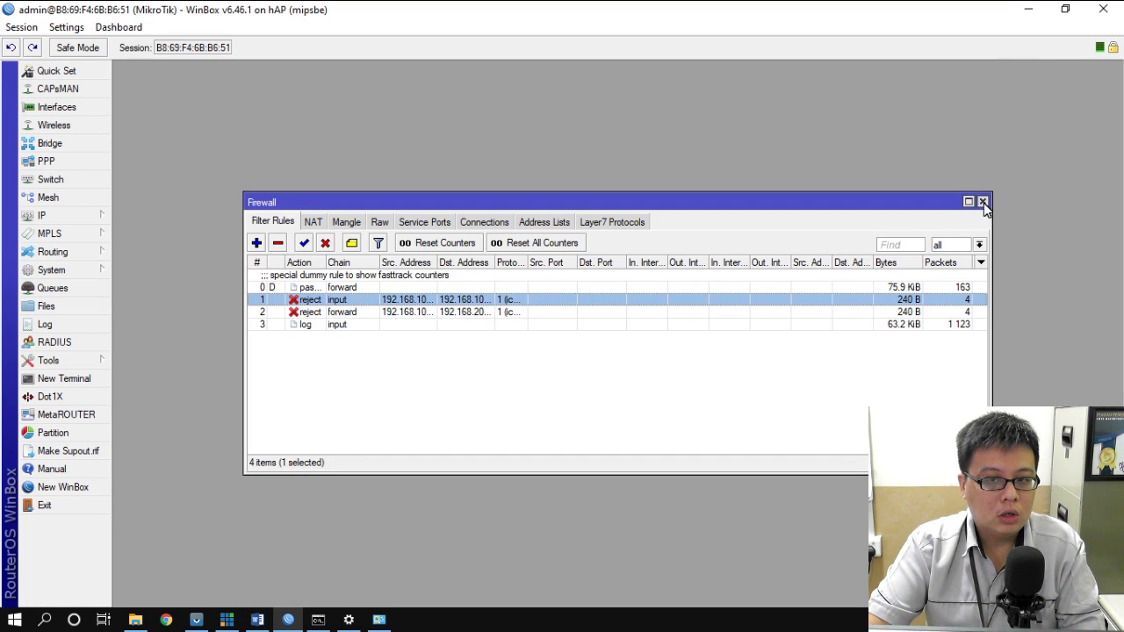
# - Run Hotspot Setup on wlan1 with all defaults, creating hotspot1 with pool dhcp_pool2 and profile hsprof1
pyautogui.click(50, 217)
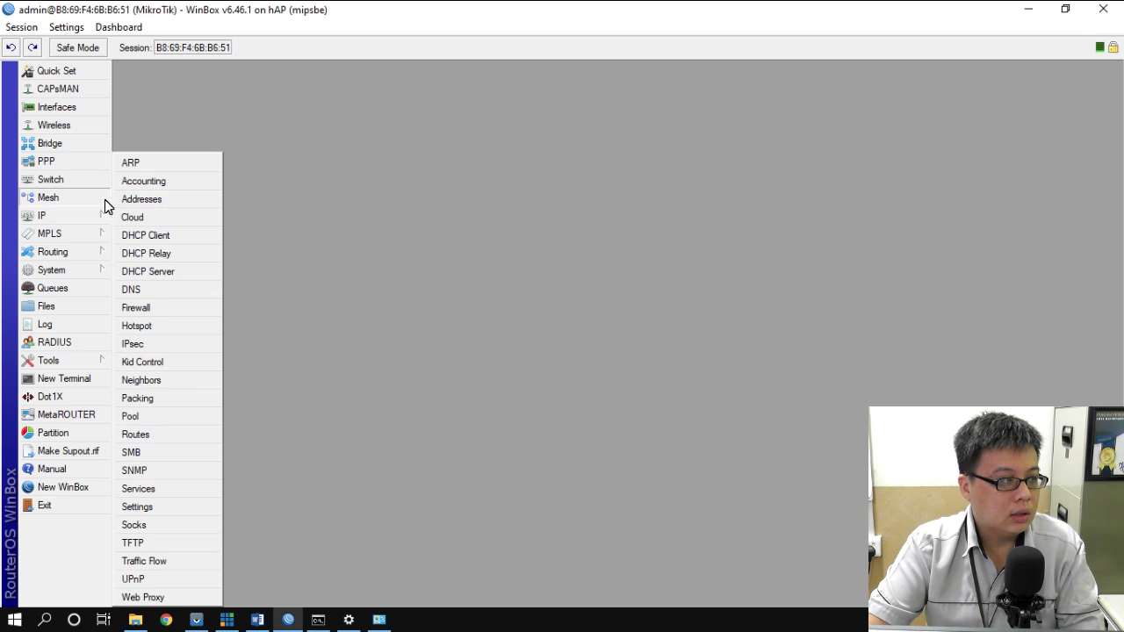
pyautogui.click(140, 326)
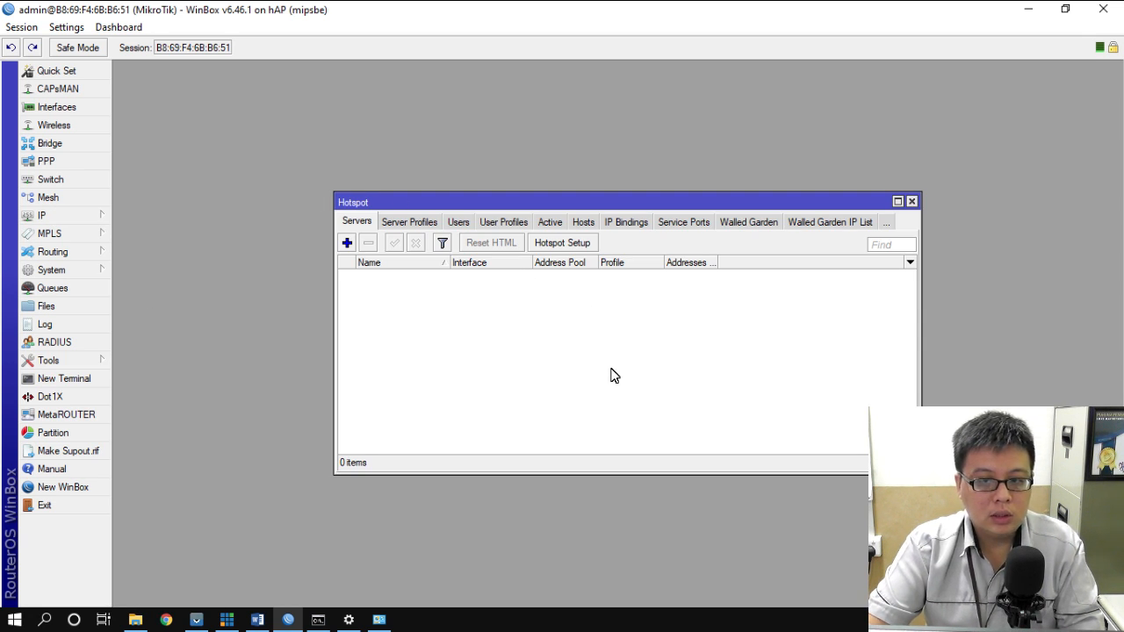
pyautogui.click(562, 243)
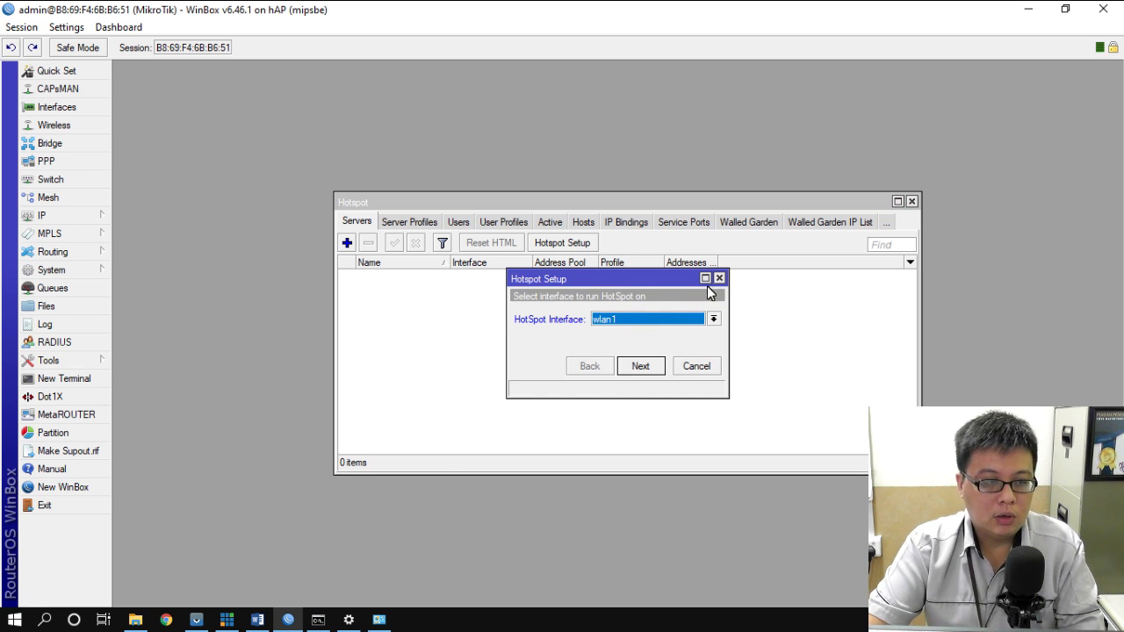
pyautogui.click(645, 368)
pyautogui.click(645, 368)
pyautogui.click(644, 368)
pyautogui.click(644, 368)
pyautogui.click(645, 368)
pyautogui.click(644, 365)
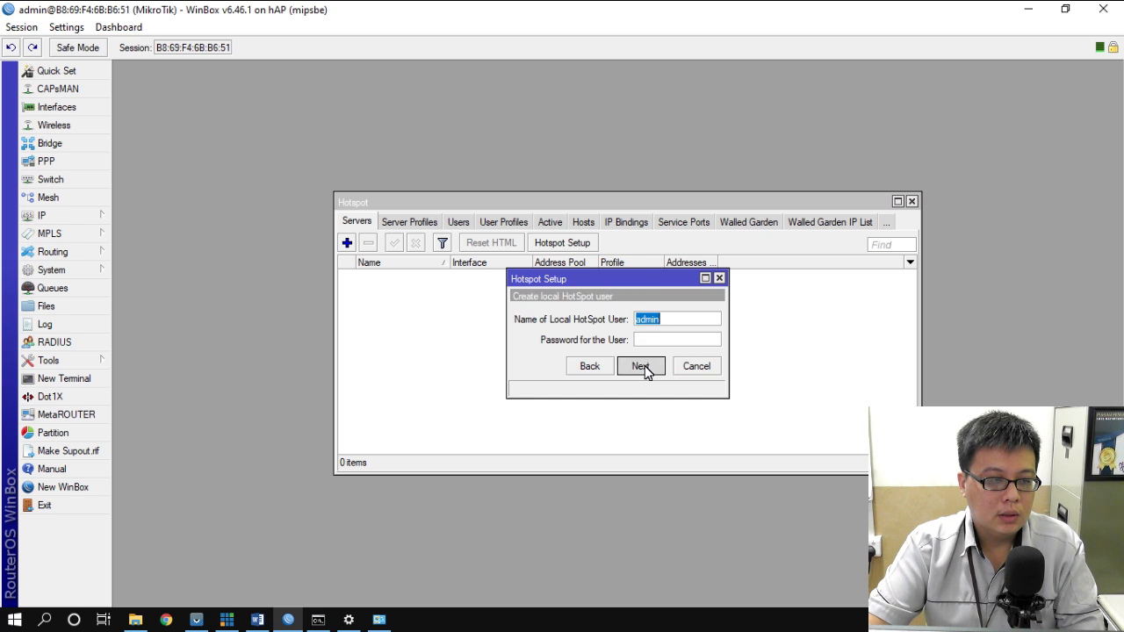
pyautogui.click(645, 368)
pyautogui.click(608, 328)
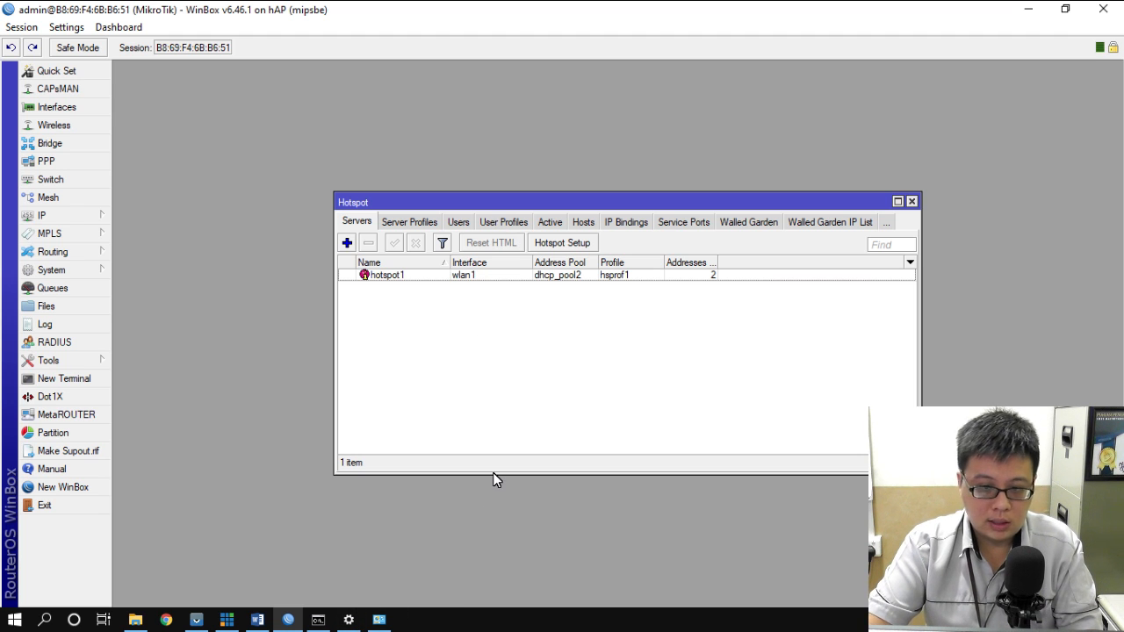
pyautogui.click(416, 223)
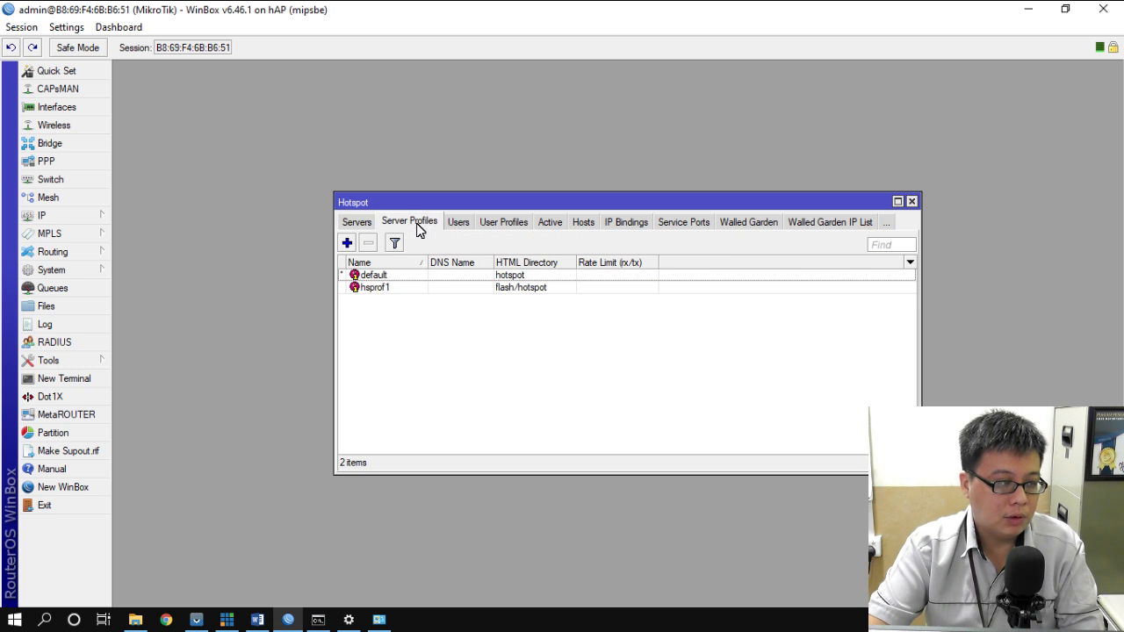
# - Tick Use RADIUS in hotspot profile hsprof1, save it, and close the Hotspot window
pyautogui.doubleClick(384, 290)
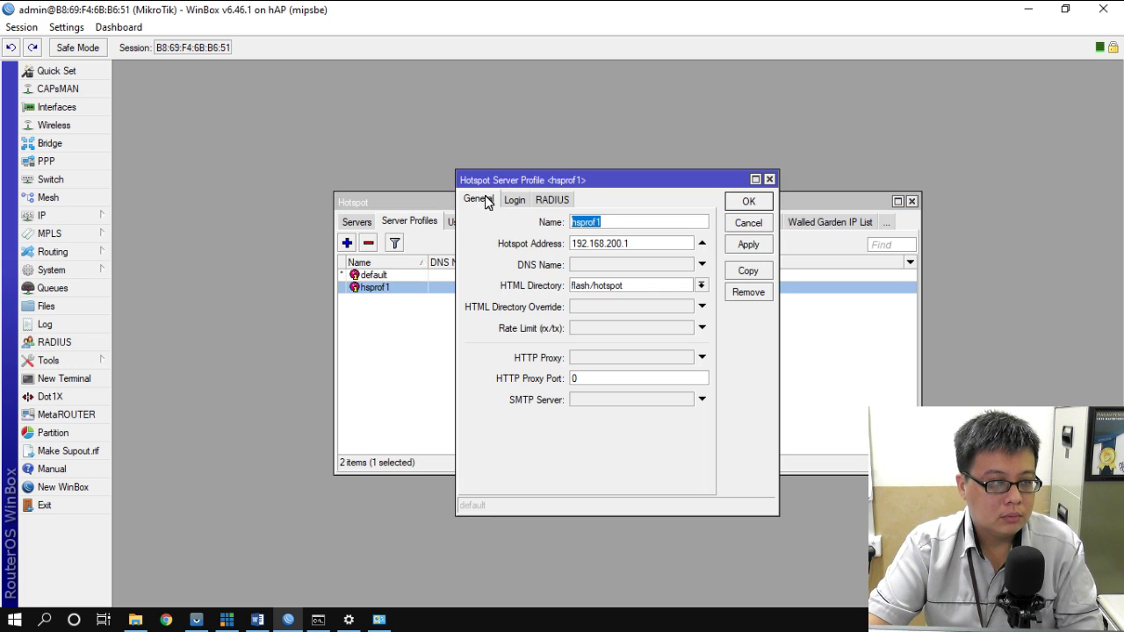
pyautogui.click(555, 200)
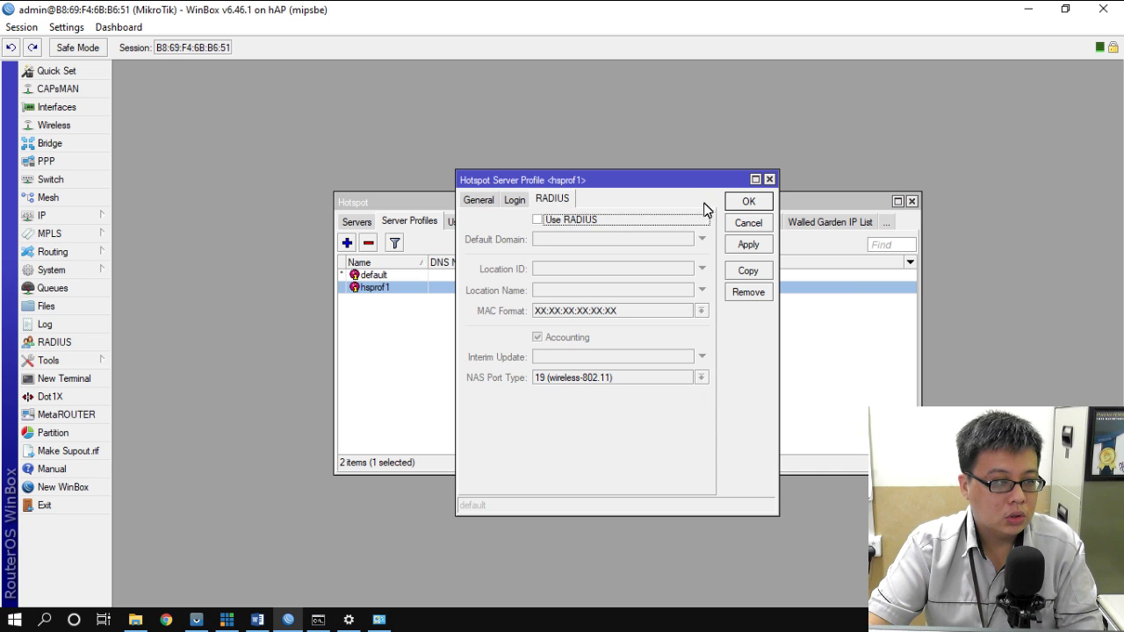
pyautogui.click(538, 220)
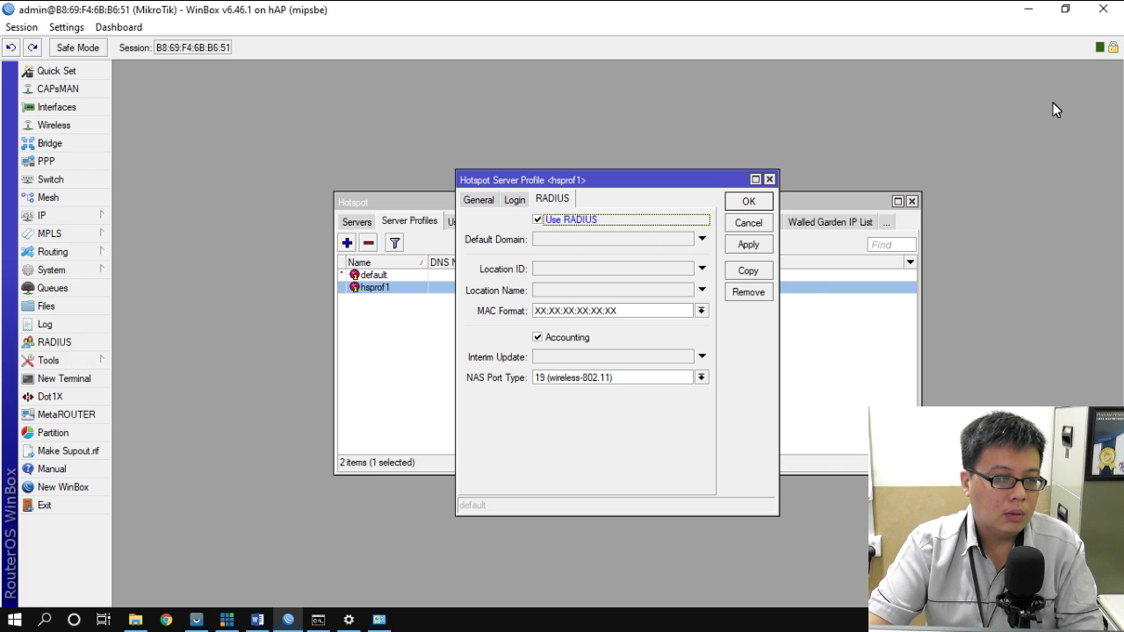
pyautogui.click(754, 206)
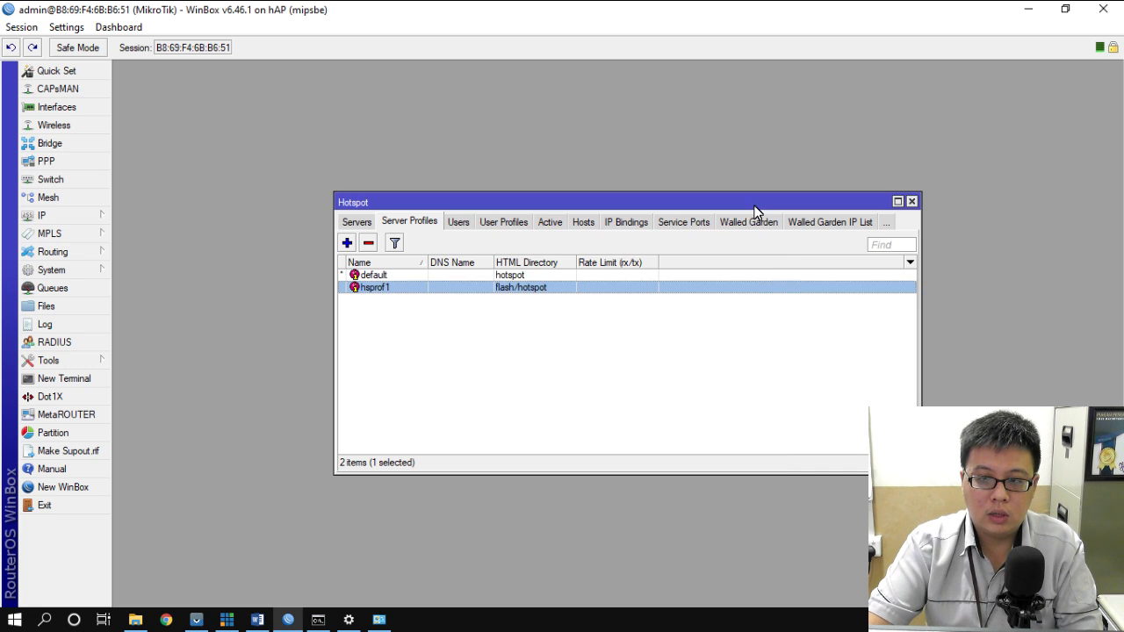
pyautogui.click(913, 202)
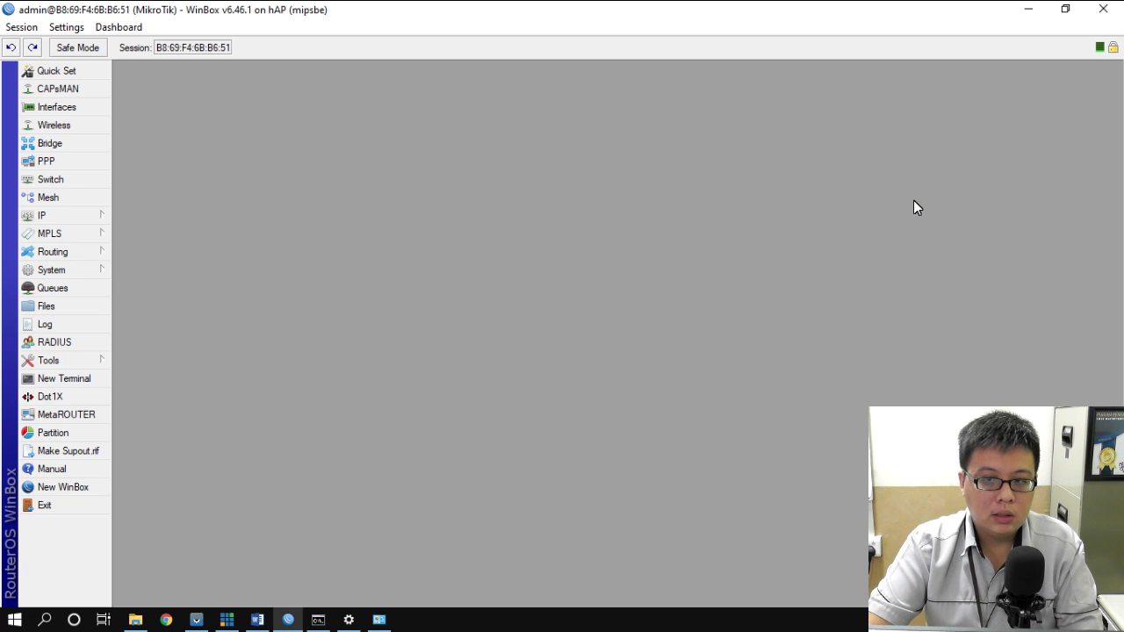
# - Add a hotspot RADIUS server at address 127.0.0.1 with its secret entered
pyautogui.click(64, 345)
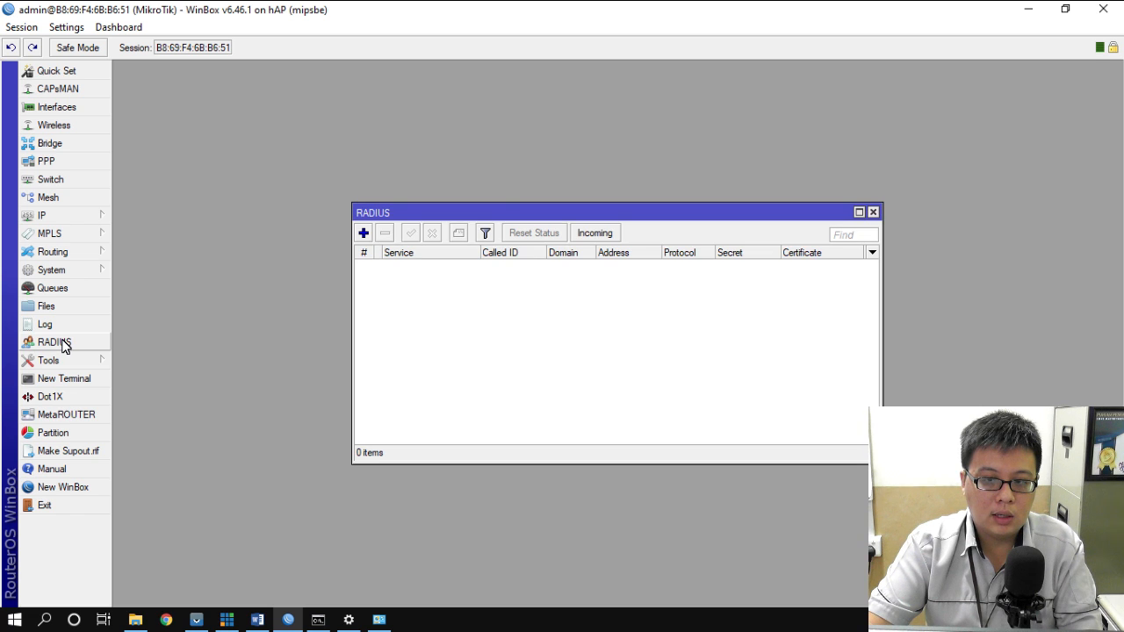
pyautogui.click(363, 232)
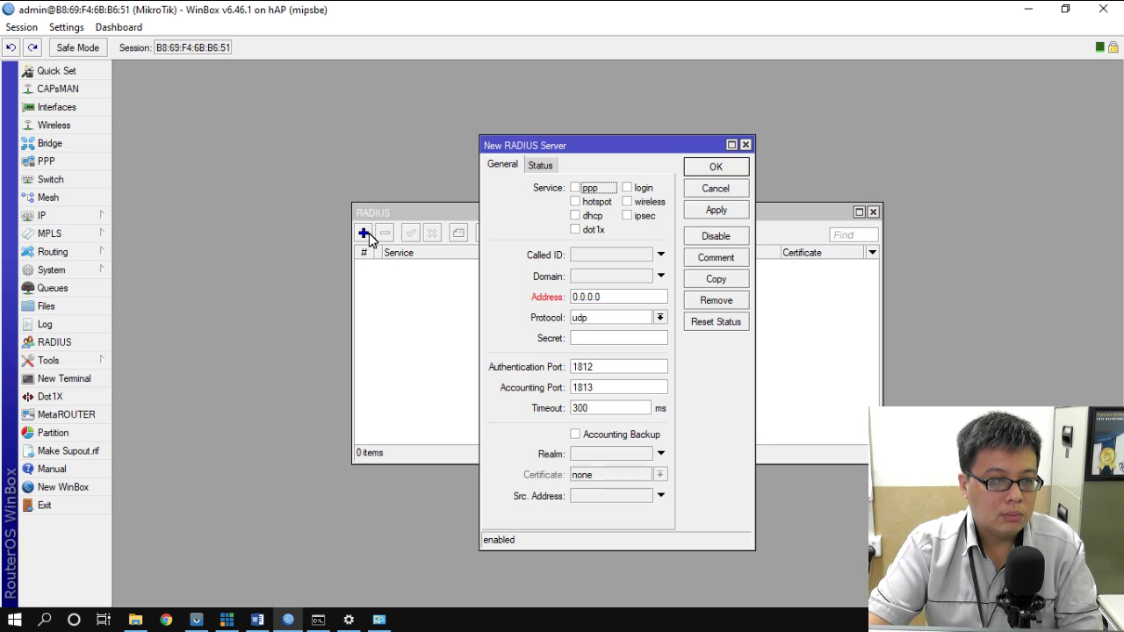
pyautogui.click(577, 203)
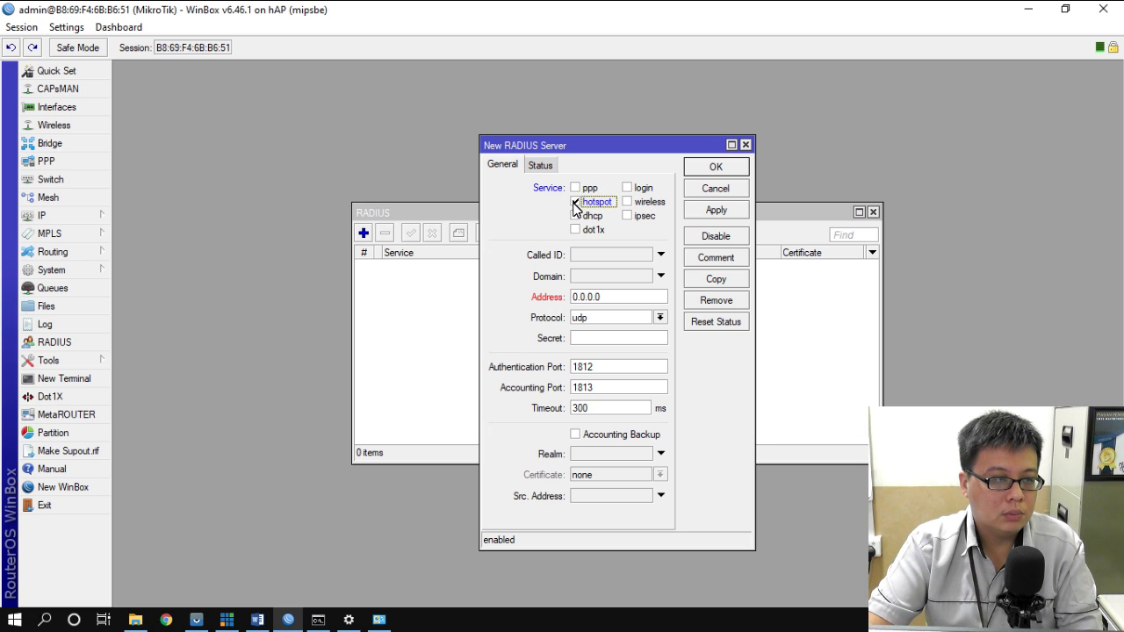
pyautogui.click(582, 298)
pyautogui.doubleClick(582, 298)
pyautogui.write('127.0.0.1')
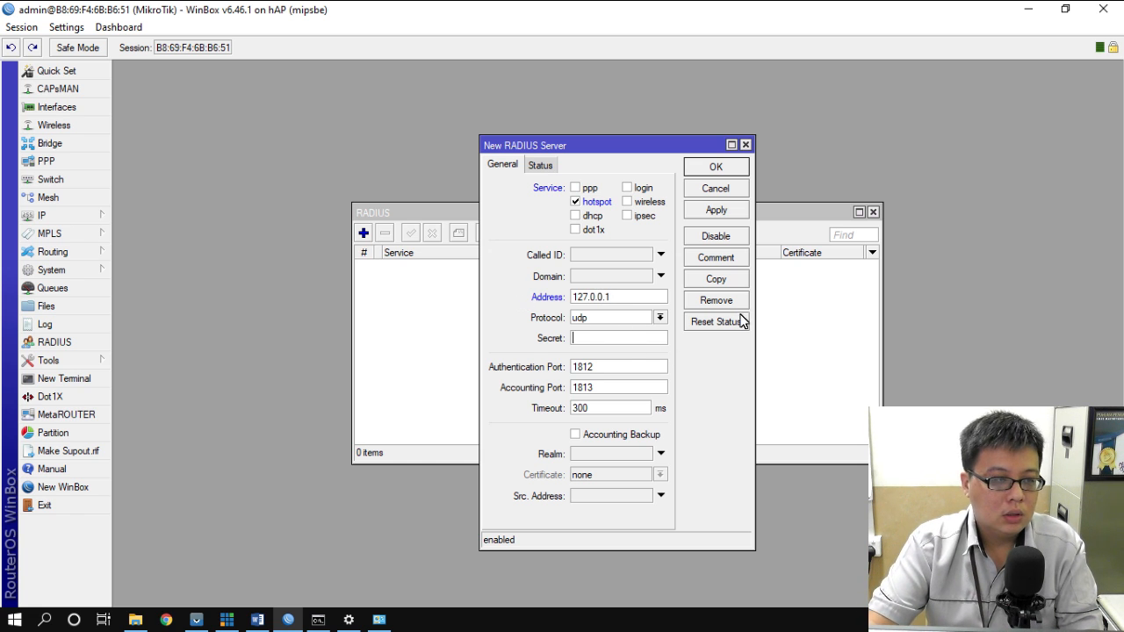
pyautogui.write('**')
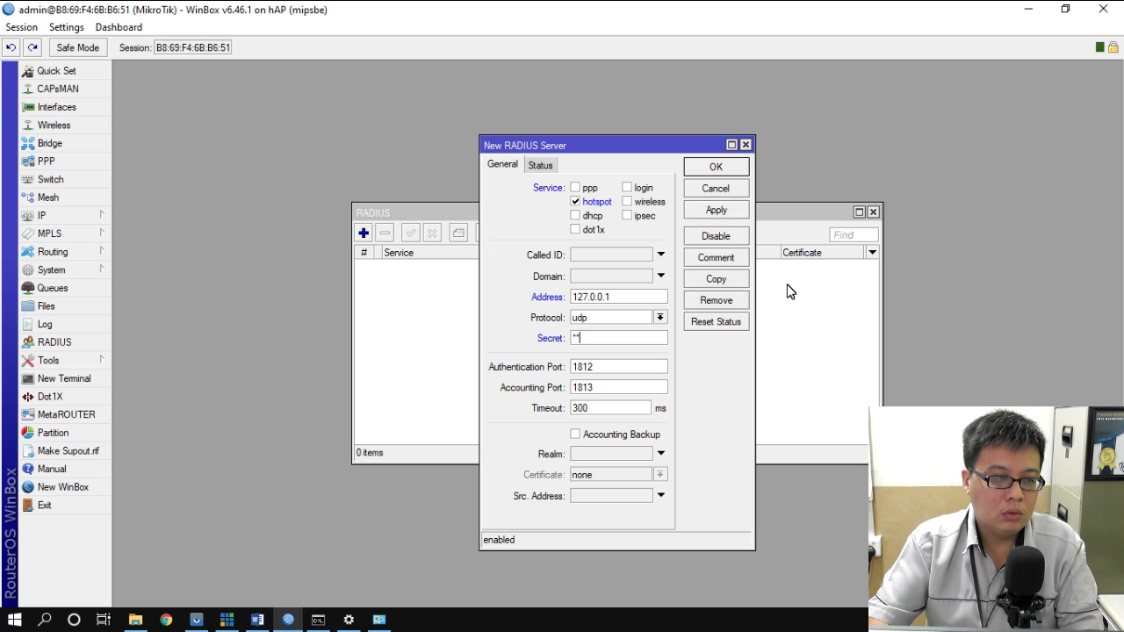
pyautogui.write('*')
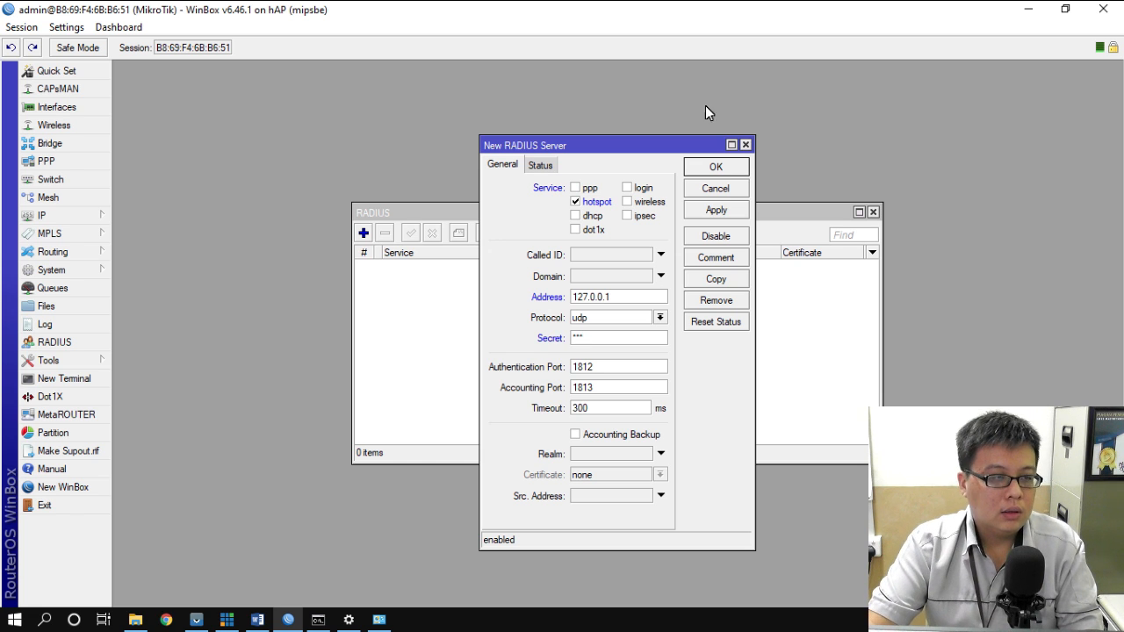
pyautogui.click(717, 167)
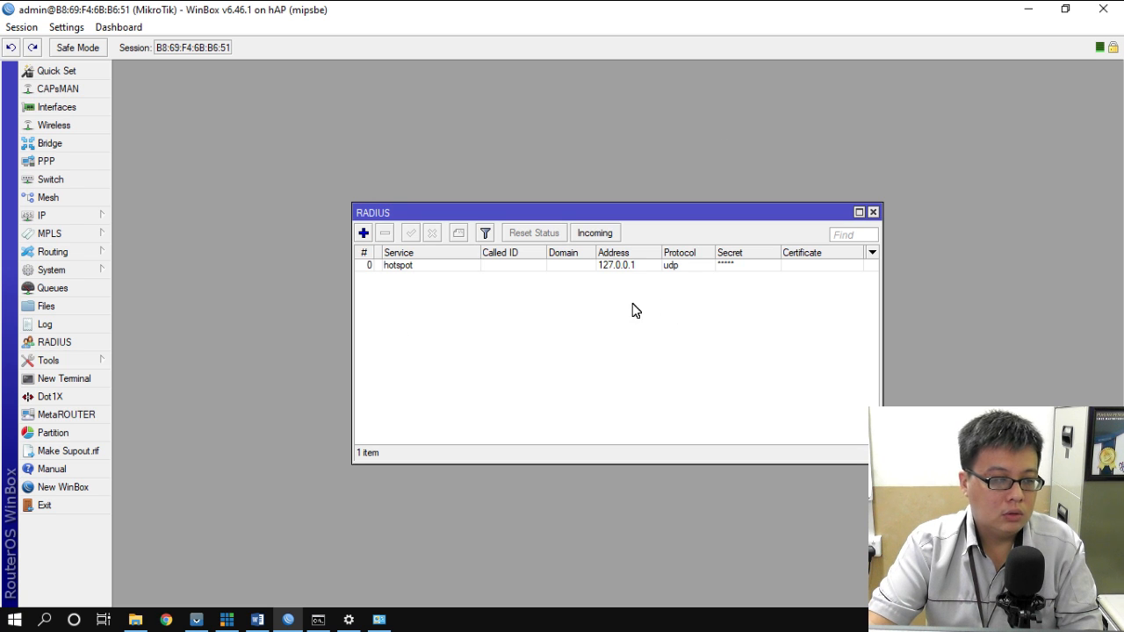
# - Log in to User Manager at 192.168.100.1/userman in Chrome as admin, then return to WinBox
pyautogui.click(166, 620)
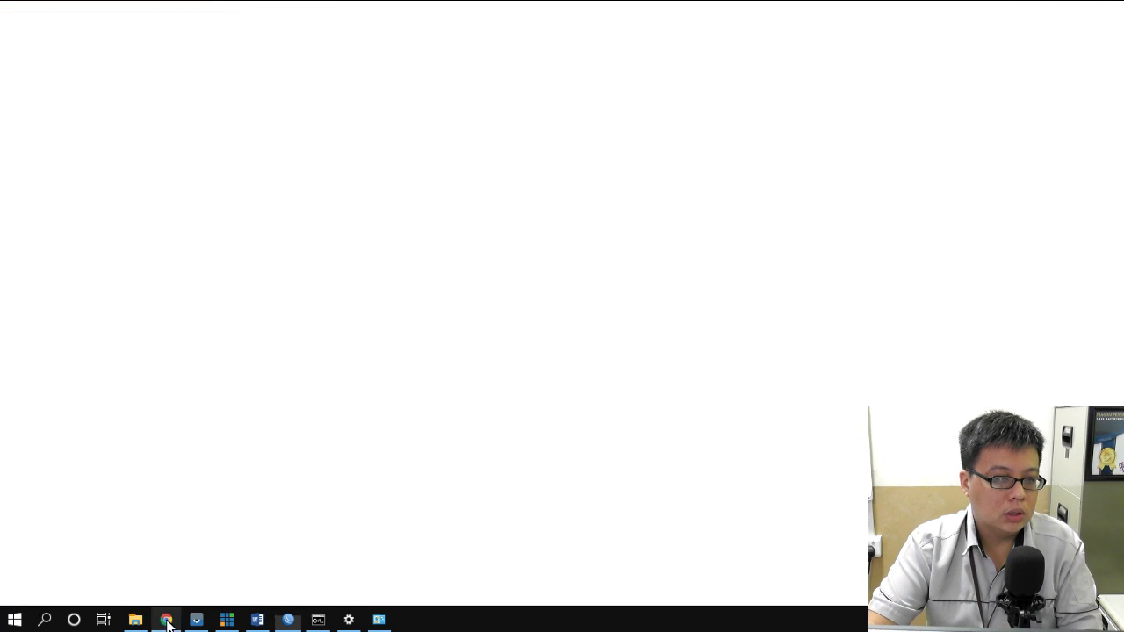
pyautogui.click(326, 44)
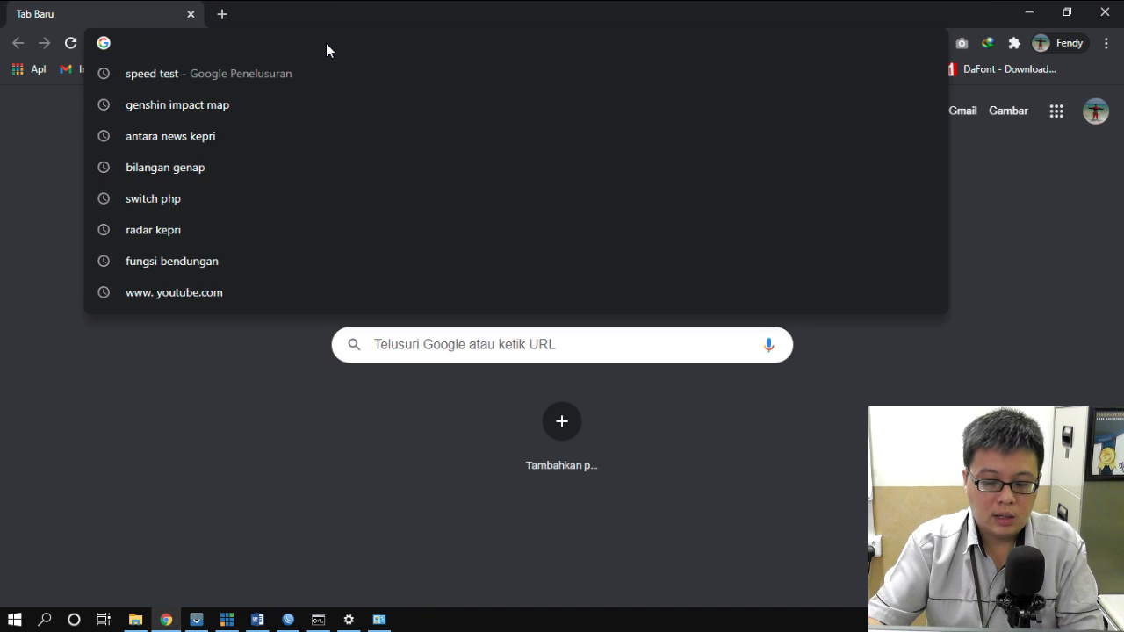
pyautogui.write('192.1')
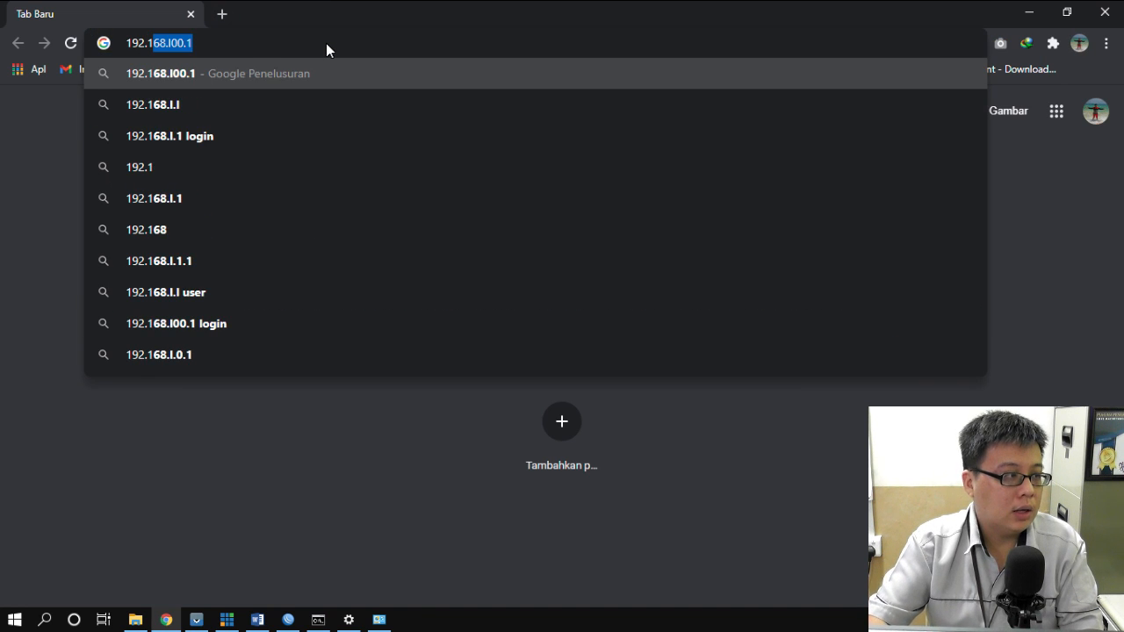
pyautogui.write('68.100')
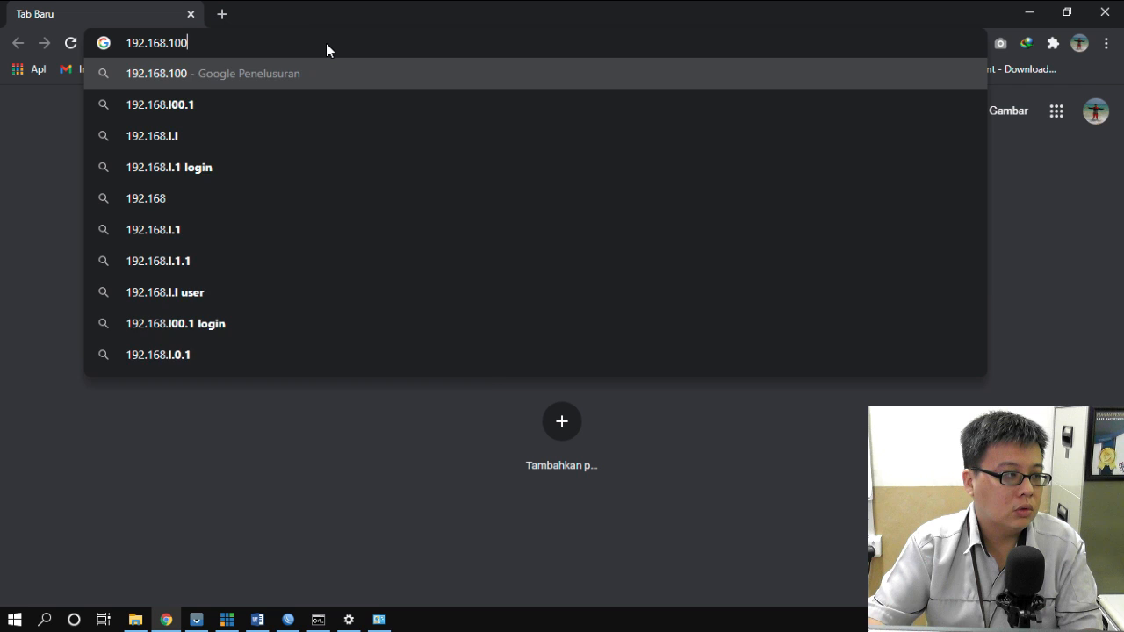
pyautogui.write('.1')
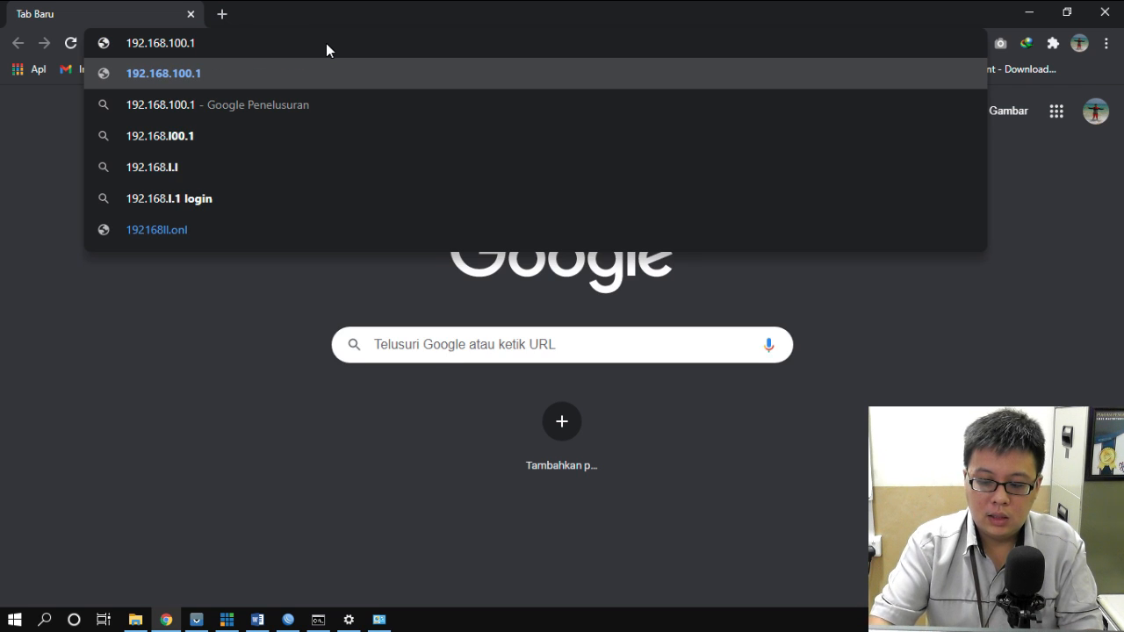
pyautogui.write('/userman')
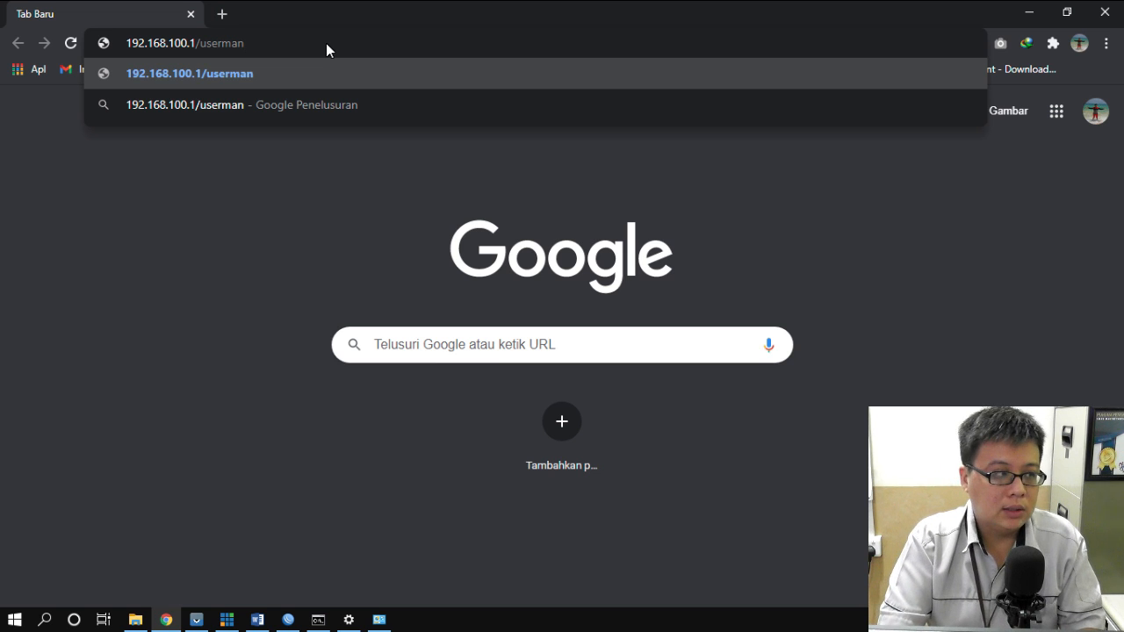
pyautogui.press('Return')
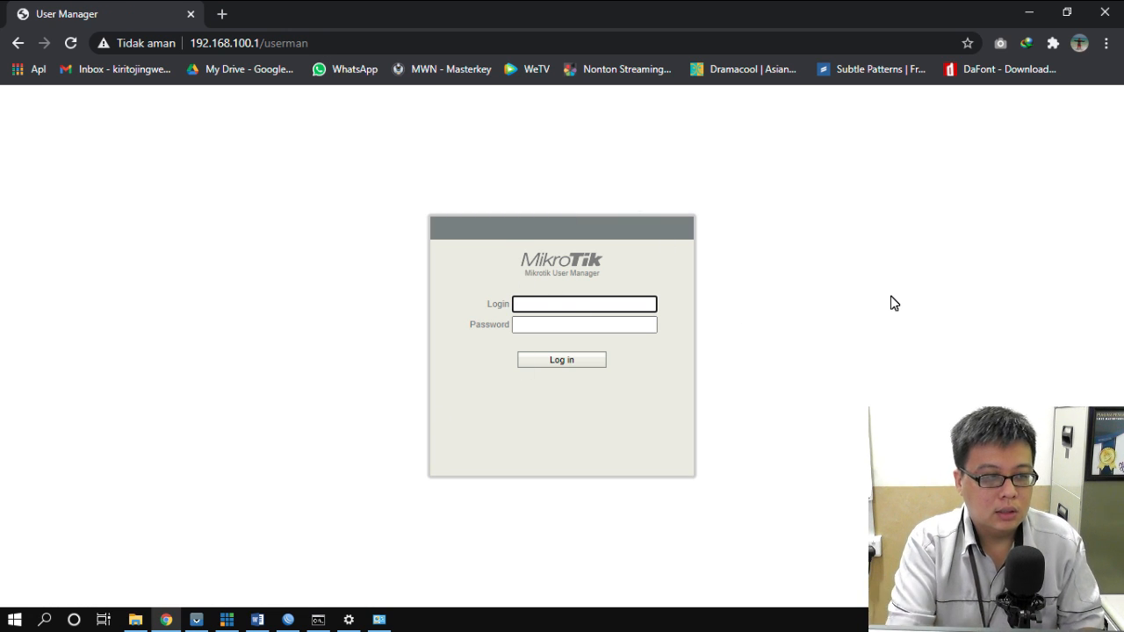
pyautogui.write('admin')
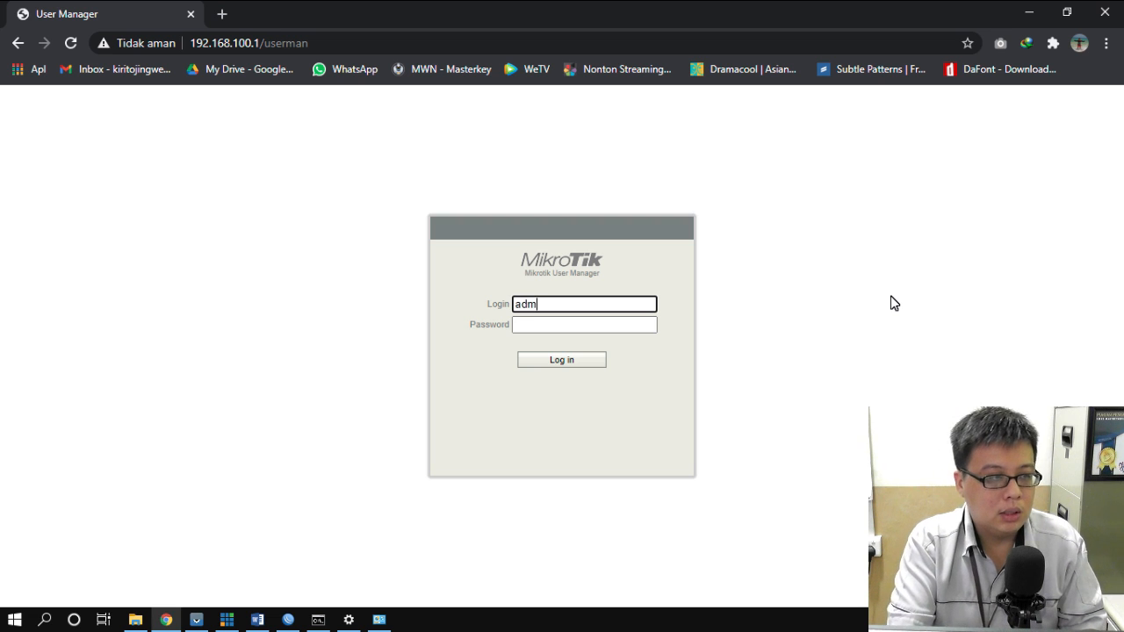
pyautogui.click(563, 360)
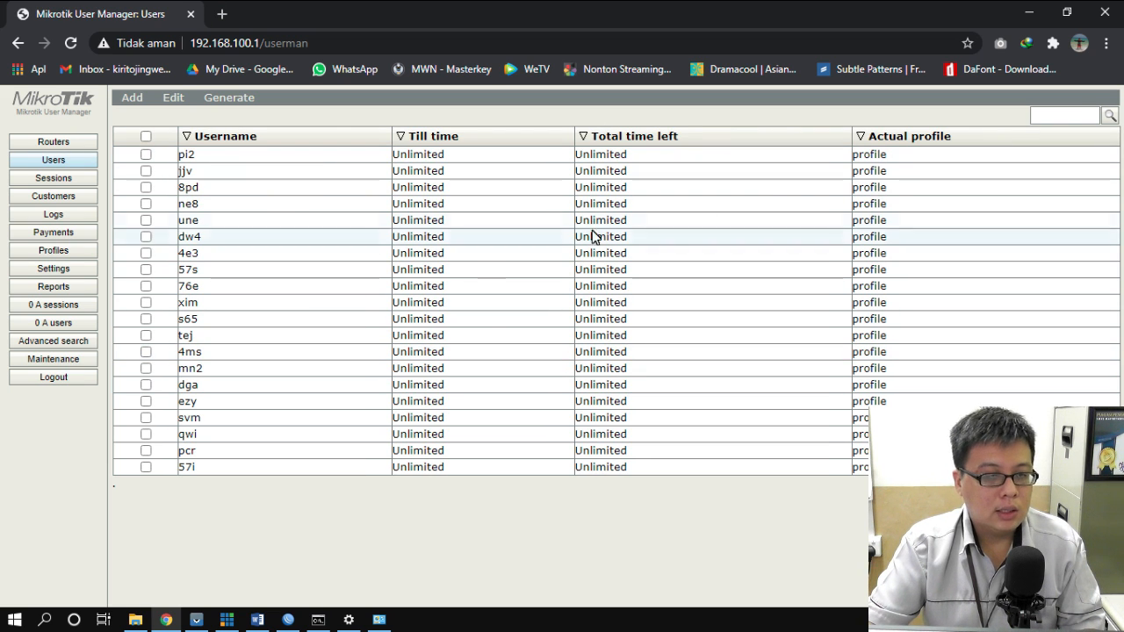
pyautogui.click(1030, 13)
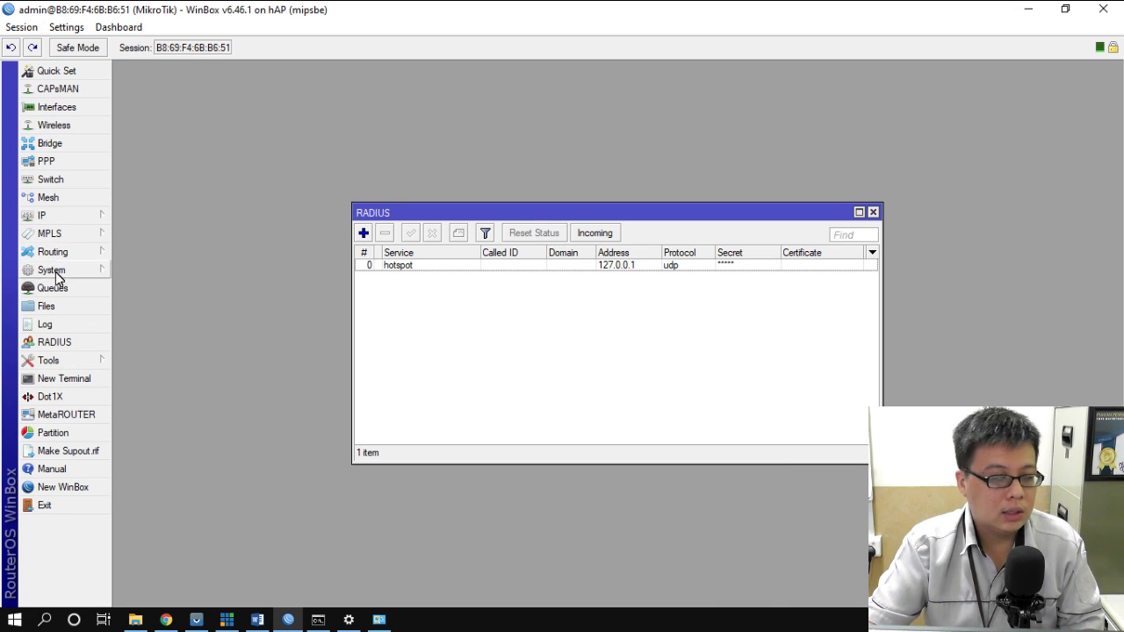
# - Open a New Terminal and enter the 'tool user-manager' command context
pyautogui.click(56, 380)
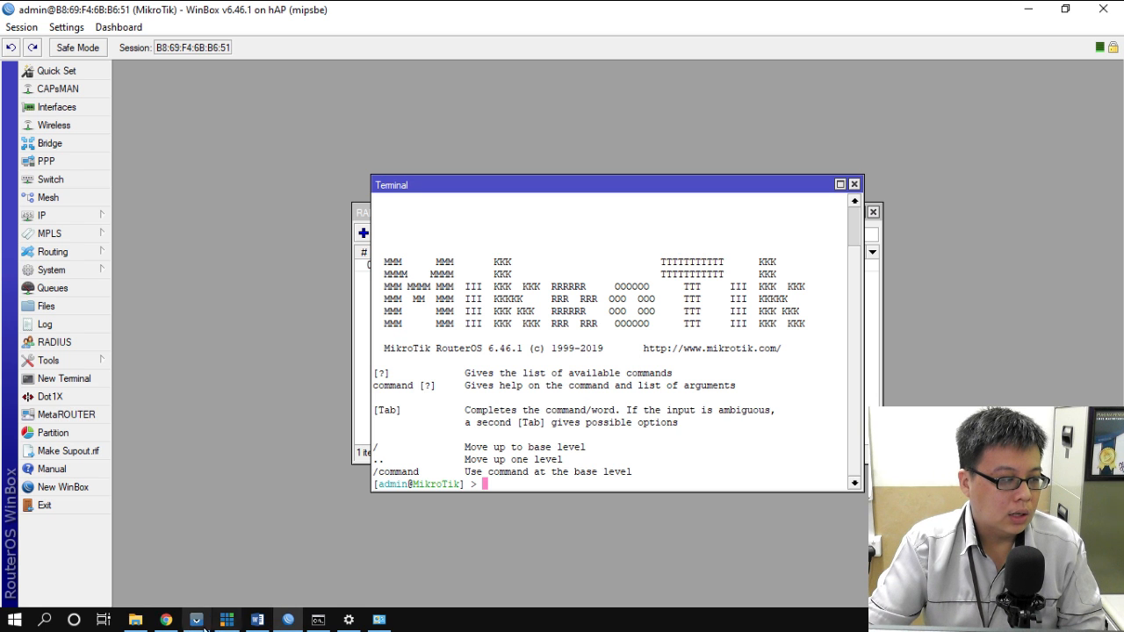
pyautogui.click(166, 620)
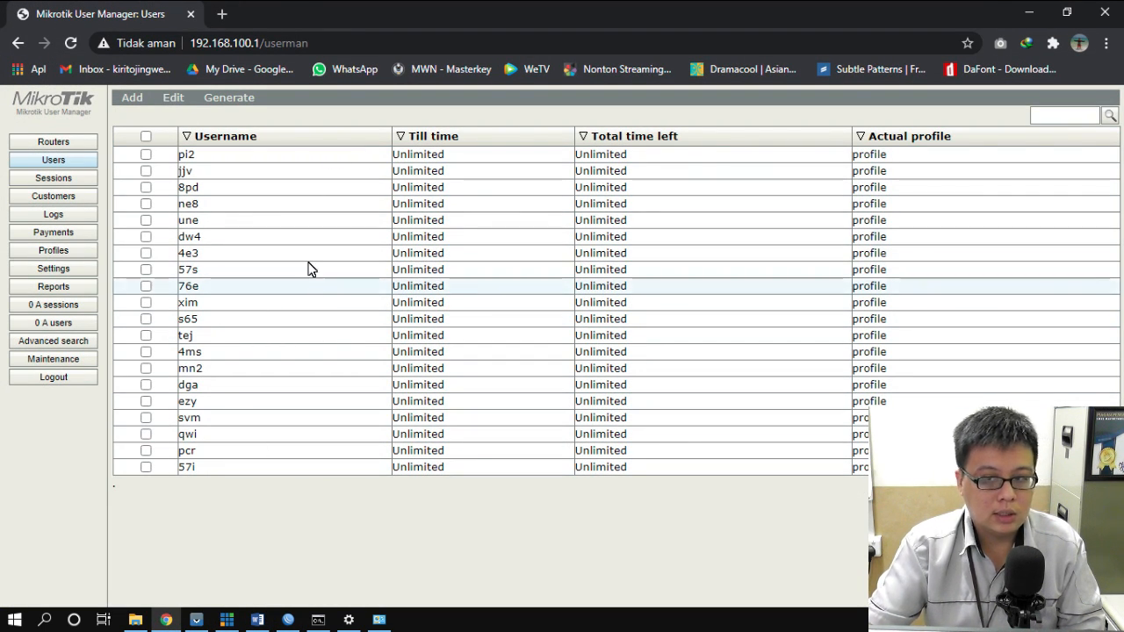
pyautogui.click(1029, 14)
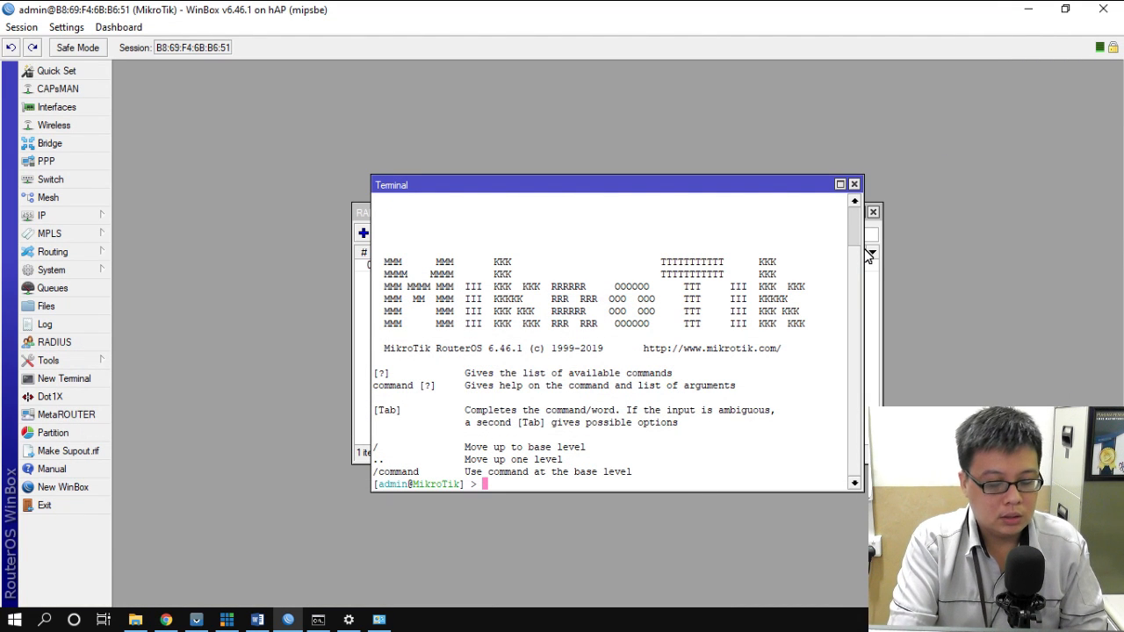
pyautogui.write('to')
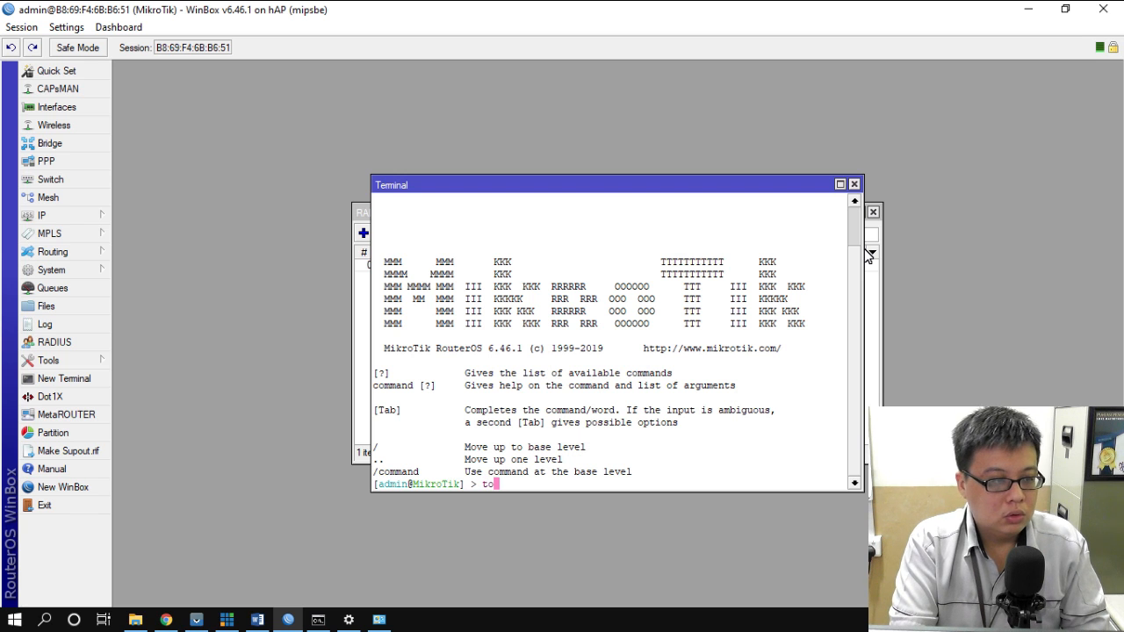
pyautogui.write('ol use')
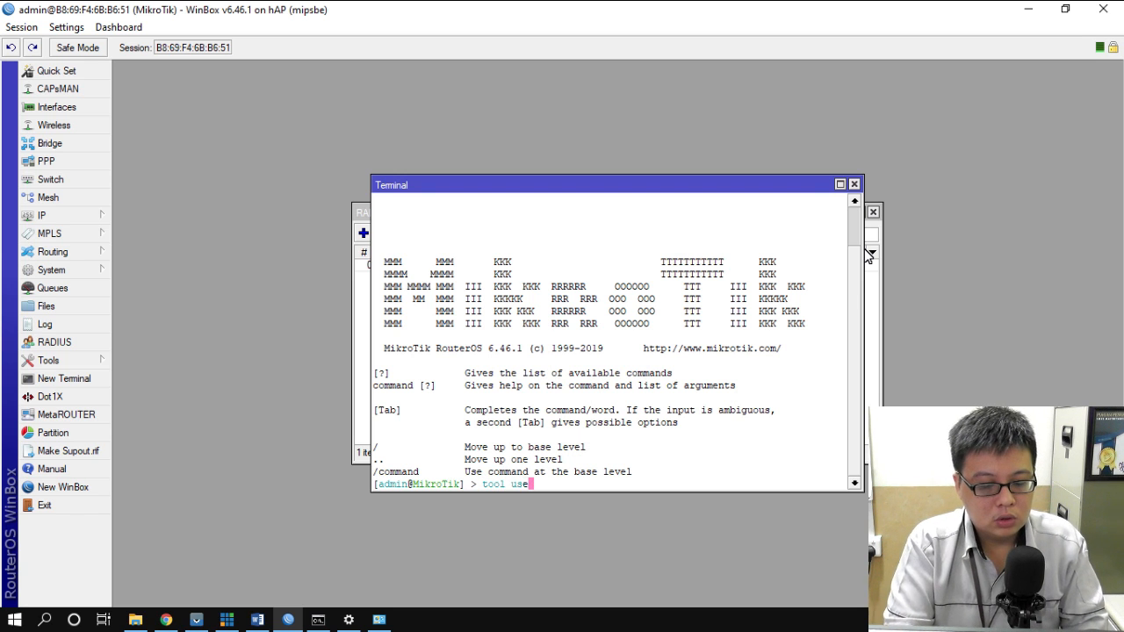
pyautogui.write('r-manager')
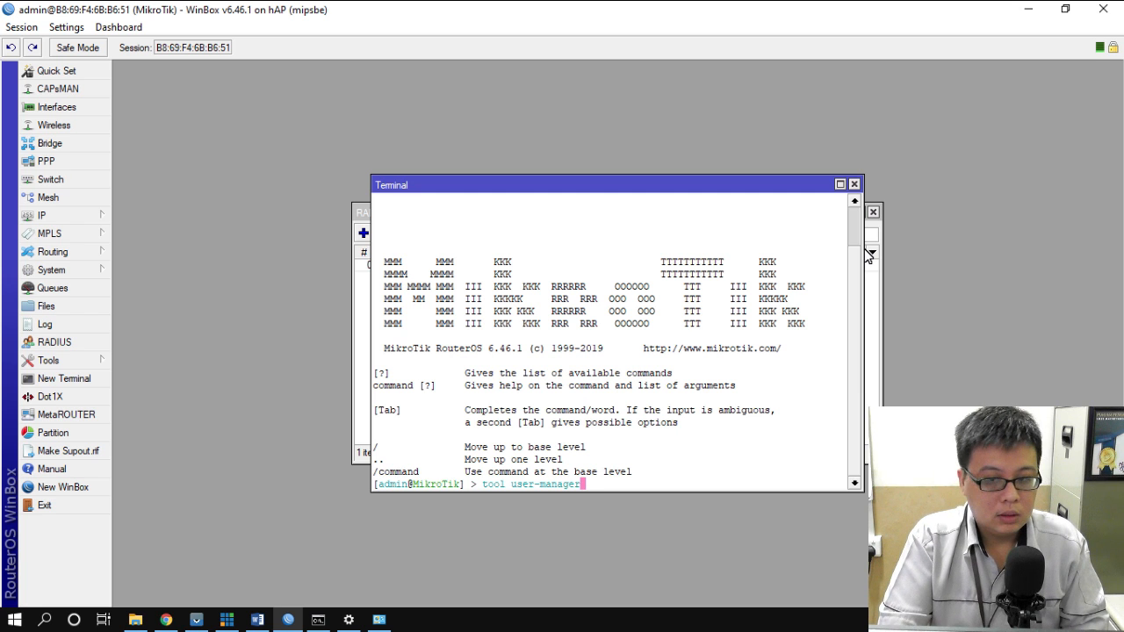
pyautogui.press('Return')
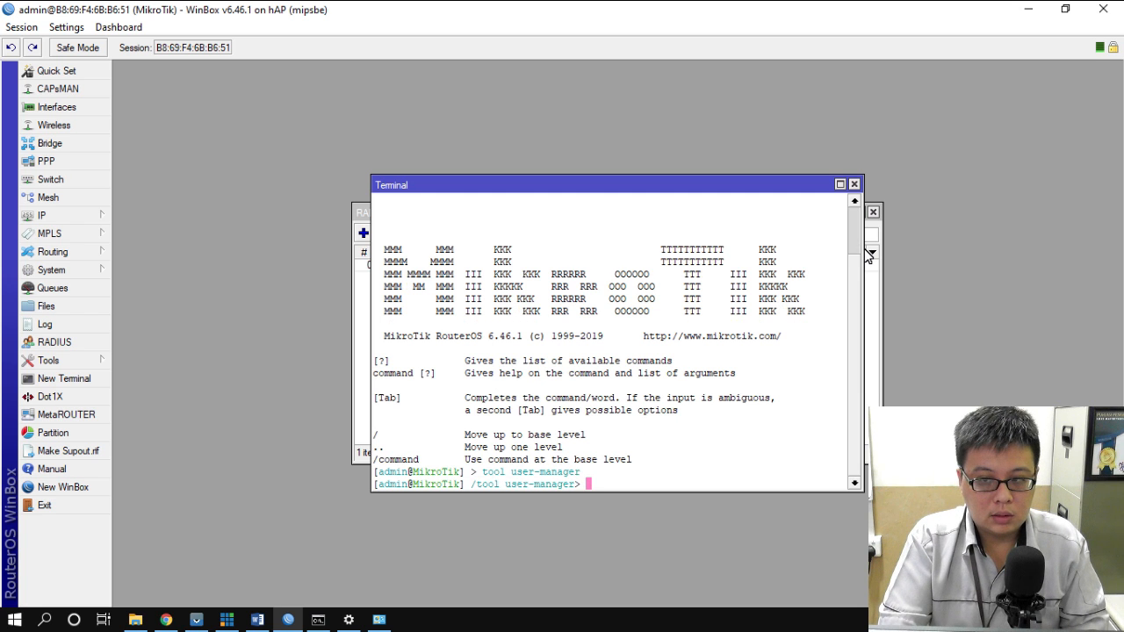
# - Run 'database clear' and 'database clear-log', confirming each with y, then close the terminal
pyautogui.write('databse')
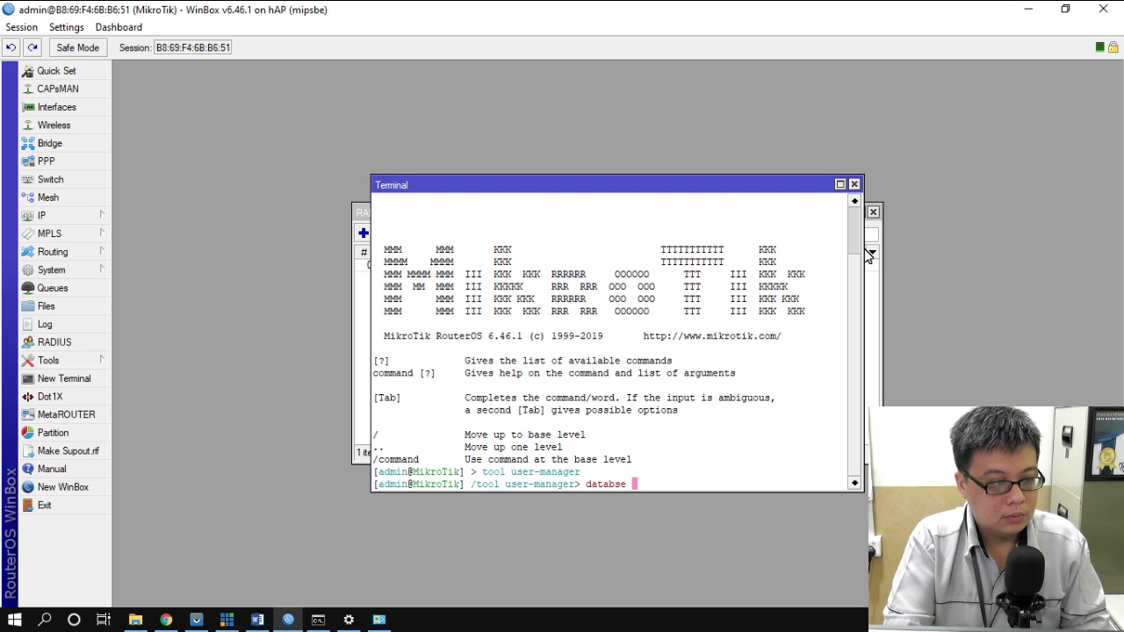
pyautogui.press('BackSpace')
pyautogui.press('BackSpace')
pyautogui.press('BackSpace')
pyautogui.write('as')
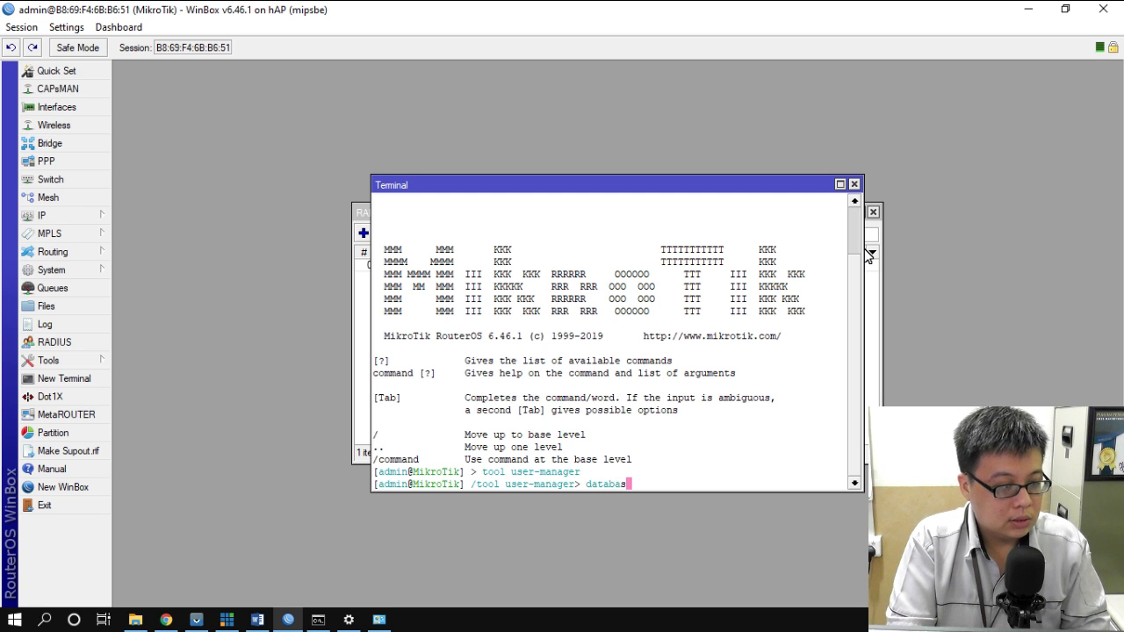
pyautogui.write('e clear')
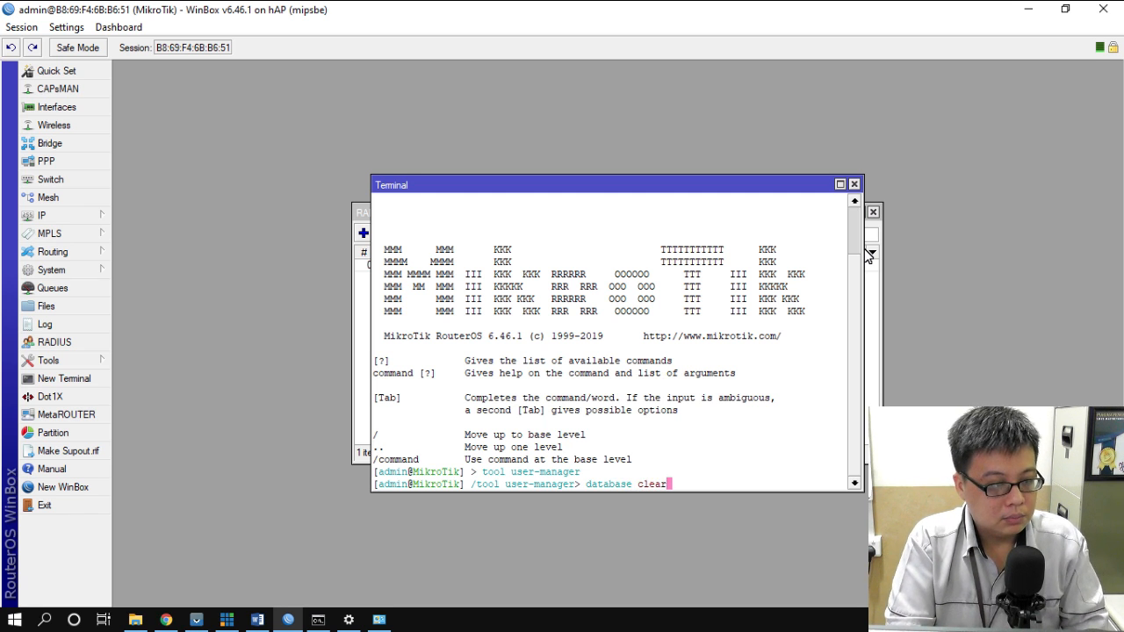
pyautogui.press('Return')
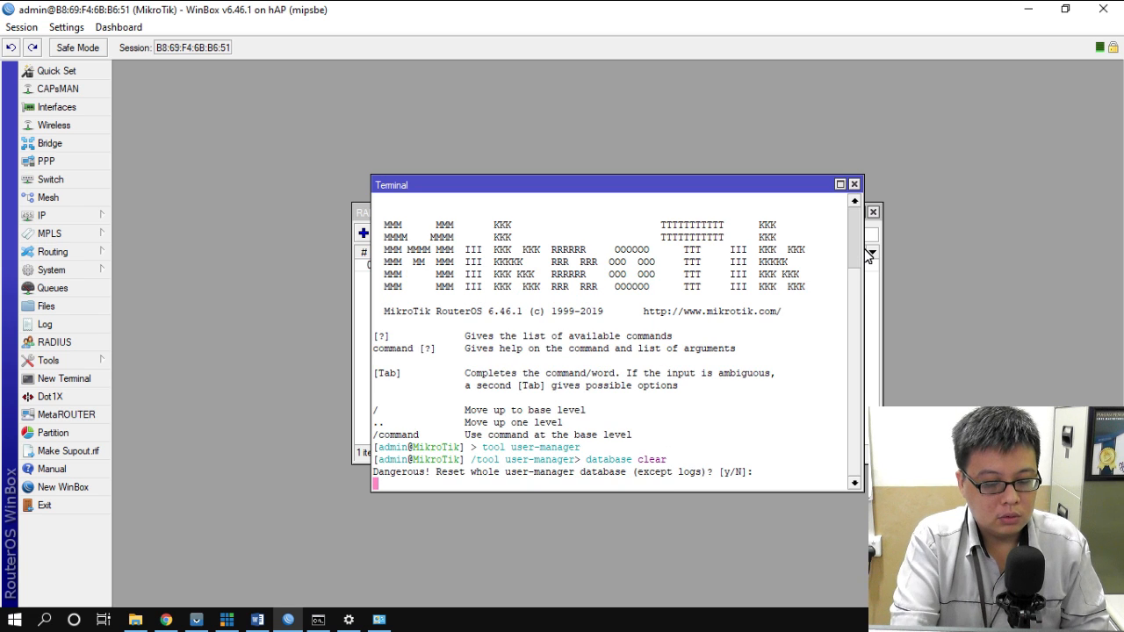
pyautogui.write('y')
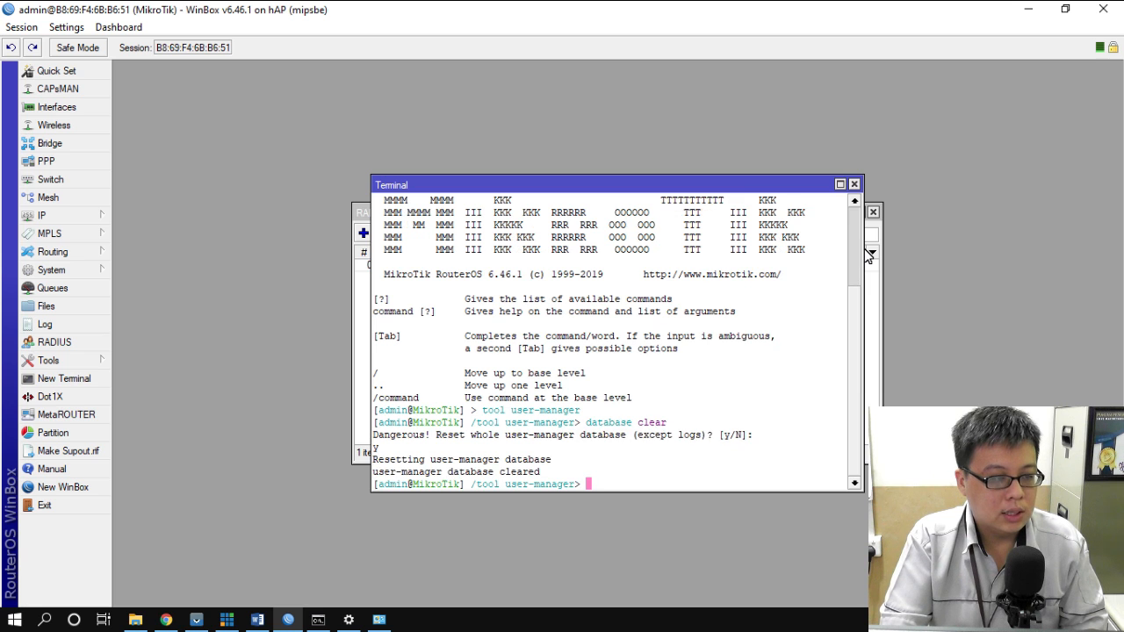
pyautogui.write('data')
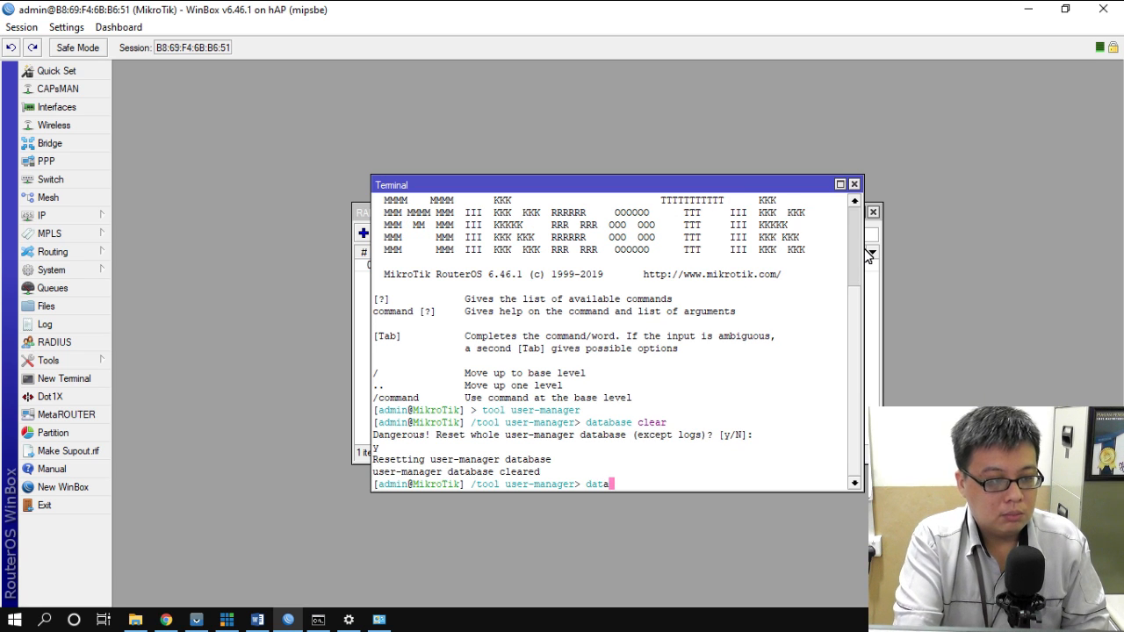
pyautogui.write('base ')
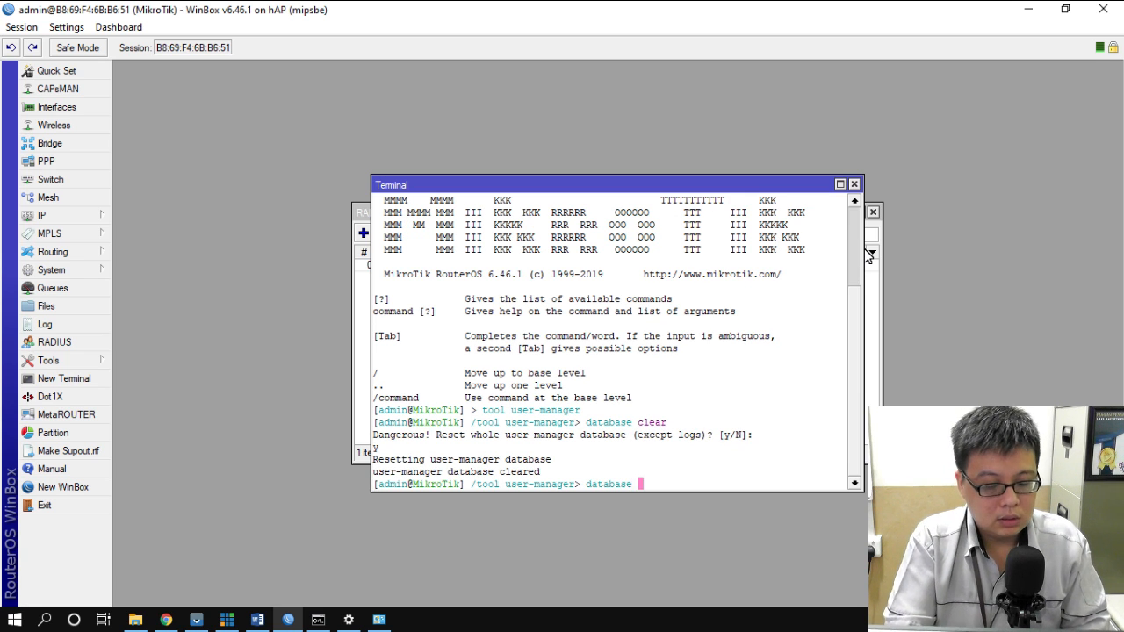
pyautogui.write('clear-')
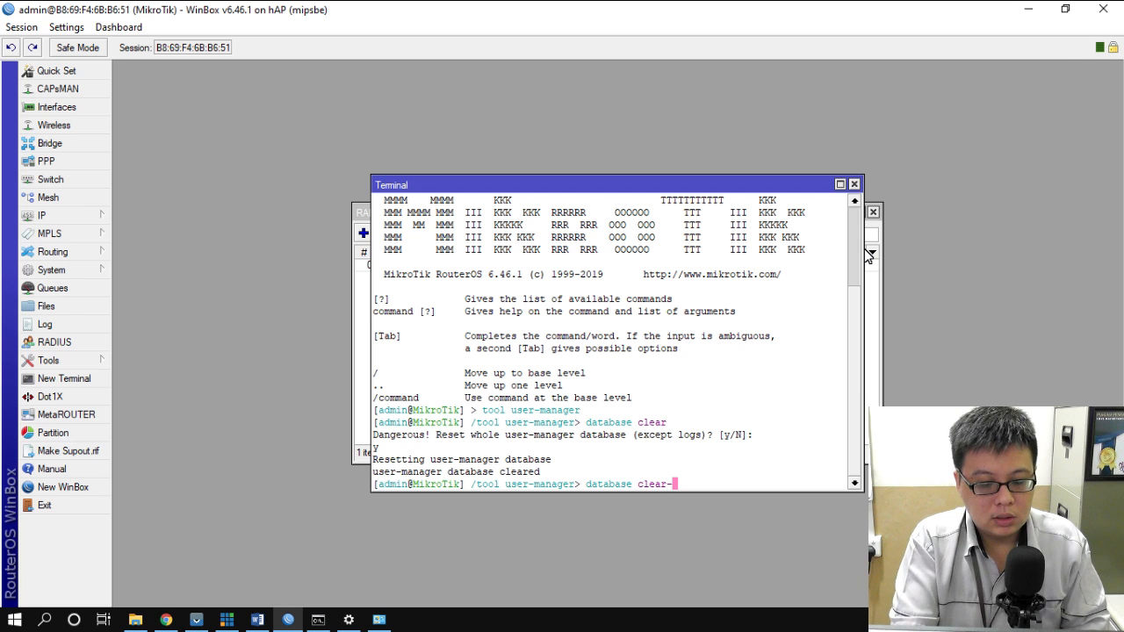
pyautogui.write('log')
pyautogui.press('Return')
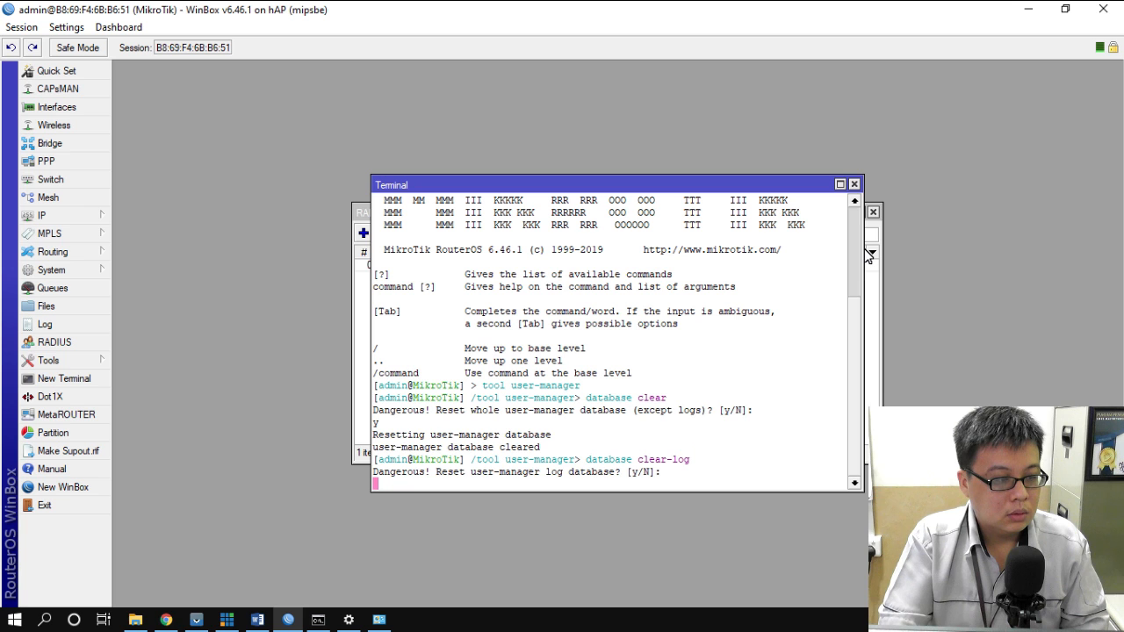
pyautogui.write('y')
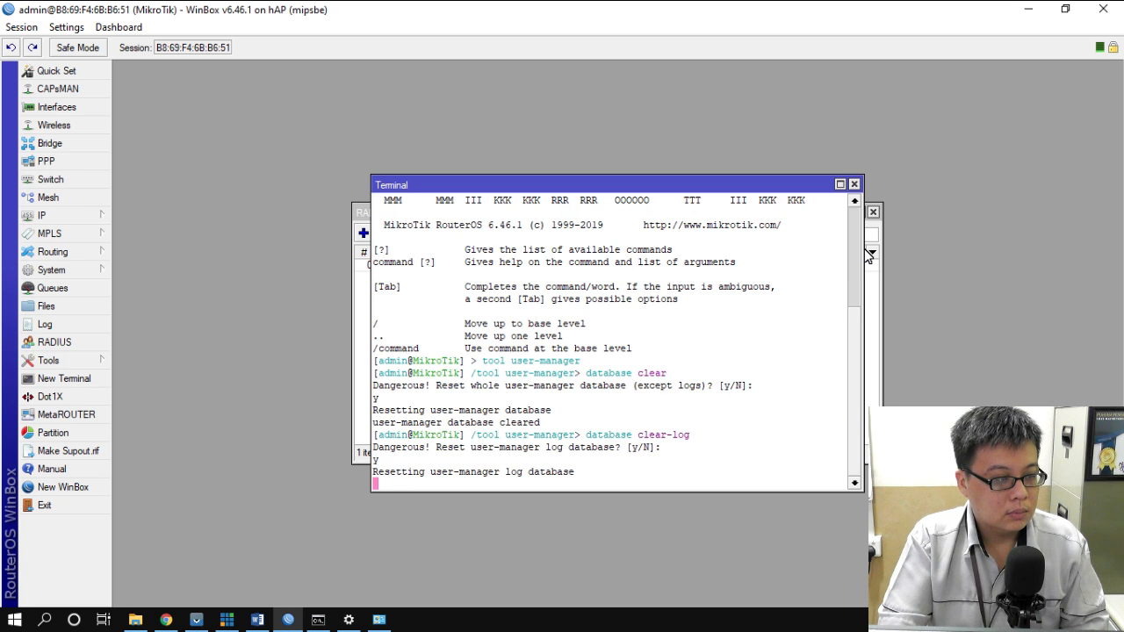
pyautogui.click(854, 185)
pyautogui.click(166, 620)
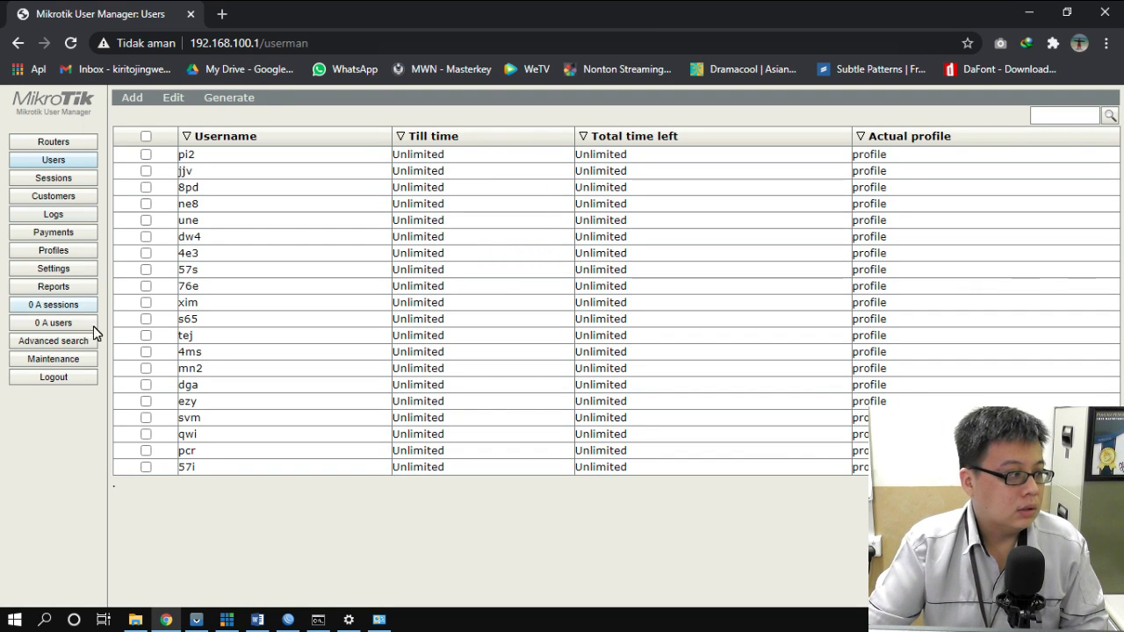
# - Log out and back in to User Manager as admin, then go to the Routers page
pyautogui.click(54, 380)
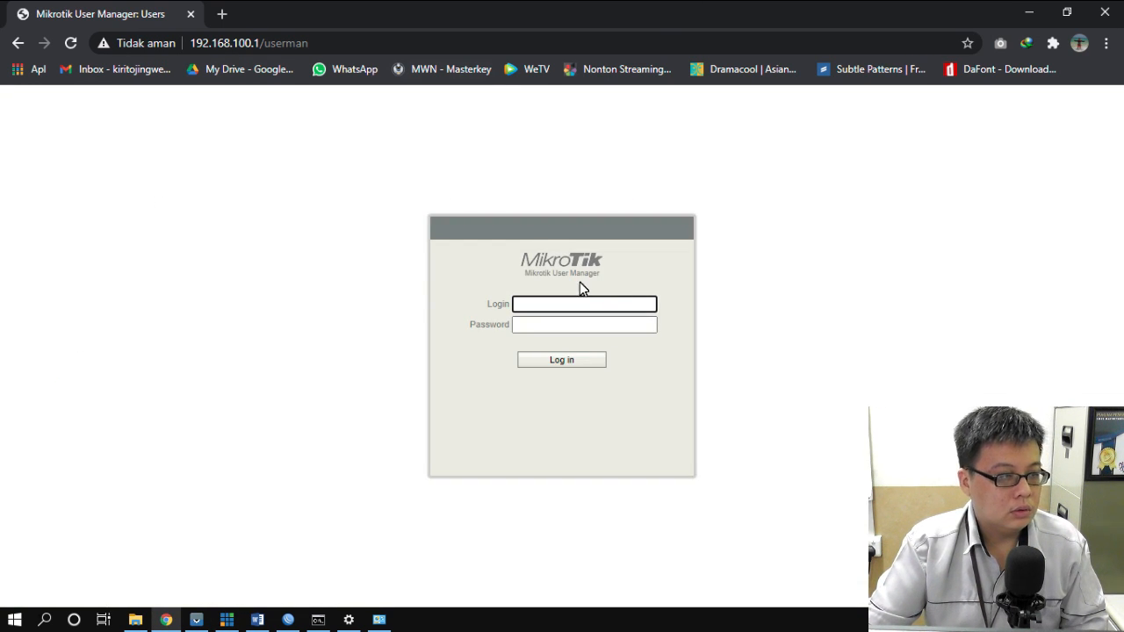
pyautogui.write('admin')
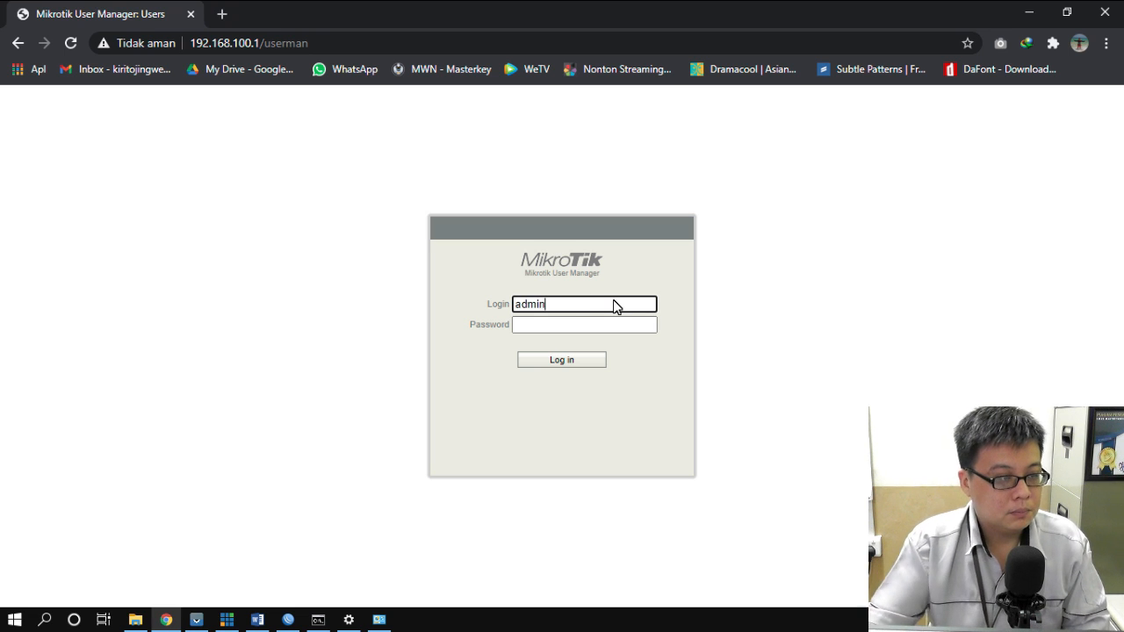
pyautogui.click(576, 360)
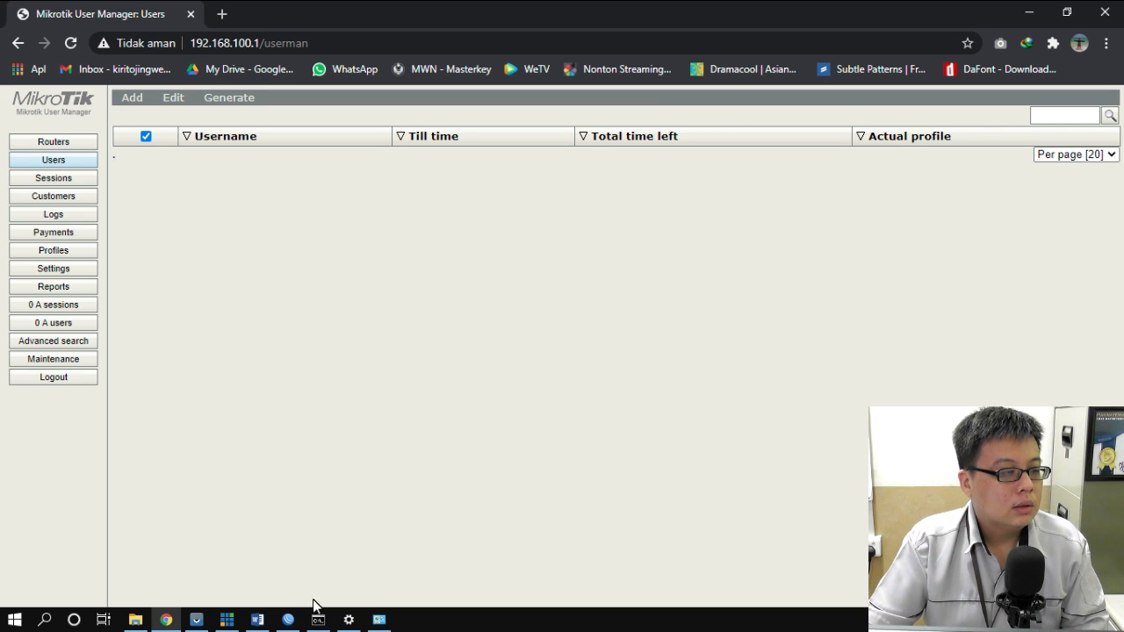
pyautogui.click(288, 619)
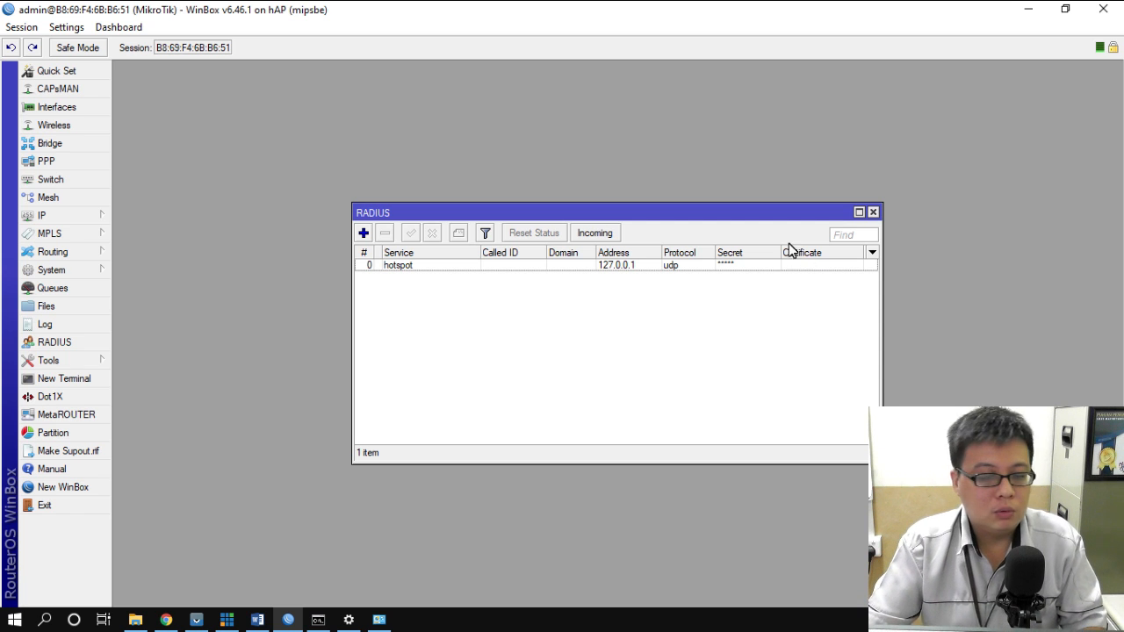
pyautogui.click(166, 619)
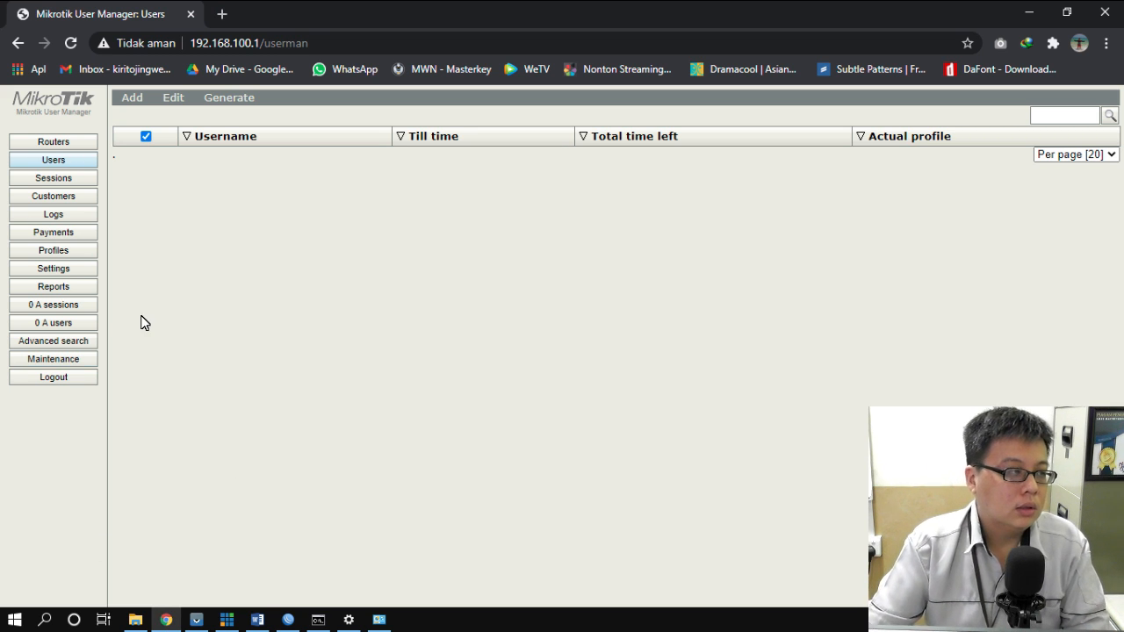
pyautogui.click(58, 144)
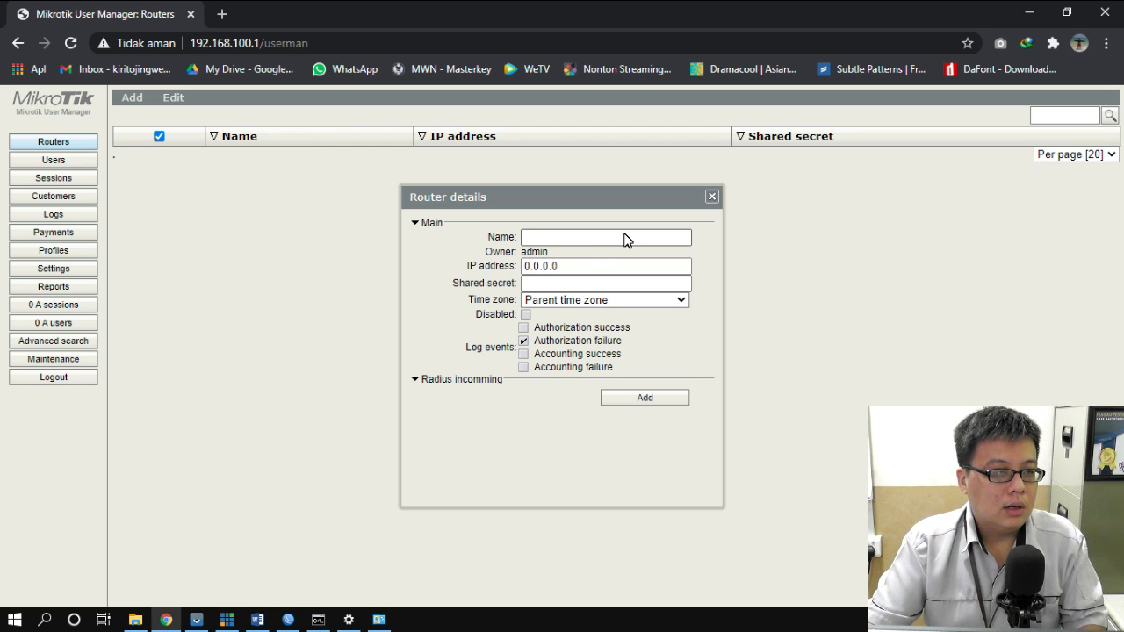
# - Add router 'hotspot' at 127.0.0.1 with a shared secret and time zone +07:00
pyautogui.click(587, 238)
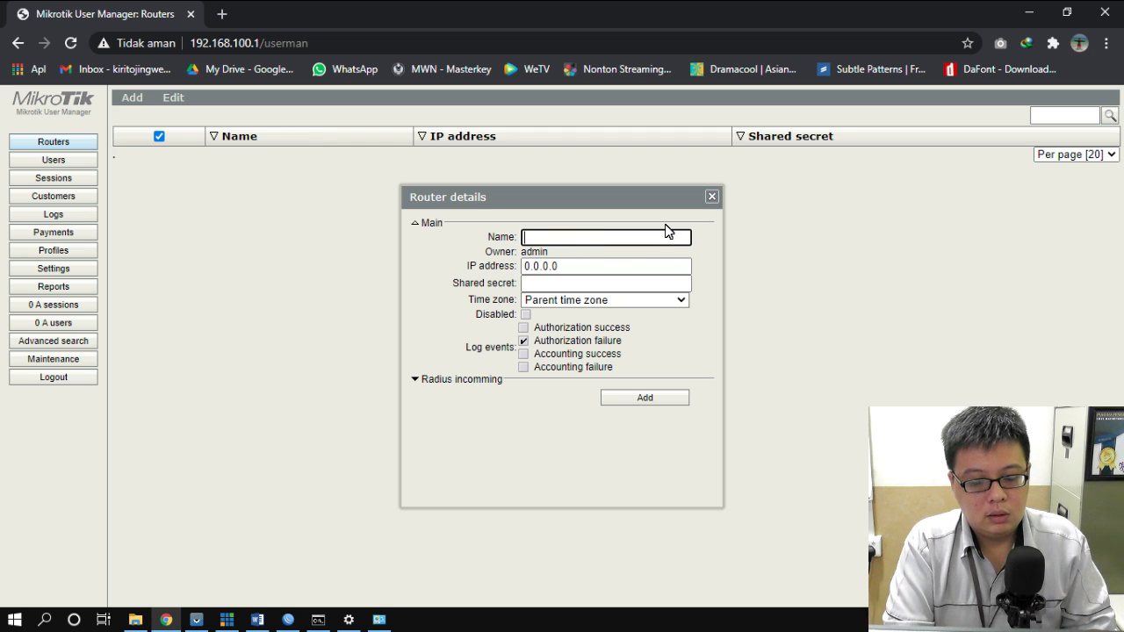
pyautogui.write('hotspot')
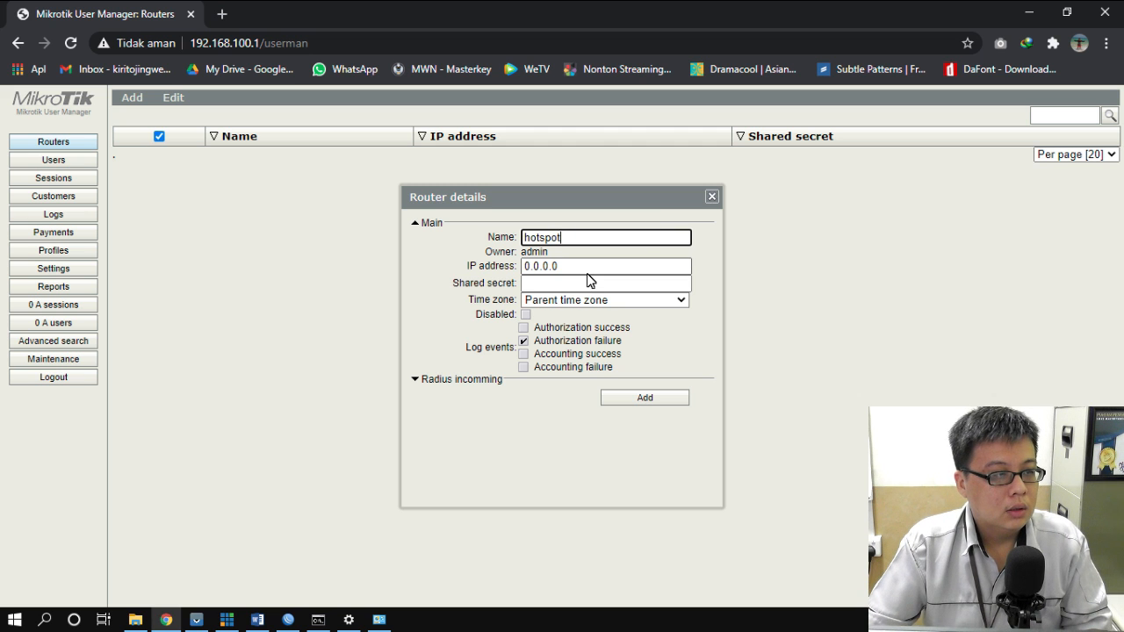
pyautogui.press('Tab')
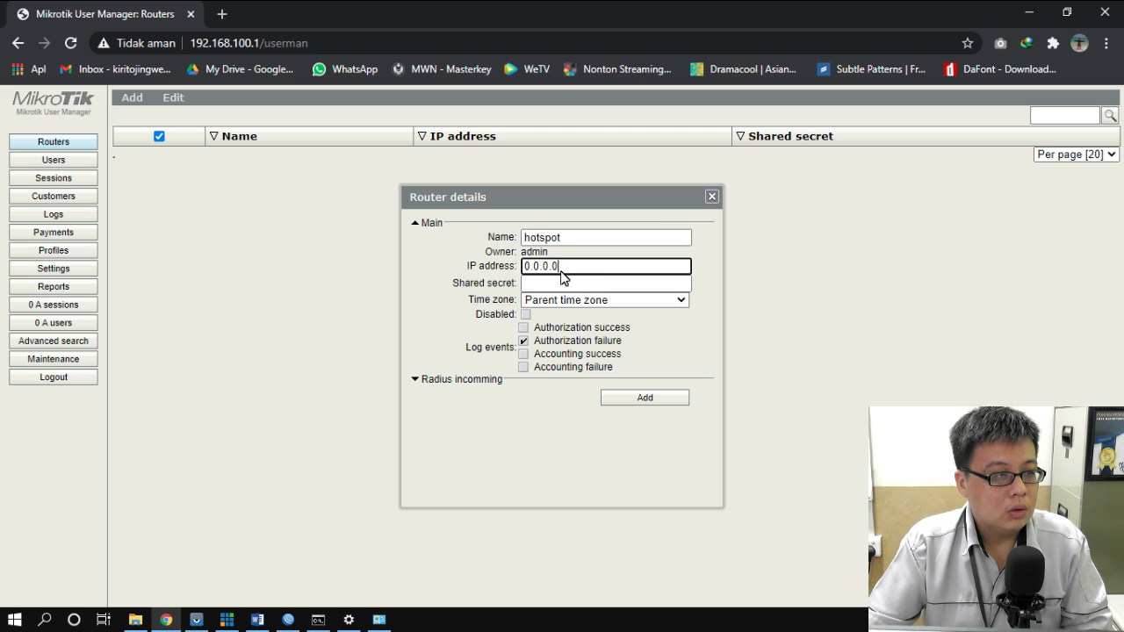
pyautogui.write('192.16')
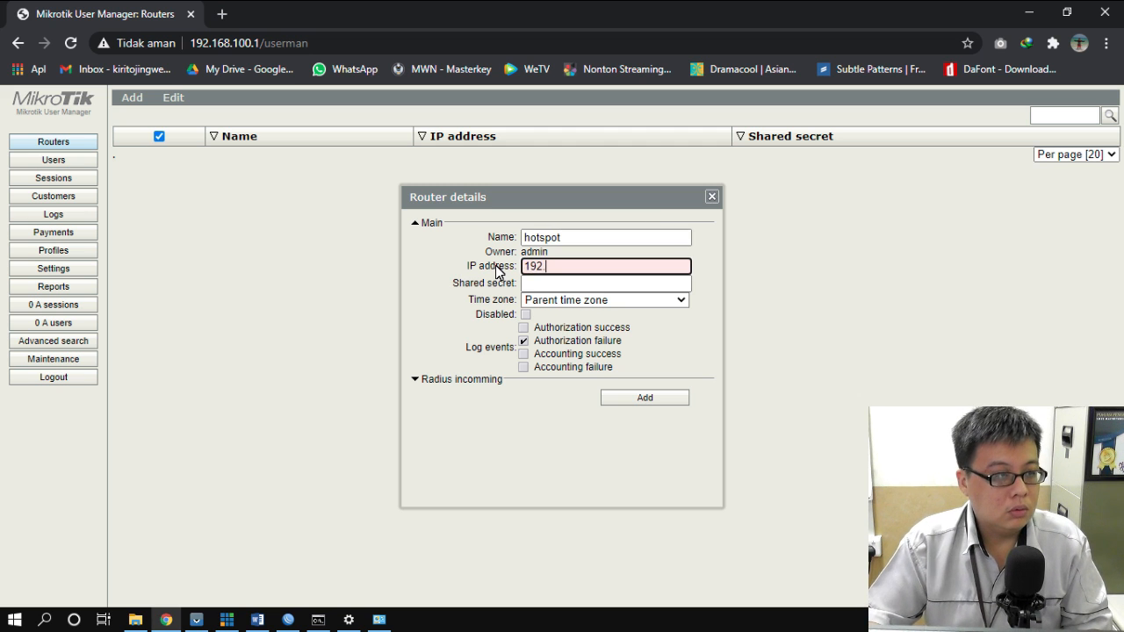
pyautogui.press('BackSpace')
pyautogui.press('BackSpace')
pyautogui.write('127.0.0.1')
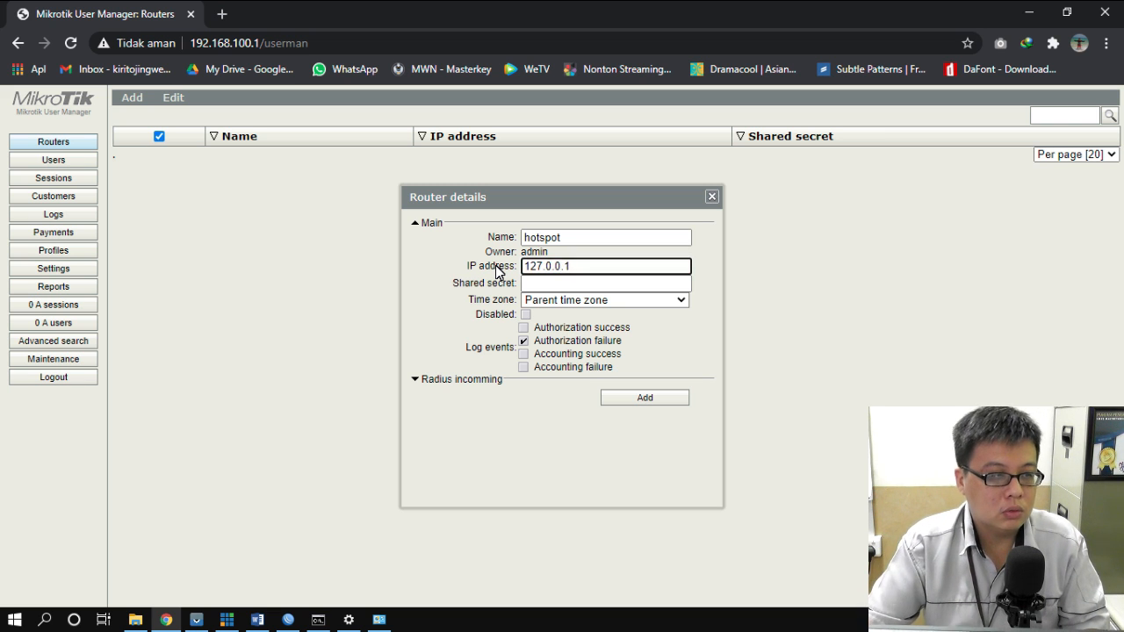
pyautogui.click(564, 283)
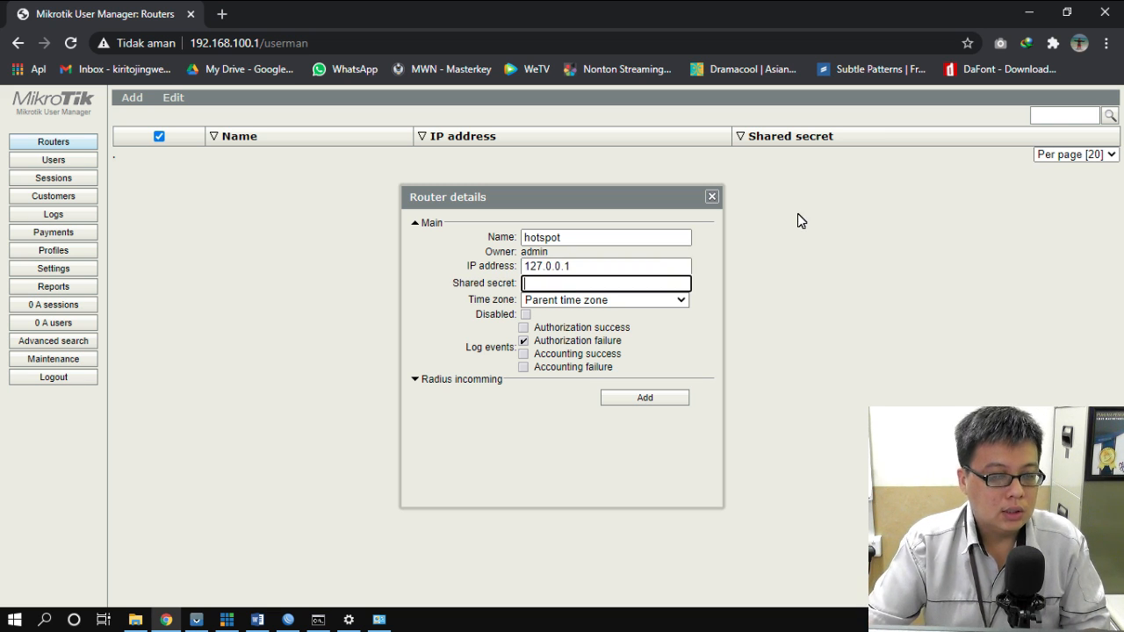
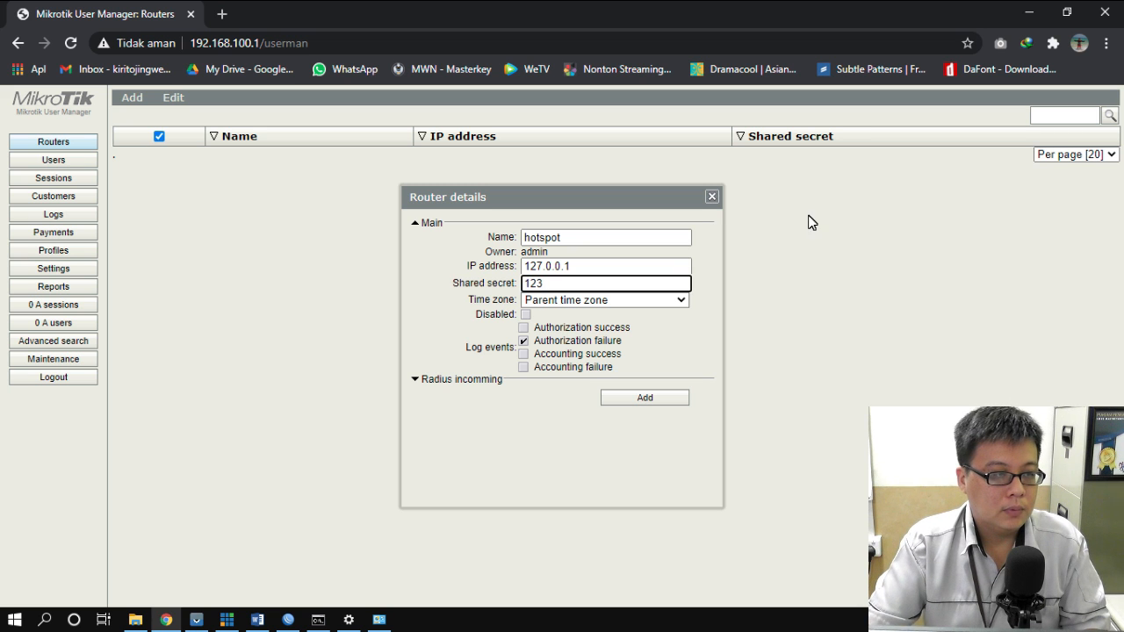
pyautogui.click(684, 300)
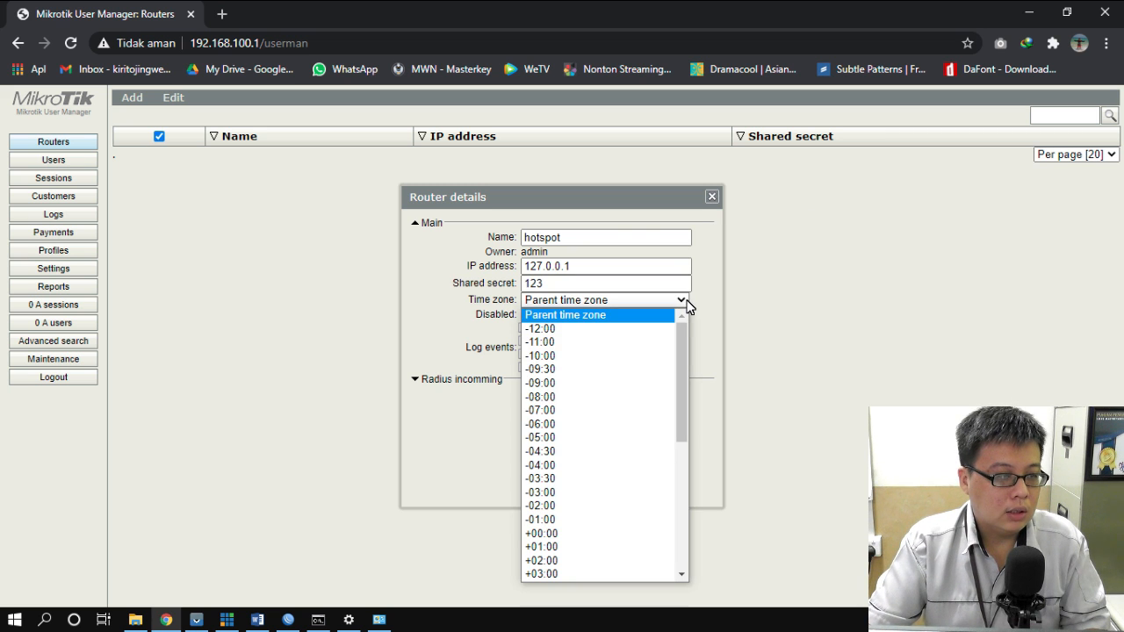
pyautogui.scroll(-7, 623, 395)
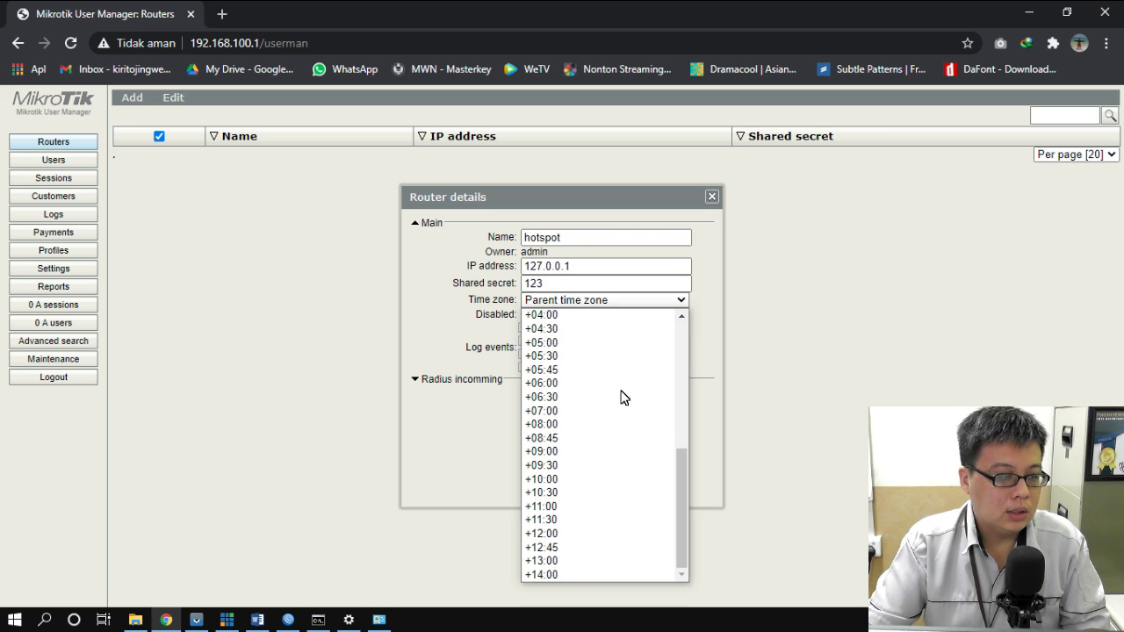
pyautogui.click(574, 410)
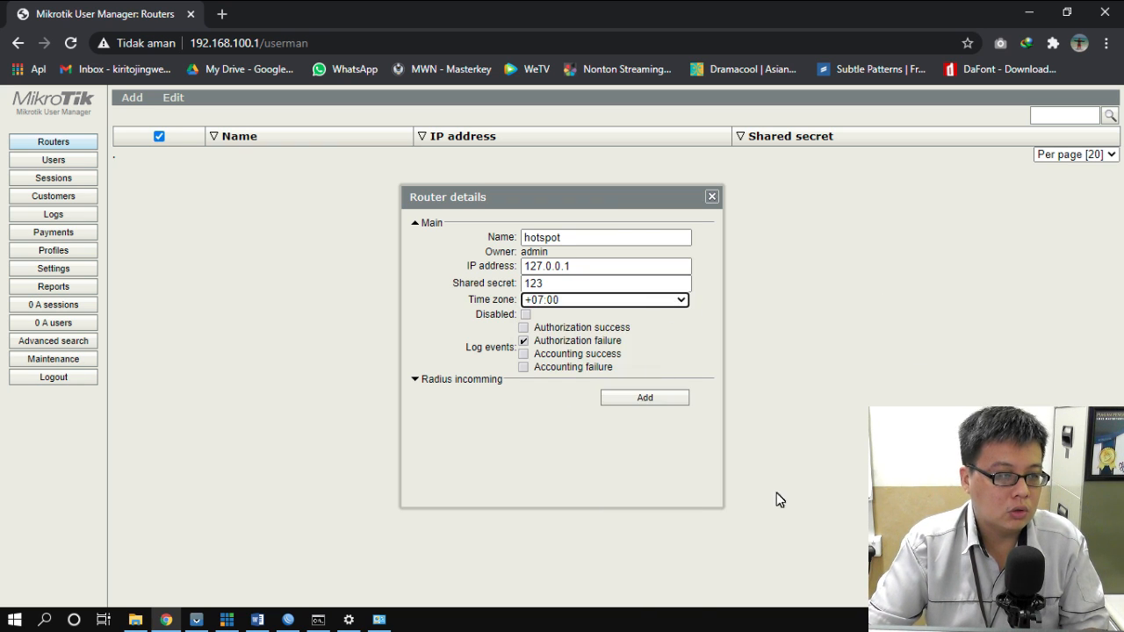
pyautogui.click(655, 399)
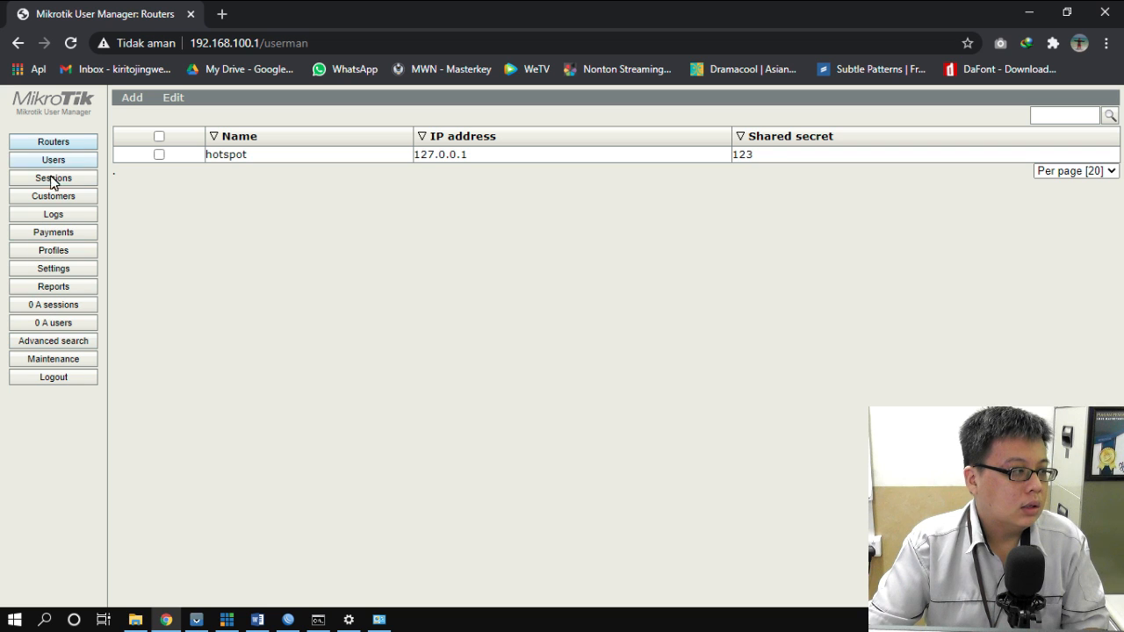
# - Create a new User Manager profile named 'fendy'
pyautogui.click(52, 251)
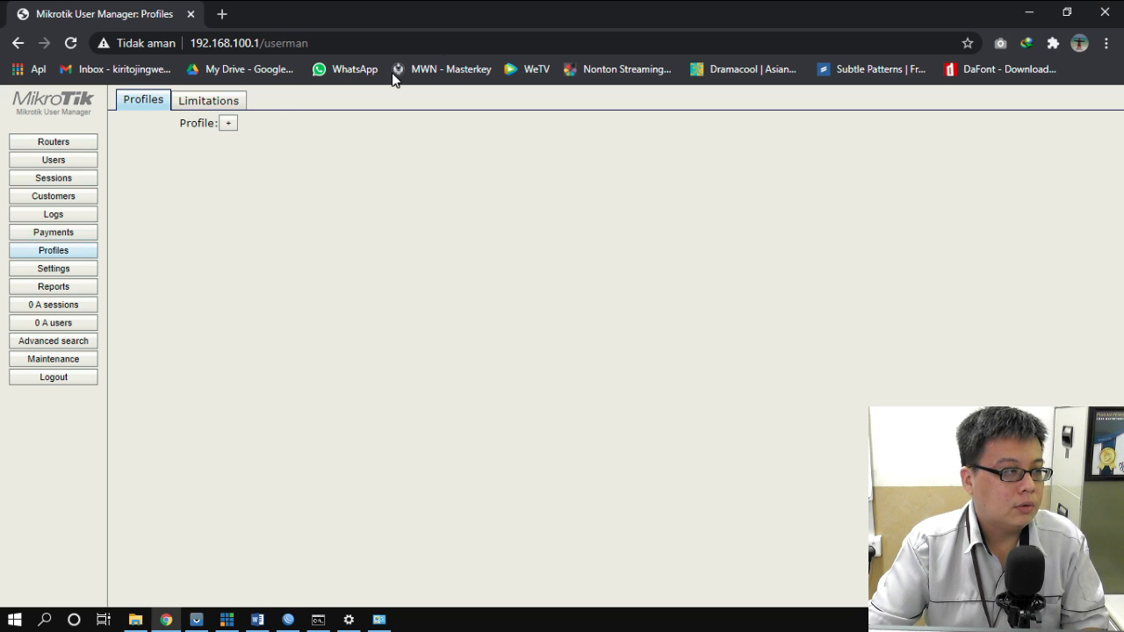
pyautogui.click(229, 124)
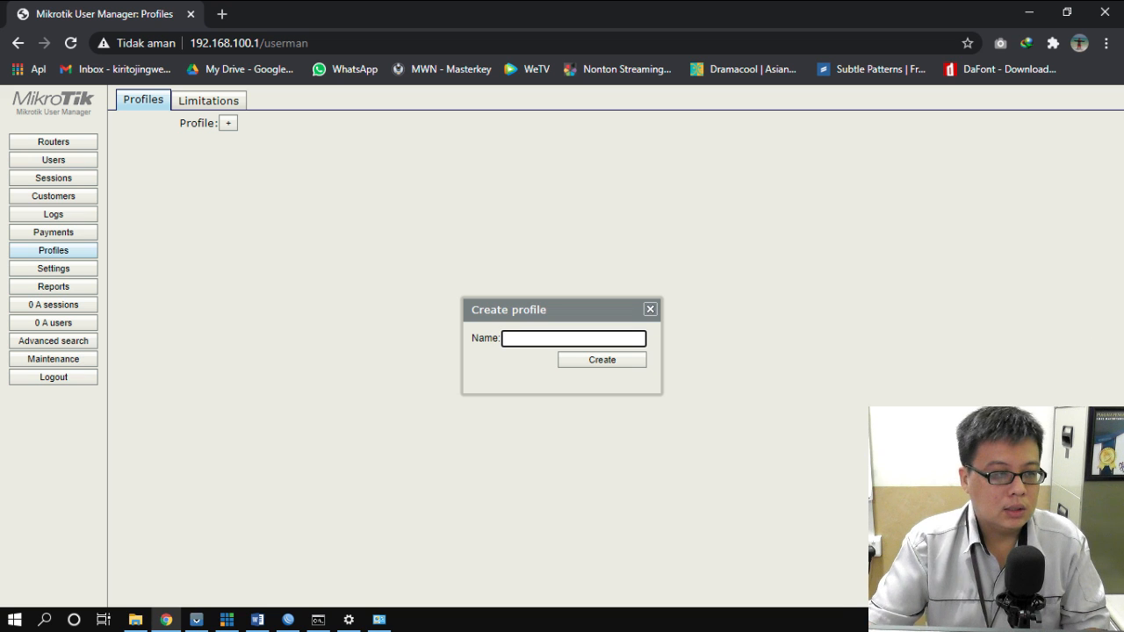
pyautogui.write('fendy')
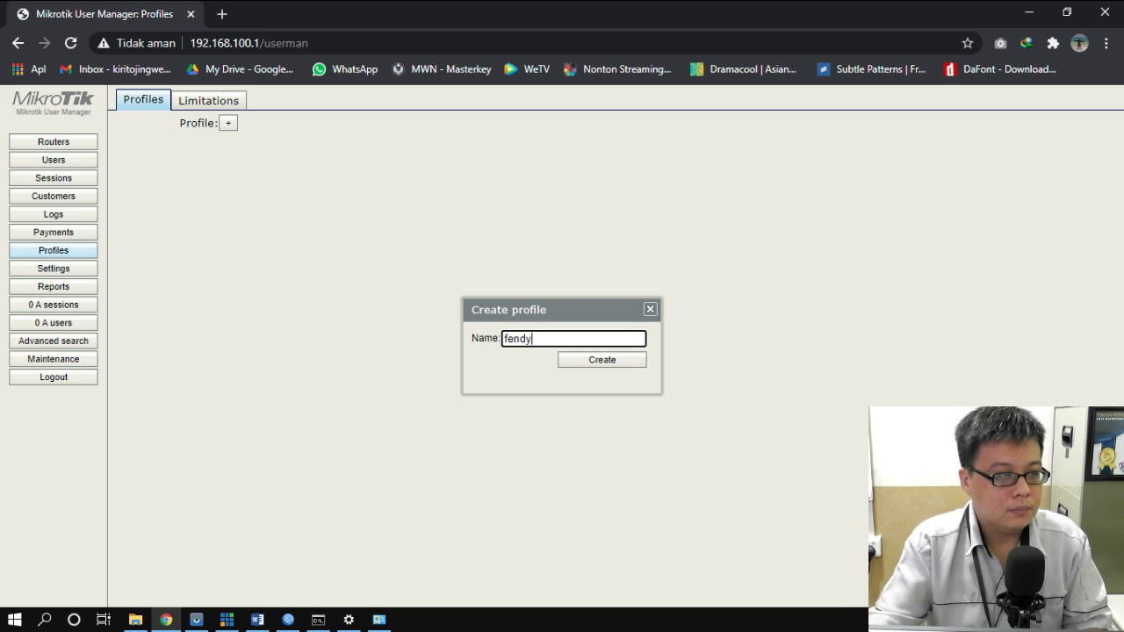
pyautogui.click(620, 359)
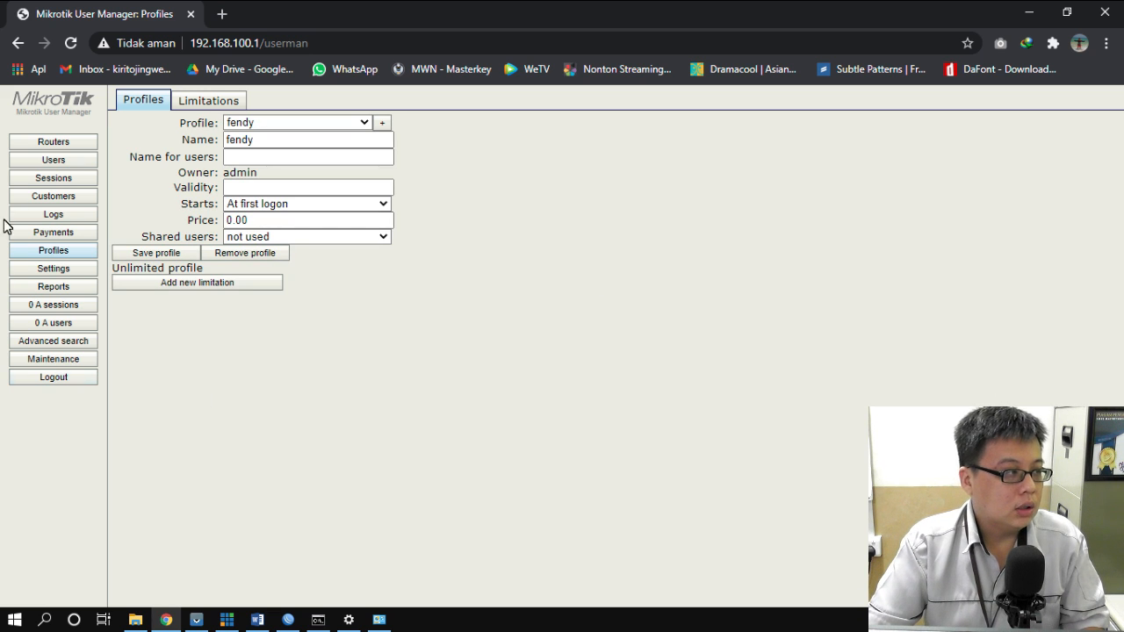
# - Batch-add 20 users with 3-character usernames and 3-character passwords
pyautogui.click(61, 167)
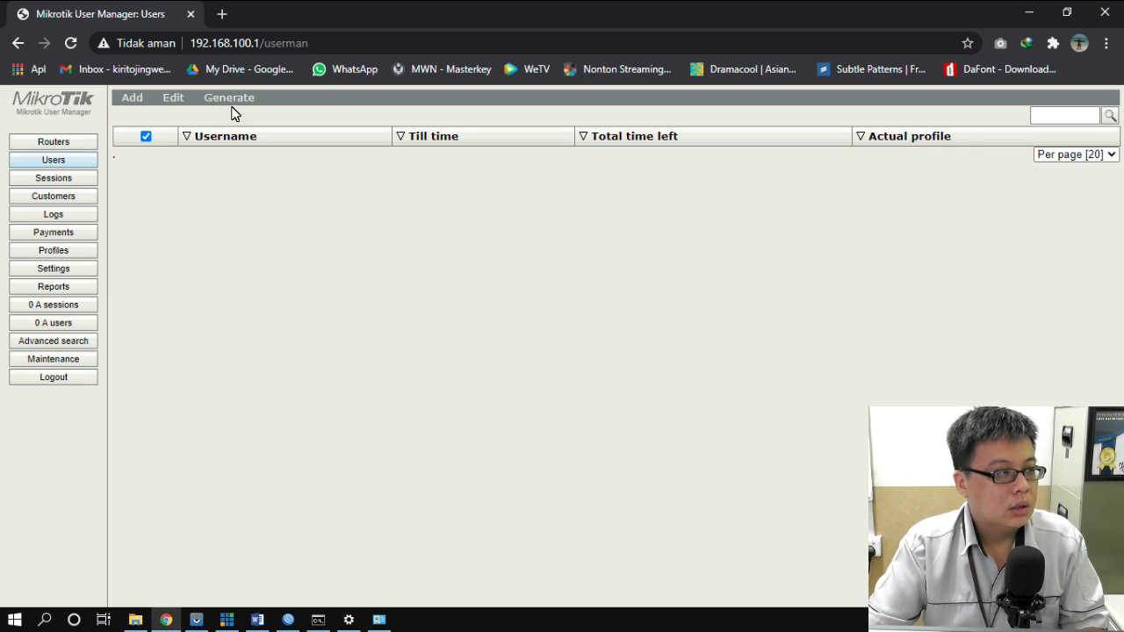
pyautogui.click(128, 98)
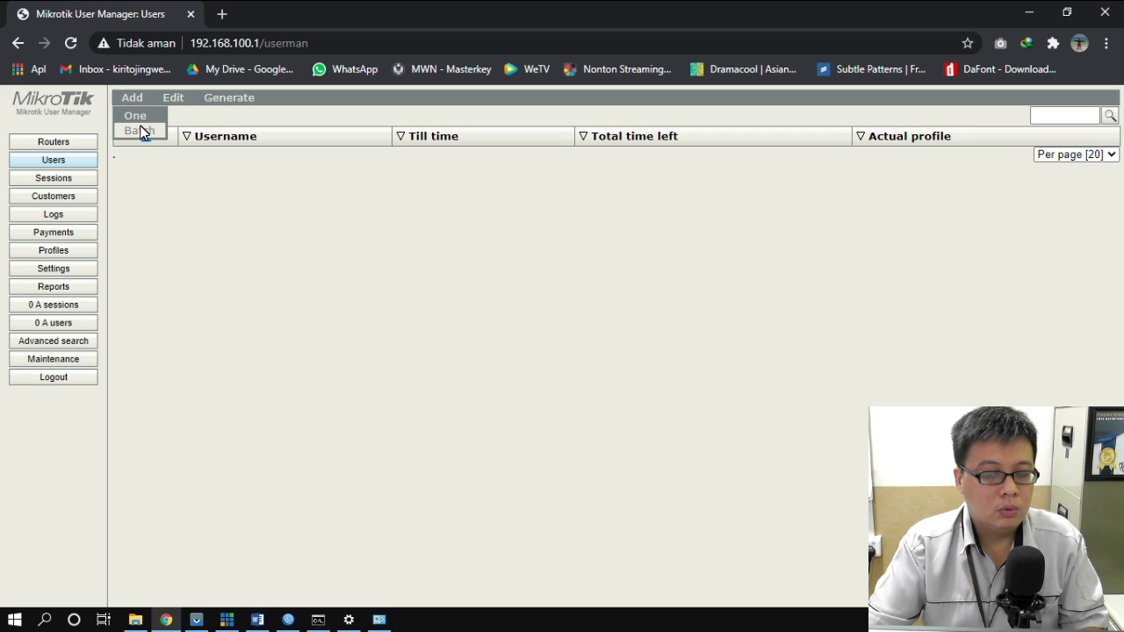
pyautogui.click(140, 131)
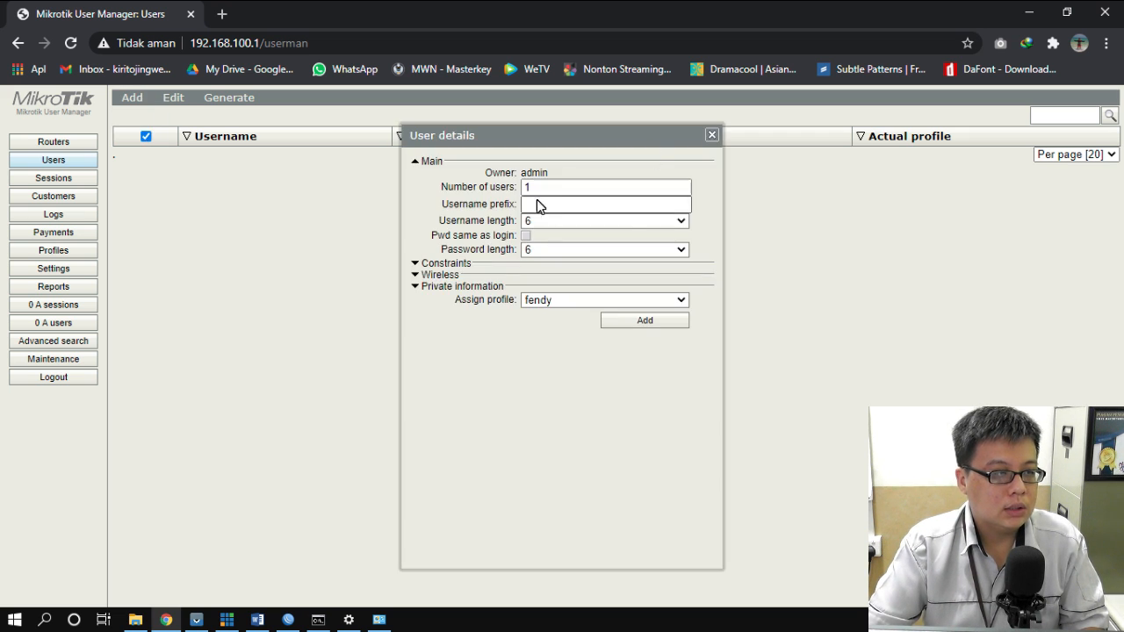
pyautogui.write('20')
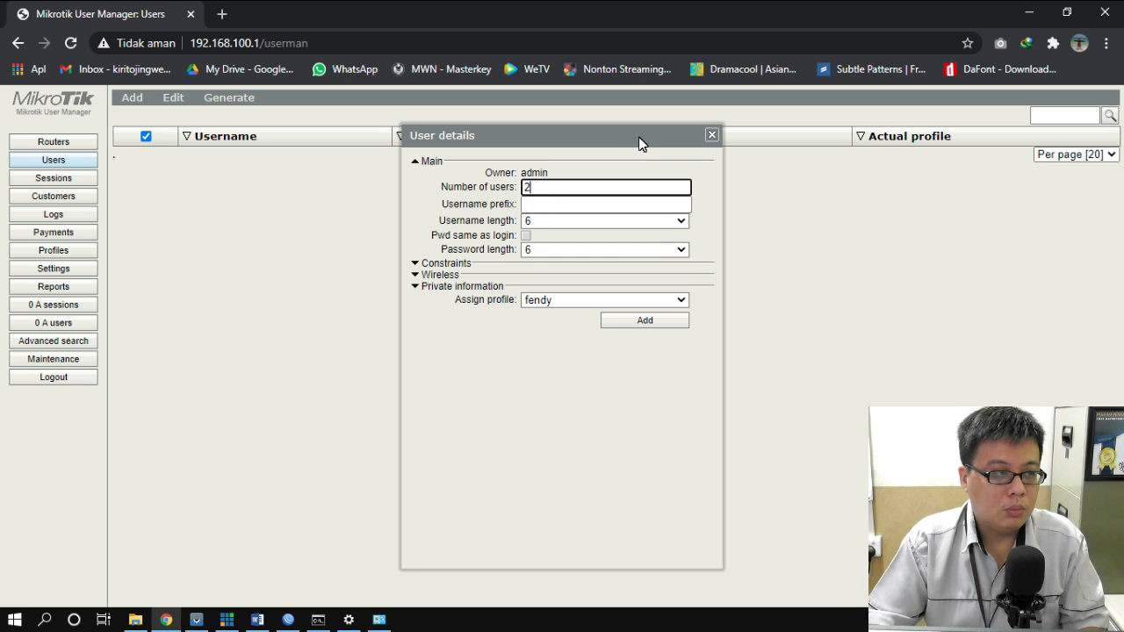
pyautogui.click(581, 222)
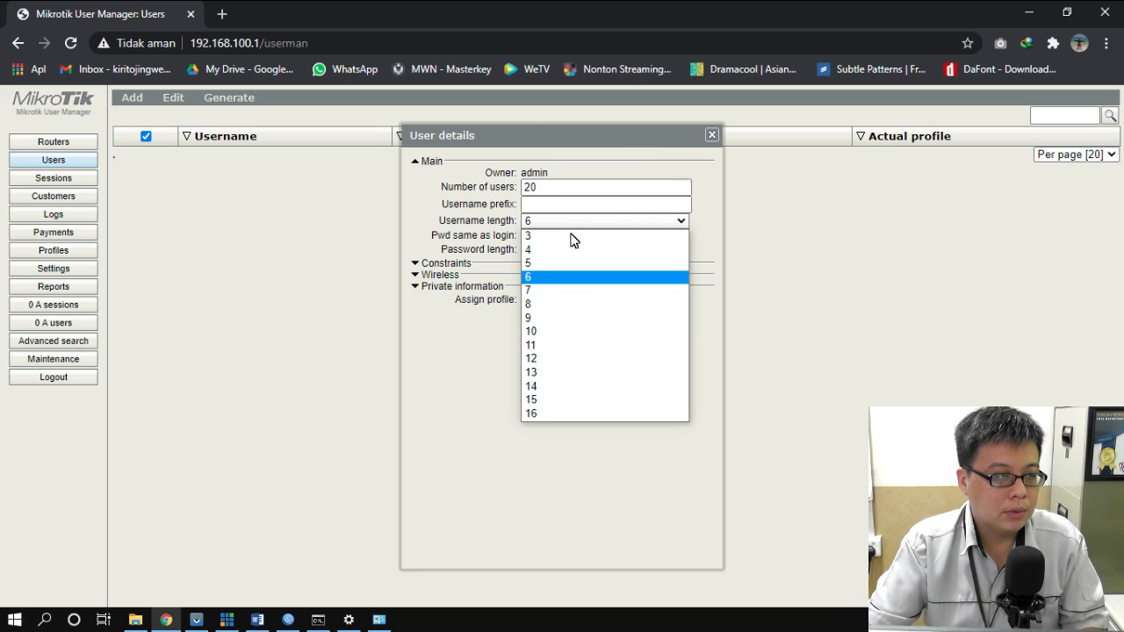
pyautogui.click(562, 235)
pyautogui.click(572, 264)
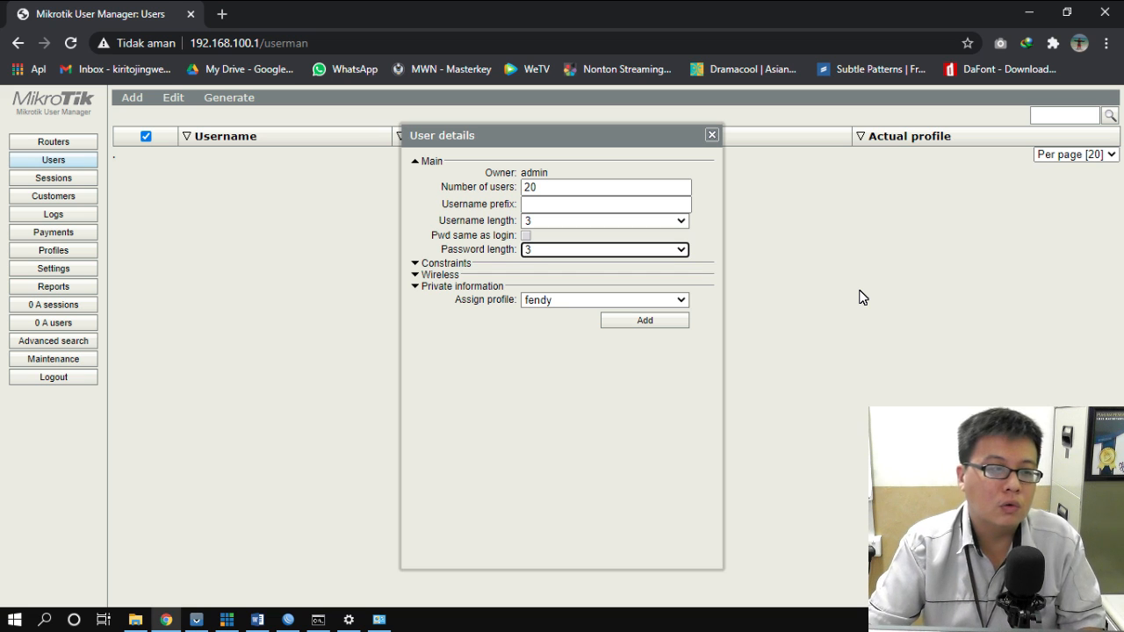
pyautogui.click(641, 326)
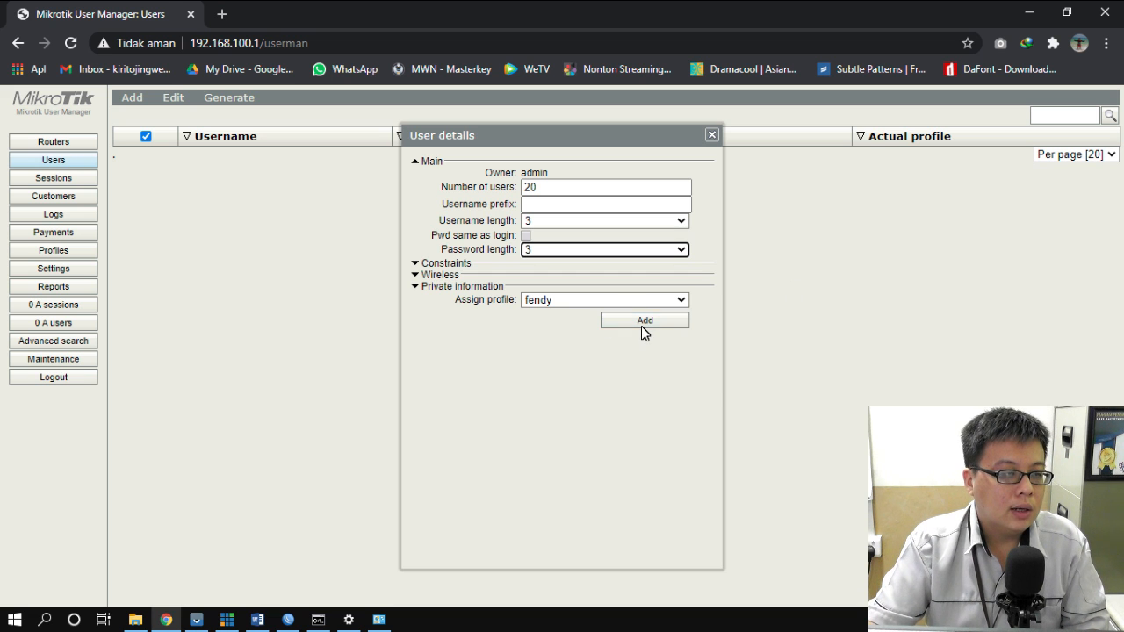
pyautogui.click(712, 135)
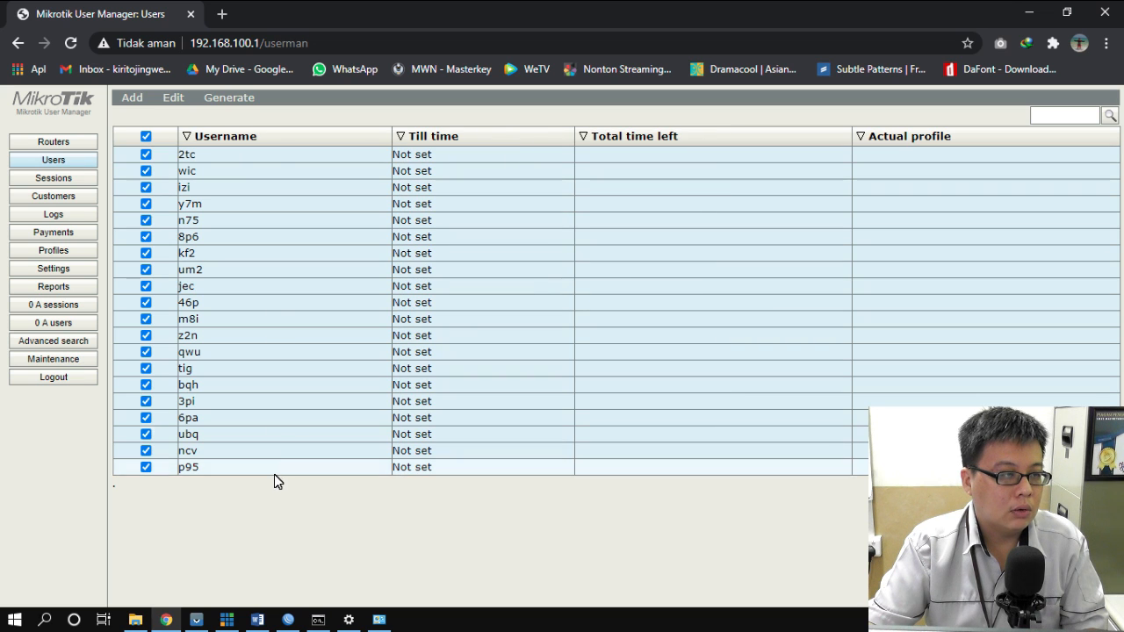
# - Generate printable vouchers for the 20 users from the Generate menu
pyautogui.click(235, 106)
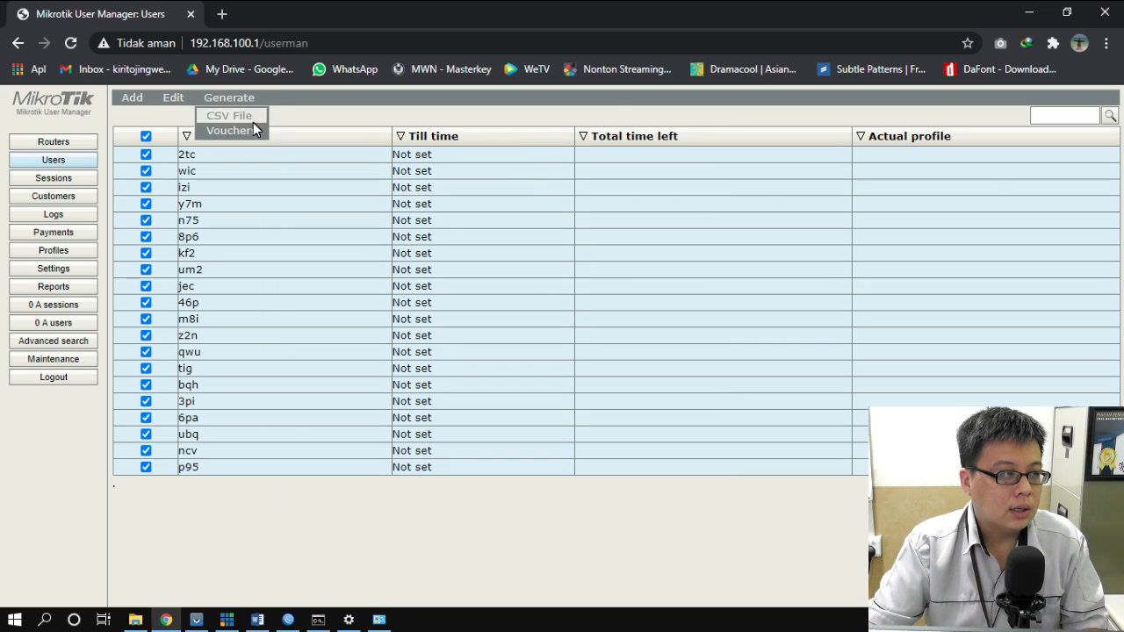
pyautogui.click(249, 127)
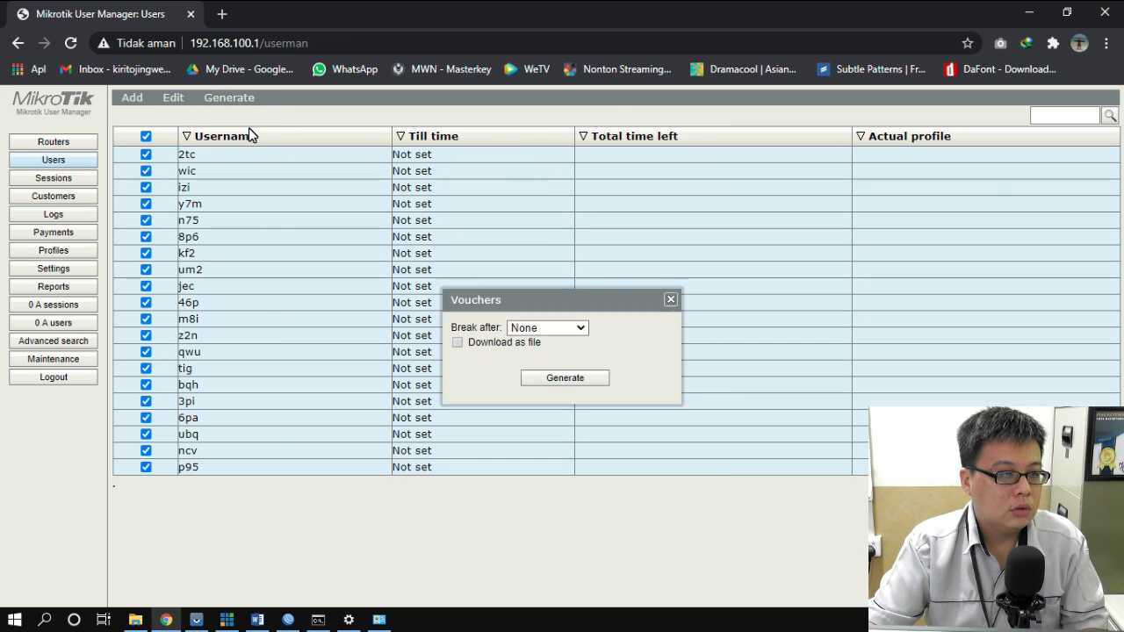
pyautogui.click(572, 380)
pyautogui.scroll(-5, 571, 387)
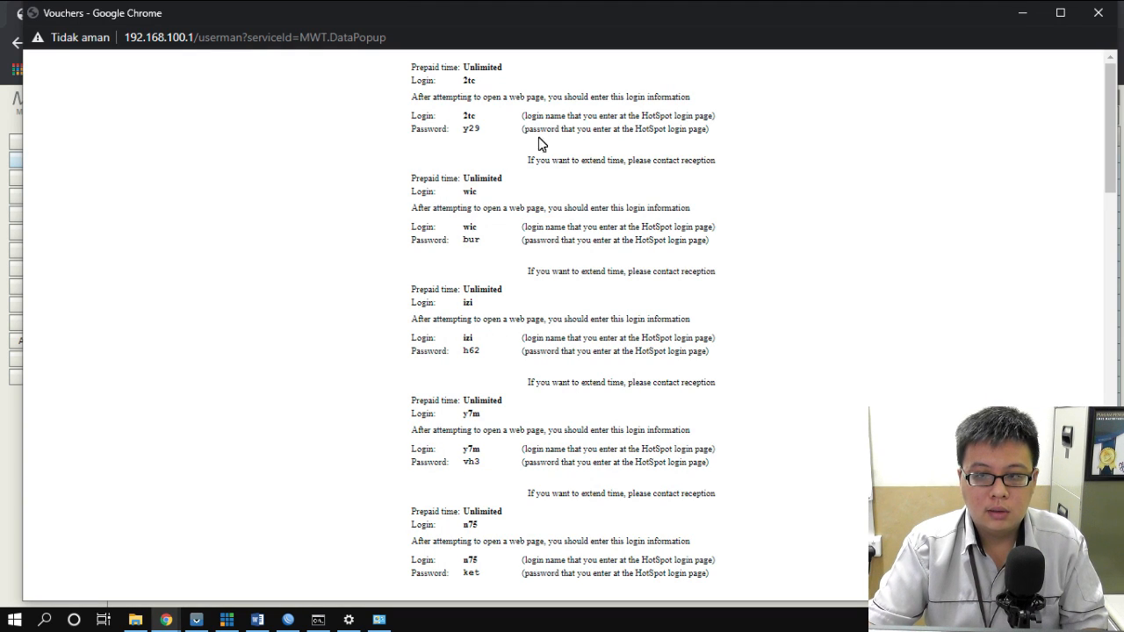
pyautogui.scroll(4, 521, 312)
pyautogui.scroll(-4, 521, 312)
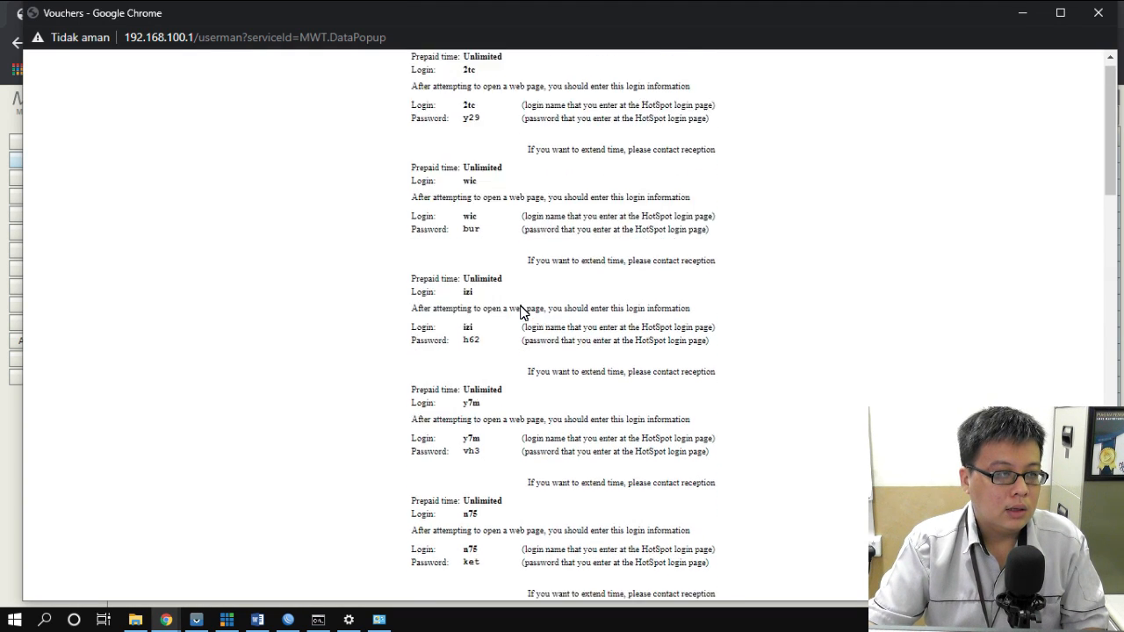
pyautogui.scroll(4, 521, 311)
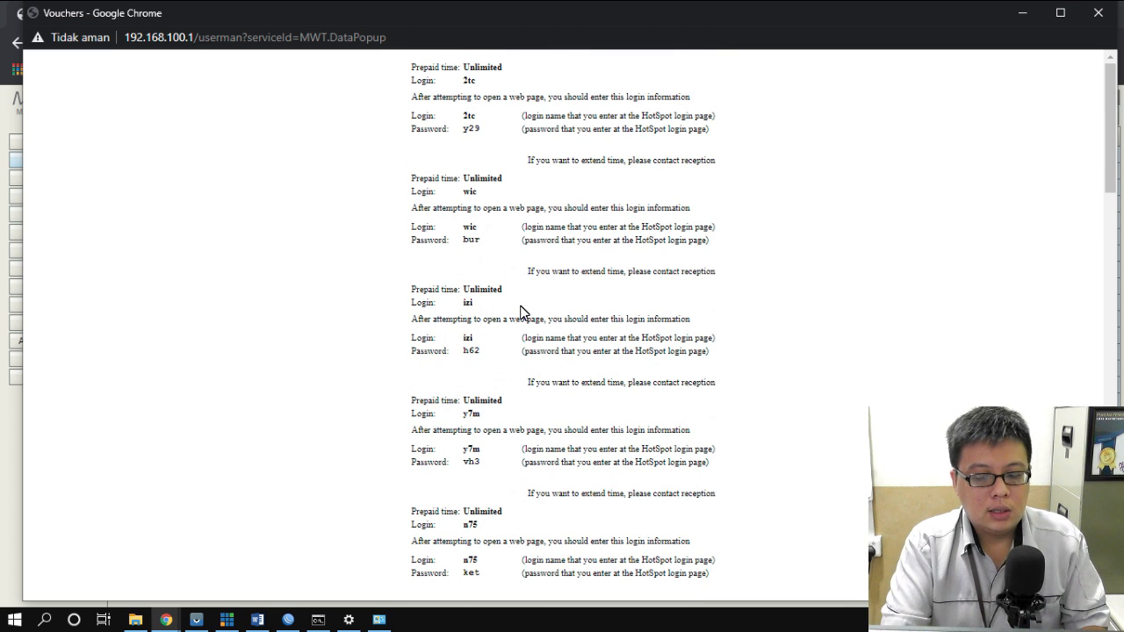
# - Save the voucher page as Vouchers.pdf on the Desktop, then close the voucher popup and dialog
pyautogui.hotkey('ctrl', 'p')
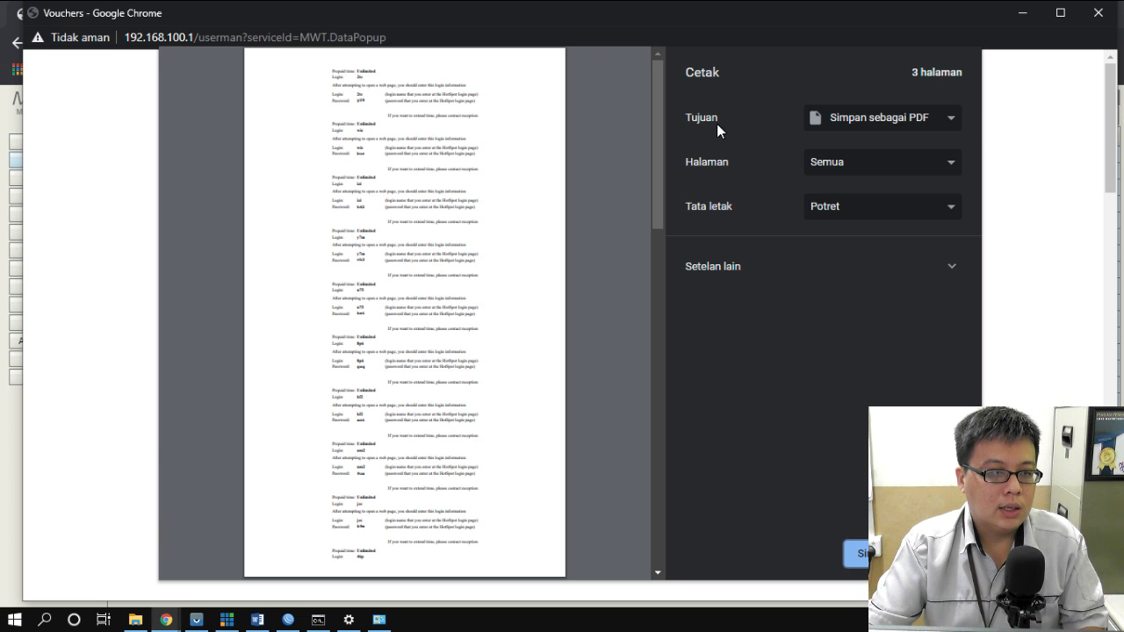
pyautogui.click(913, 118)
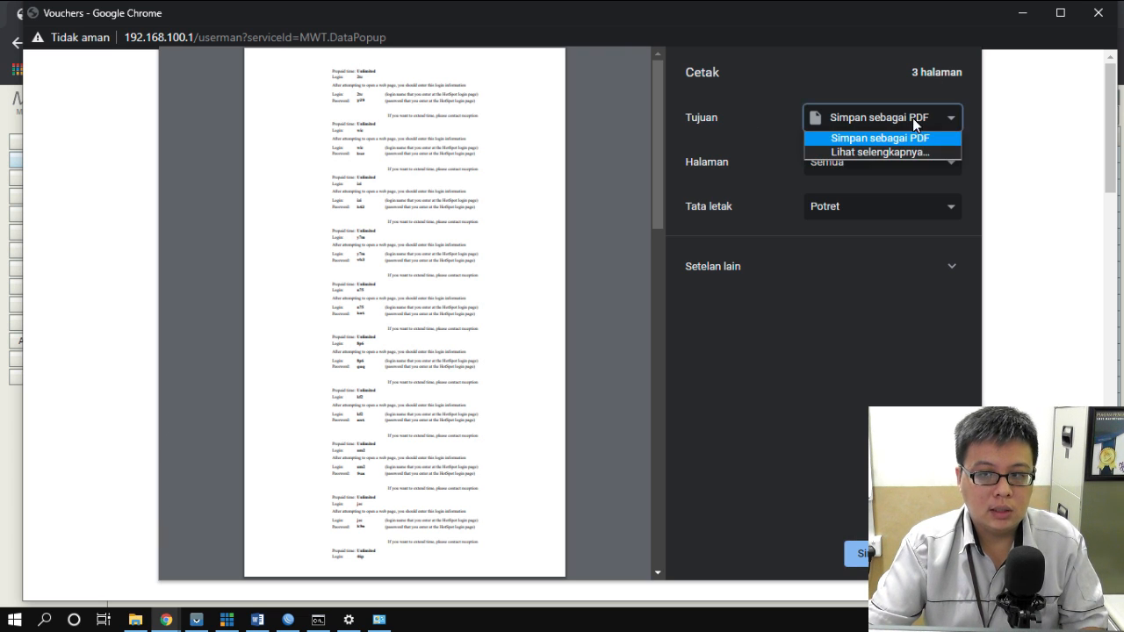
pyautogui.click(878, 138)
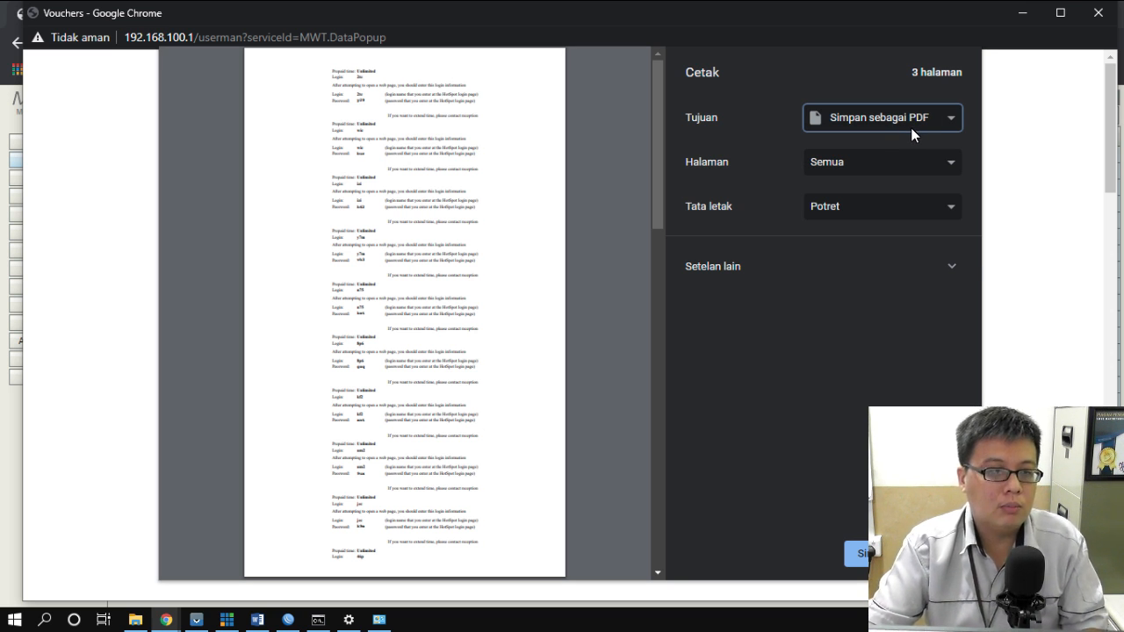
pyautogui.click(915, 128)
pyautogui.click(884, 139)
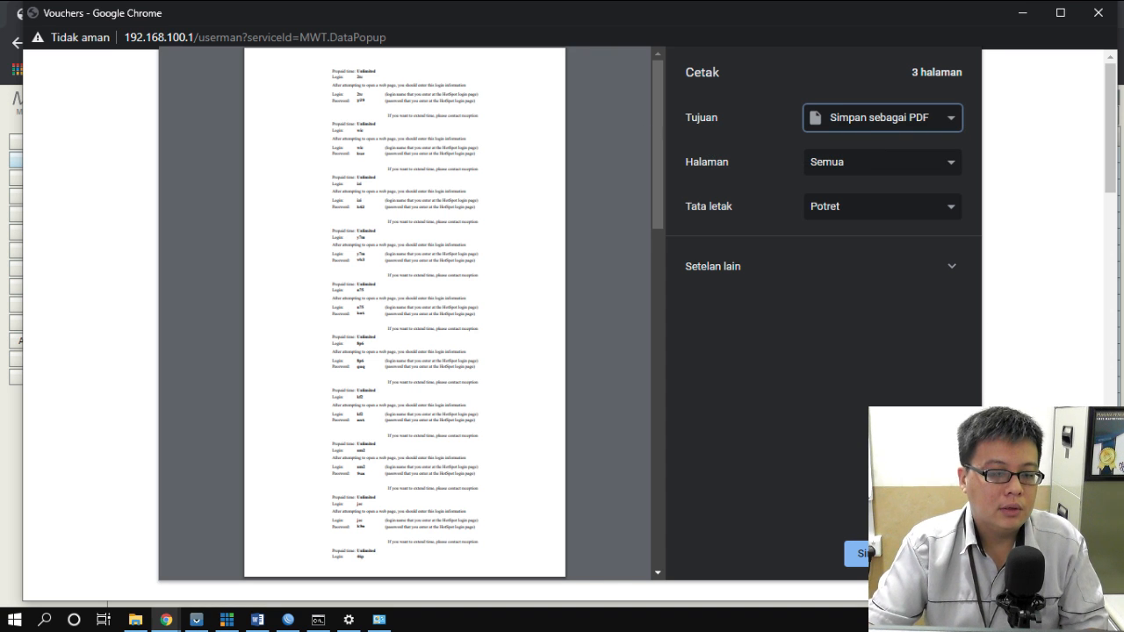
pyautogui.click(859, 554)
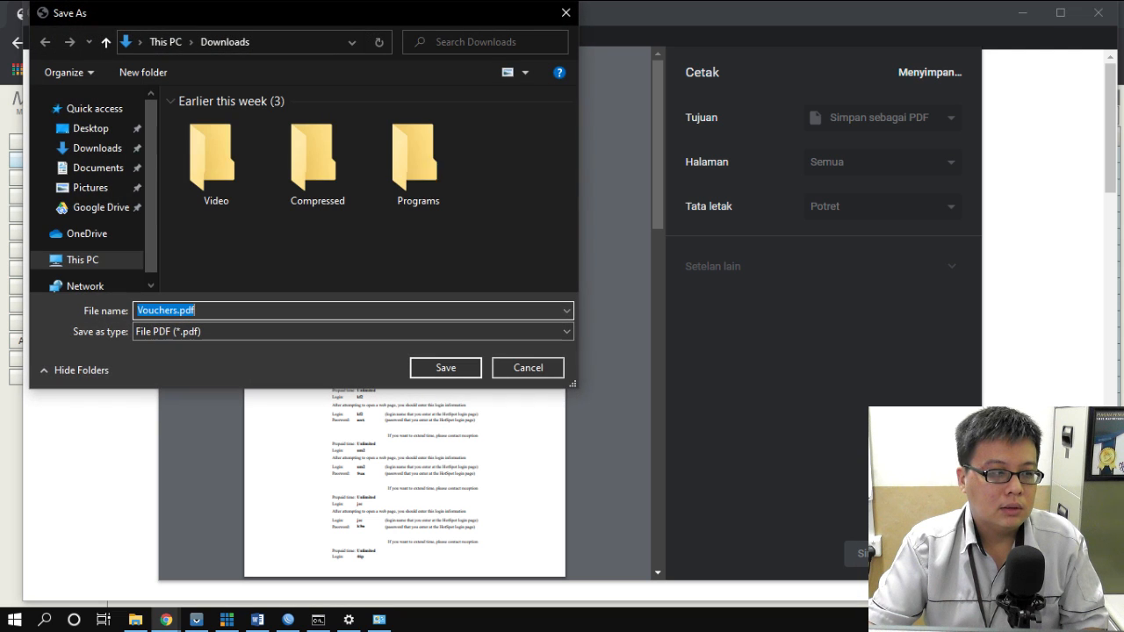
pyautogui.click(83, 130)
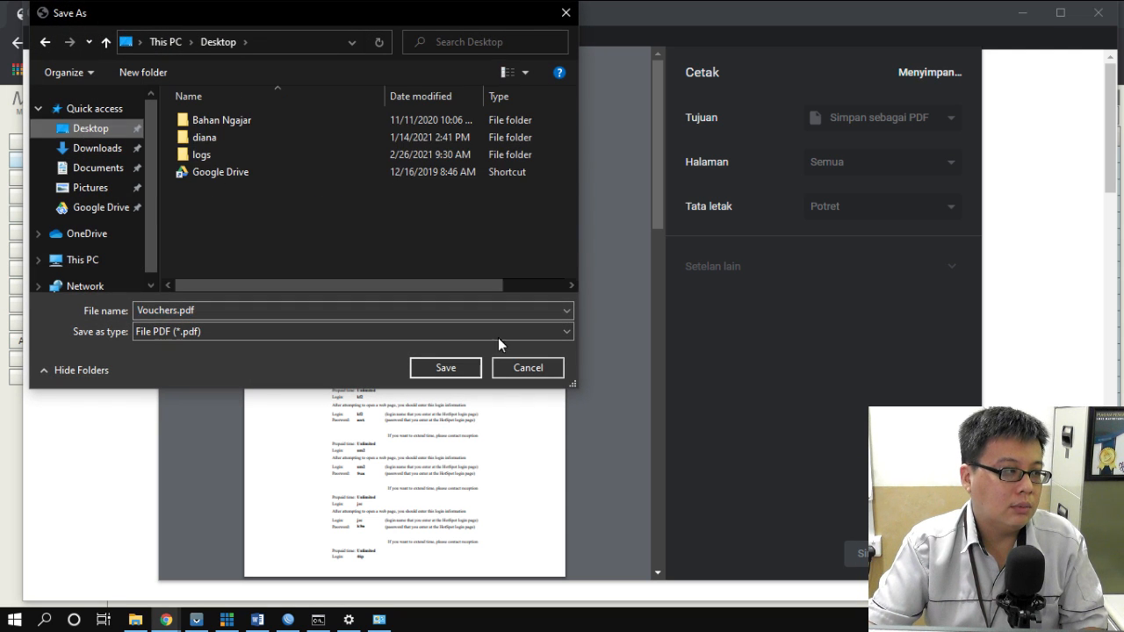
pyautogui.click(445, 368)
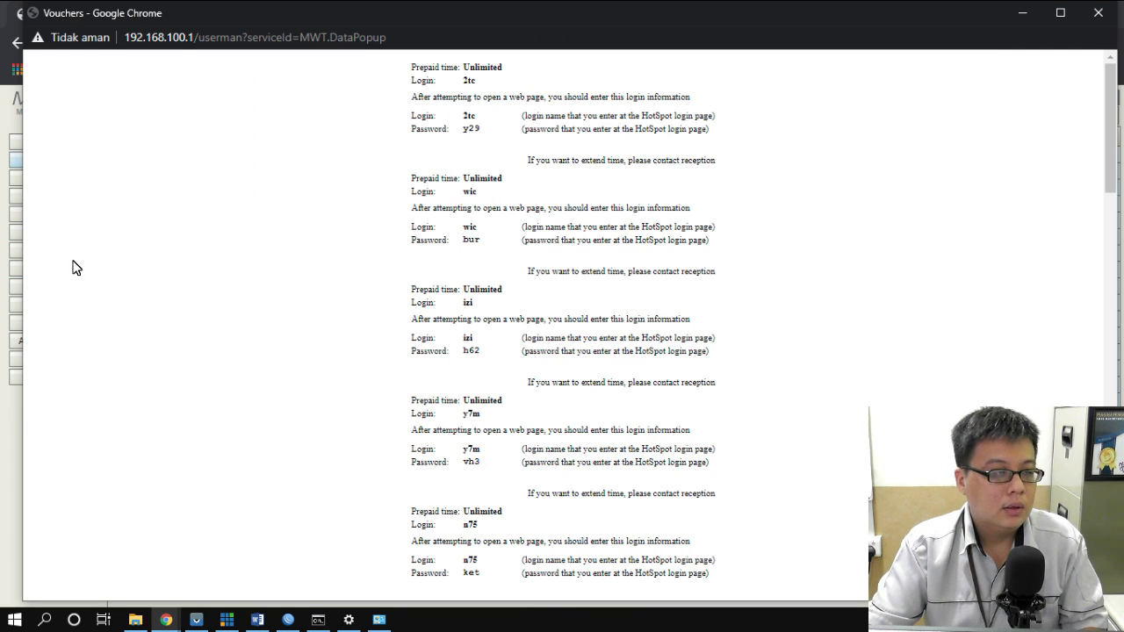
pyautogui.click(1103, 18)
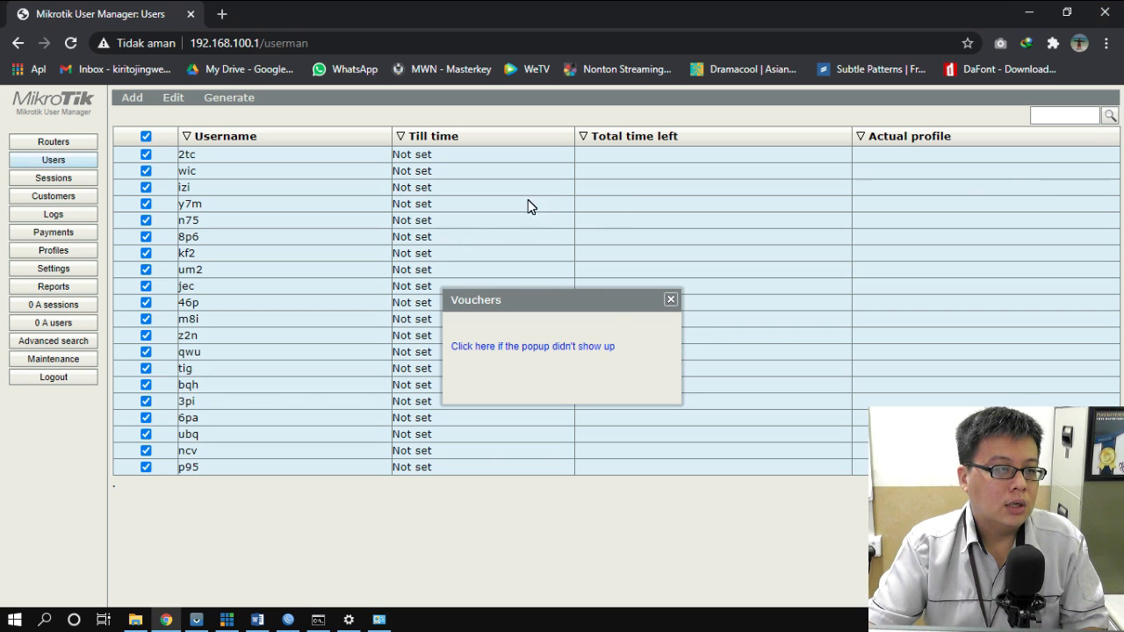
pyautogui.click(671, 300)
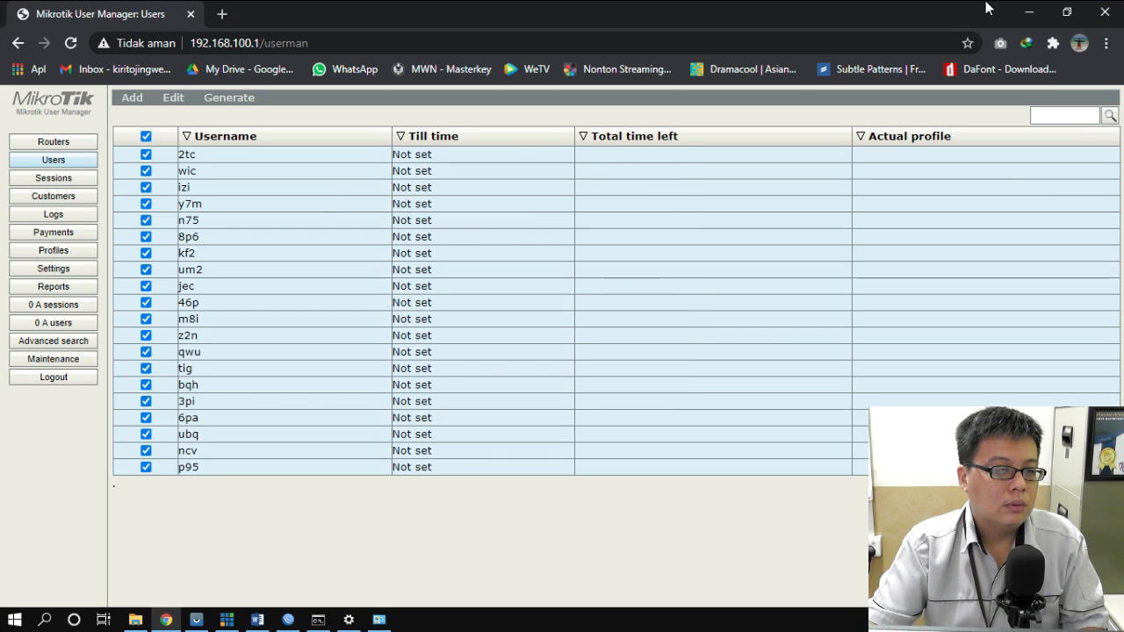
# - Close the browser and RADIUS server list, then highlight Word task 14 green as done
pyautogui.click(1106, 14)
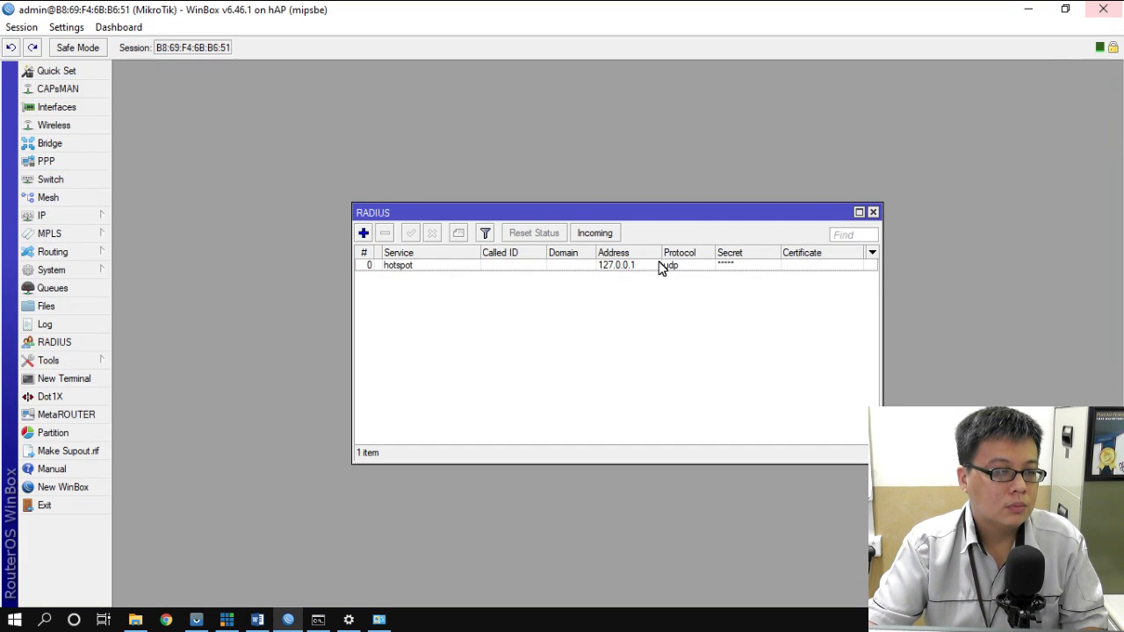
pyautogui.click(874, 212)
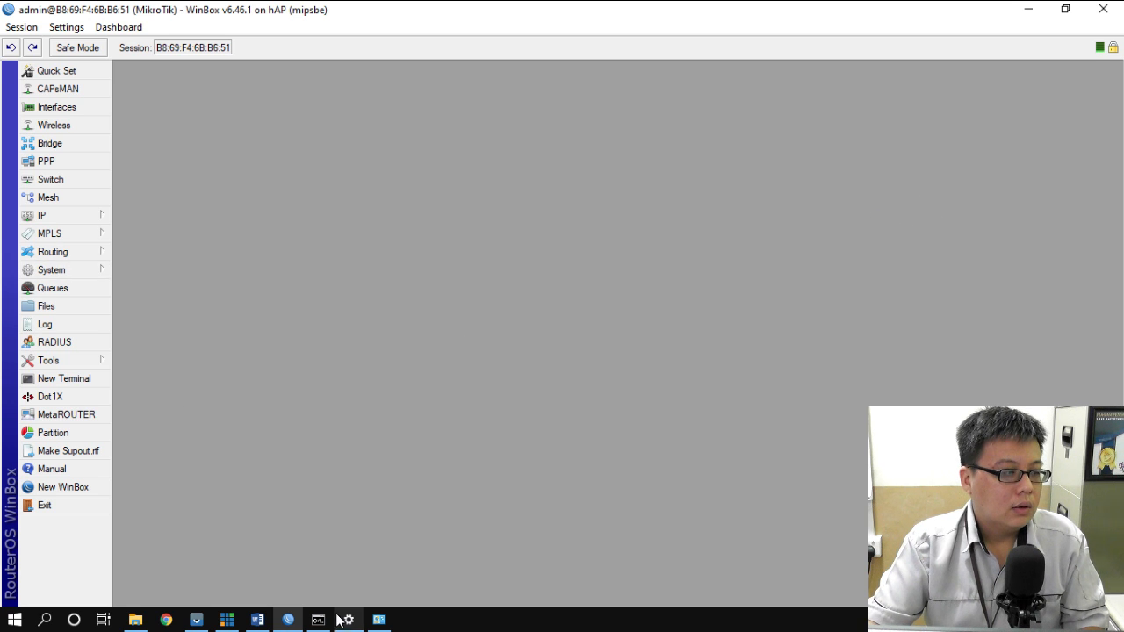
pyautogui.click(257, 620)
pyautogui.moveTo(294, 325); pyautogui.dragTo(674, 330)
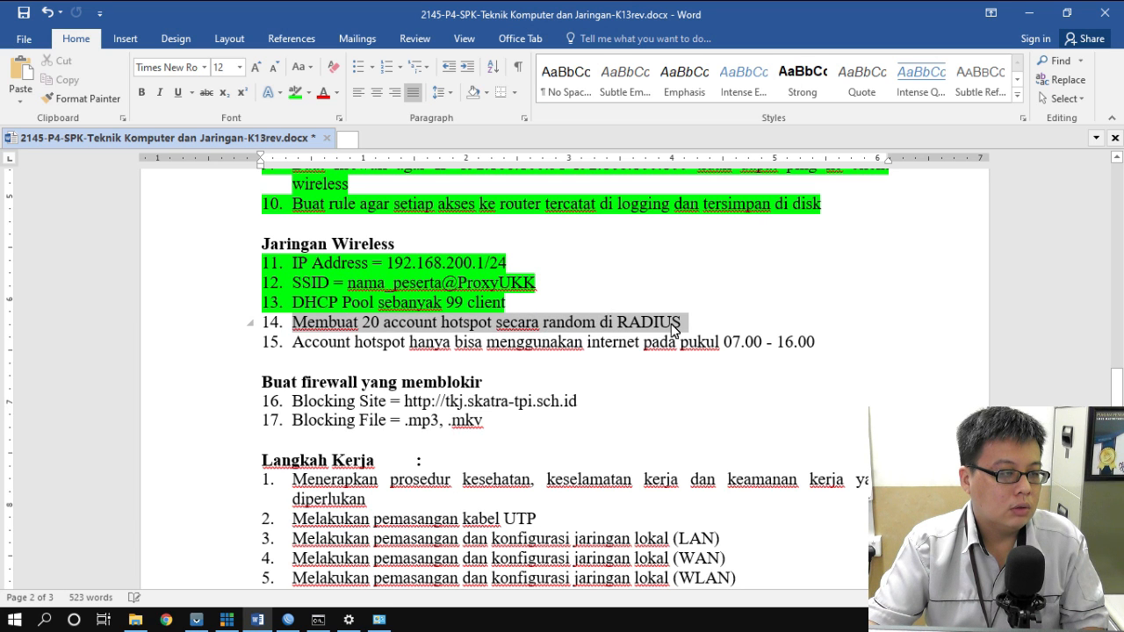
pyautogui.click(297, 92)
pyautogui.click(277, 358)
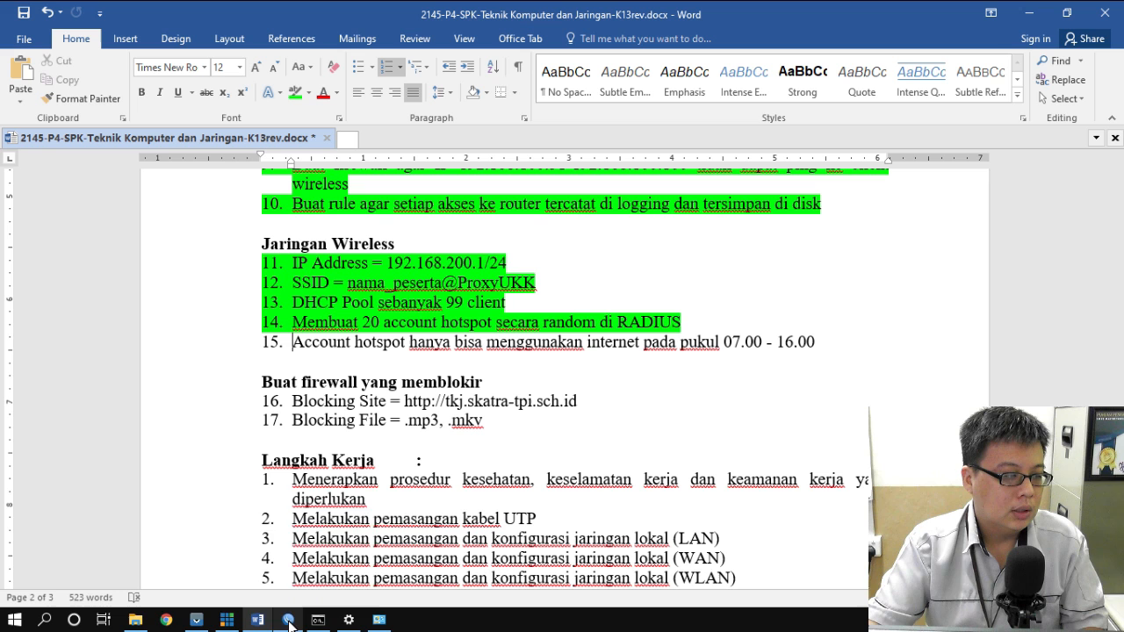
pyautogui.scroll(6, 720, 347)
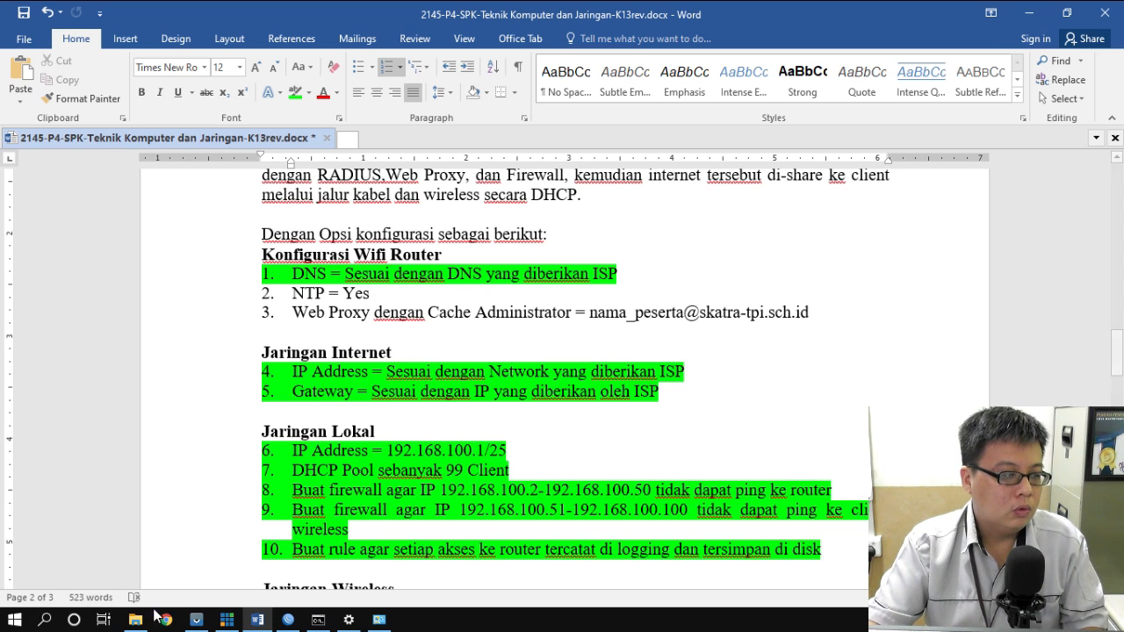
pyautogui.click(289, 620)
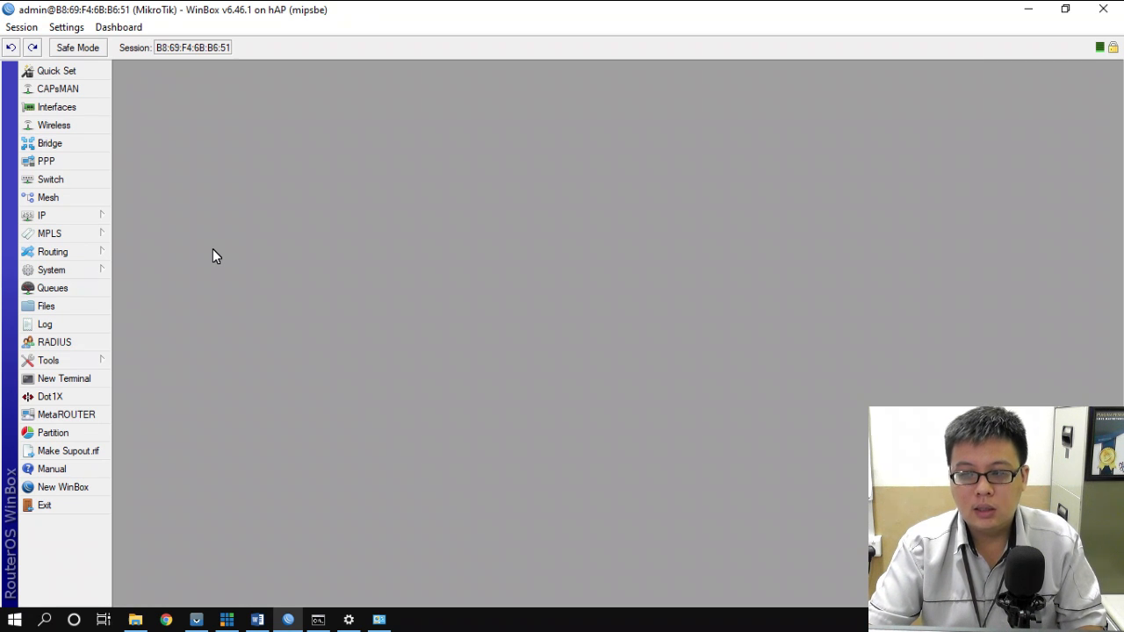
# - Enable the SNTP client with id.pool.ntp.org as the primary NTP server
pyautogui.click(57, 273)
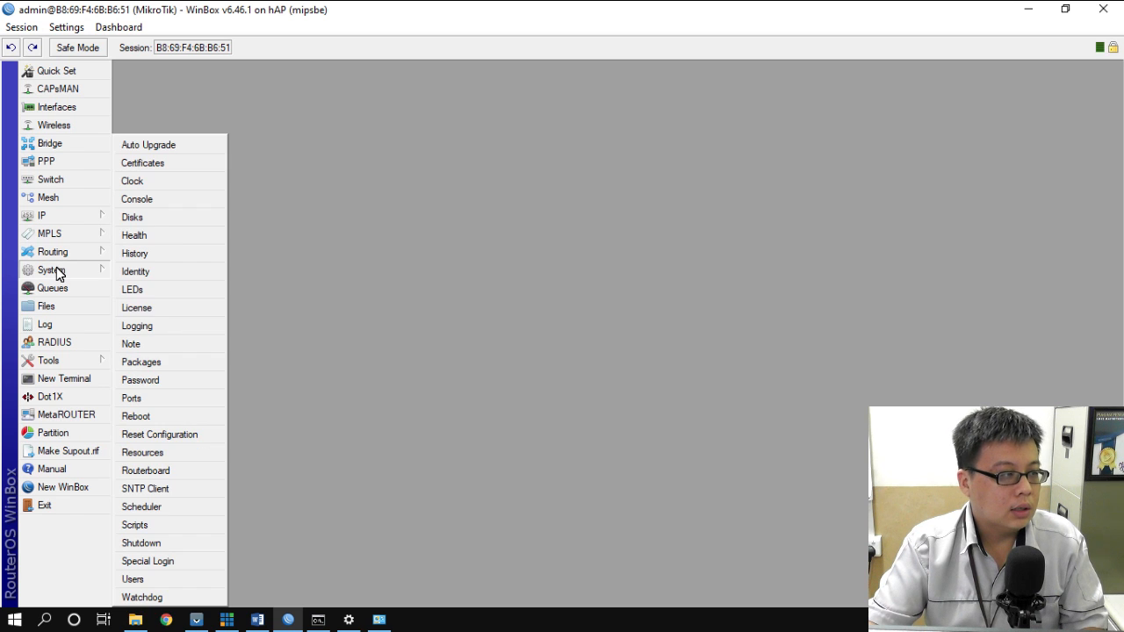
pyautogui.click(161, 489)
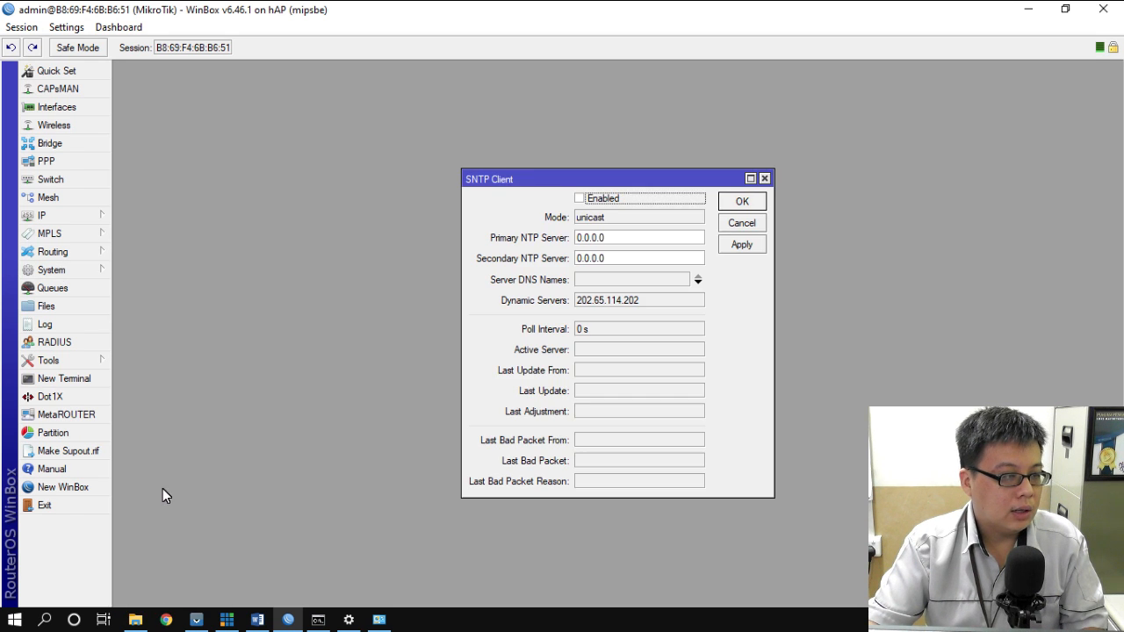
pyautogui.click(581, 200)
pyautogui.moveTo(619, 241); pyautogui.dragTo(536, 243)
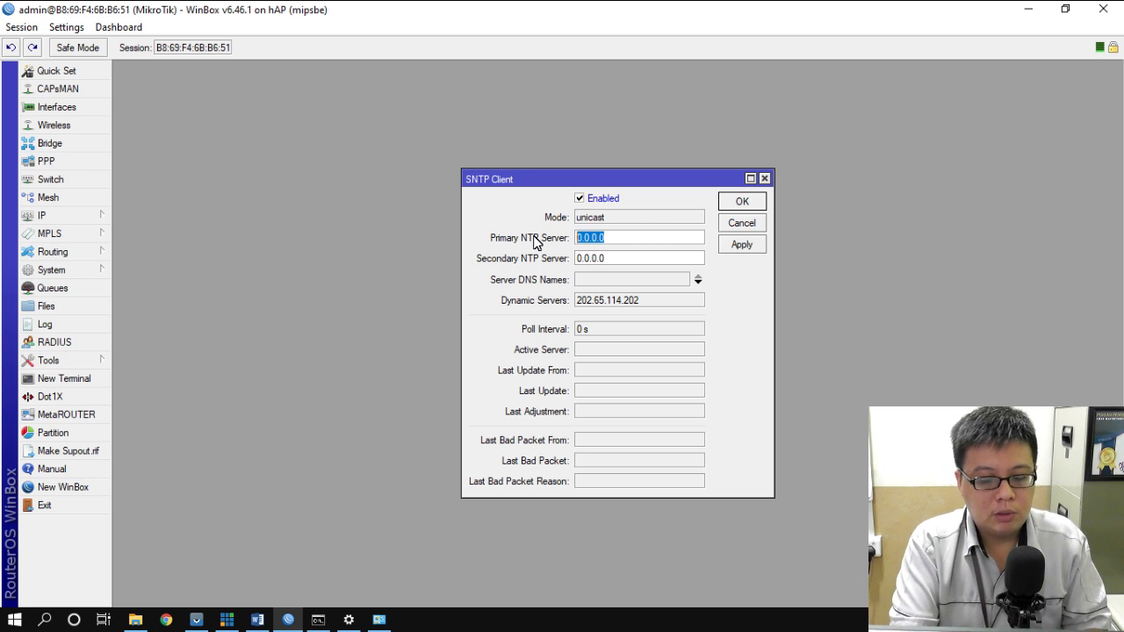
pyautogui.write('id')
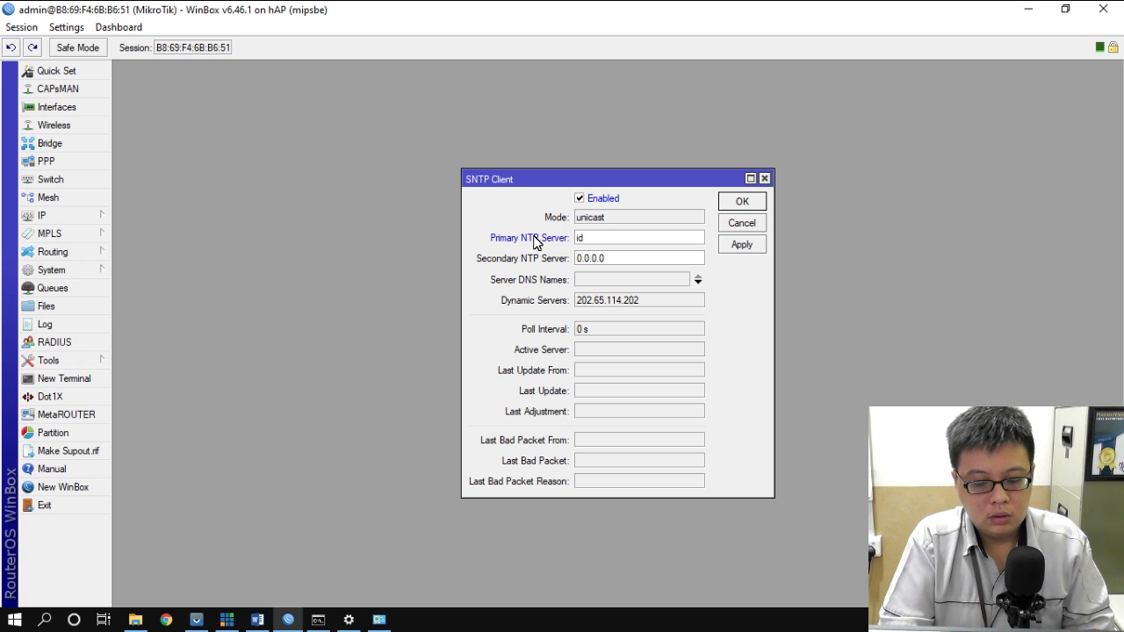
pyautogui.write('.pool')
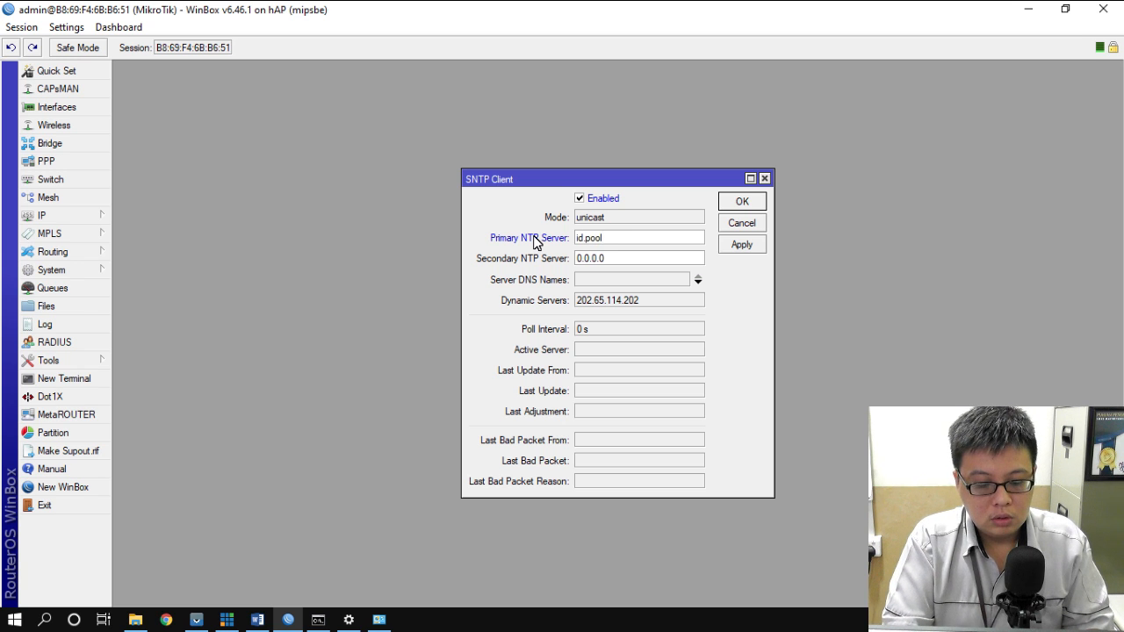
pyautogui.write('.ntp.org')
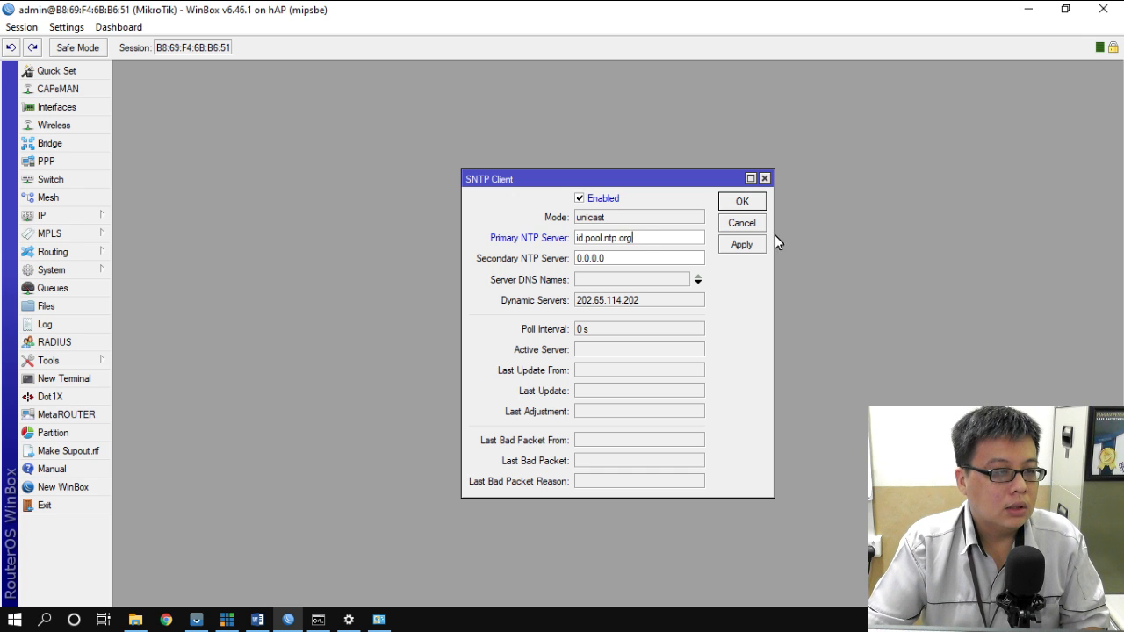
pyautogui.click(747, 249)
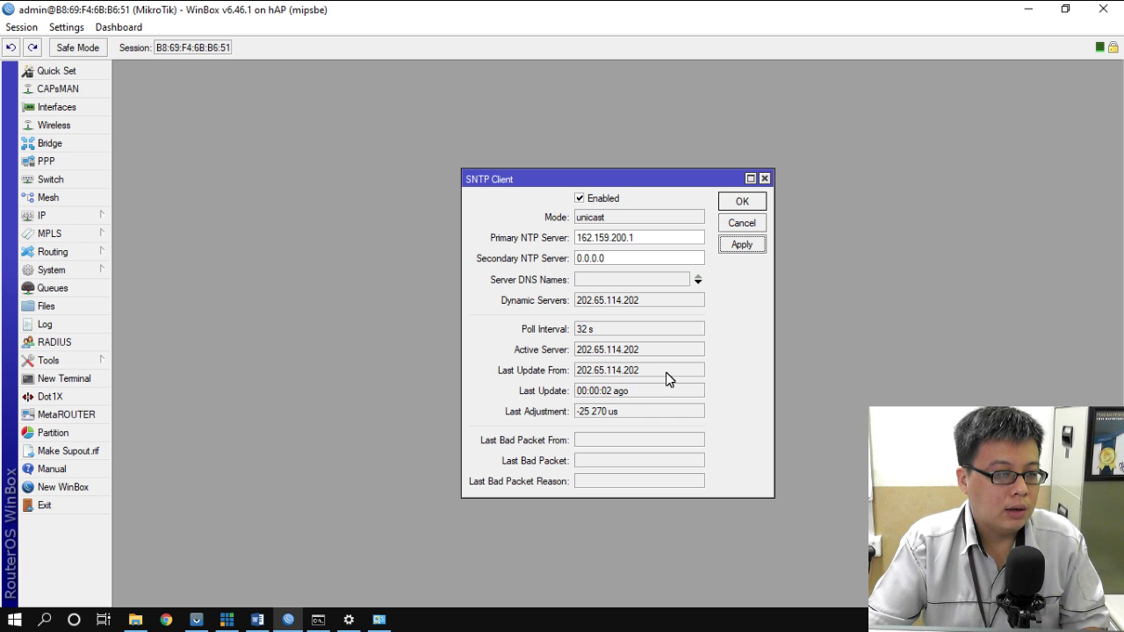
pyautogui.click(752, 202)
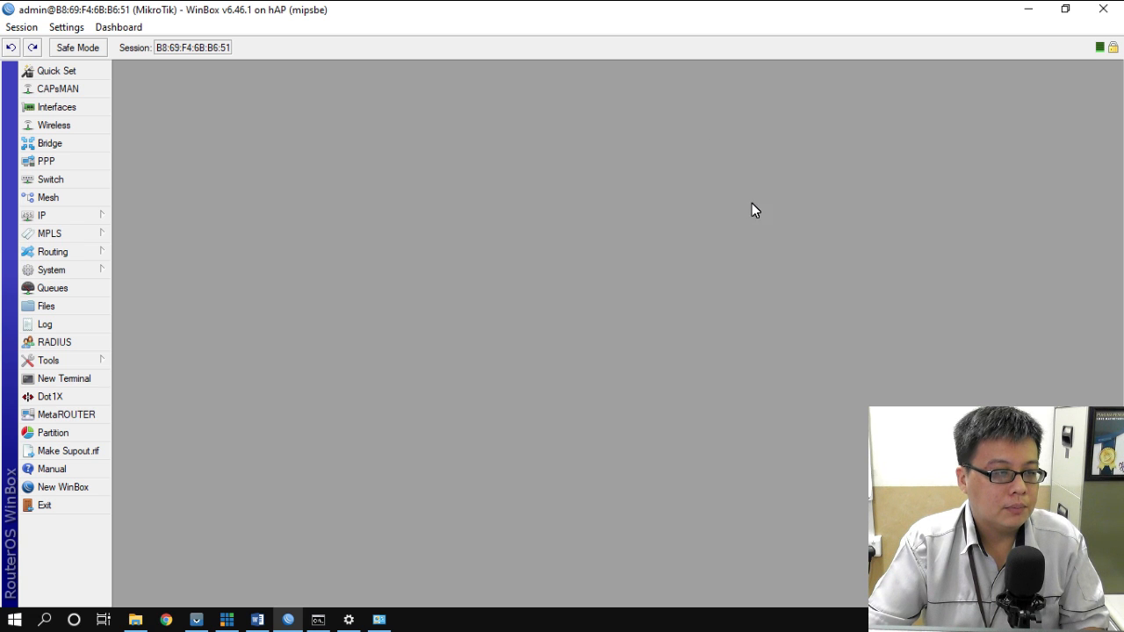
# - Confirm the router clock is on Asia/Jakarta time (GMT +07:00), then switch to Word
pyautogui.click(70, 270)
pyautogui.click(148, 183)
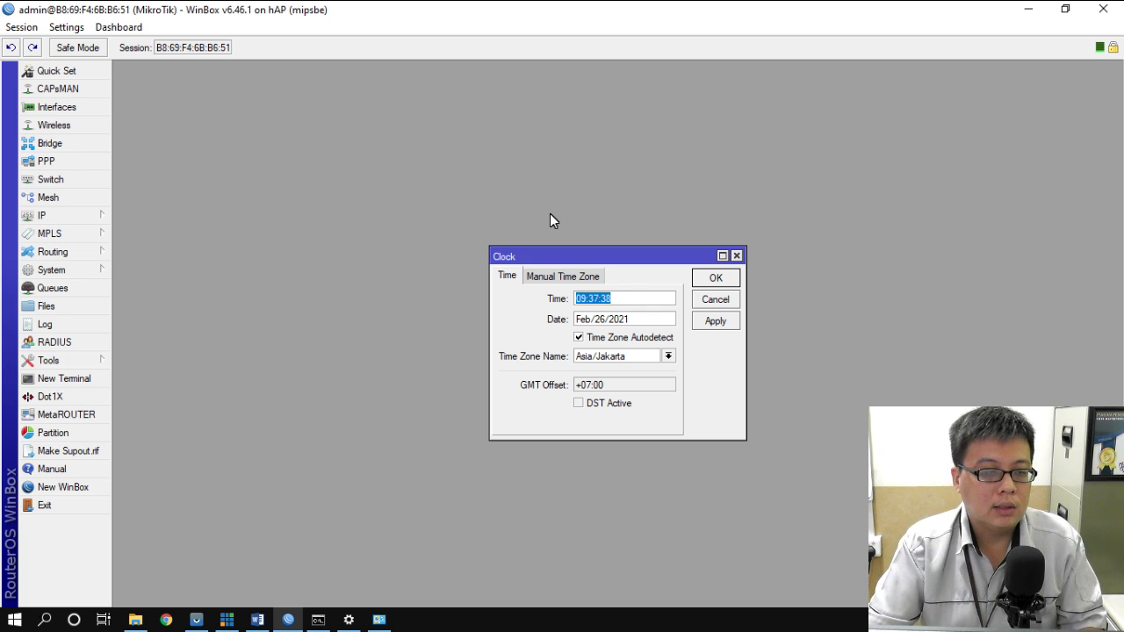
pyautogui.click(720, 277)
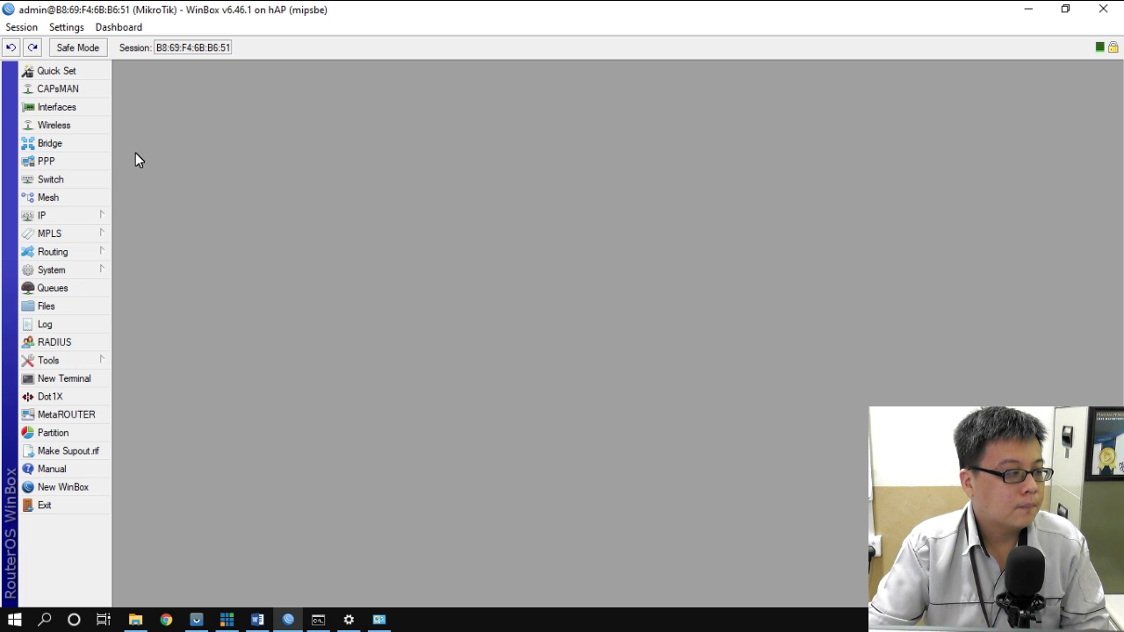
pyautogui.moveTo(316, 622)
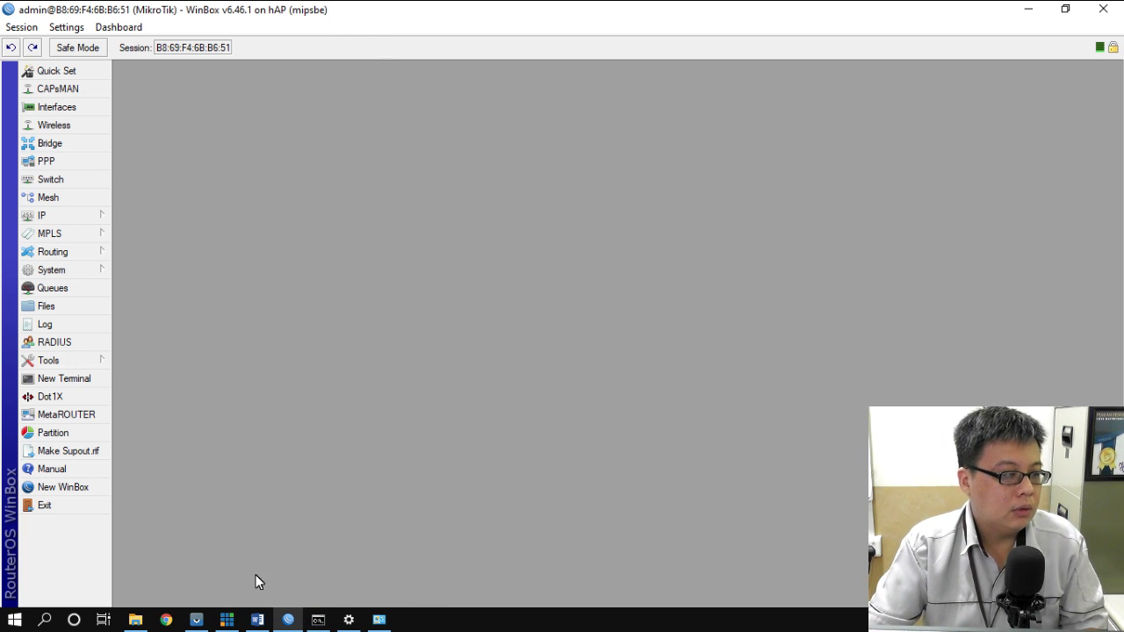
pyautogui.click(257, 620)
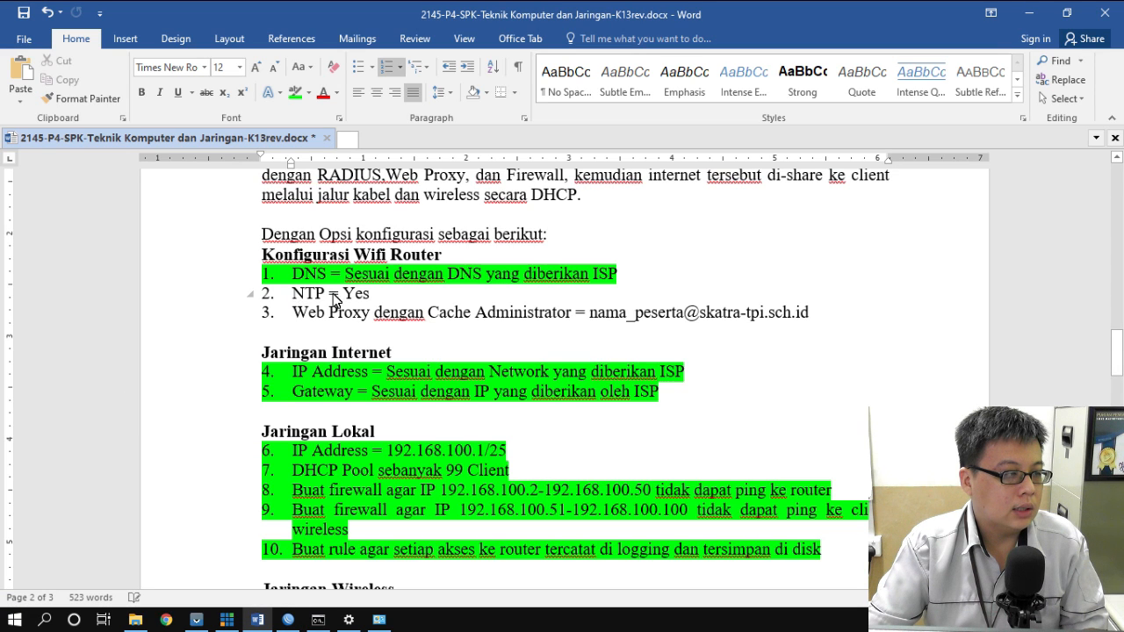
# - Highlight task 2 'NTP = Yes' green in Word and minimize the document
pyautogui.moveTo(293, 295); pyautogui.dragTo(364, 294)
pyautogui.click(296, 92)
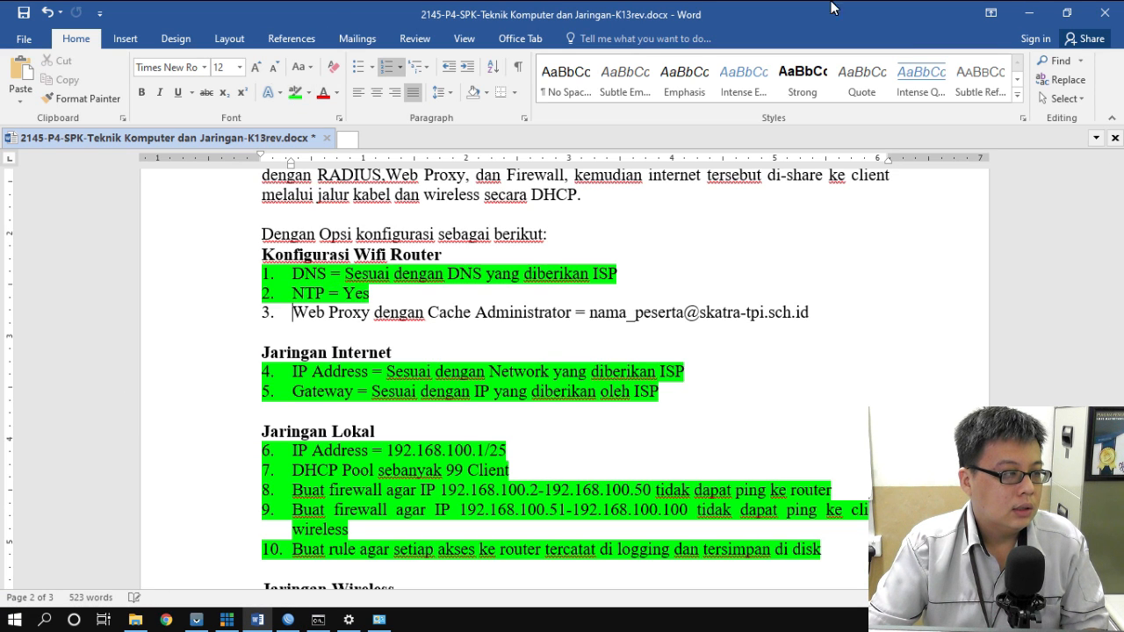
pyautogui.scroll(-7, 791, 382)
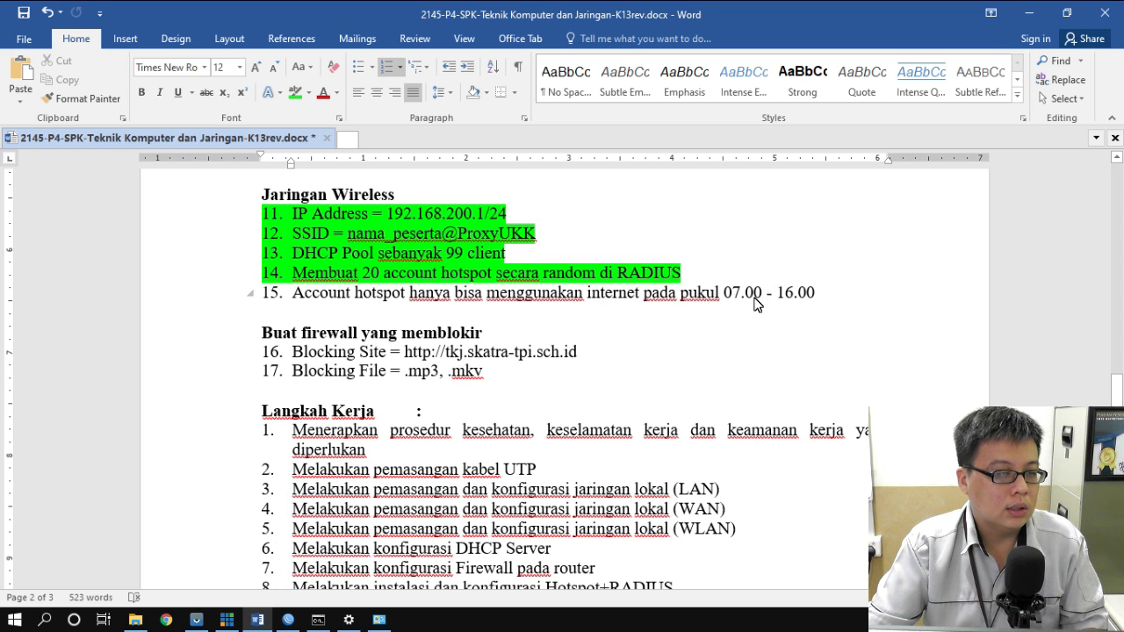
pyautogui.click(1030, 14)
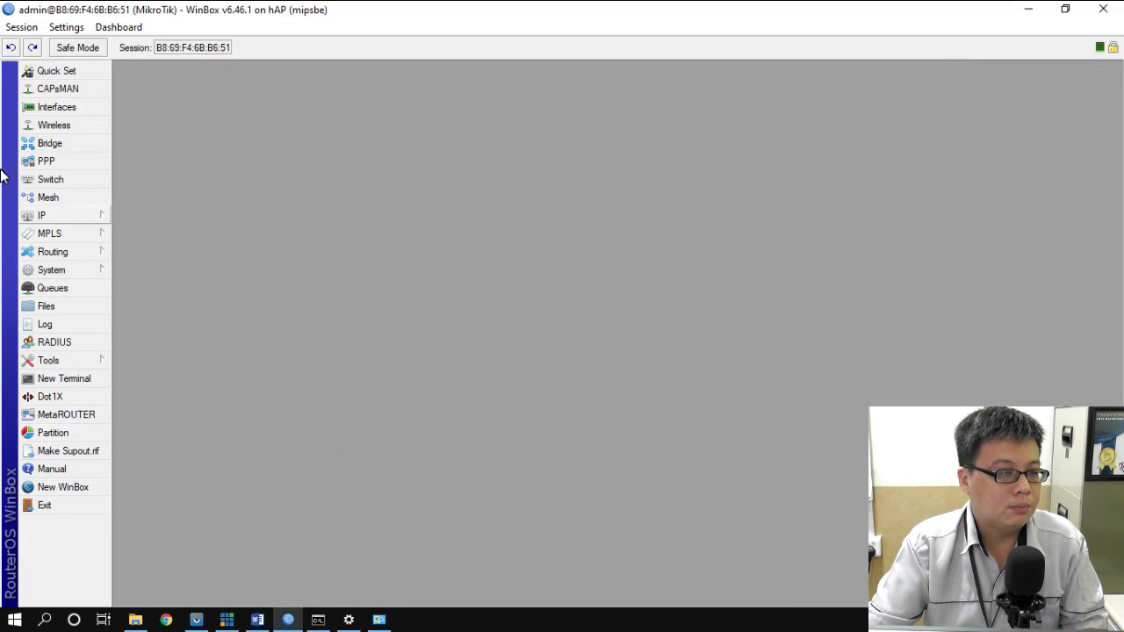
# - In Firewall NAT, limit masquerade rule 15 to the 07:00–16:00 time window
pyautogui.click(68, 220)
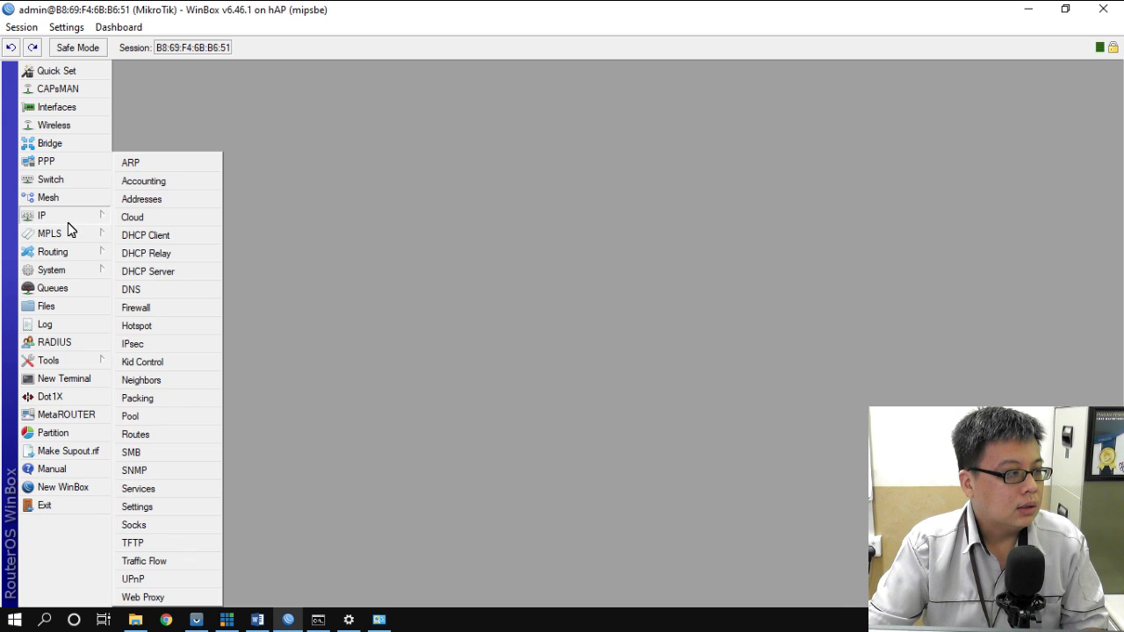
pyautogui.click(172, 315)
pyautogui.click(313, 222)
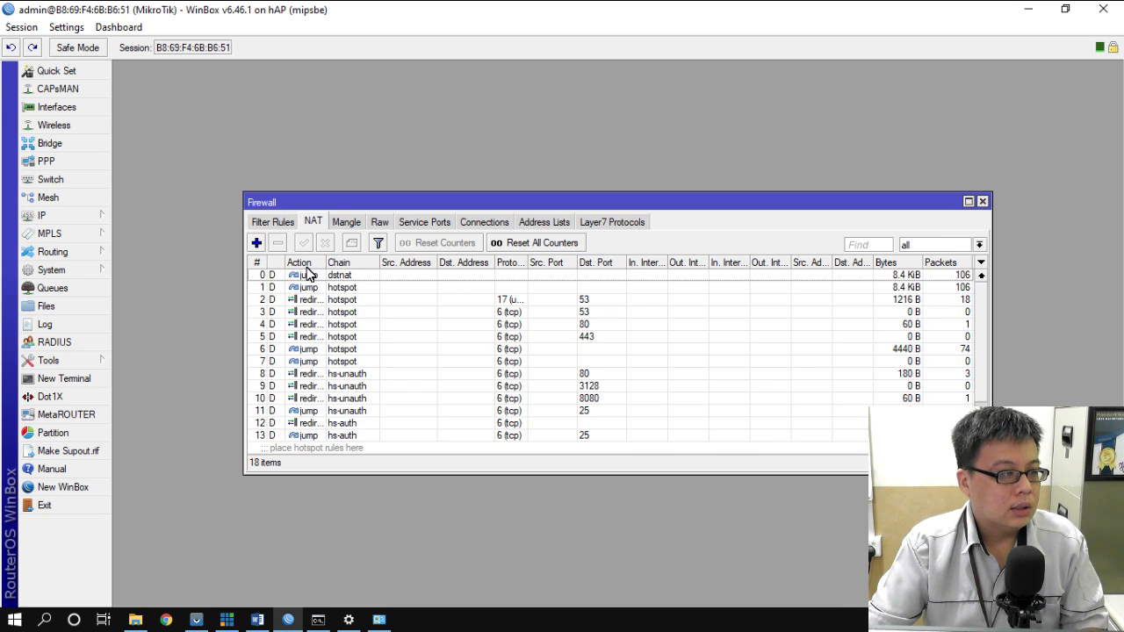
pyautogui.scroll(-5, 372, 329)
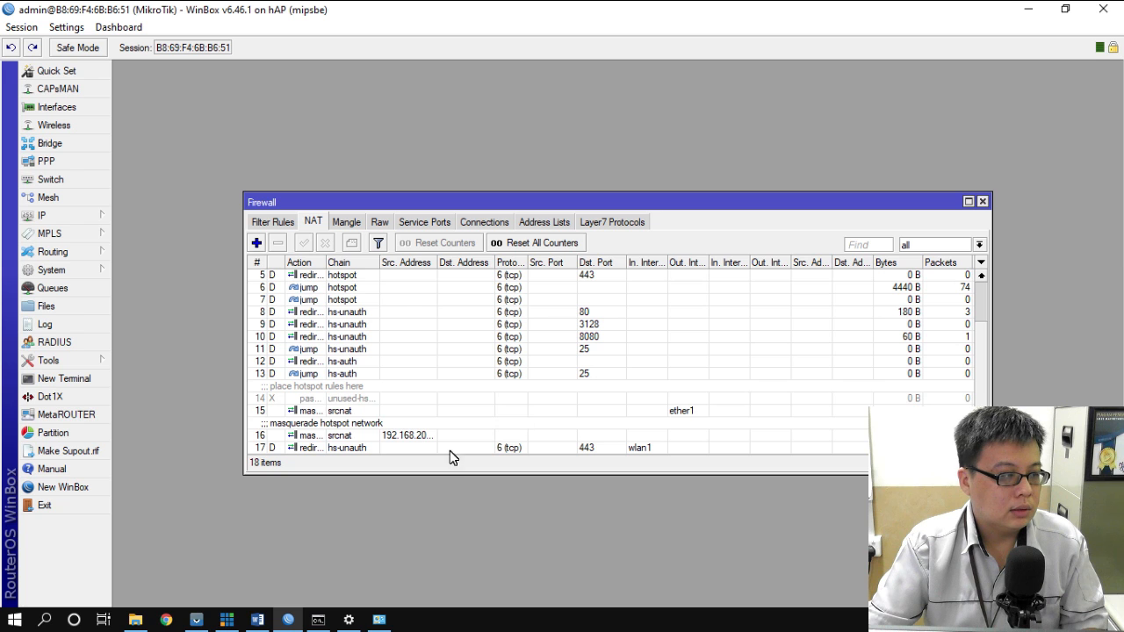
pyautogui.click(337, 412)
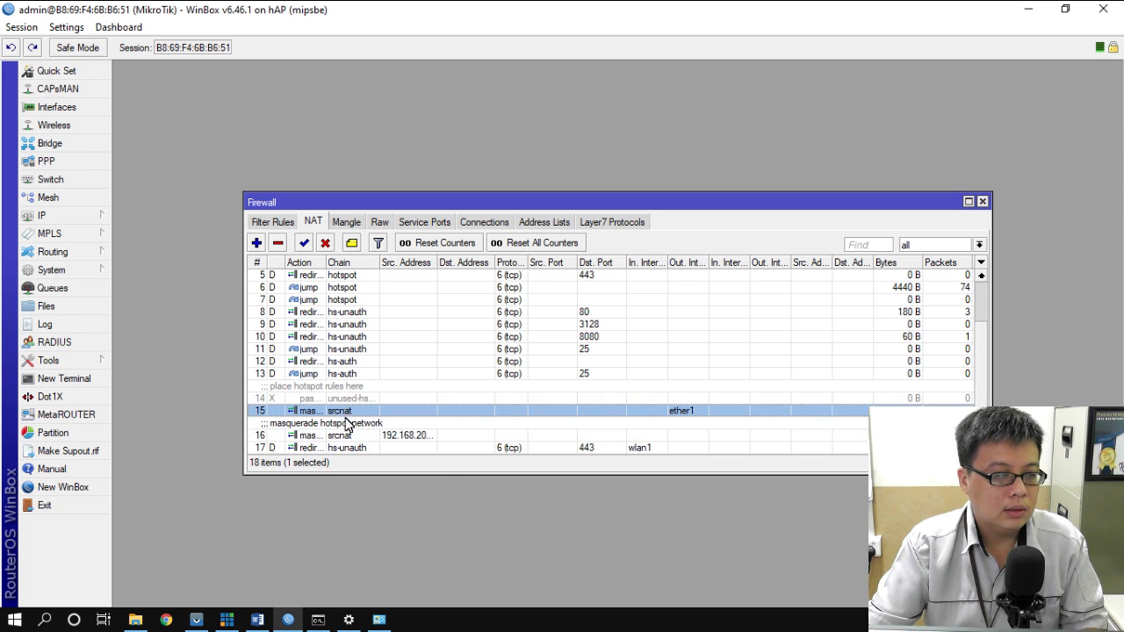
pyautogui.click(346, 436)
pyautogui.click(348, 413)
pyautogui.click(346, 437)
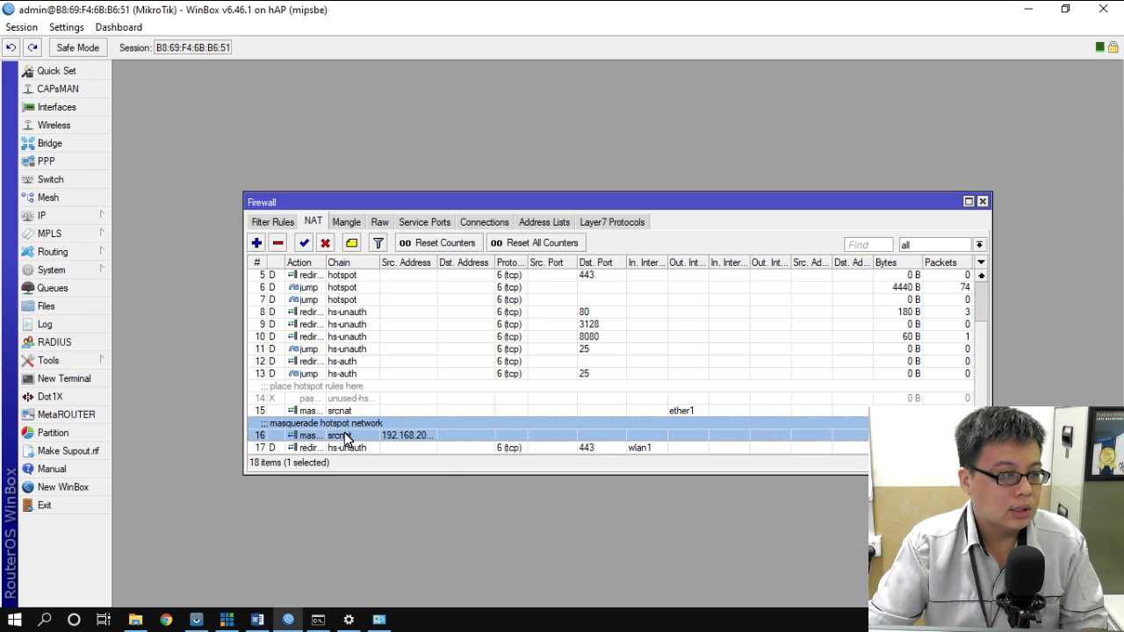
pyautogui.doubleClick(341, 413)
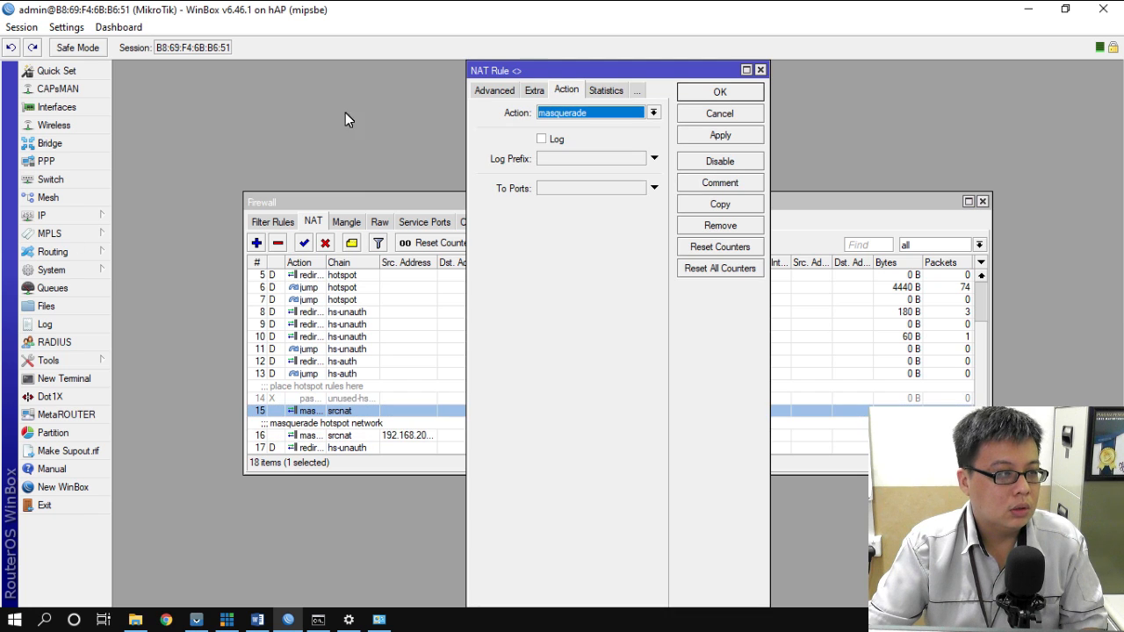
pyautogui.click(536, 91)
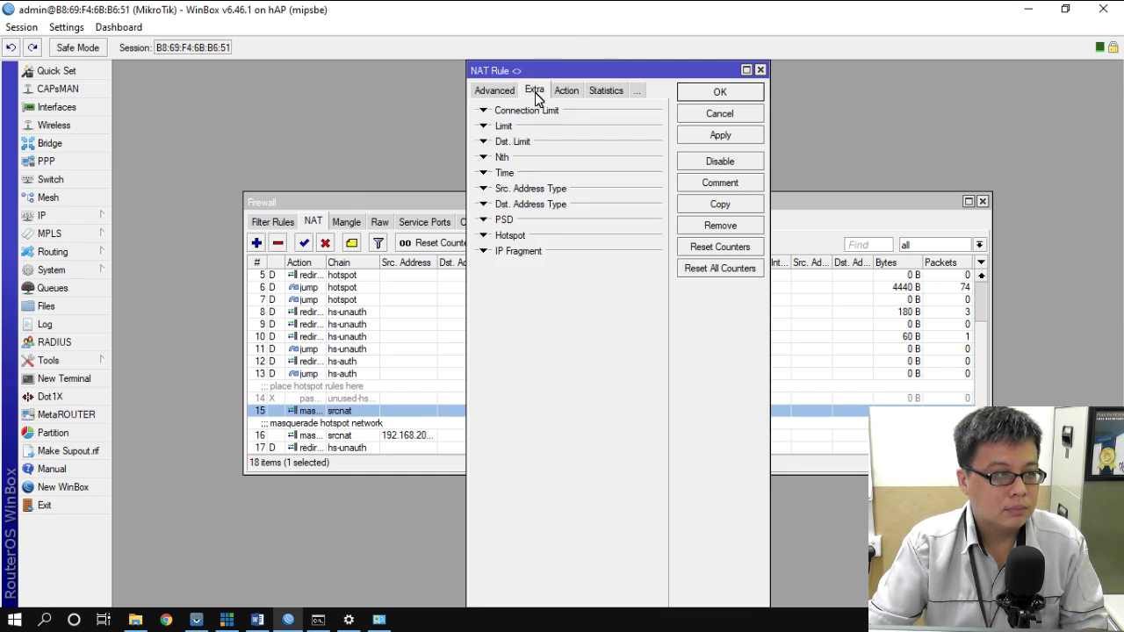
pyautogui.click(484, 174)
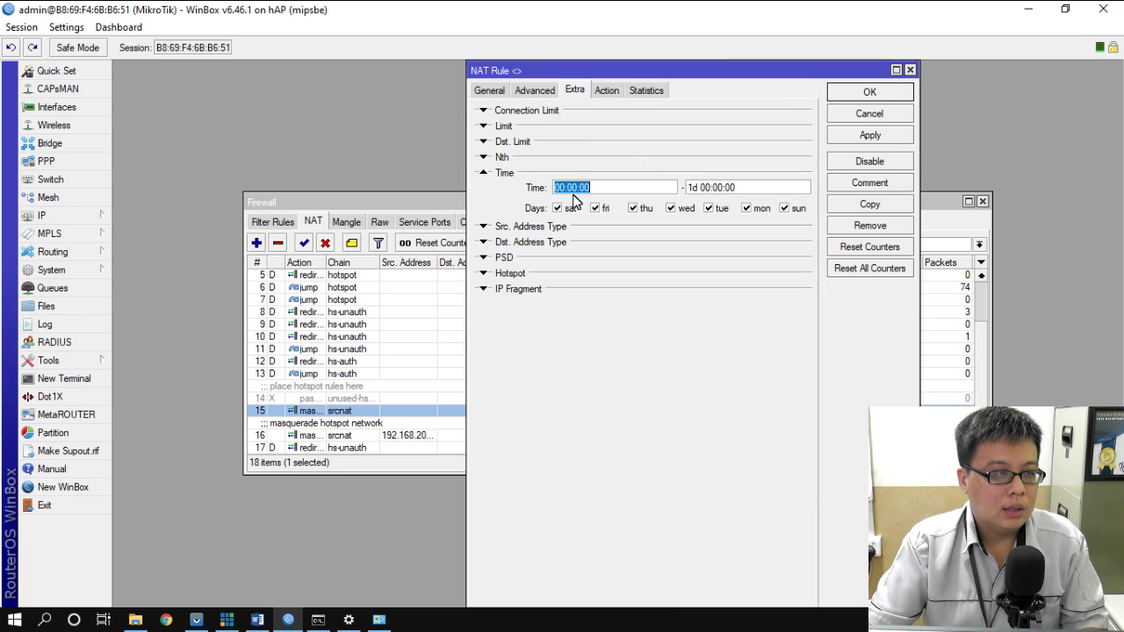
pyautogui.write('07:00:0')
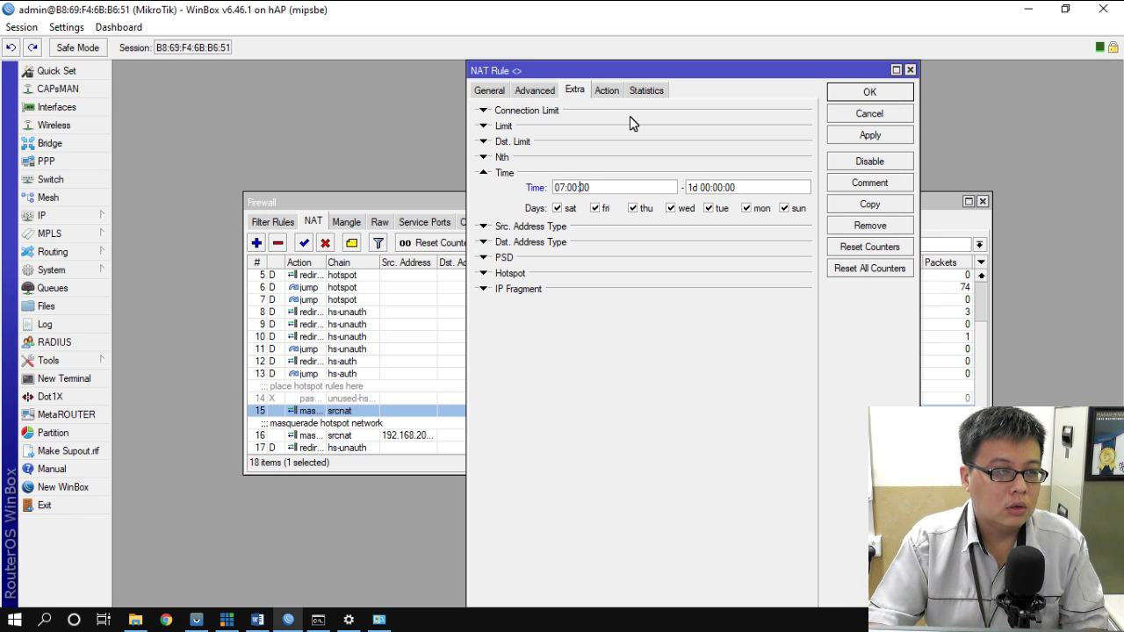
pyautogui.press('Tab')
pyautogui.write('1')
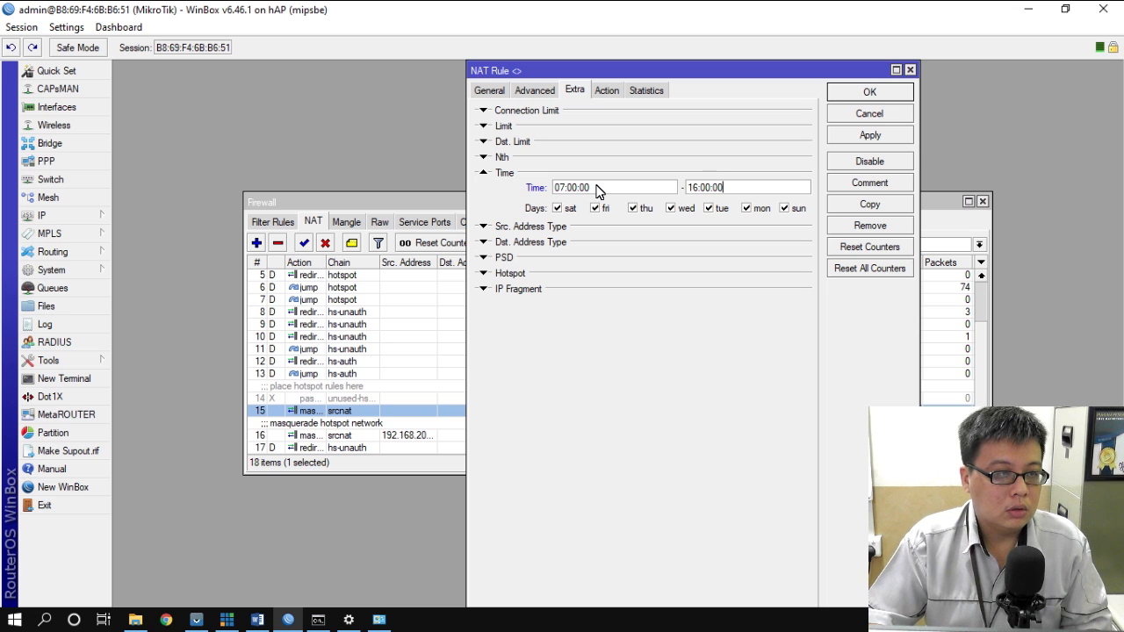
pyautogui.click(872, 93)
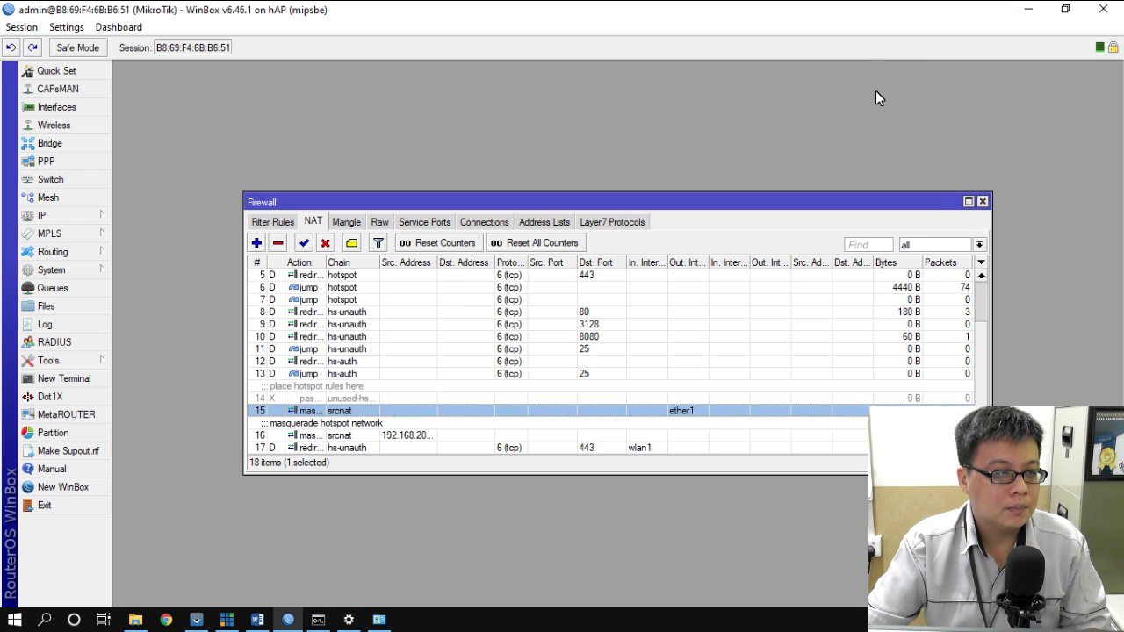
# - Limit the hotspot masquerade rule 16 to the same 07:00–16:00 time window
pyautogui.doubleClick(349, 437)
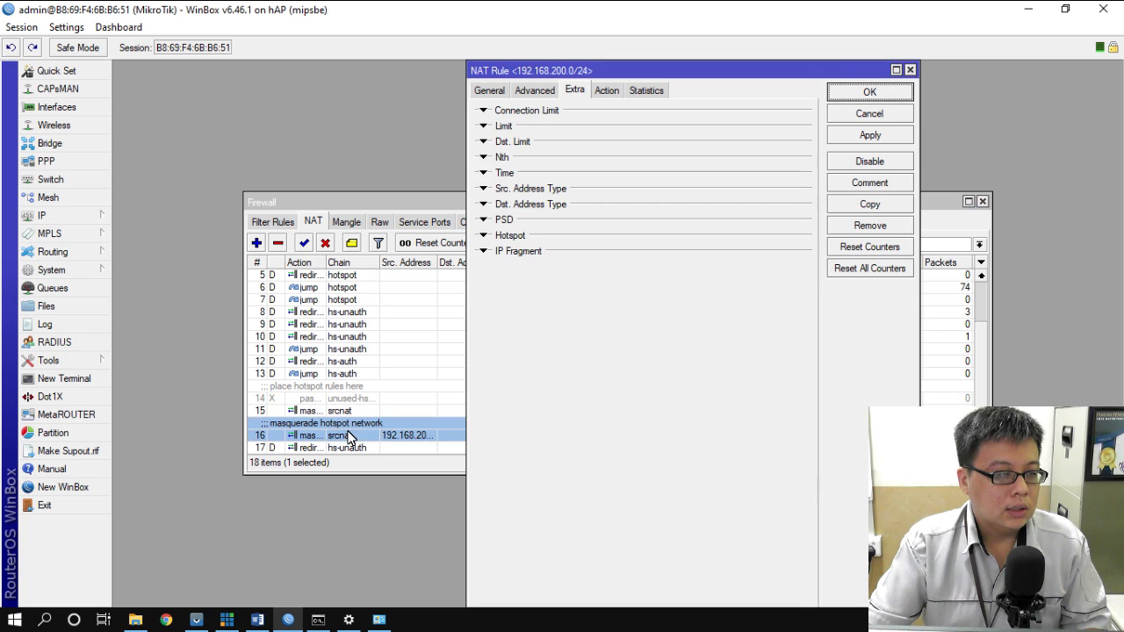
pyautogui.click(482, 175)
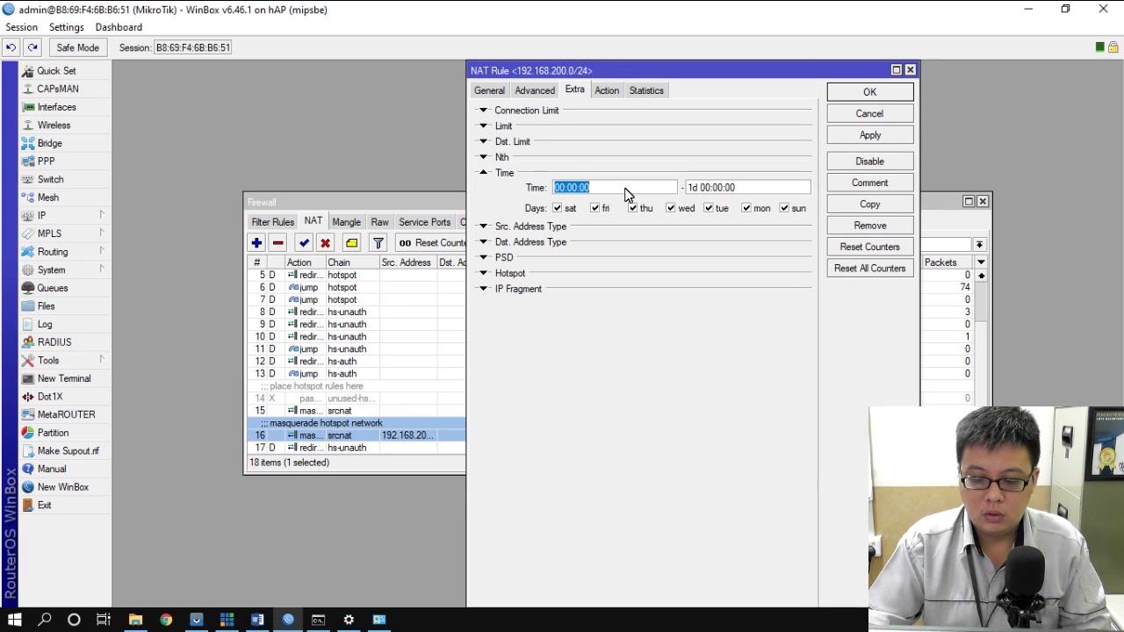
pyautogui.write('07')
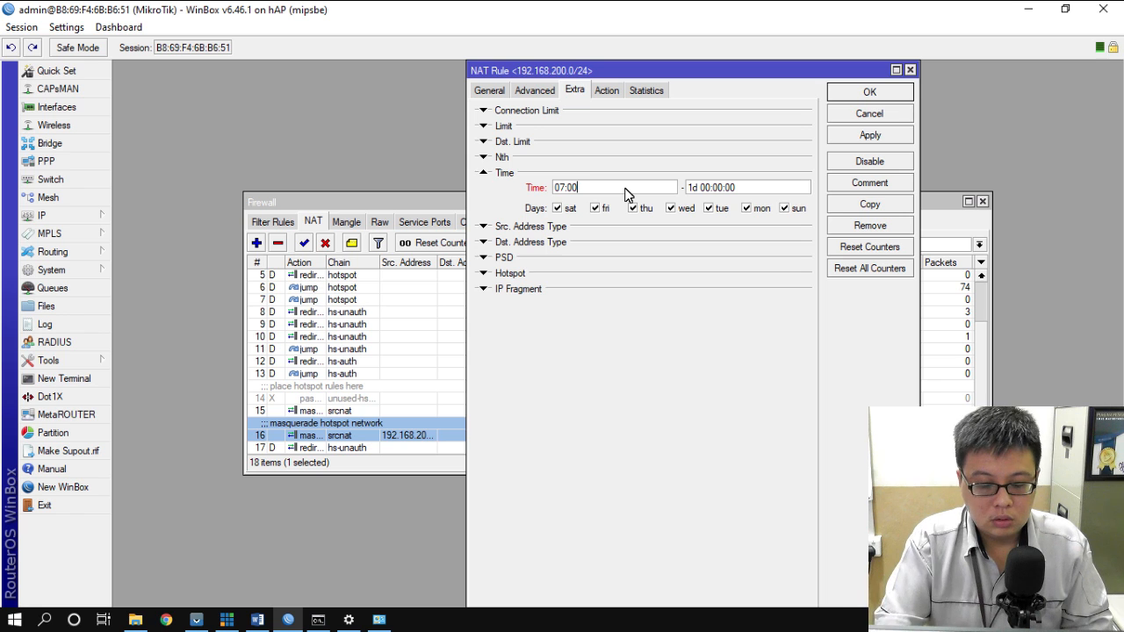
pyautogui.click(730, 188)
pyautogui.write('16:00:')
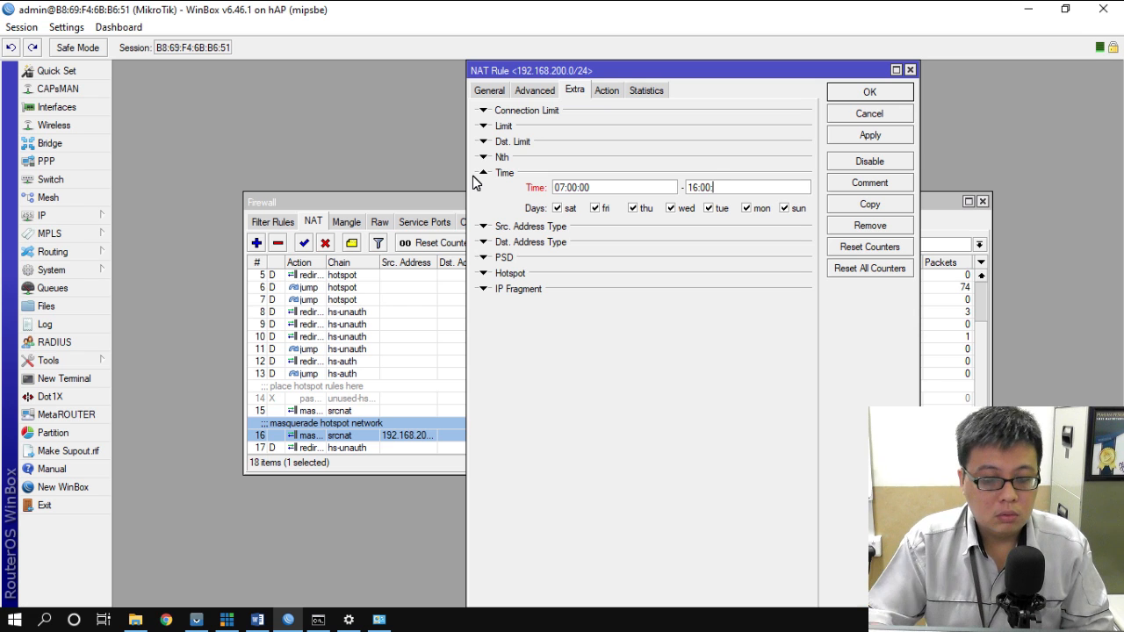
pyautogui.click(877, 91)
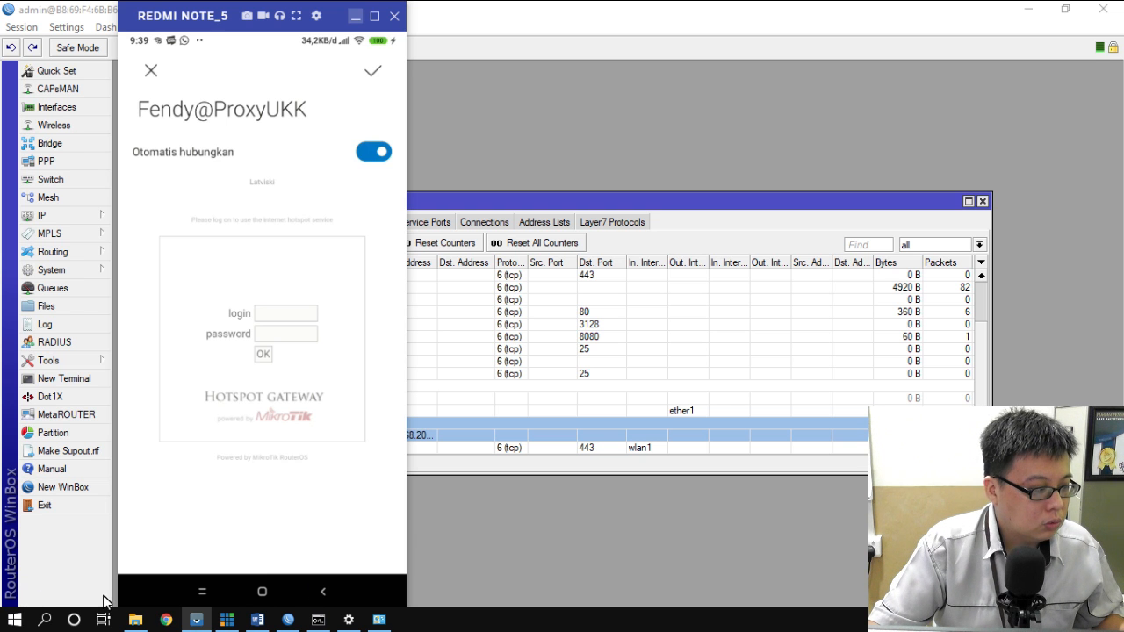
# - Open Vouchers.pdf from the Desktop folder in File Explorer
pyautogui.click(135, 620)
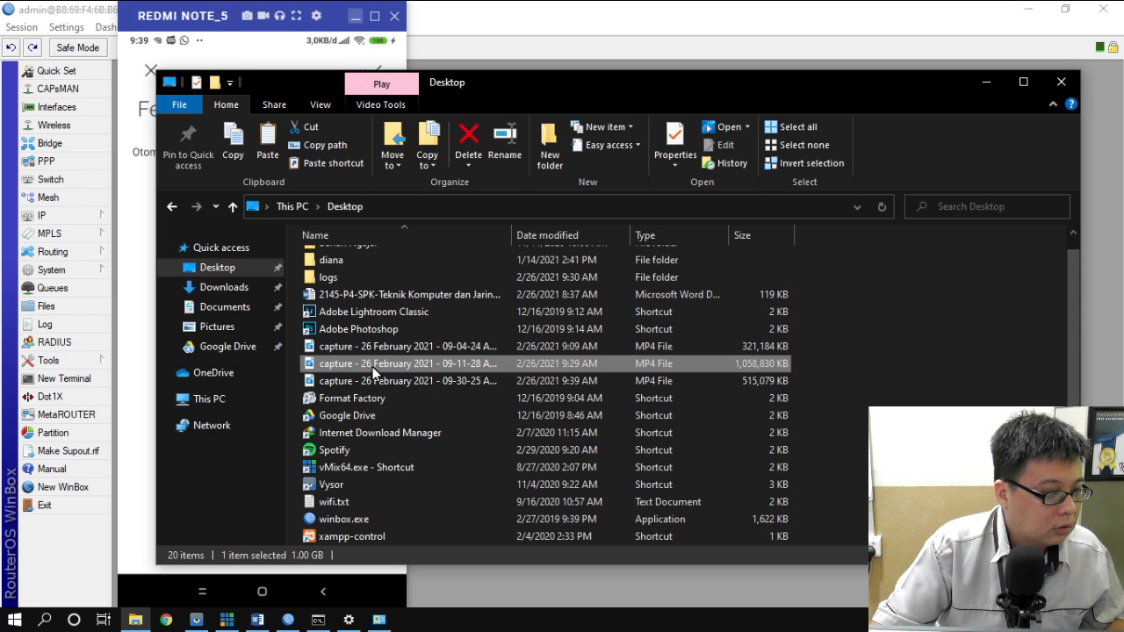
pyautogui.scroll(-1, 355, 406)
pyautogui.doubleClick(363, 538)
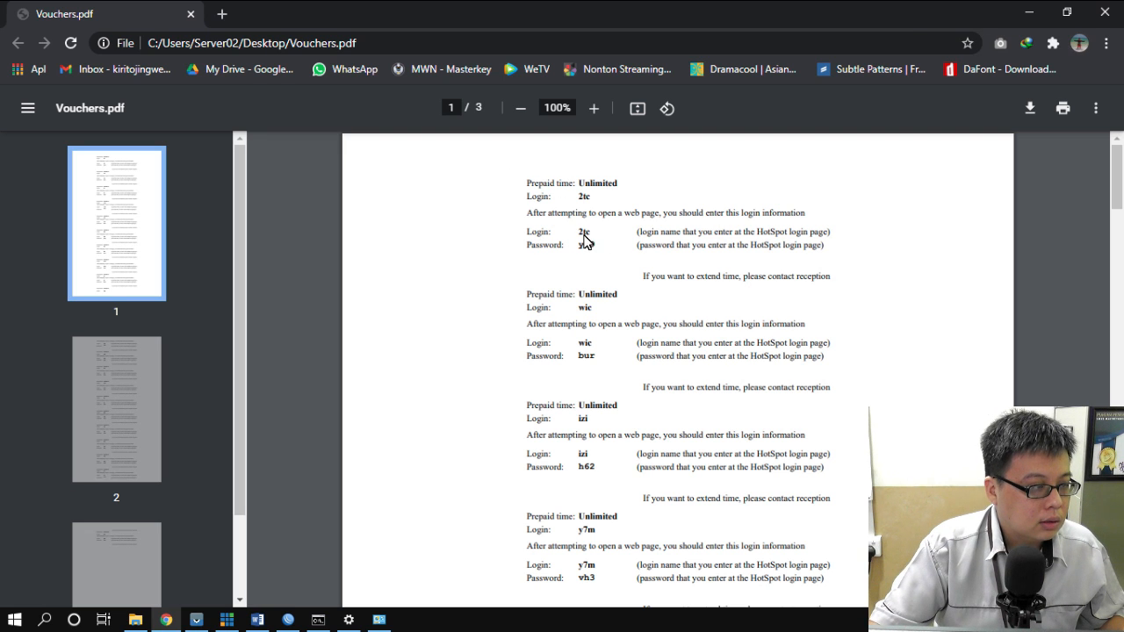
# - Log the mirrored phone into the hotspot with the first voucher's login and password
pyautogui.click(199, 622)
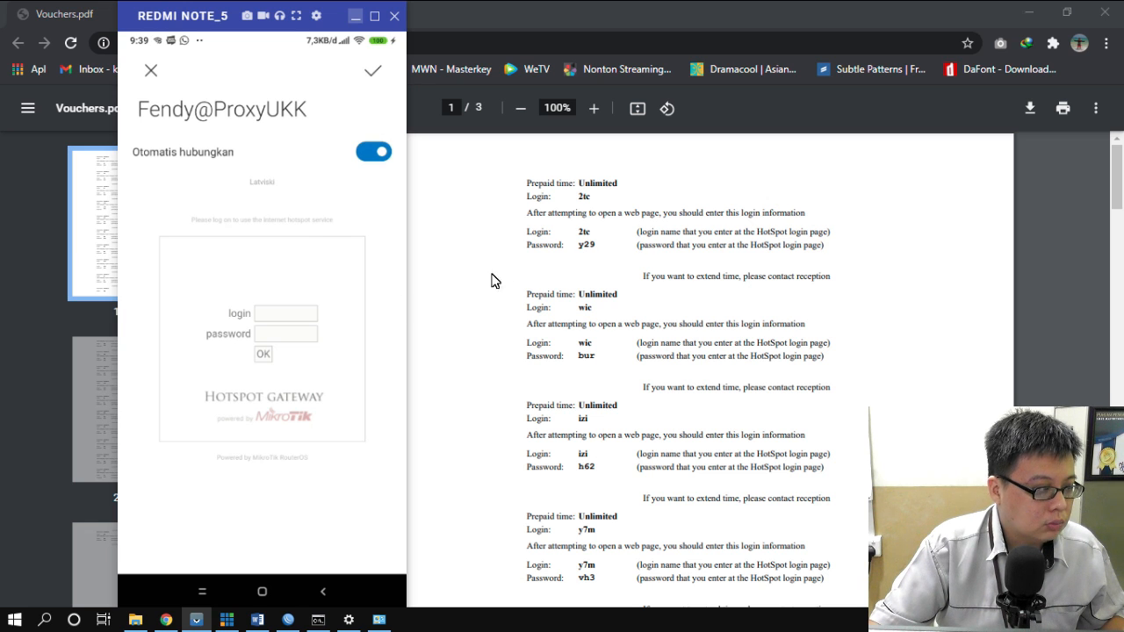
pyautogui.click(295, 315)
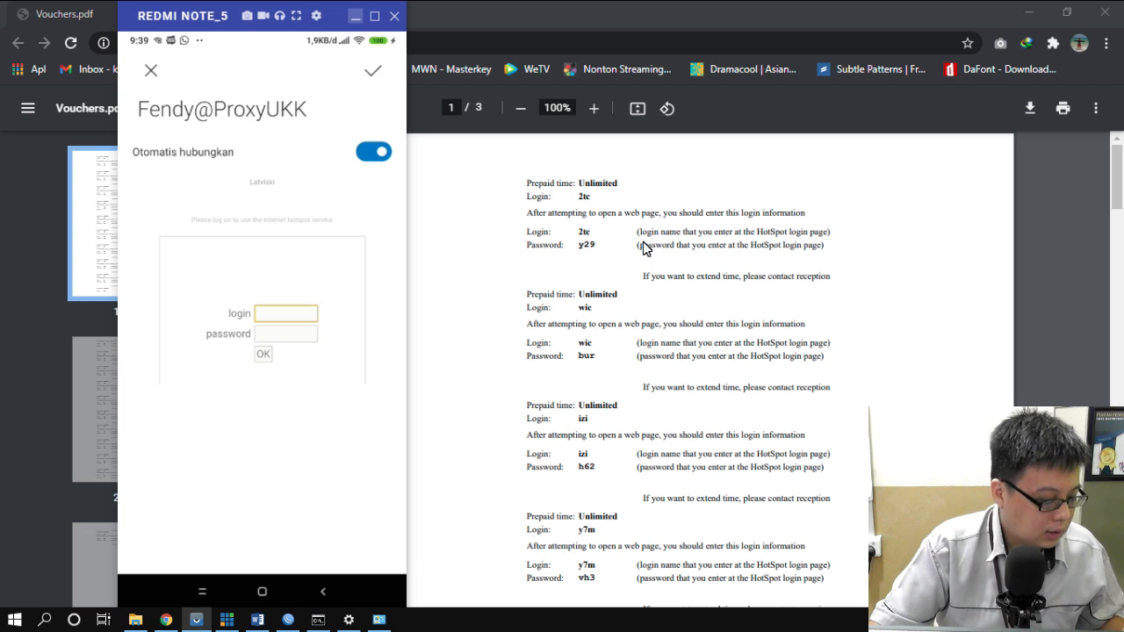
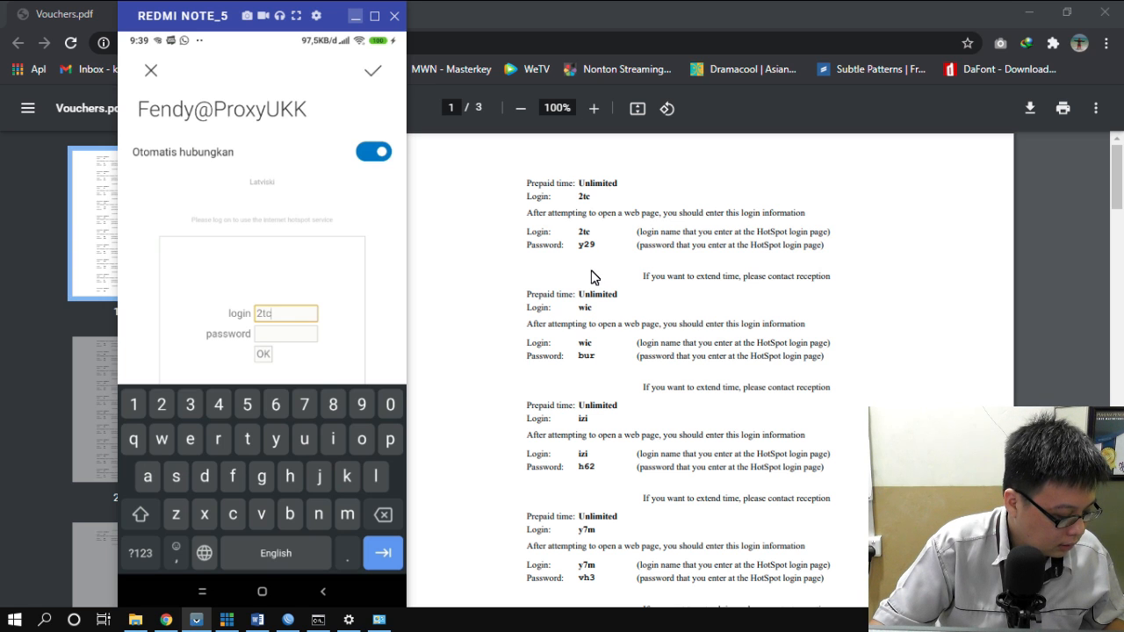
pyautogui.press('Tab')
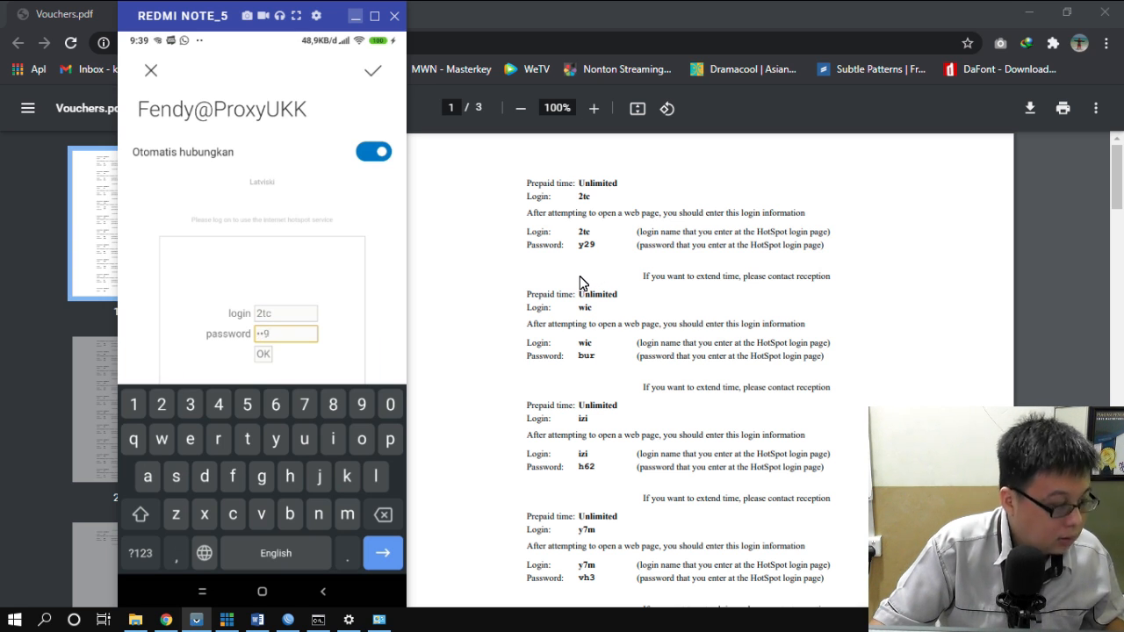
pyautogui.press('Return')
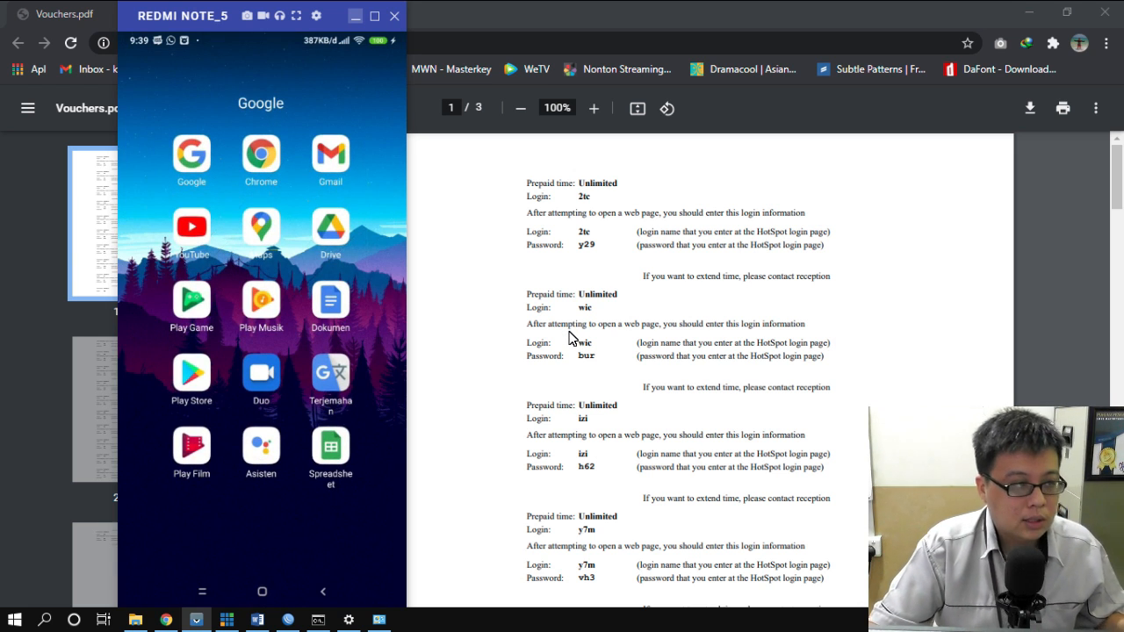
# - Minimize the voucher PDF and return to the WinBox firewall NAT list
pyautogui.click(687, 7)
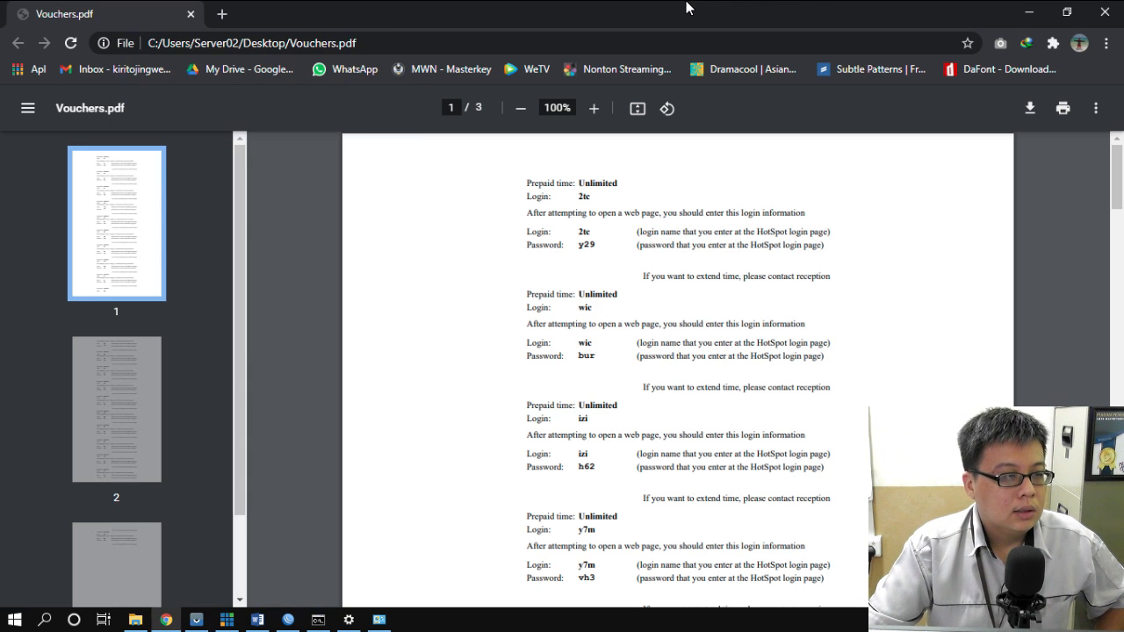
pyautogui.click(1029, 11)
pyautogui.click(655, 17)
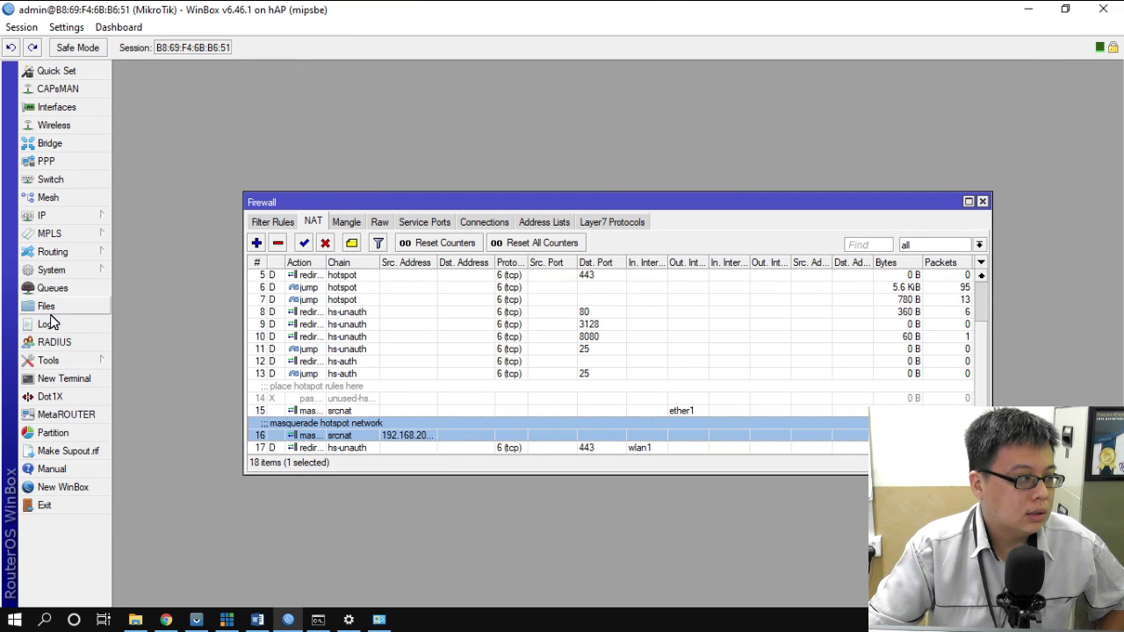
# - Change the router clock hour to 16 (16:40) with time-zone autodetect turned off
pyautogui.click(66, 271)
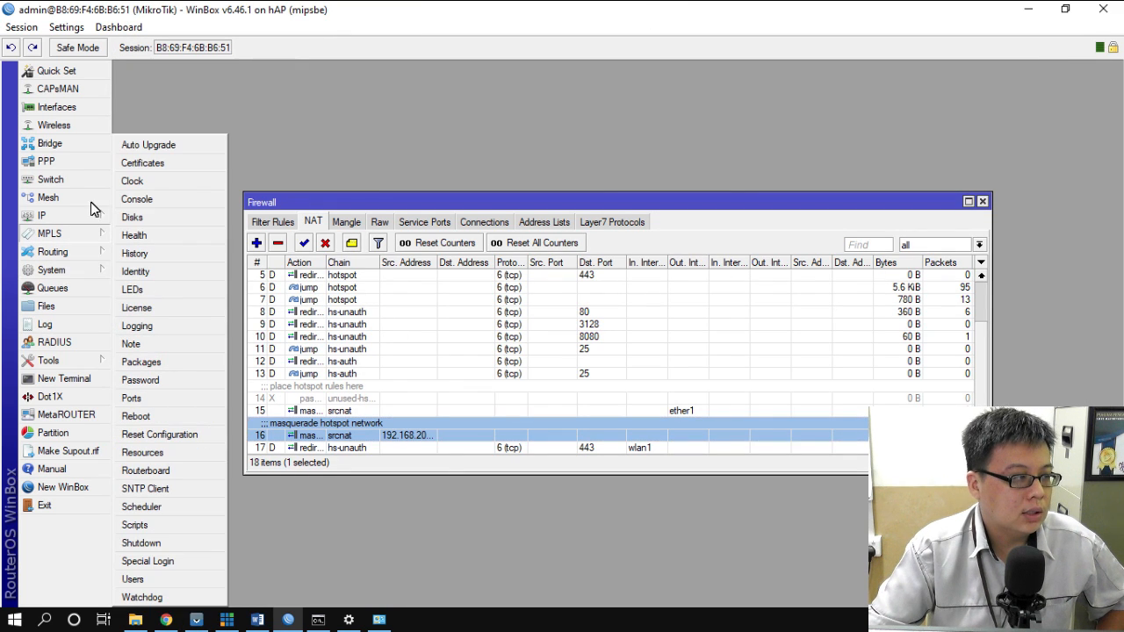
pyautogui.click(155, 181)
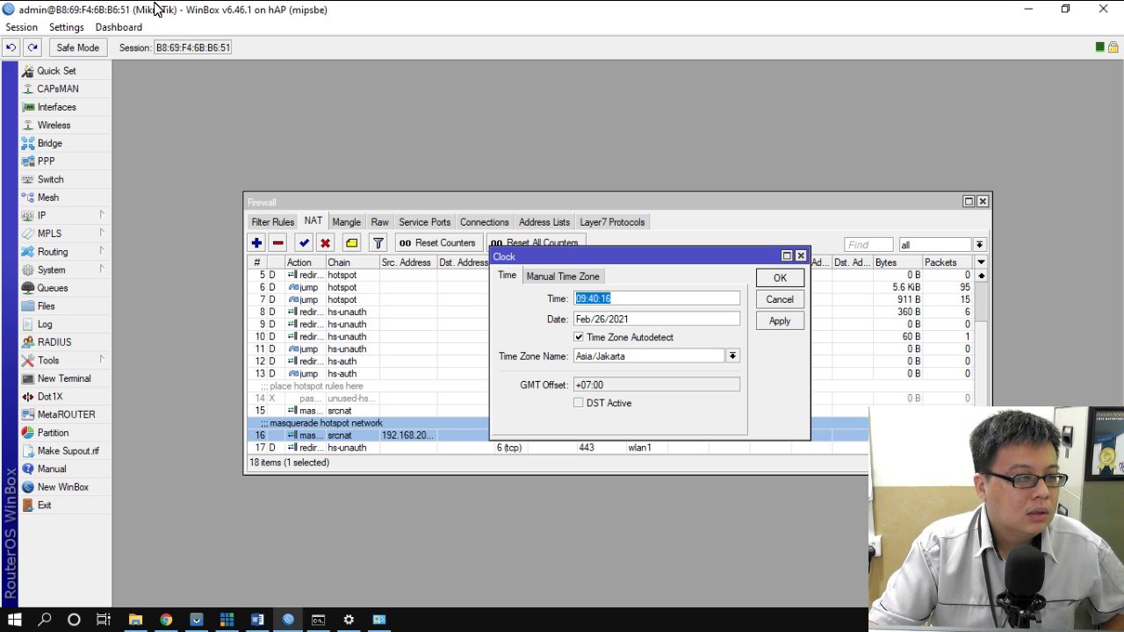
pyautogui.click(586, 300)
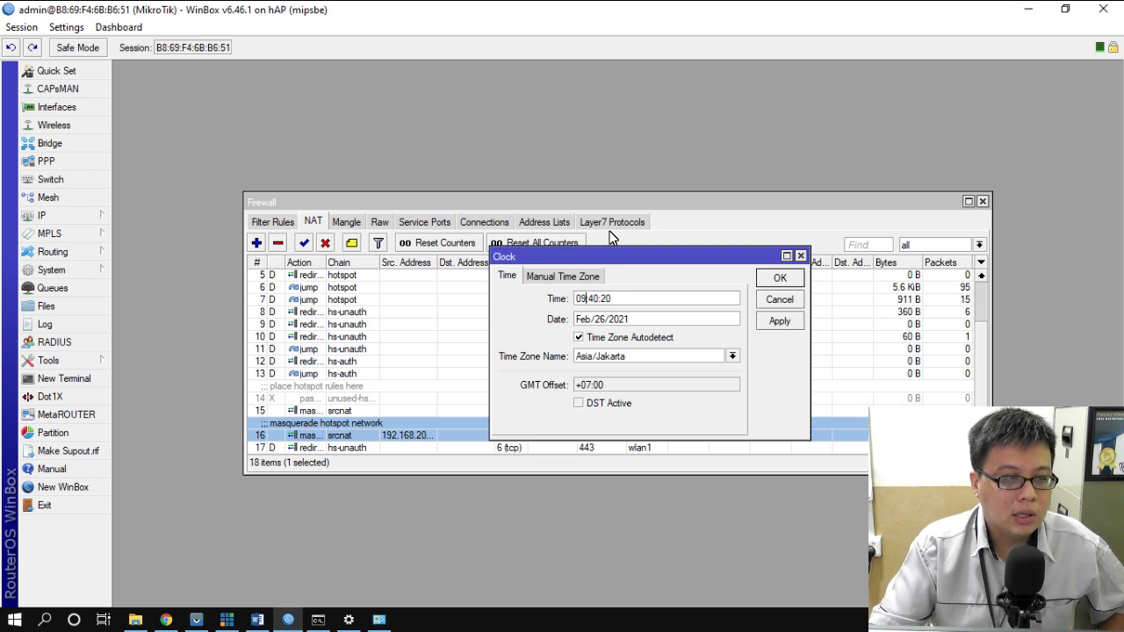
pyautogui.press('BackSpace')
pyautogui.press('BackSpace')
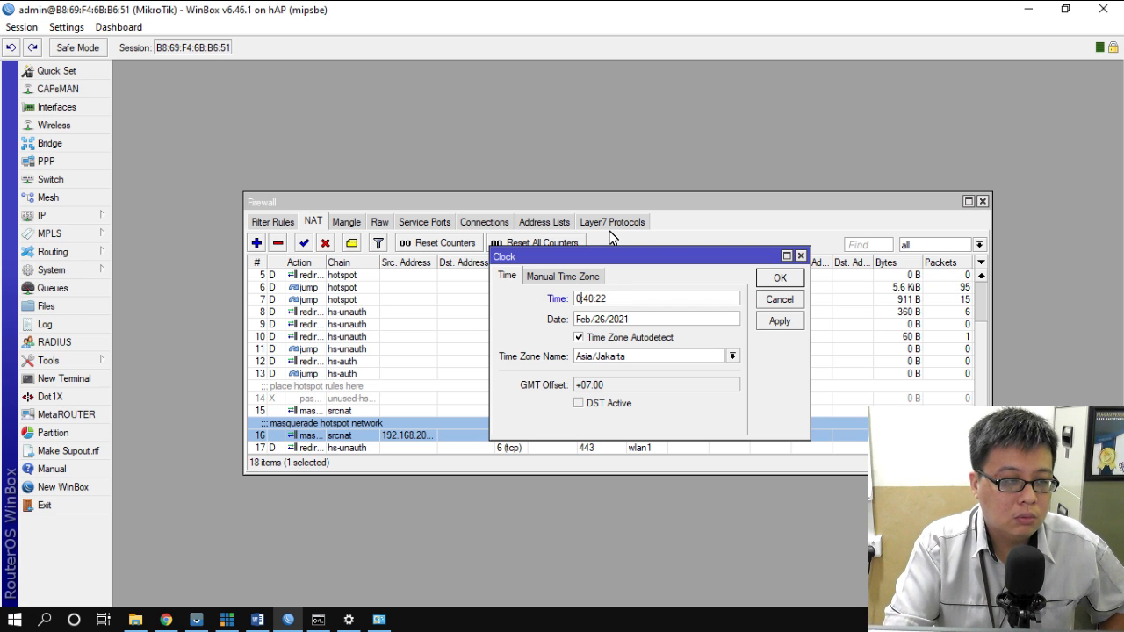
pyautogui.write('16')
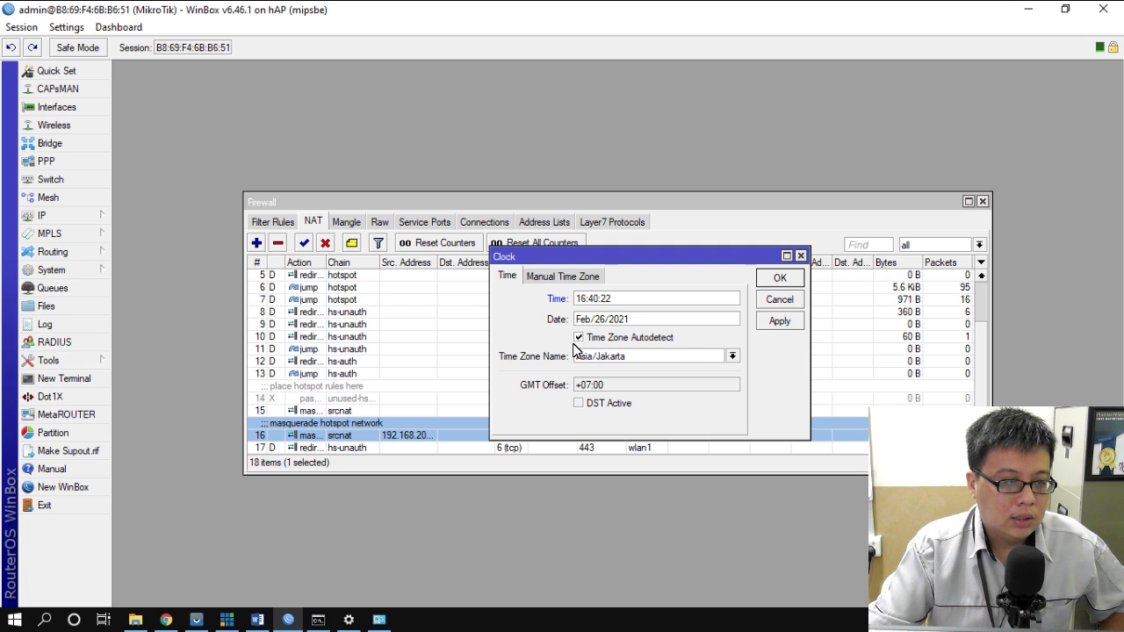
pyautogui.click(579, 339)
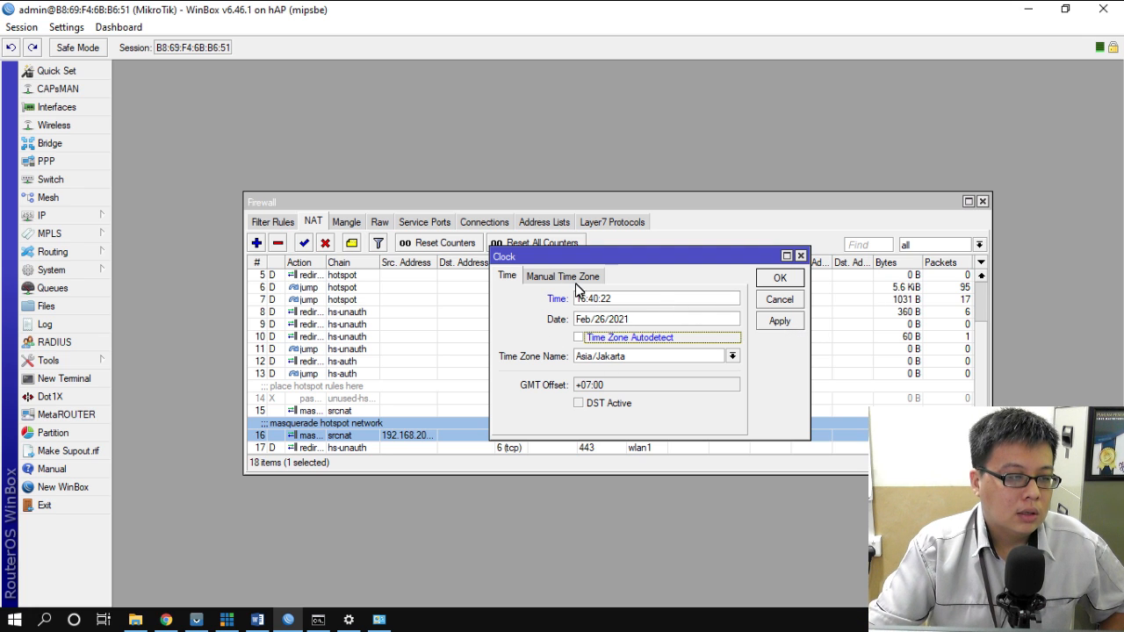
pyautogui.click(778, 280)
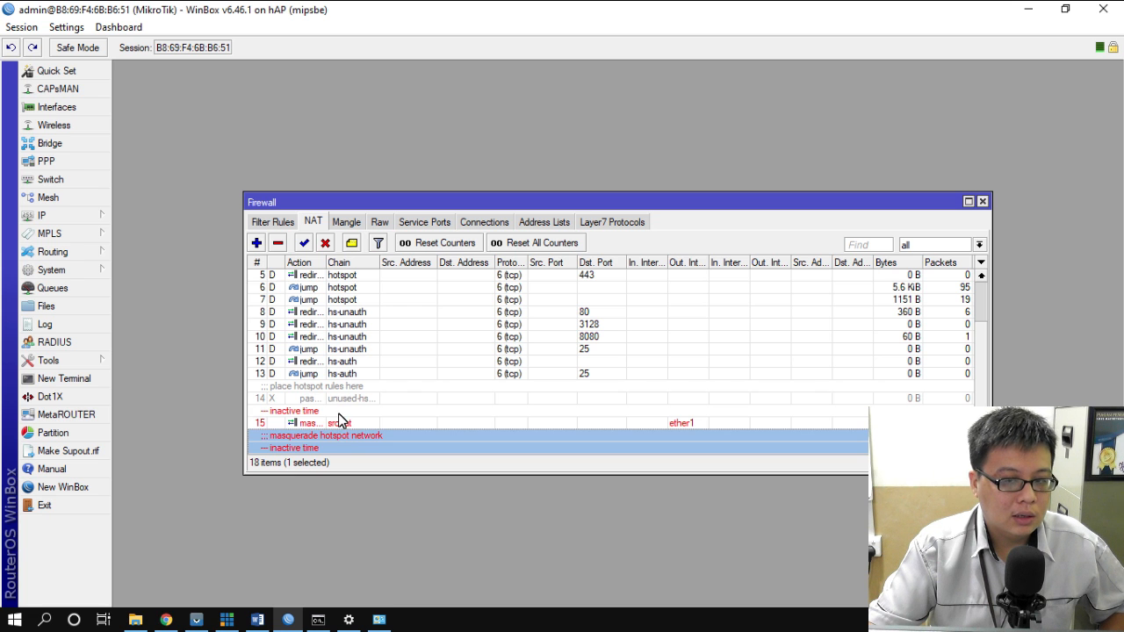
pyautogui.click(205, 622)
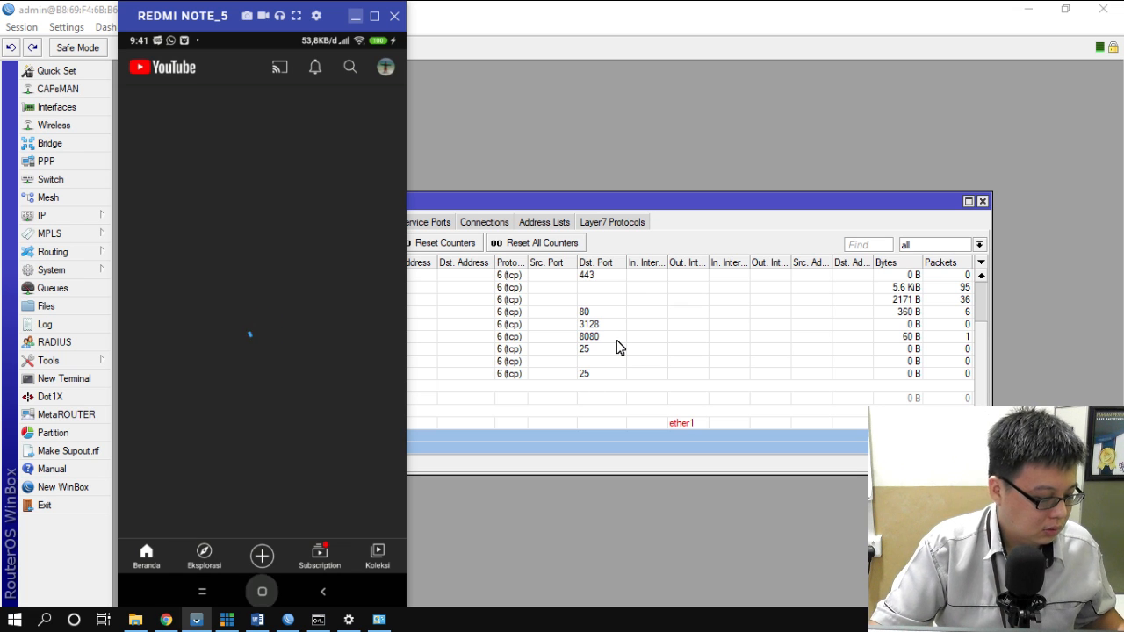
pyautogui.click(703, 7)
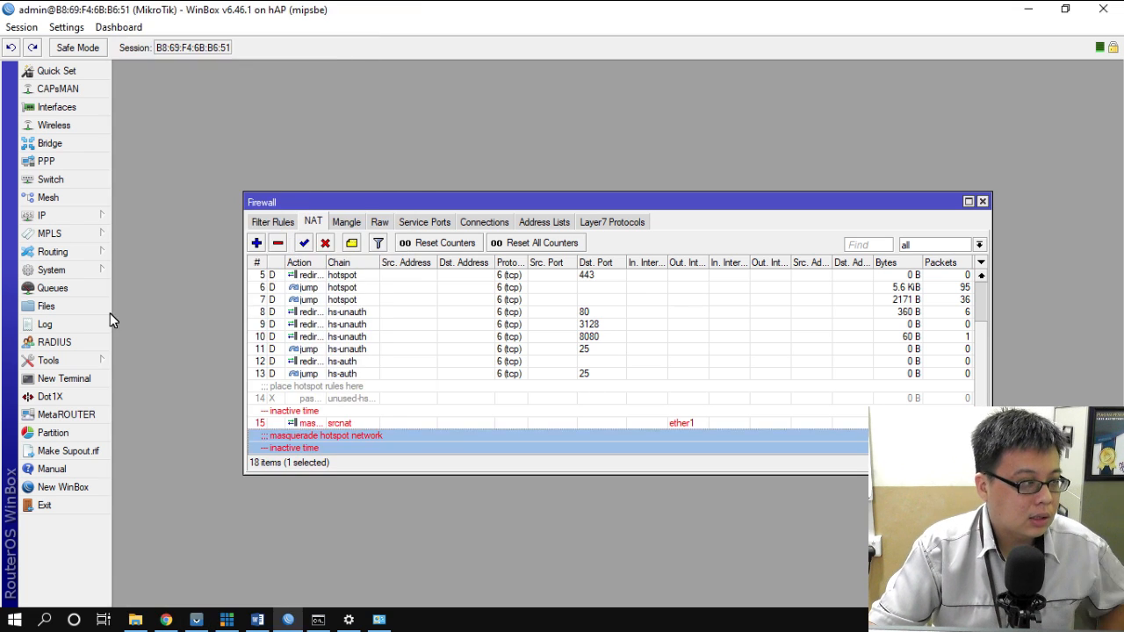
# - Reset the router clock hour to 09 with time-zone autodetect on, then check the phone mirror
pyautogui.click(58, 272)
pyautogui.click(136, 182)
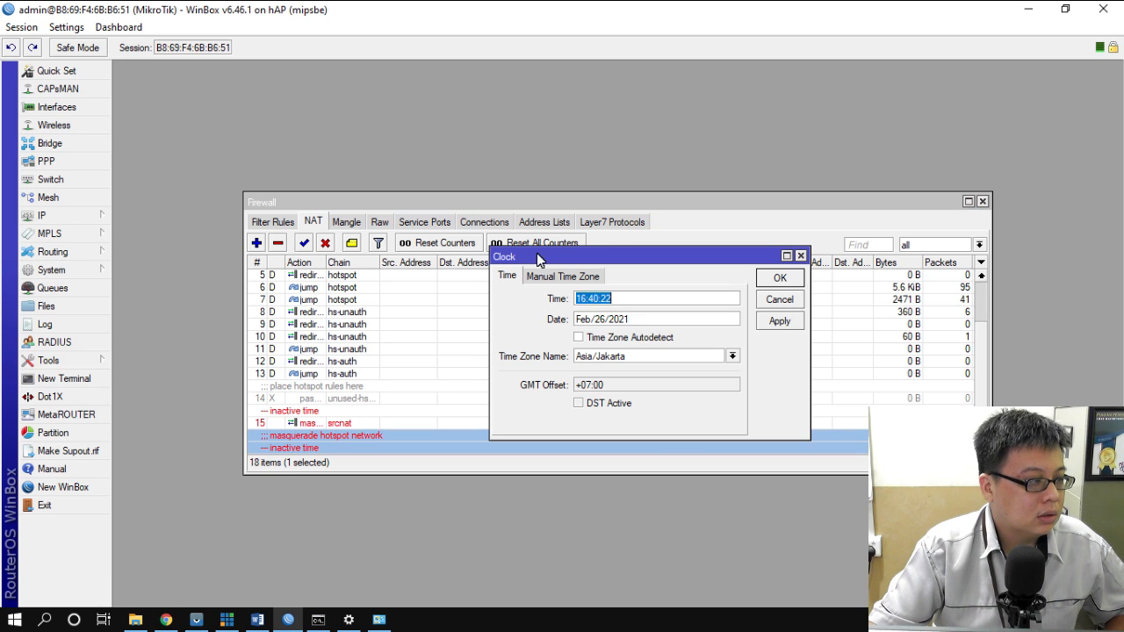
pyautogui.click(579, 298)
pyautogui.press('BackSpace')
pyautogui.press('Delete')
pyautogui.write('09')
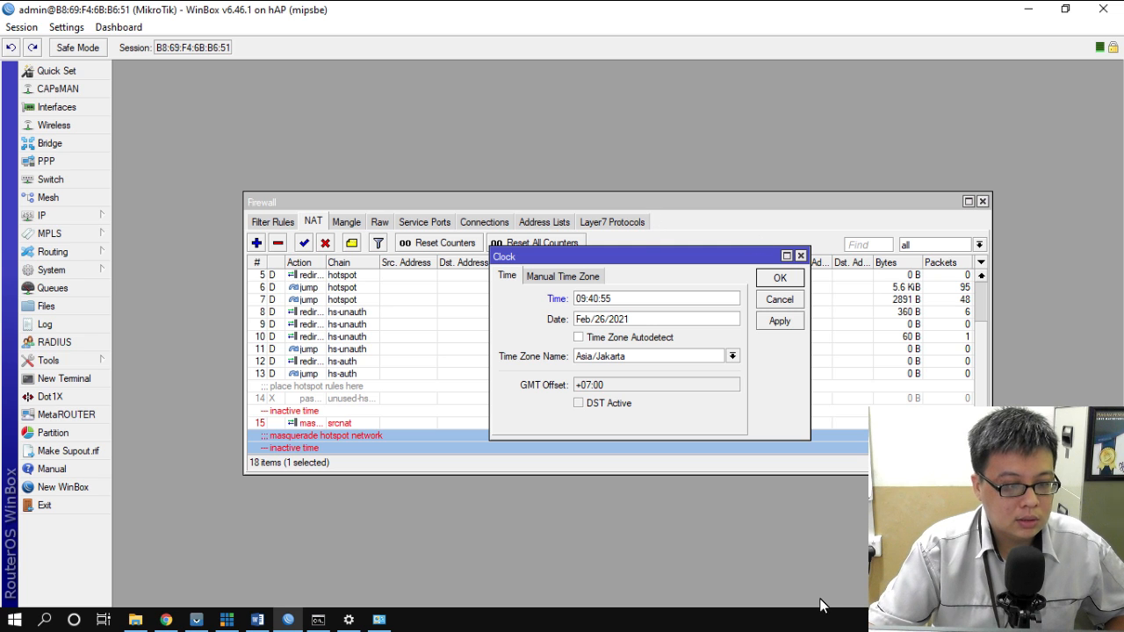
pyautogui.click(578, 339)
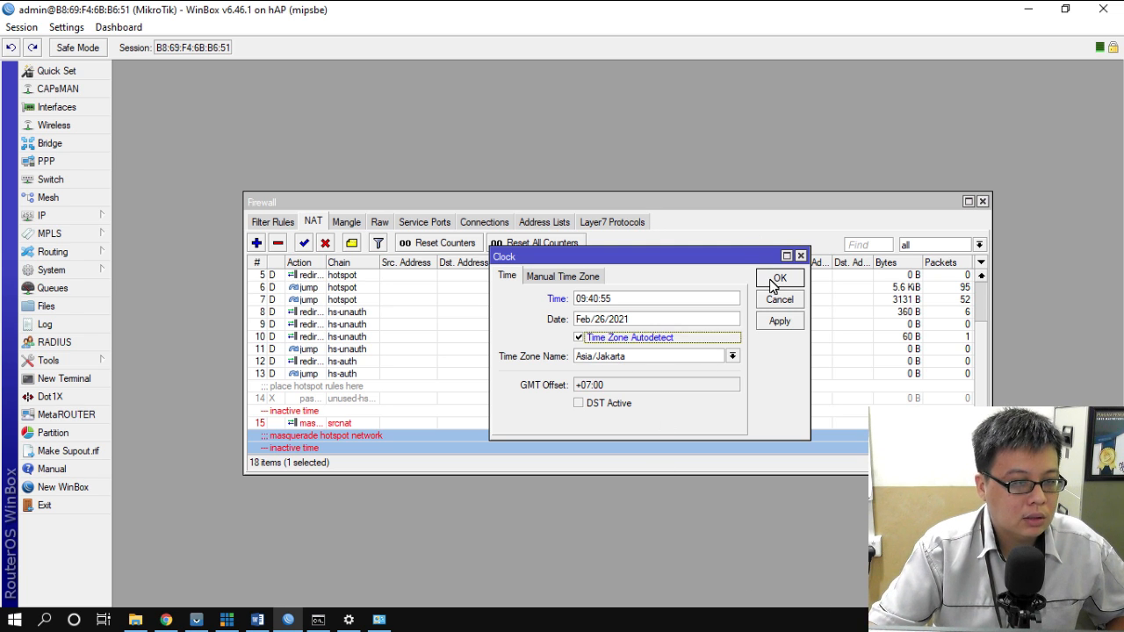
pyautogui.click(779, 279)
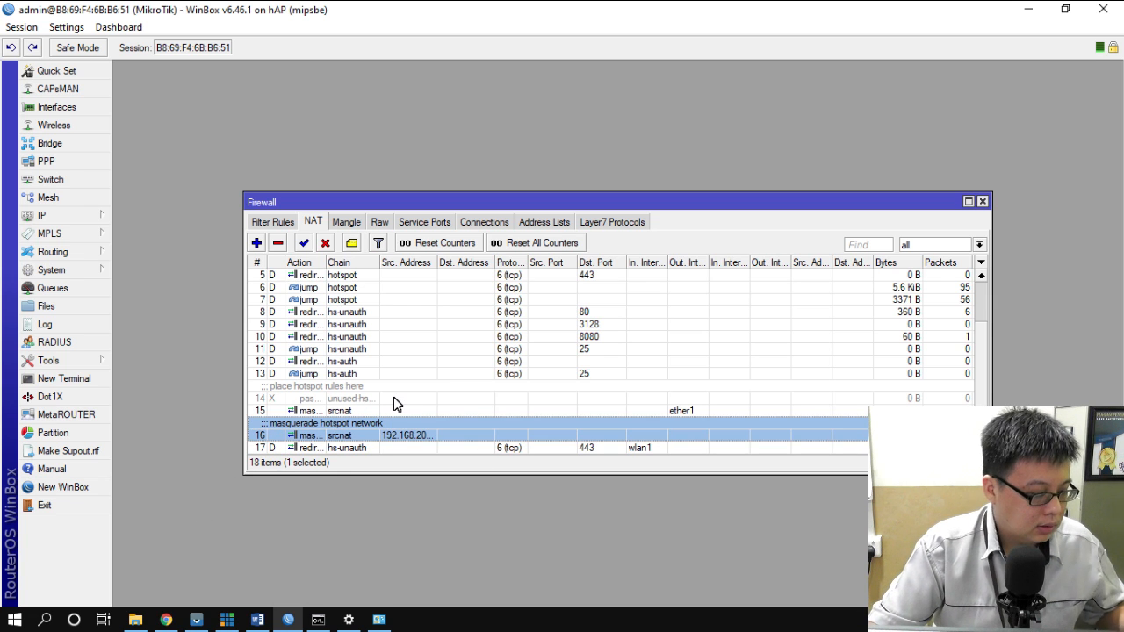
pyautogui.click(196, 621)
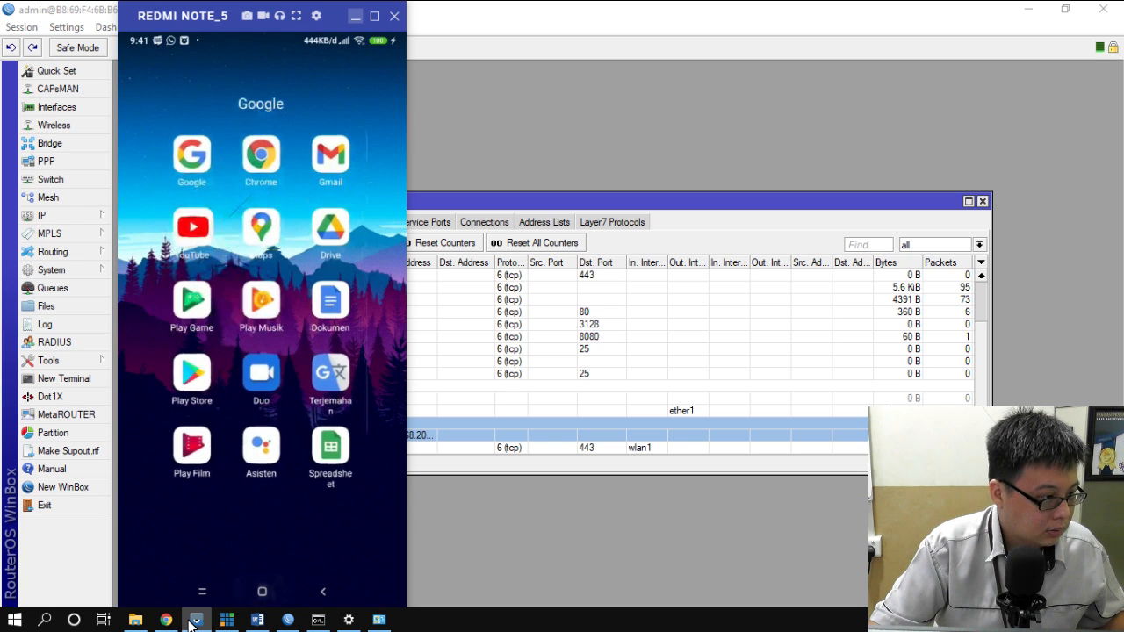
pyautogui.click(887, 9)
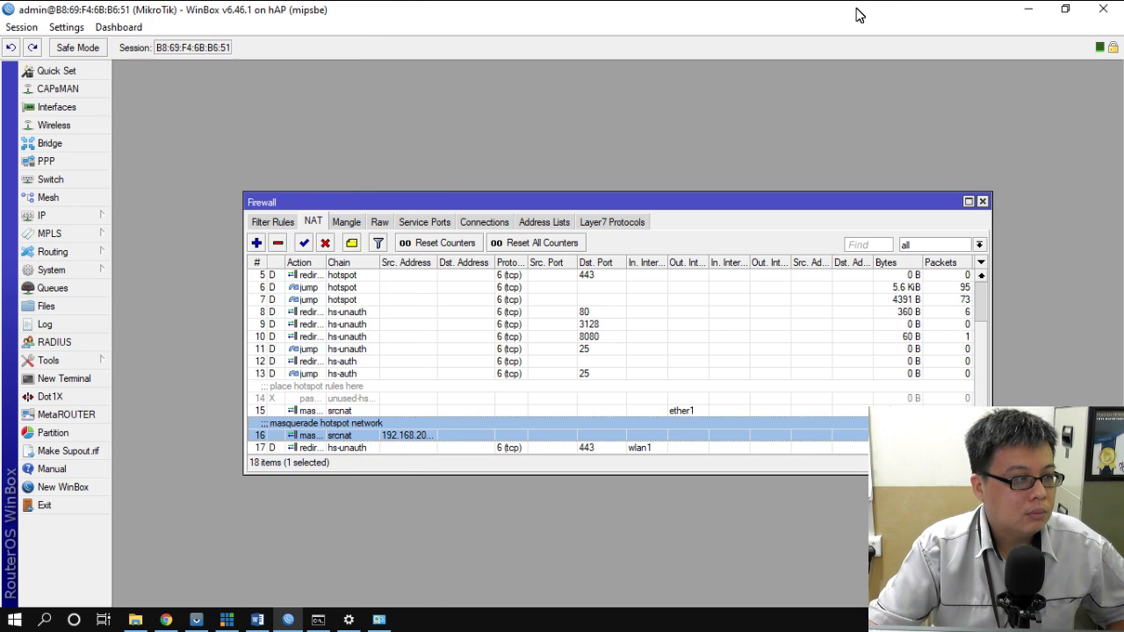
# - Highlight task 15 (07.00–16.00 internet hours) green in Word as completed
pyautogui.click(257, 620)
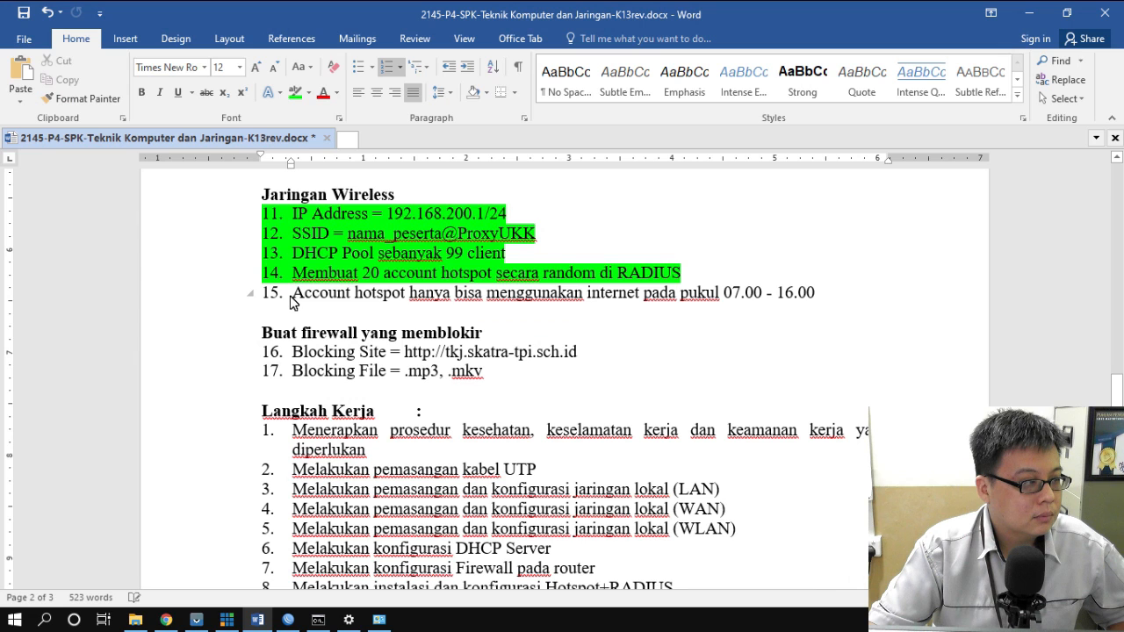
pyautogui.moveTo(292, 302); pyautogui.dragTo(640, 311)
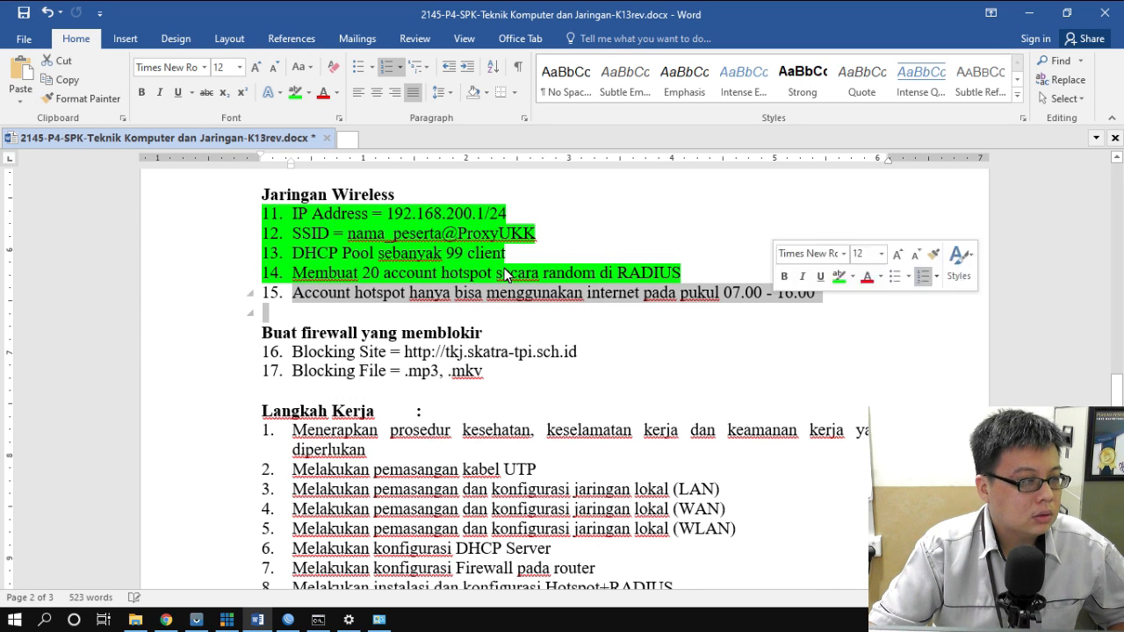
pyautogui.click(295, 94)
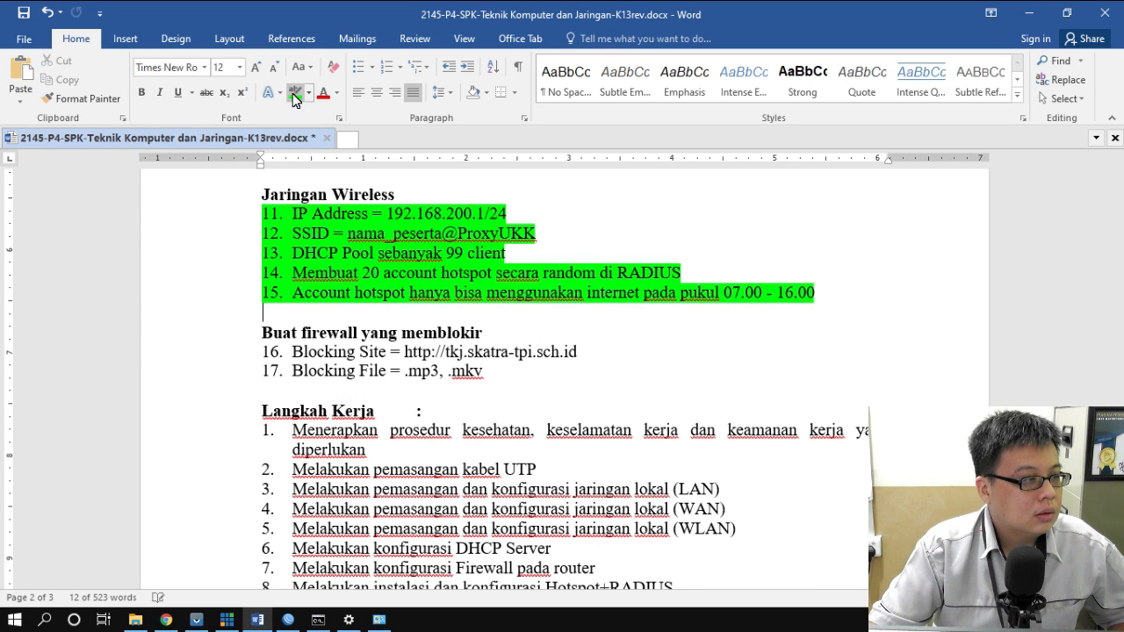
pyautogui.press('Right')
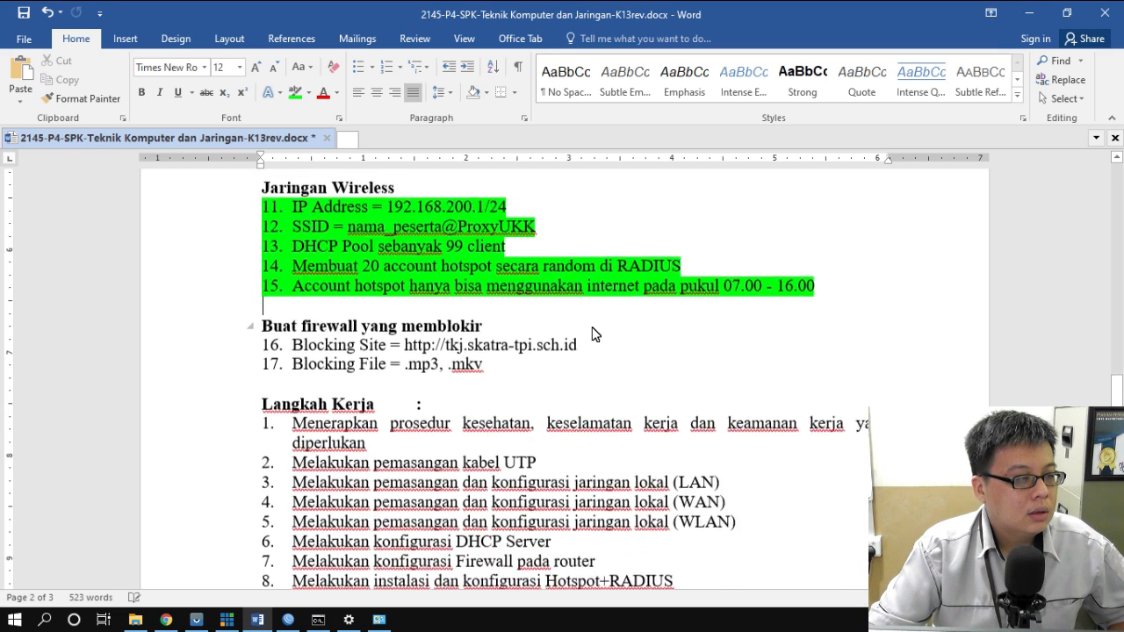
# - Scroll through the remaining Word task list, then return to WinBox
pyautogui.scroll(3, 606, 332)
pyautogui.scroll(-4, 595, 333)
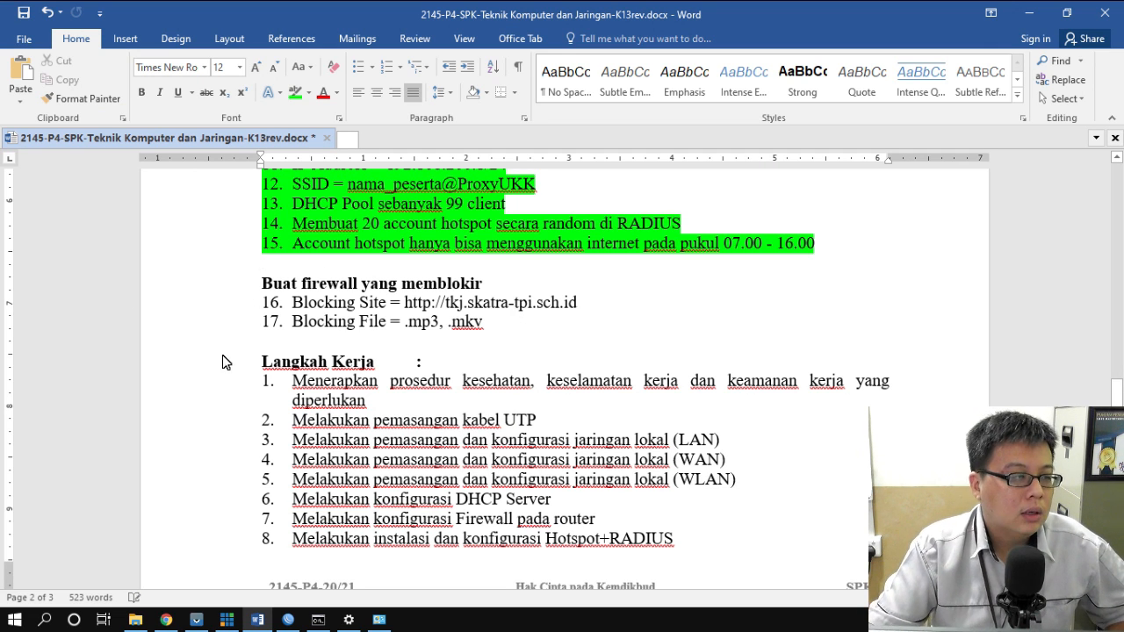
pyautogui.scroll(9, 436, 327)
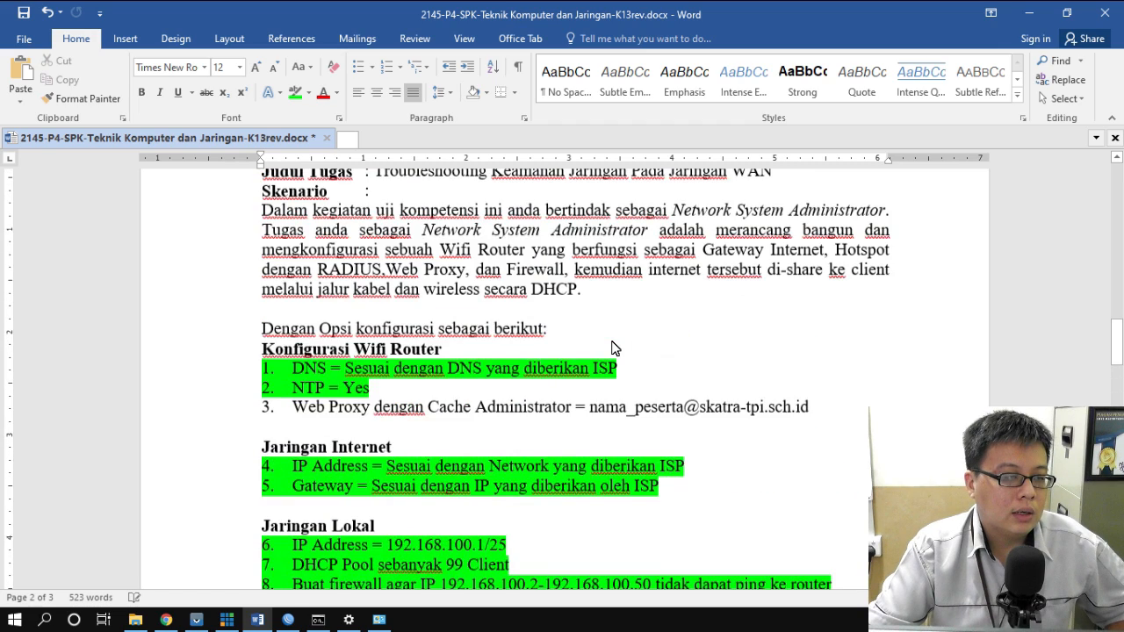
pyautogui.scroll(2, 613, 348)
pyautogui.scroll(-3, 439, 351)
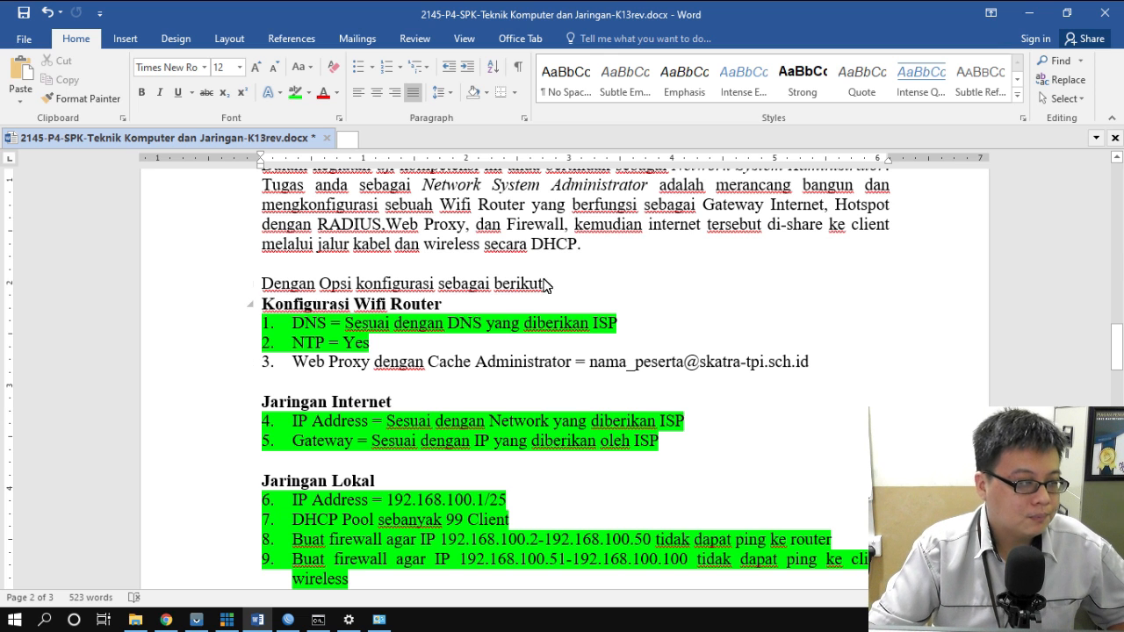
pyautogui.scroll(-1, 418, 383)
pyautogui.scroll(-1, 419, 382)
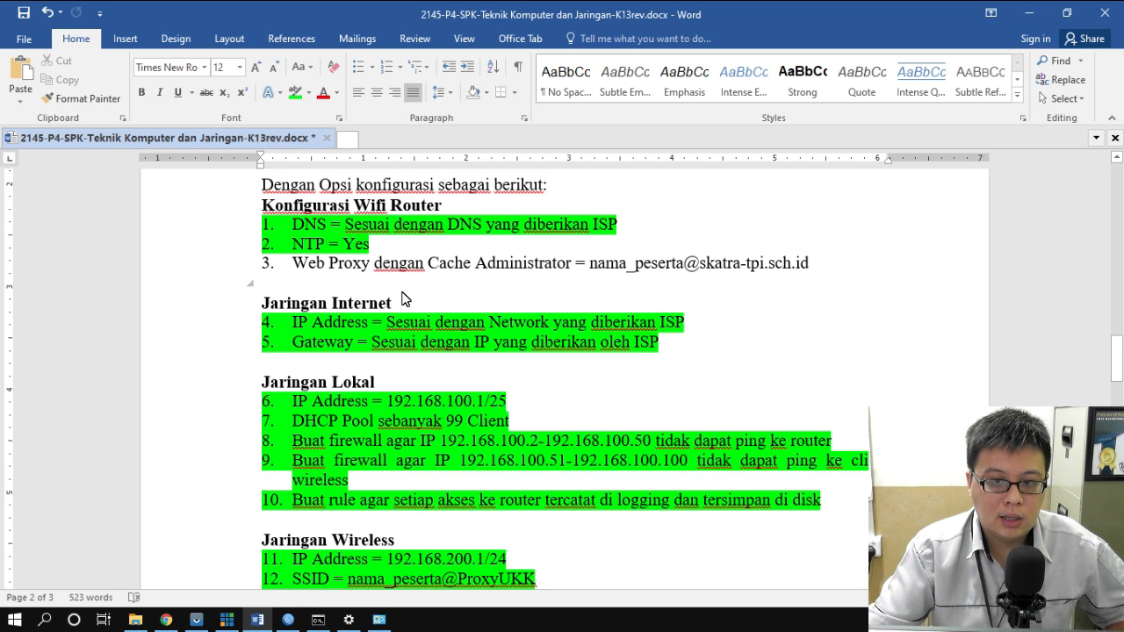
pyautogui.scroll(-6, 404, 299)
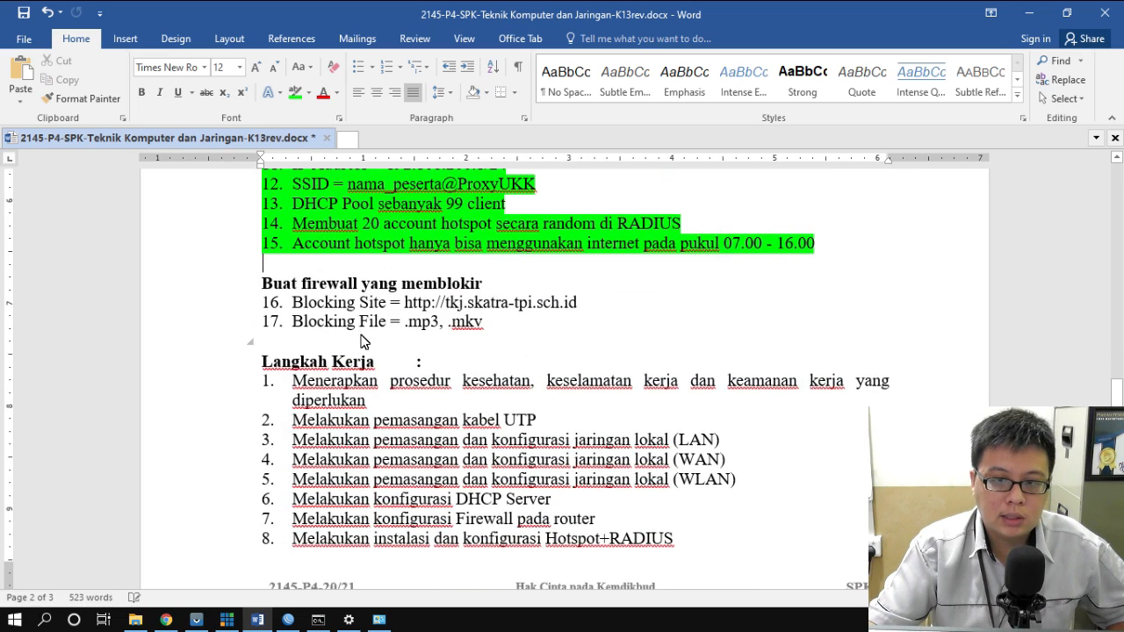
pyautogui.scroll(4, 360, 340)
pyautogui.scroll(4, 360, 341)
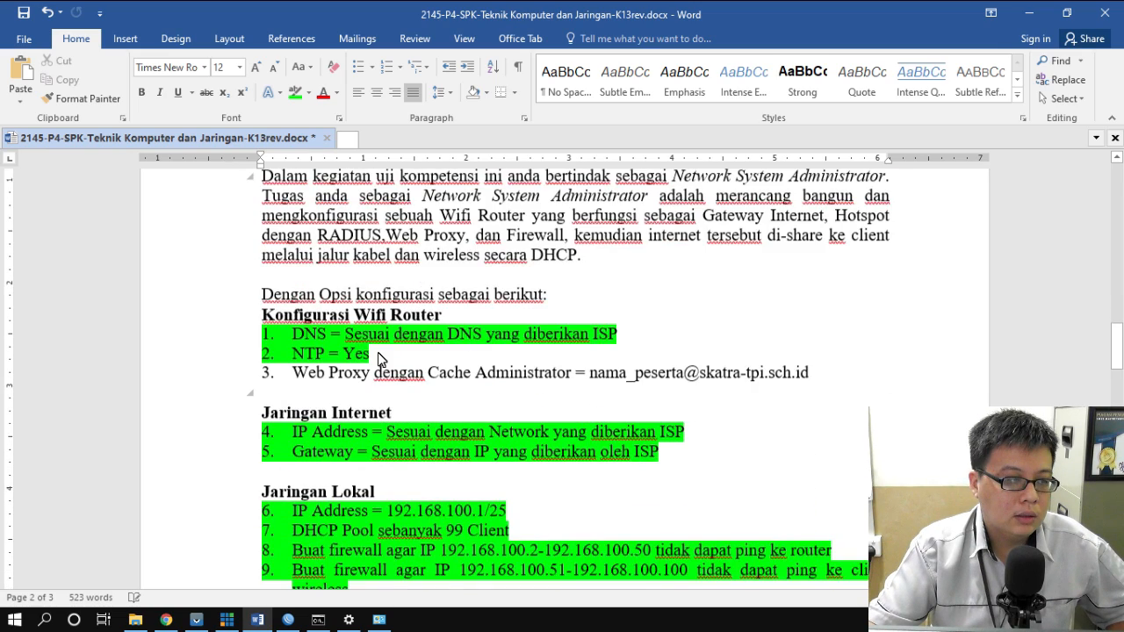
pyautogui.scroll(-1, 378, 360)
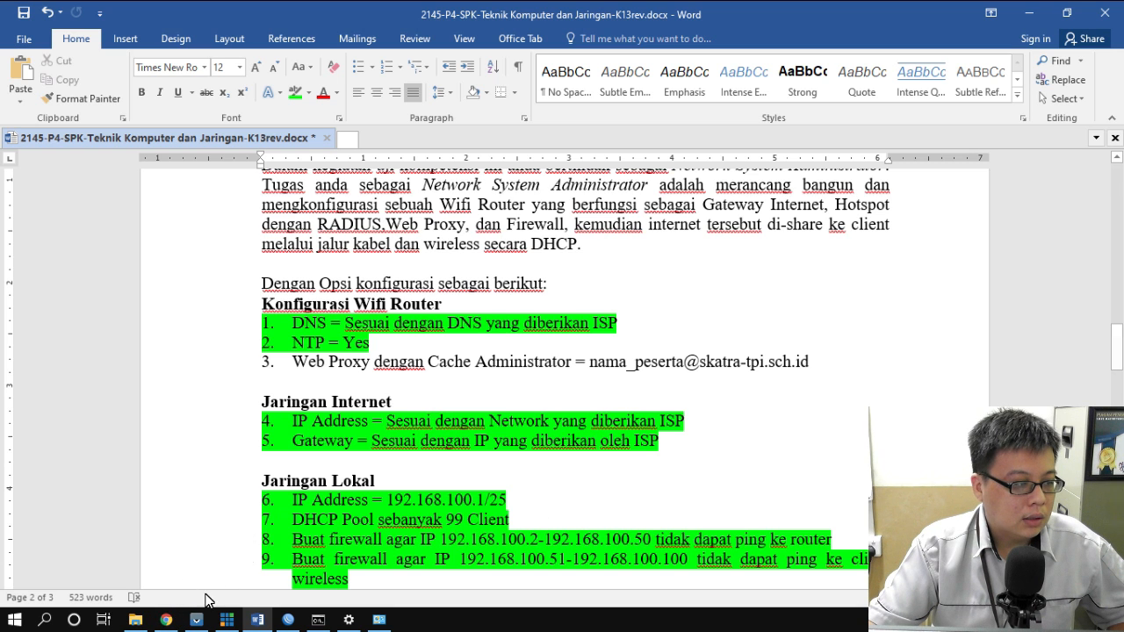
pyautogui.click(288, 620)
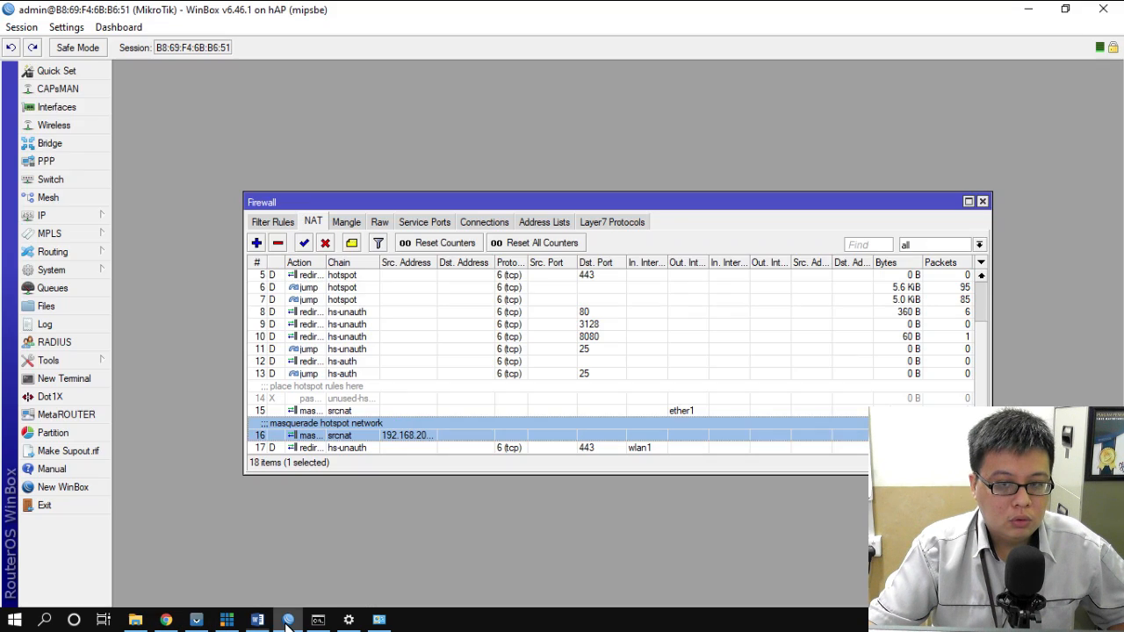
# - Enable the web proxy, replacing cache administrator 'webmaster' with the admin's e-mail, with cache on disk
pyautogui.click(983, 203)
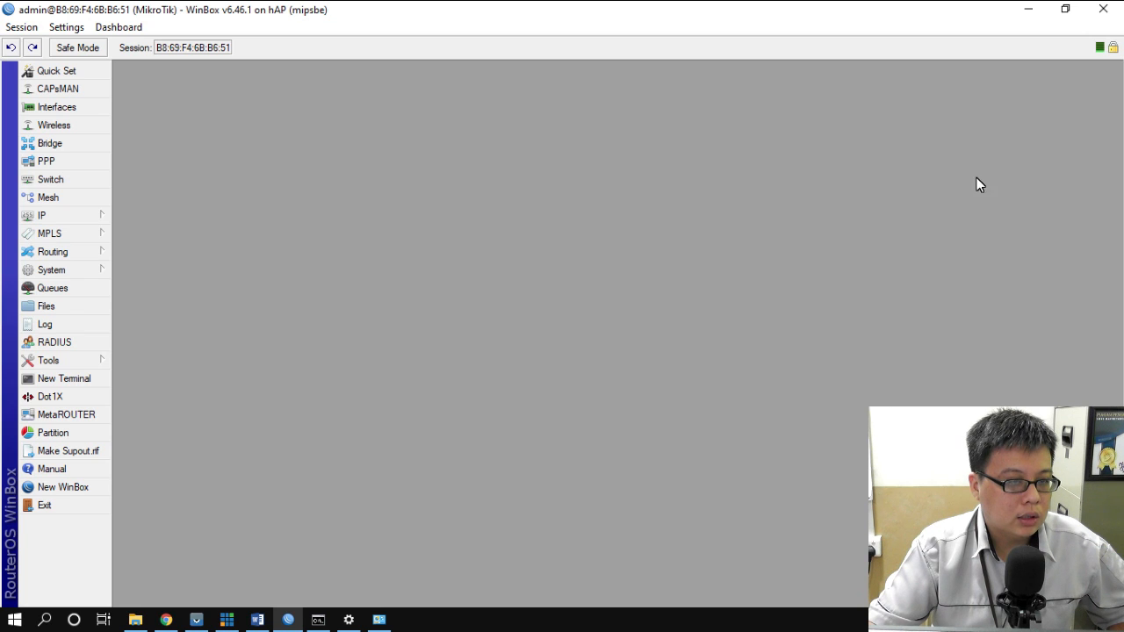
pyautogui.click(65, 219)
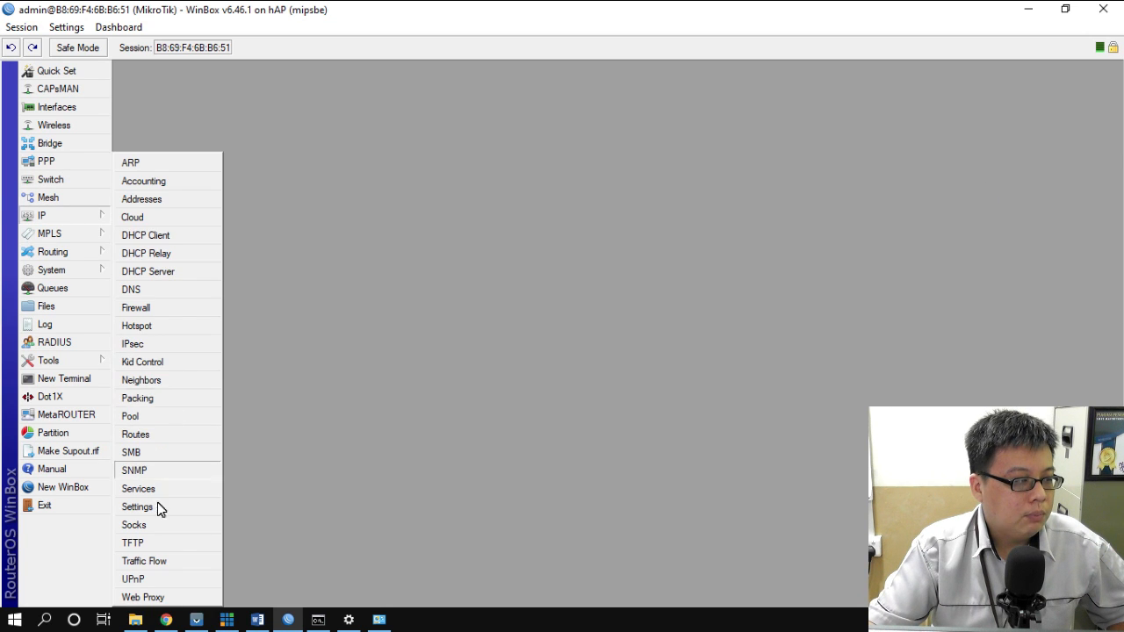
pyautogui.click(142, 597)
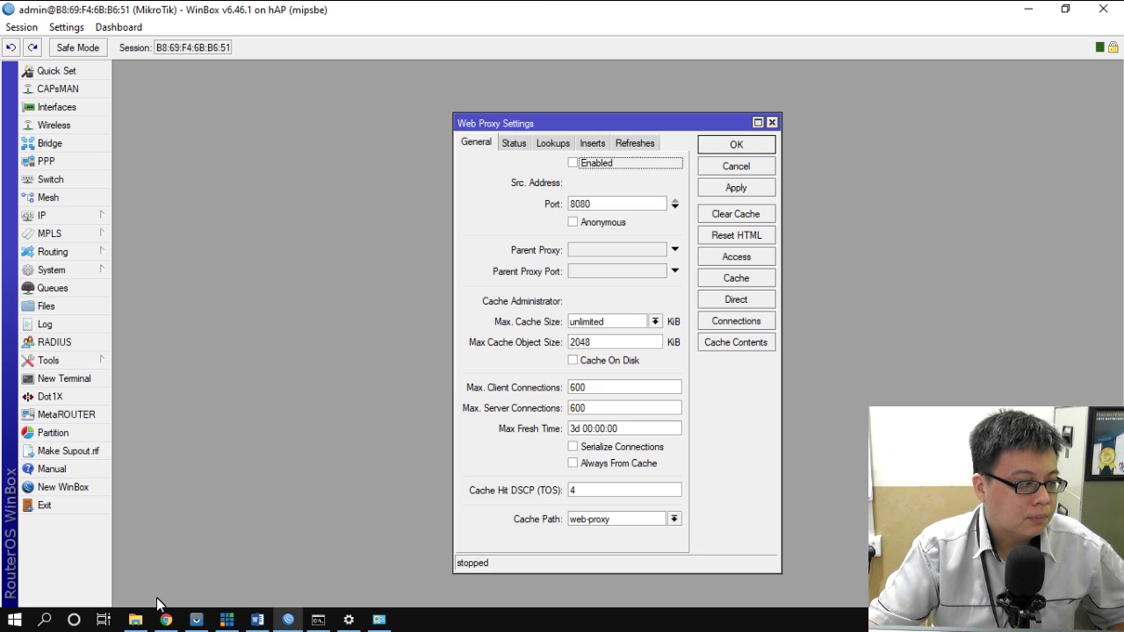
pyautogui.click(573, 164)
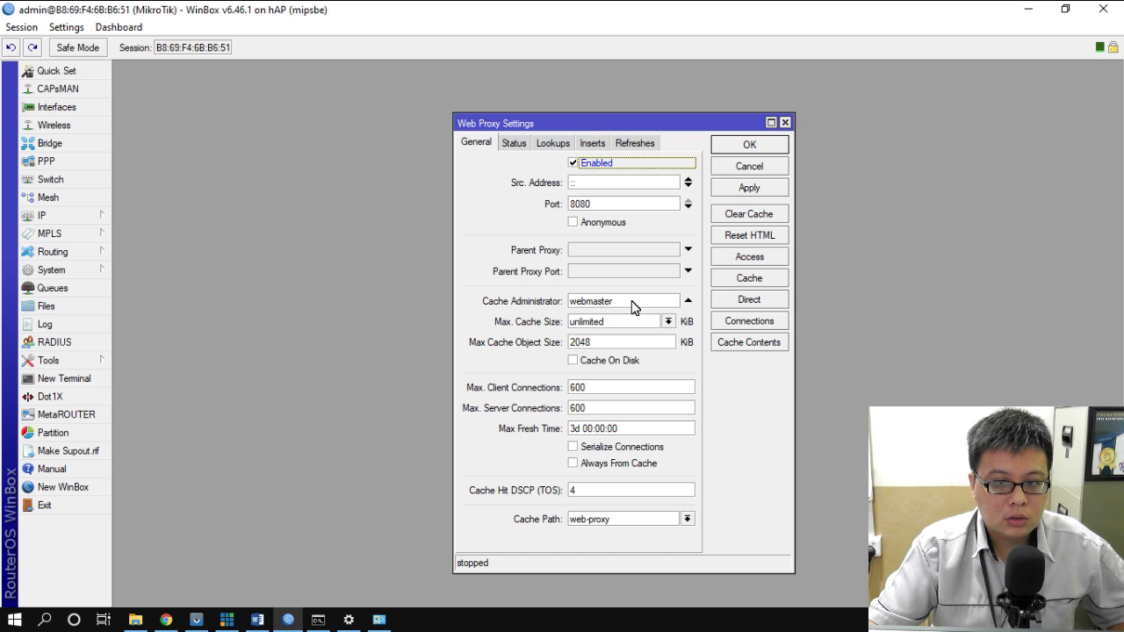
pyautogui.moveTo(632, 303); pyautogui.dragTo(509, 306)
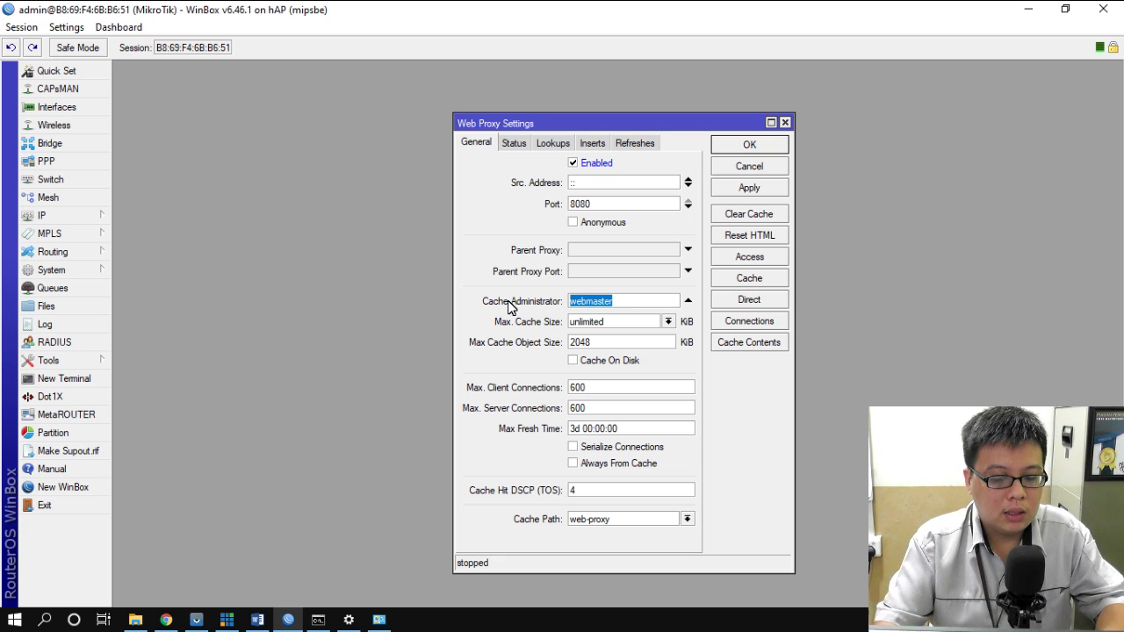
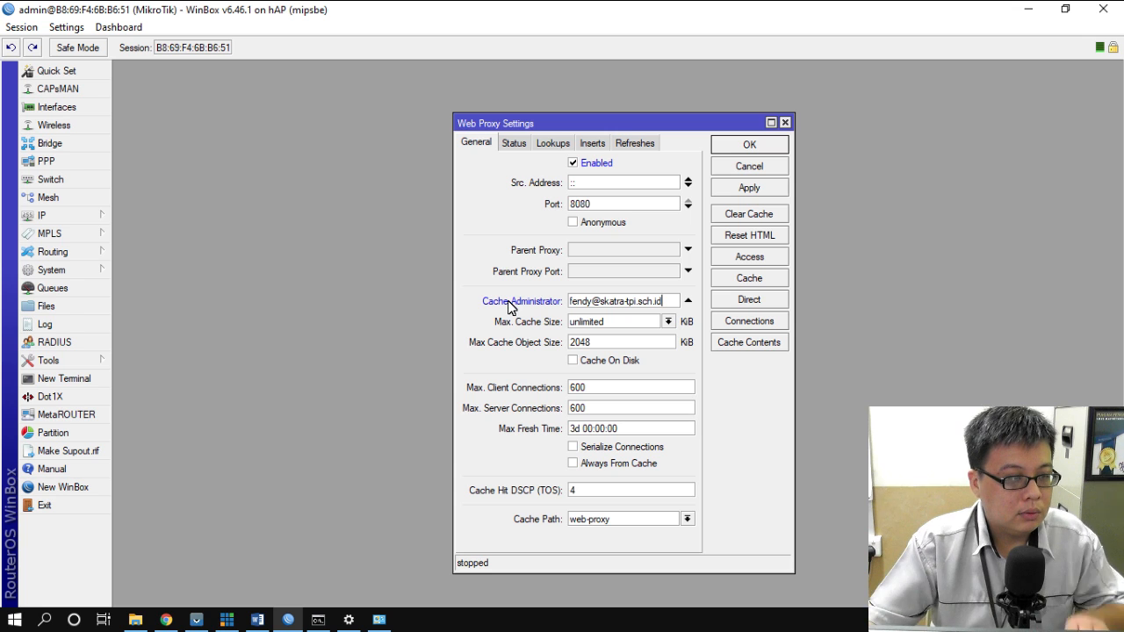
pyautogui.click(575, 362)
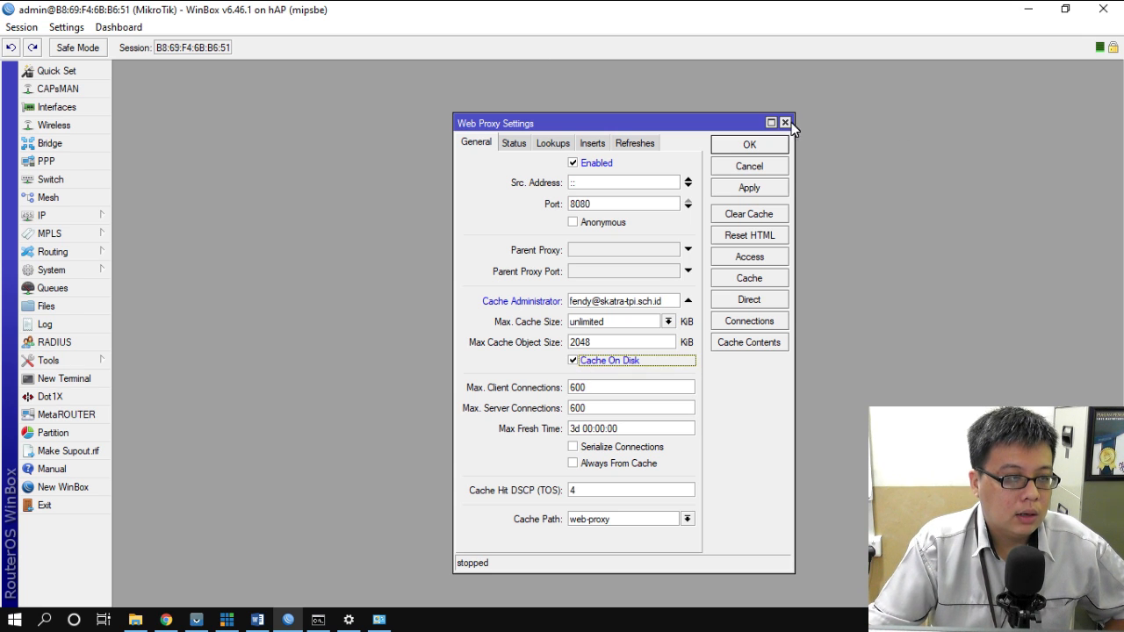
pyautogui.click(750, 145)
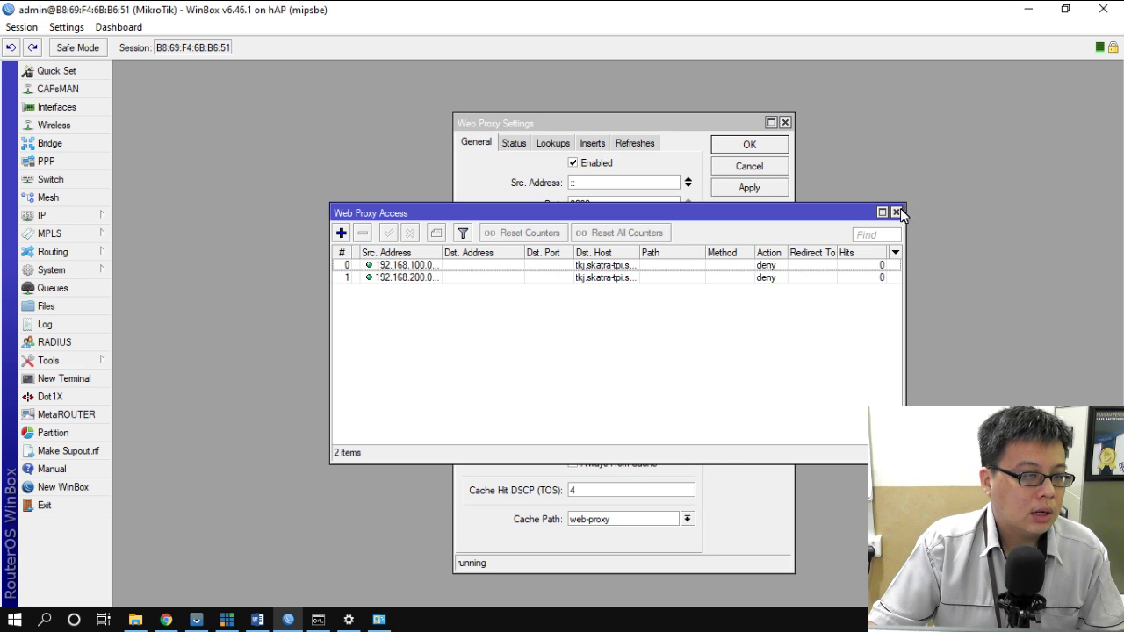
pyautogui.click(897, 213)
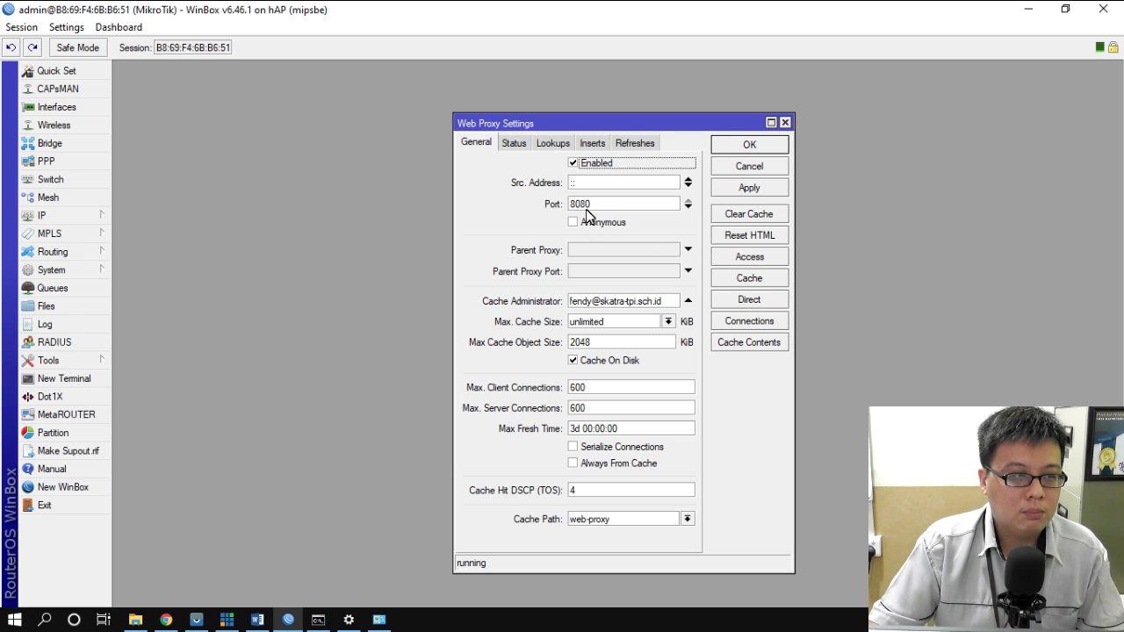
pyautogui.click(64, 210)
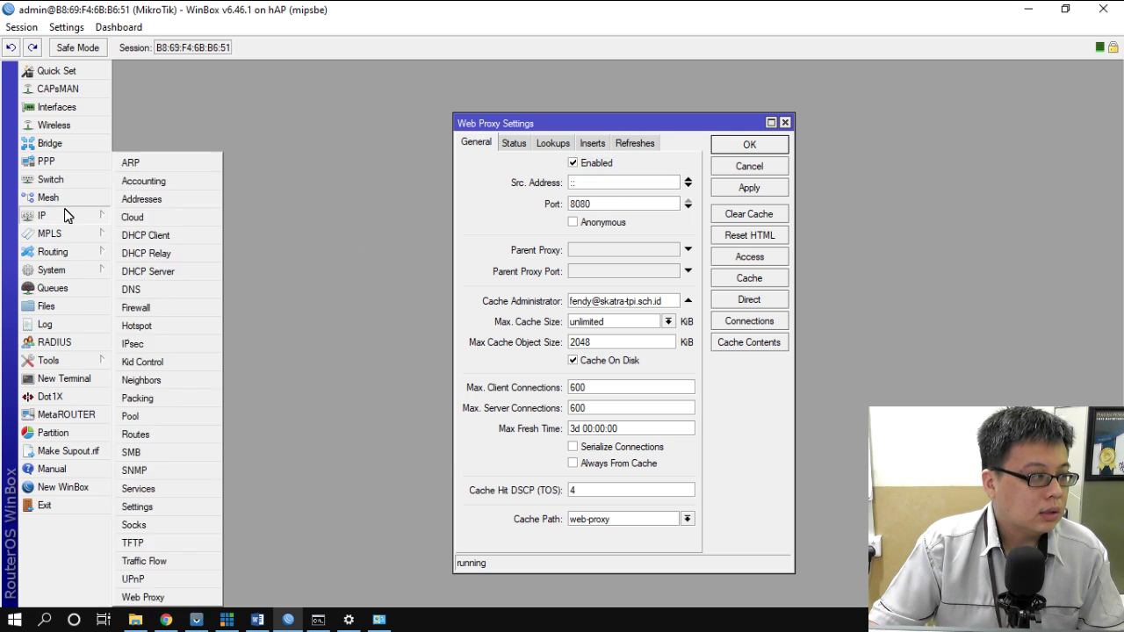
# - Add a new NAT rule matching chain dstnat, protocol tcp and port 80
pyautogui.click(155, 306)
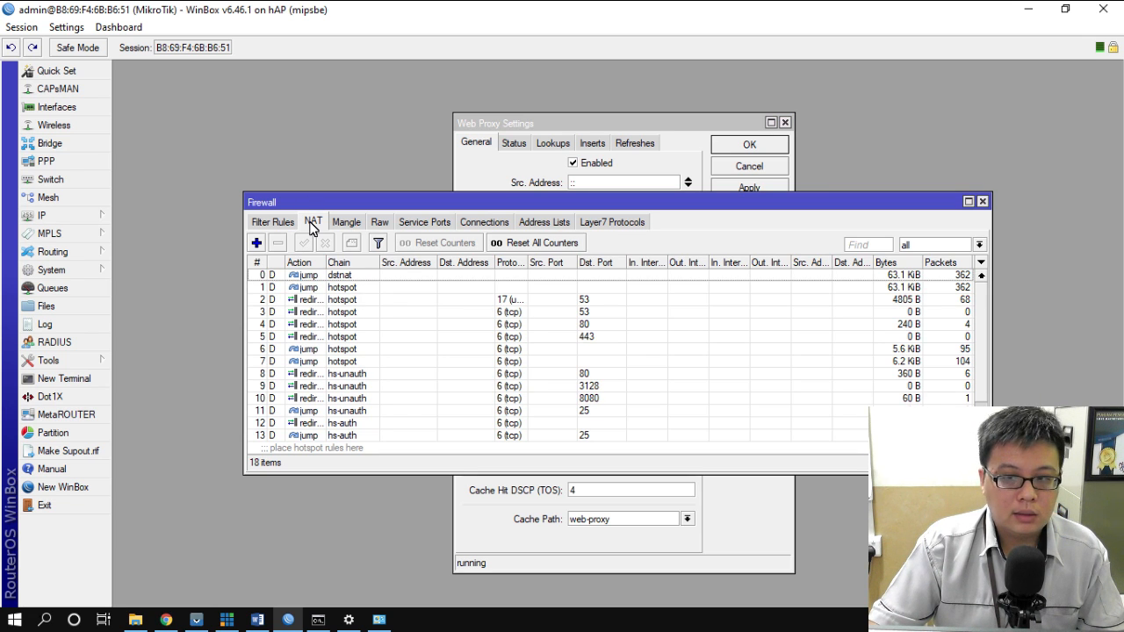
pyautogui.click(256, 243)
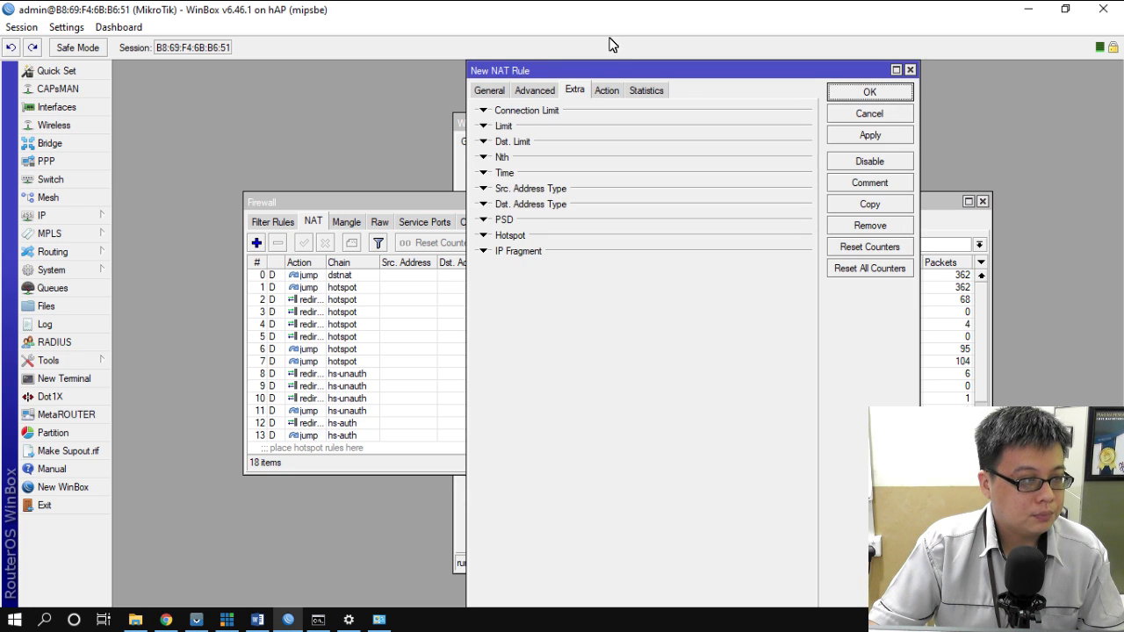
pyautogui.click(479, 90)
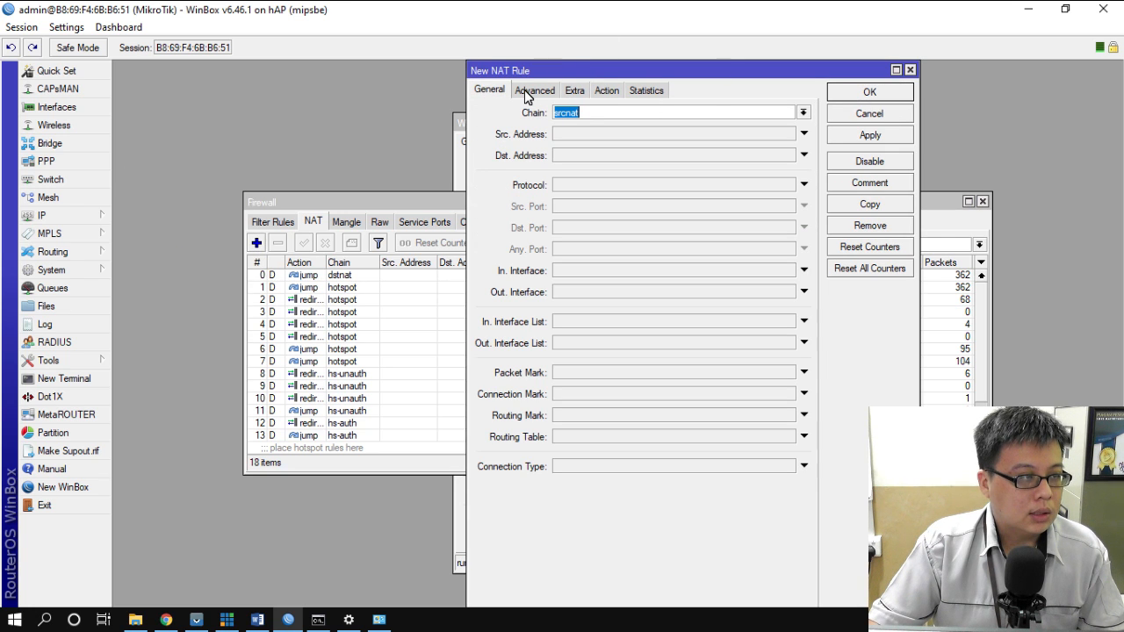
pyautogui.click(804, 113)
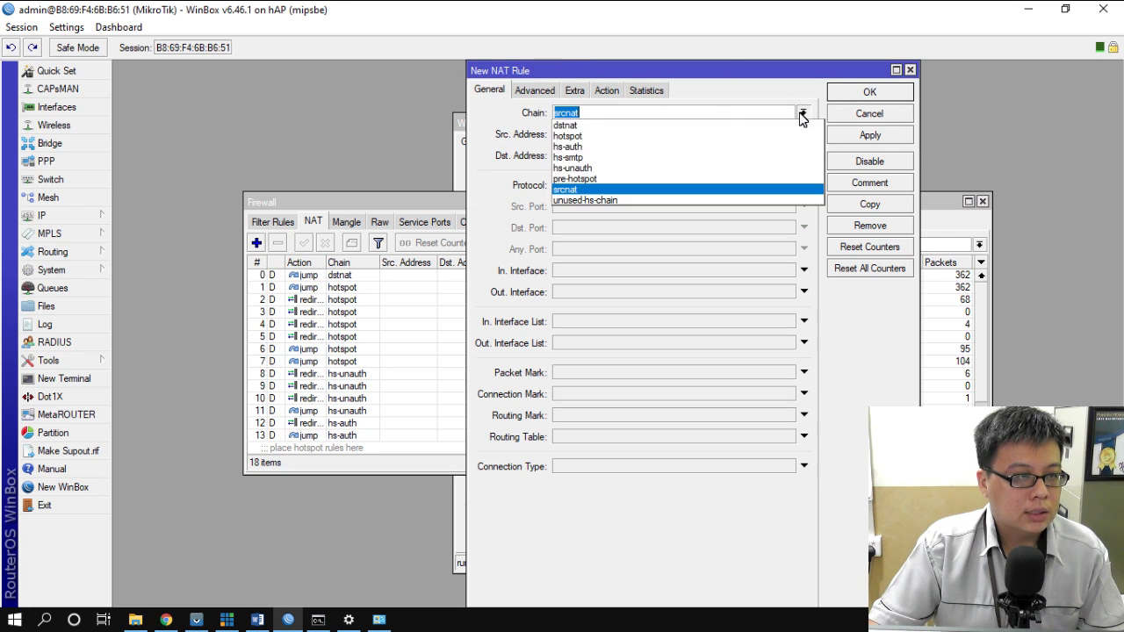
pyautogui.click(629, 126)
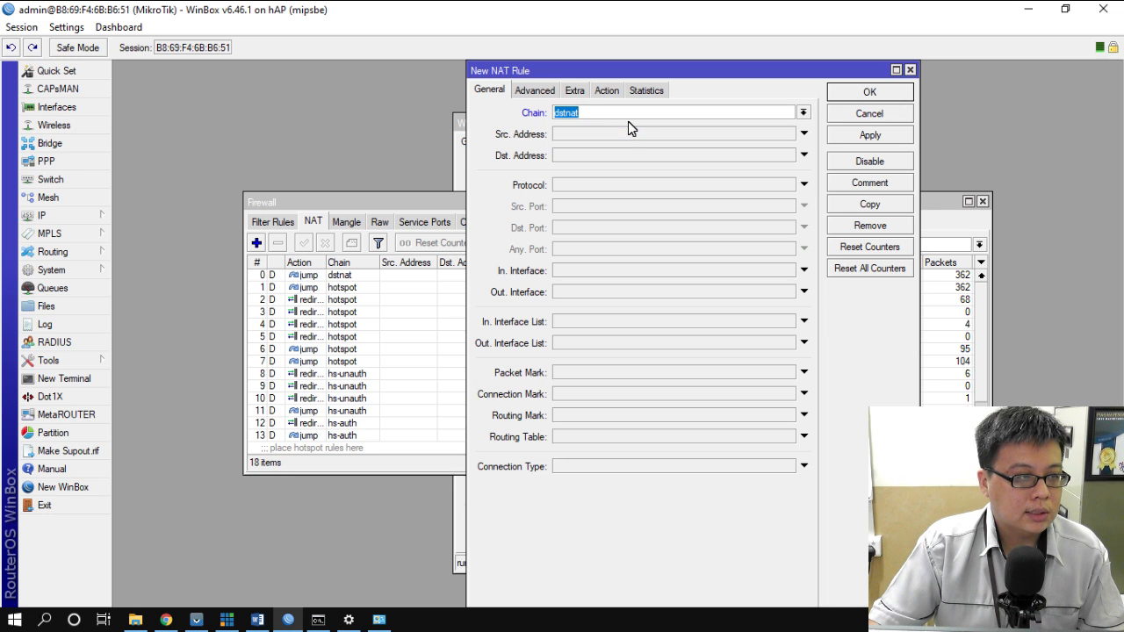
pyautogui.click(584, 186)
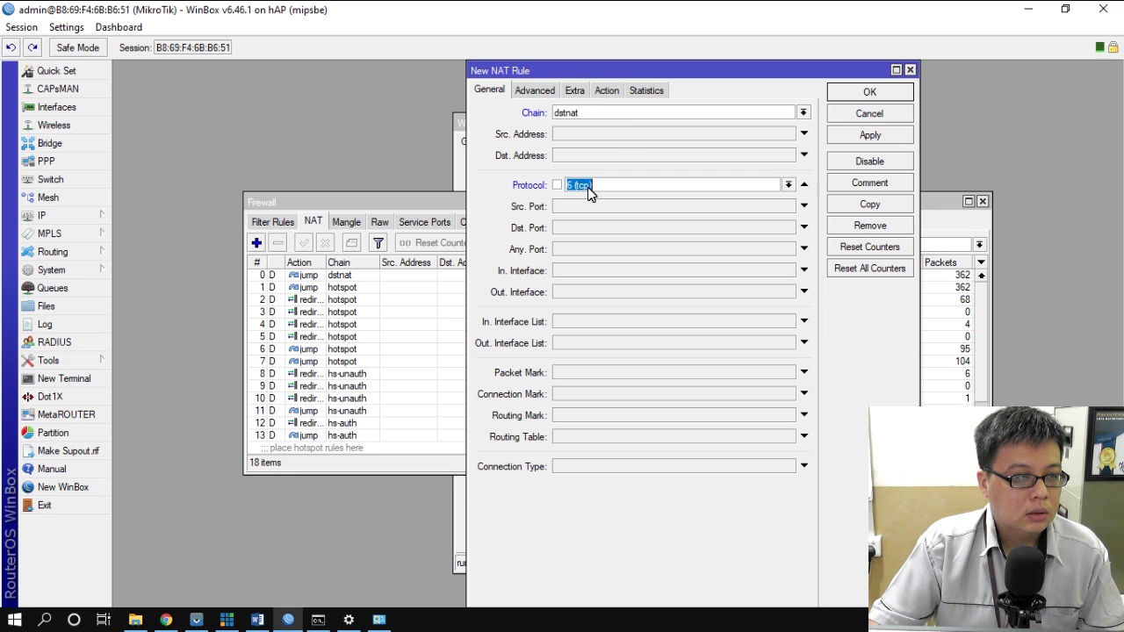
pyautogui.click(789, 184)
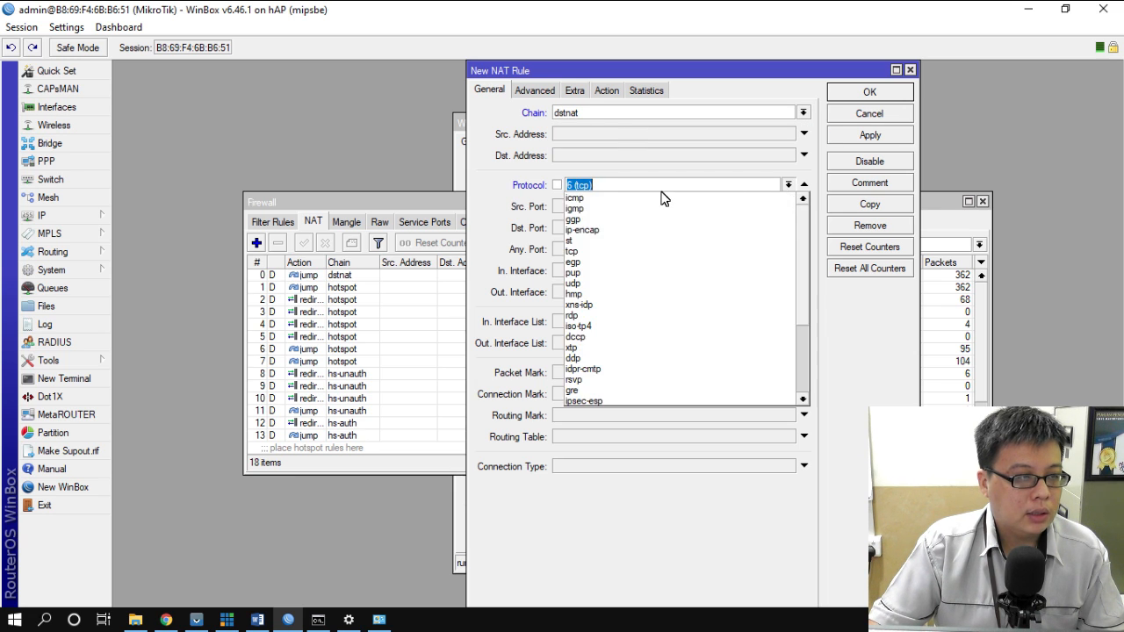
pyautogui.click(606, 251)
pyautogui.click(596, 249)
pyautogui.write('80')
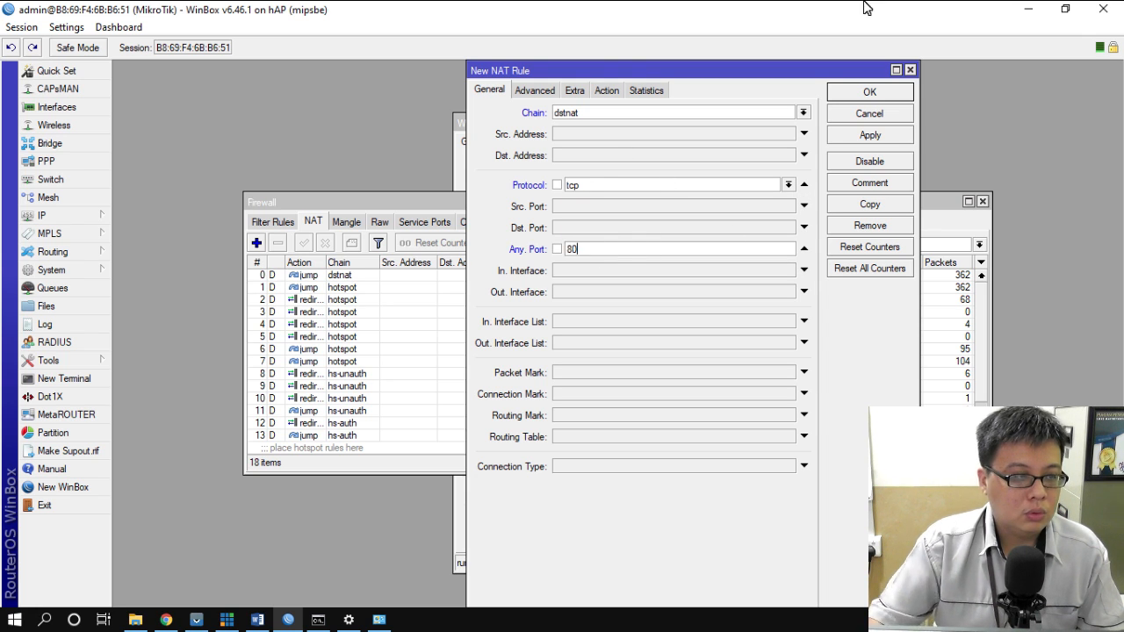
# - Set the rule's action to redirect to port 8080 and save it
pyautogui.click(609, 92)
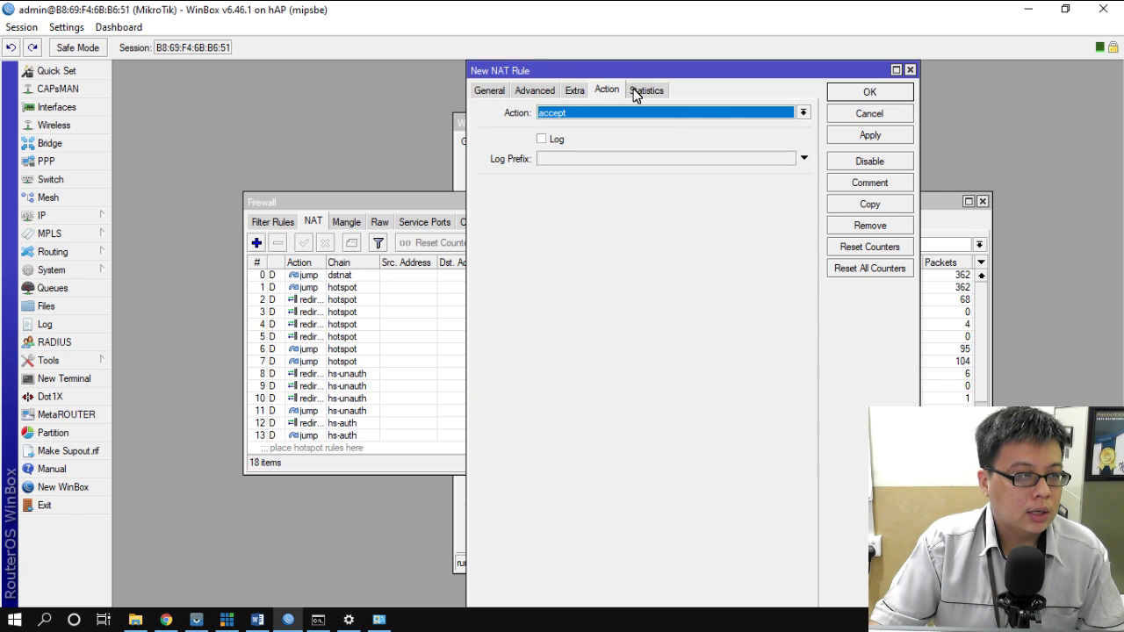
pyautogui.click(674, 113)
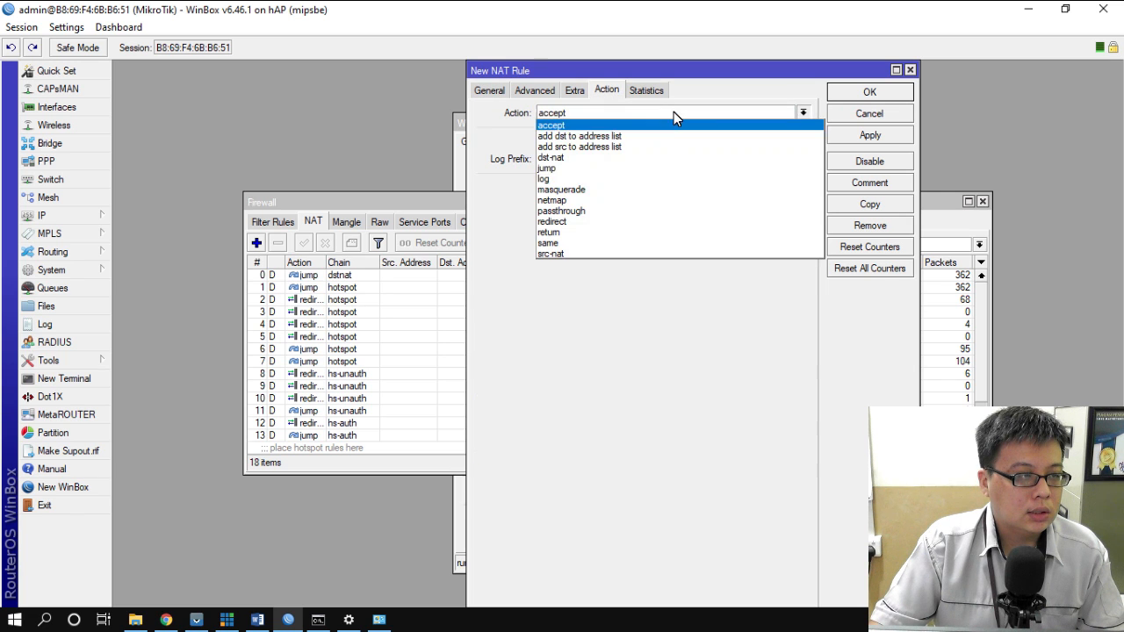
pyautogui.click(621, 221)
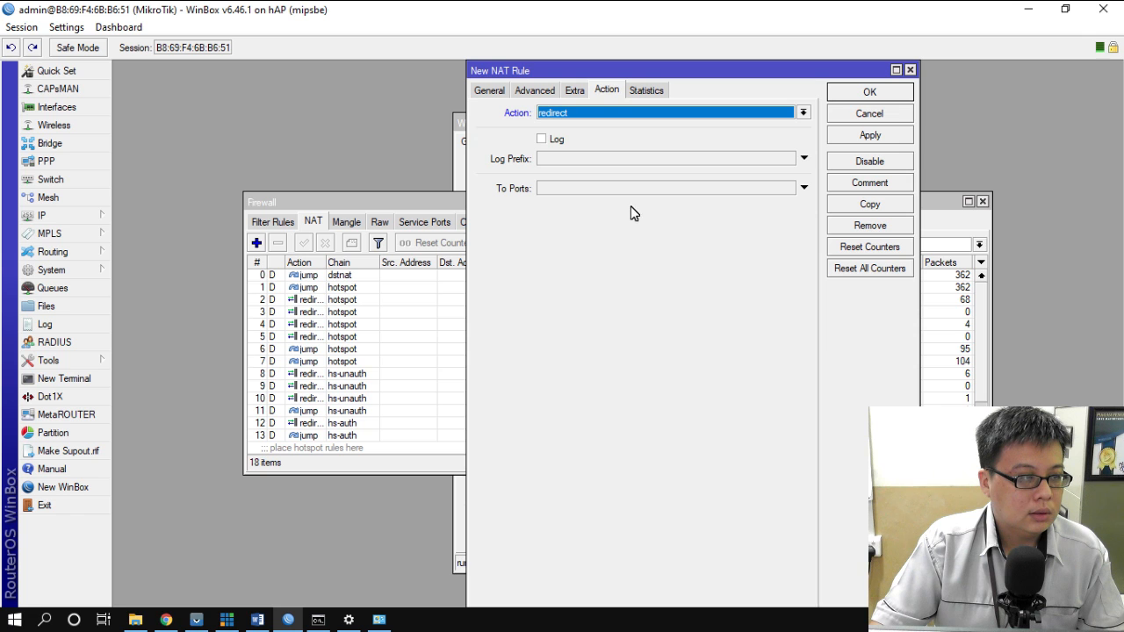
pyautogui.click(566, 187)
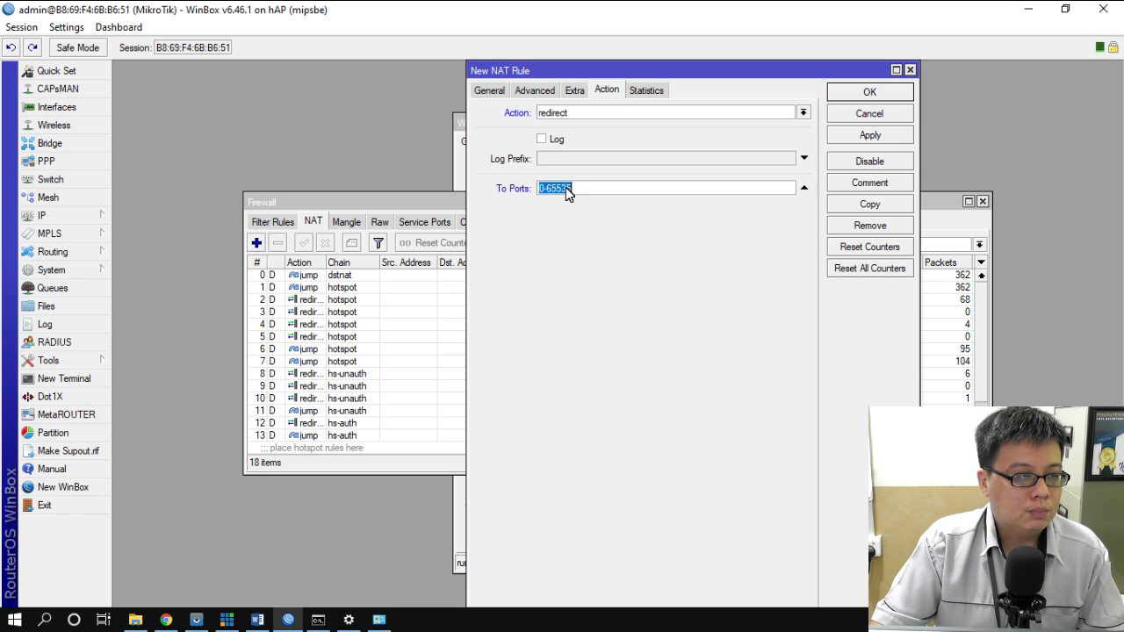
pyautogui.write('8080')
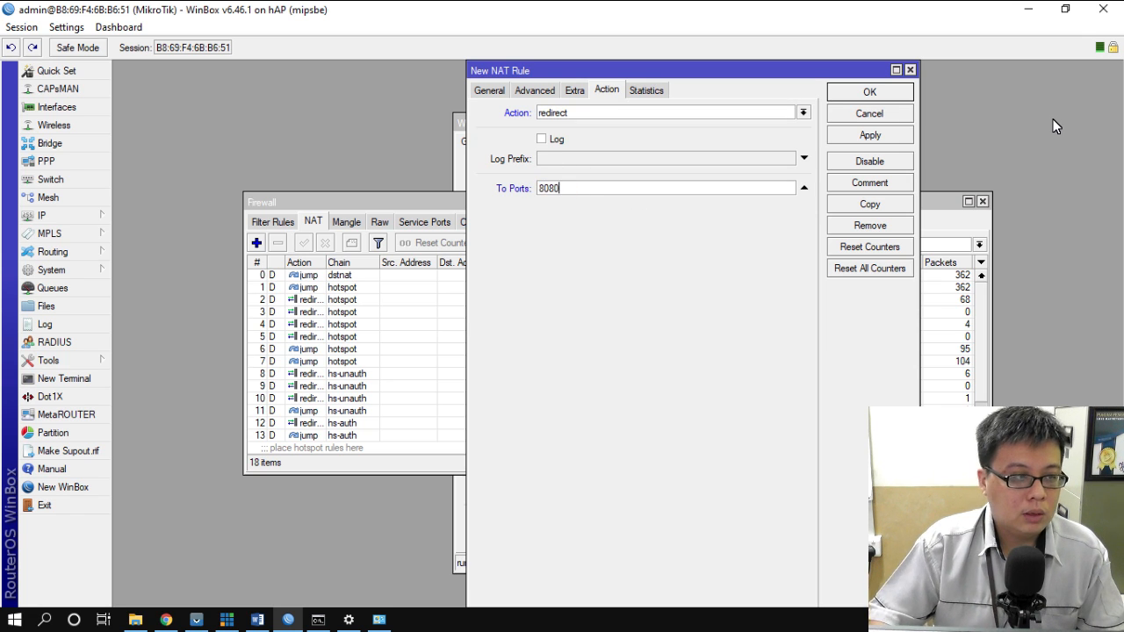
pyautogui.click(883, 94)
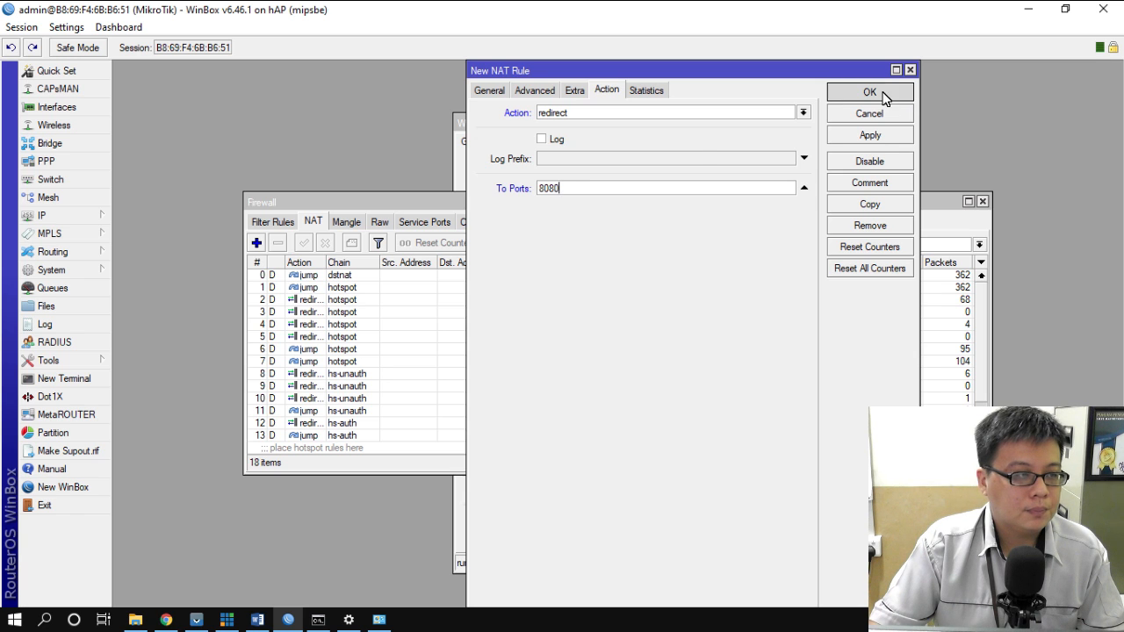
pyautogui.scroll(-2, 612, 295)
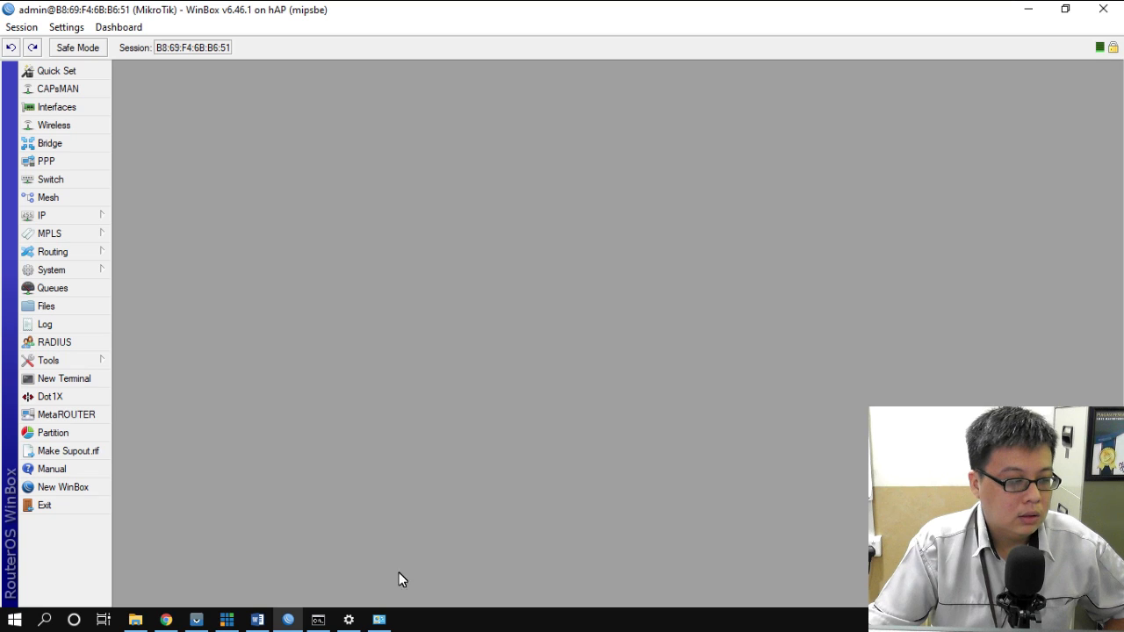
# - In Word, review from the web proxy cache administrator task down to the blocking tasks, then return to WinBox
pyautogui.click(258, 620)
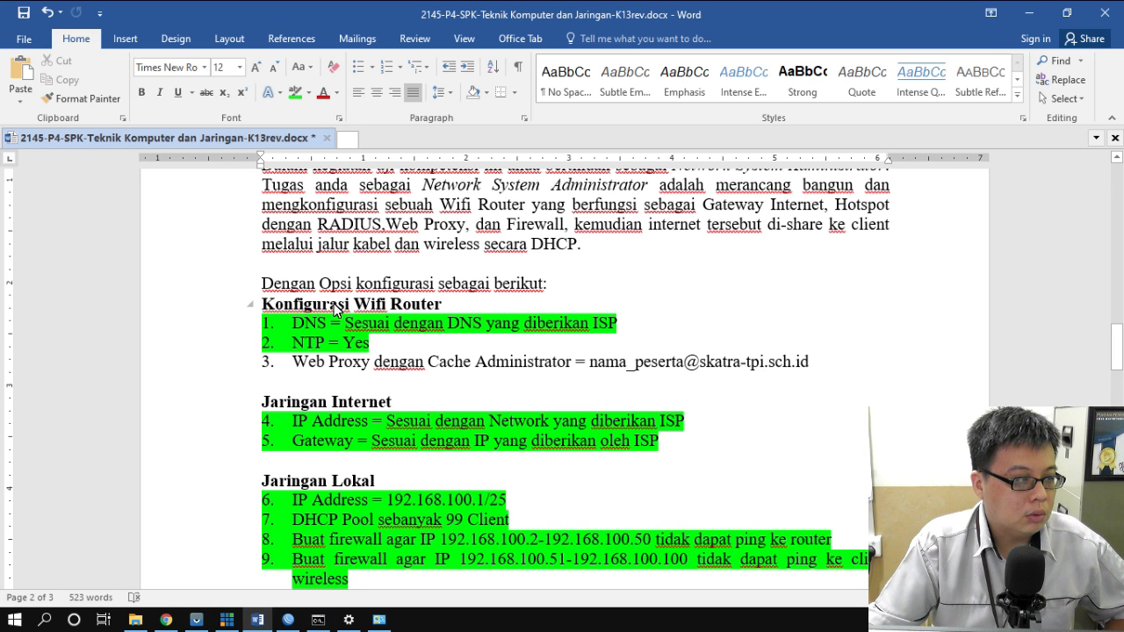
pyautogui.moveTo(290, 368); pyautogui.dragTo(793, 378)
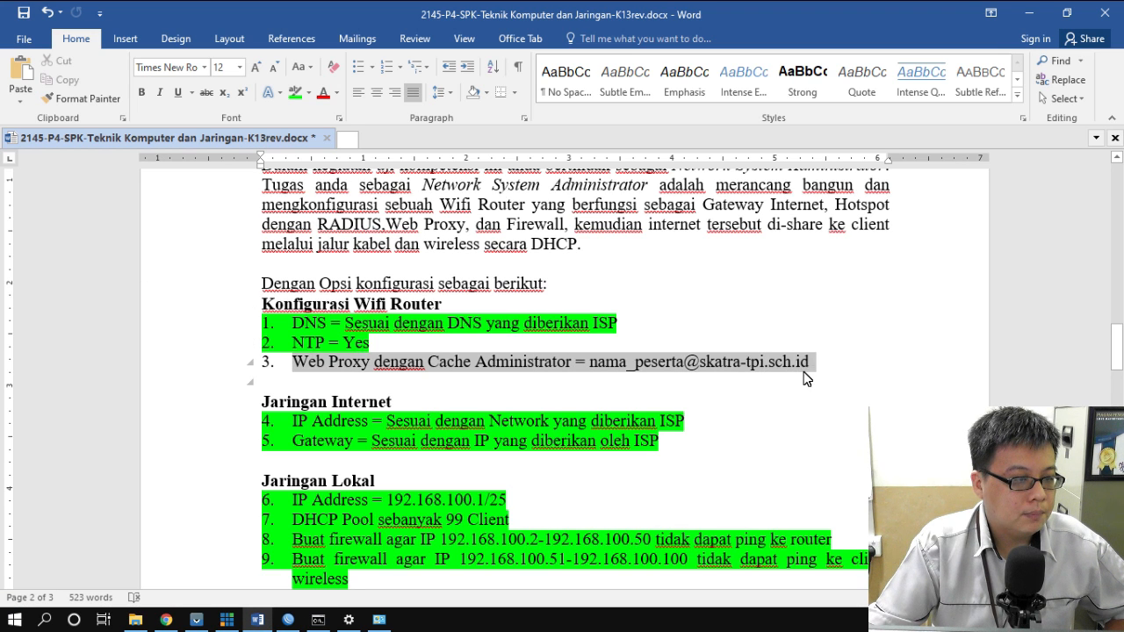
pyautogui.scroll(-5, 858, 374)
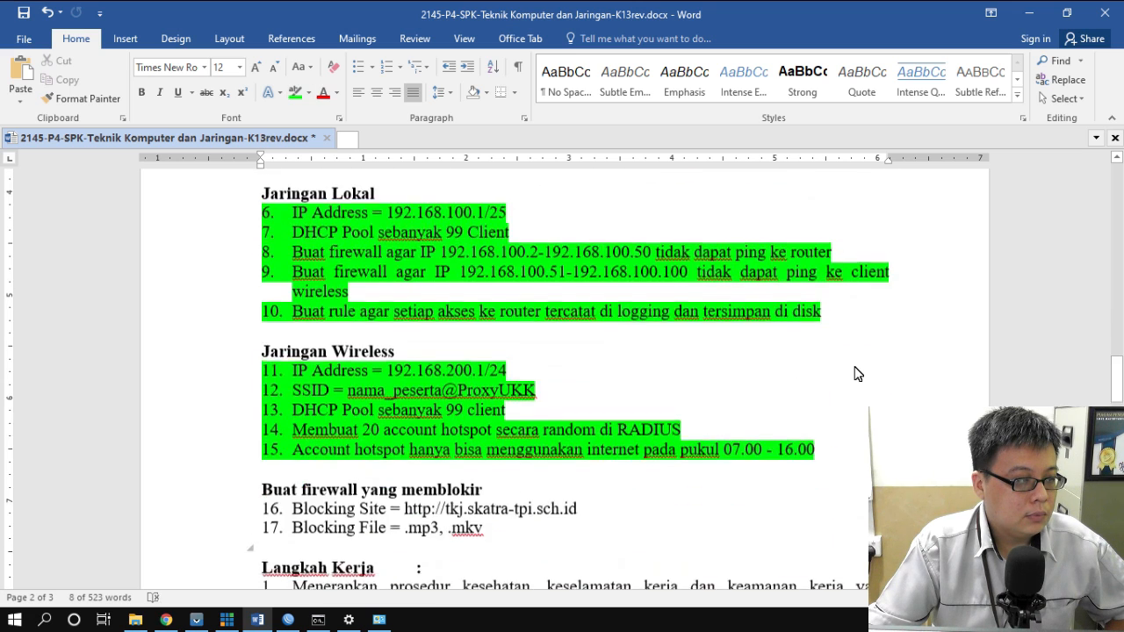
pyautogui.scroll(-4, 859, 373)
pyautogui.click(300, 258)
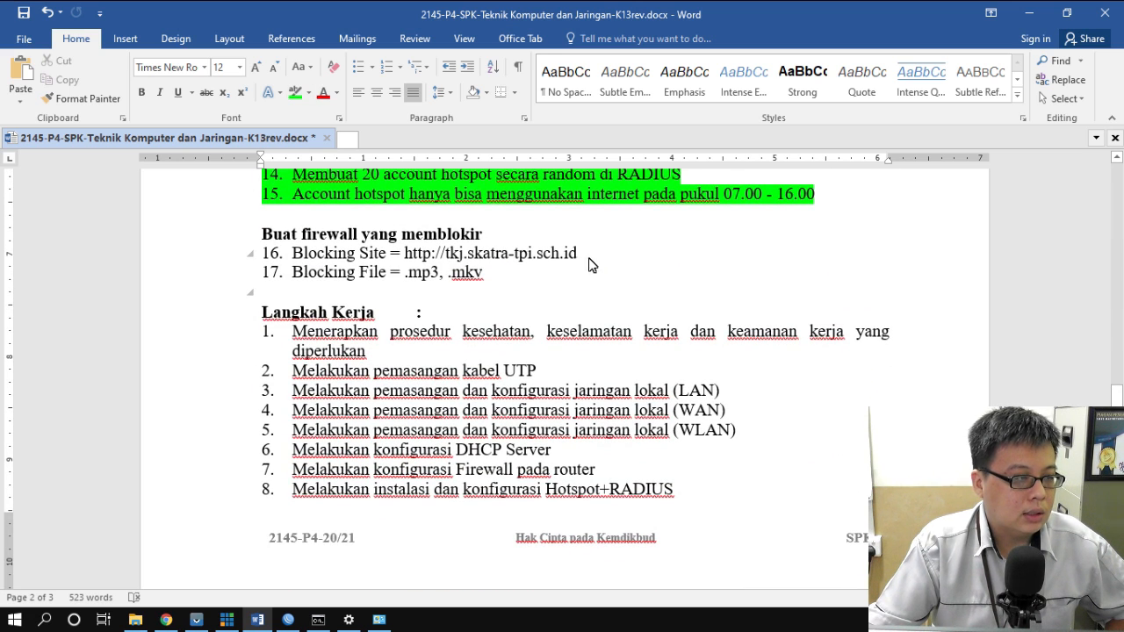
pyautogui.click(293, 620)
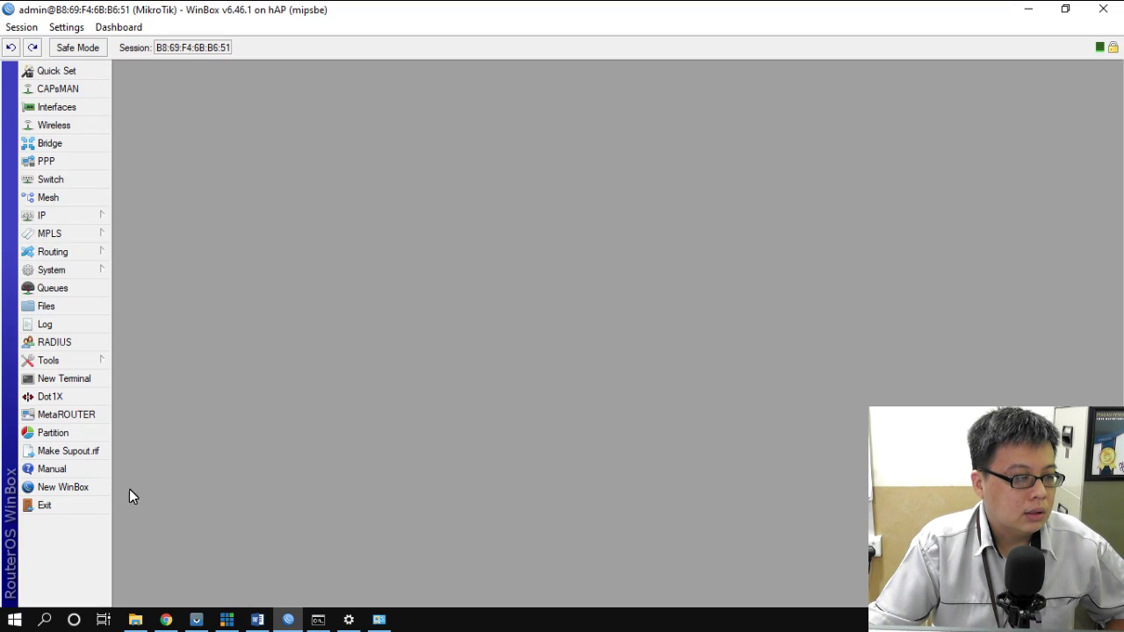
# - Open the Web Proxy Access rules list from IP > Web Proxy
pyautogui.click(45, 217)
pyautogui.click(171, 595)
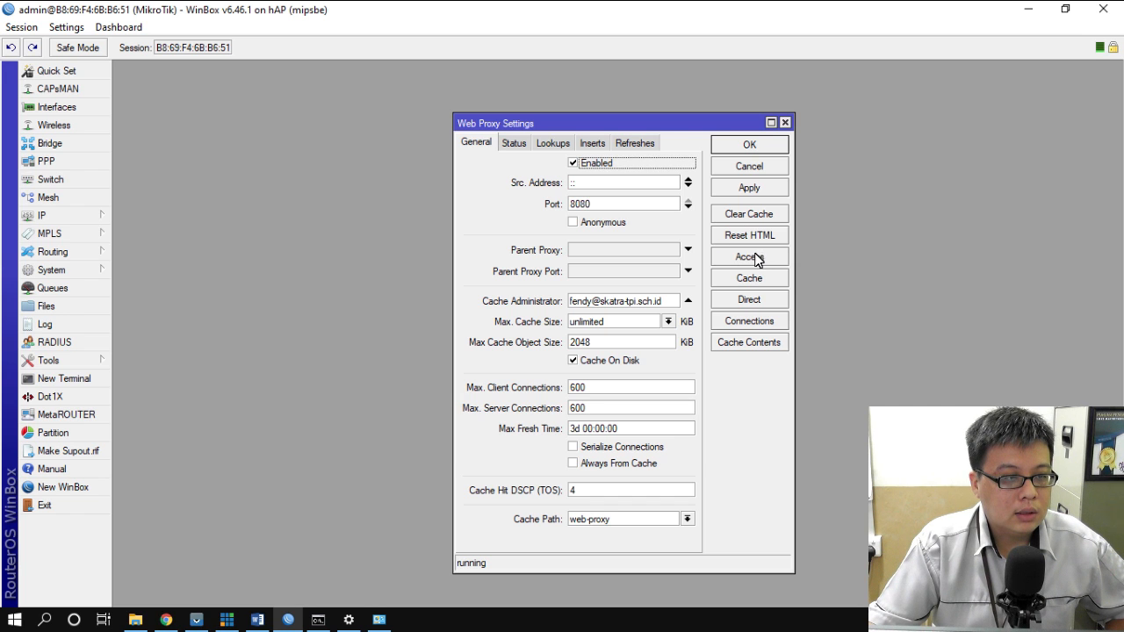
pyautogui.click(751, 257)
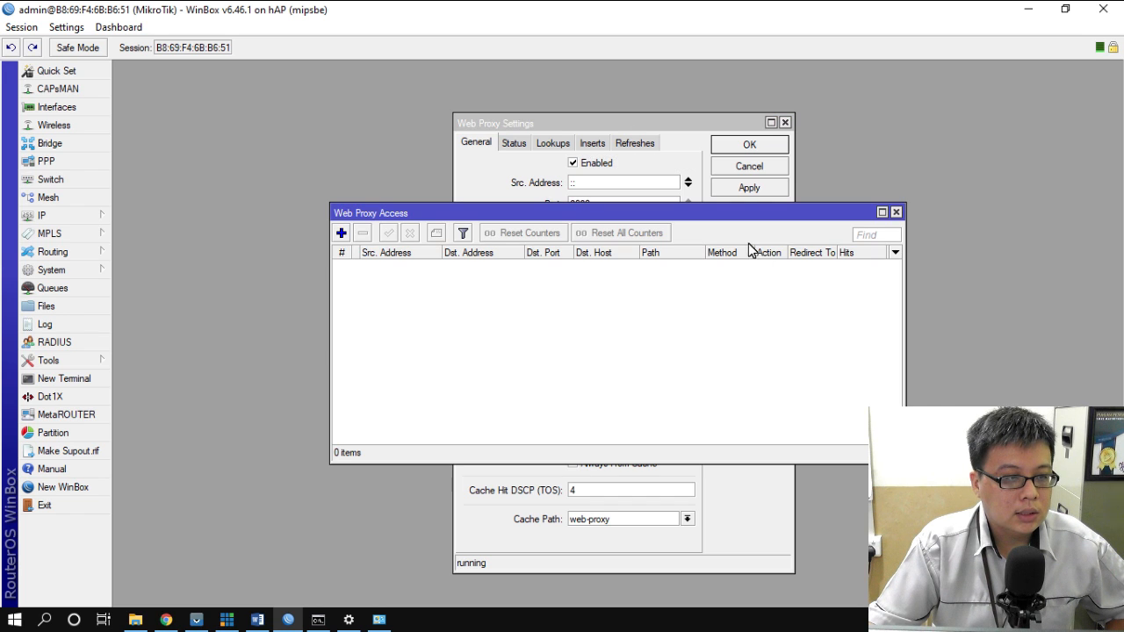
# - Add an access rule denying source 192.168.100.0/25 to host tkj.skatra-tpi.sch.id
pyautogui.click(342, 234)
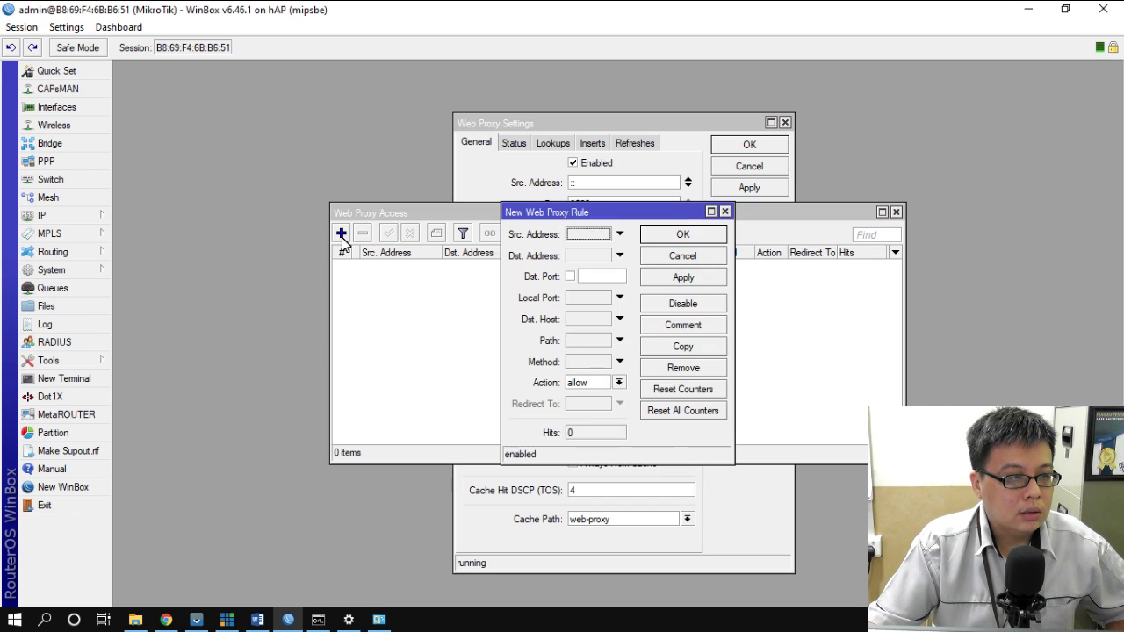
pyautogui.click(583, 236)
pyautogui.write('192.168.')
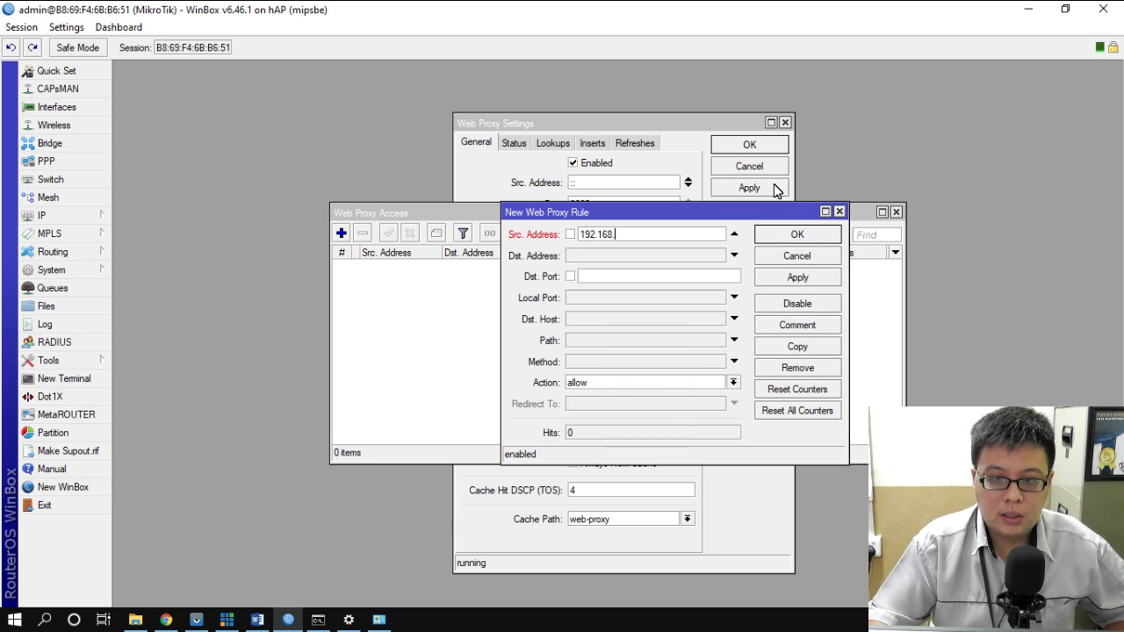
pyautogui.write('100.0/25')
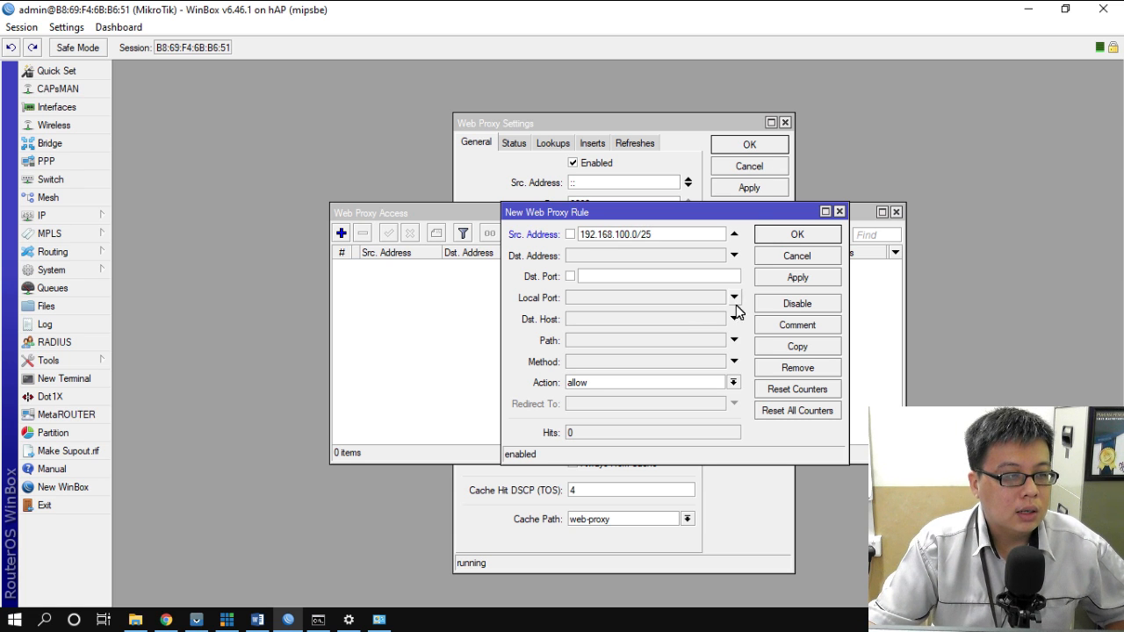
pyautogui.click(598, 322)
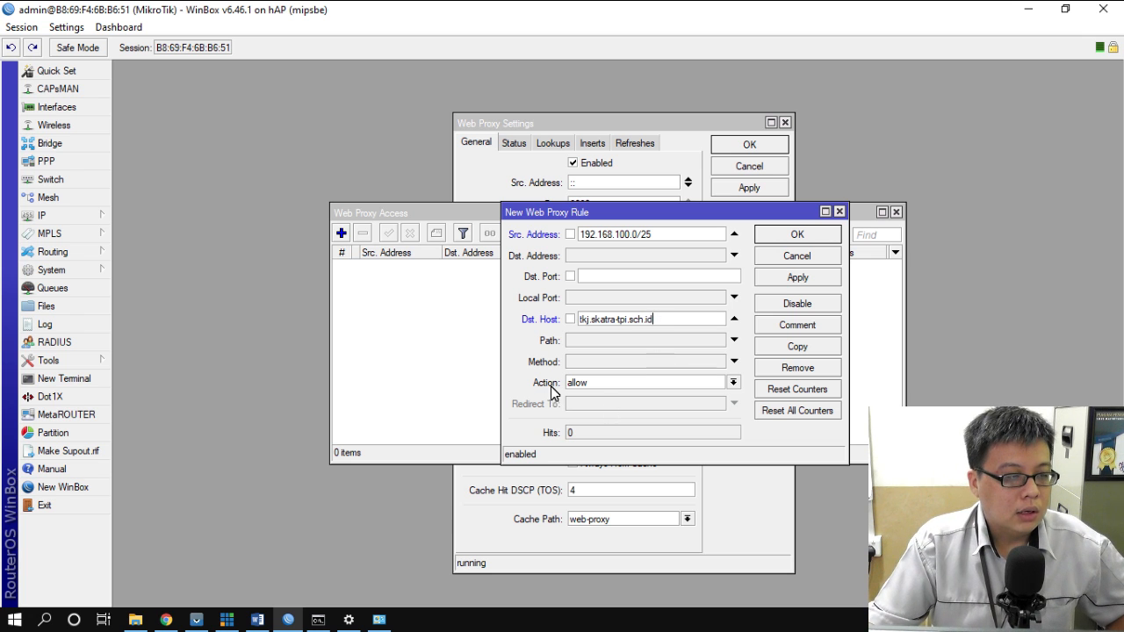
pyautogui.click(647, 389)
pyautogui.click(621, 408)
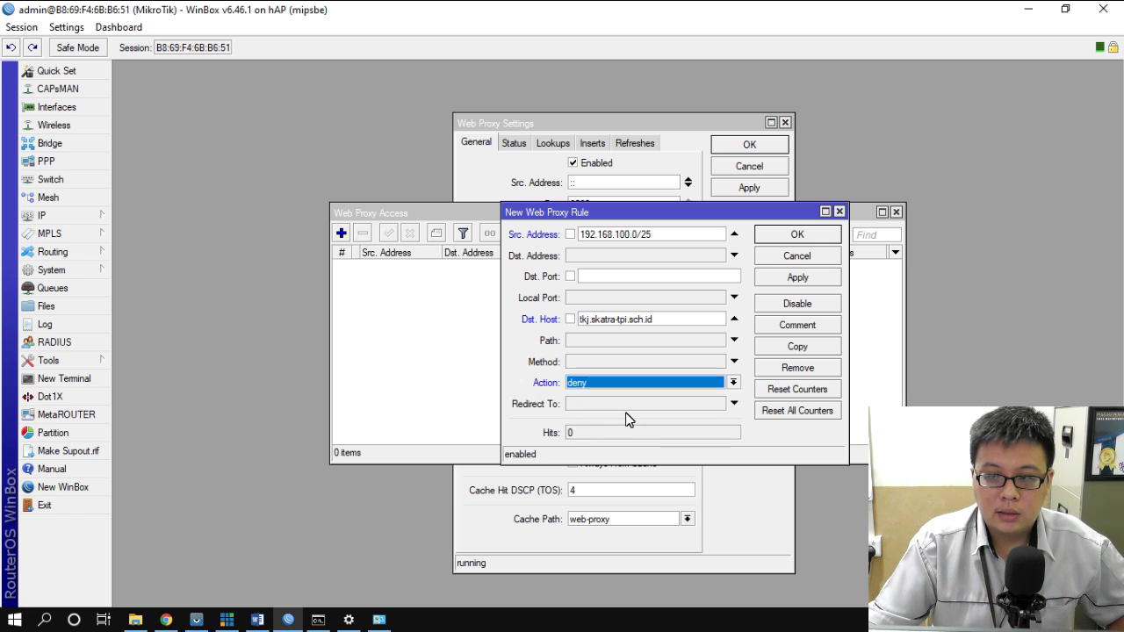
pyautogui.click(795, 236)
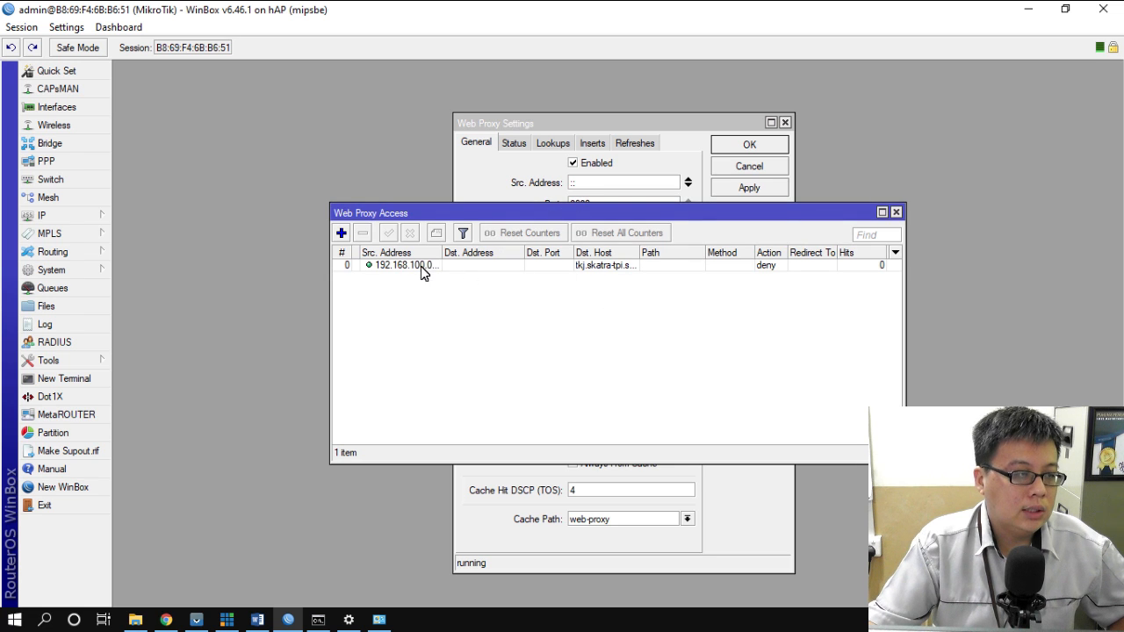
# - Create a deny rule with source 192.168.200.0/24 and destination host tkj.skatra-tpi.sch.id
pyautogui.click(342, 232)
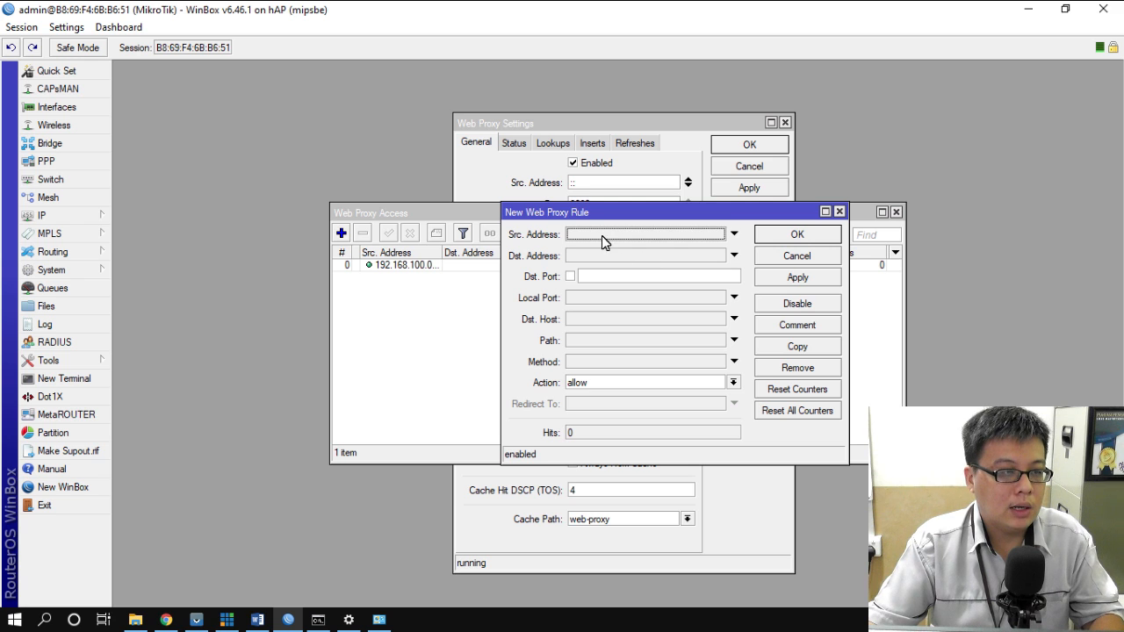
pyautogui.click(605, 236)
pyautogui.write('192.168.200.0/24')
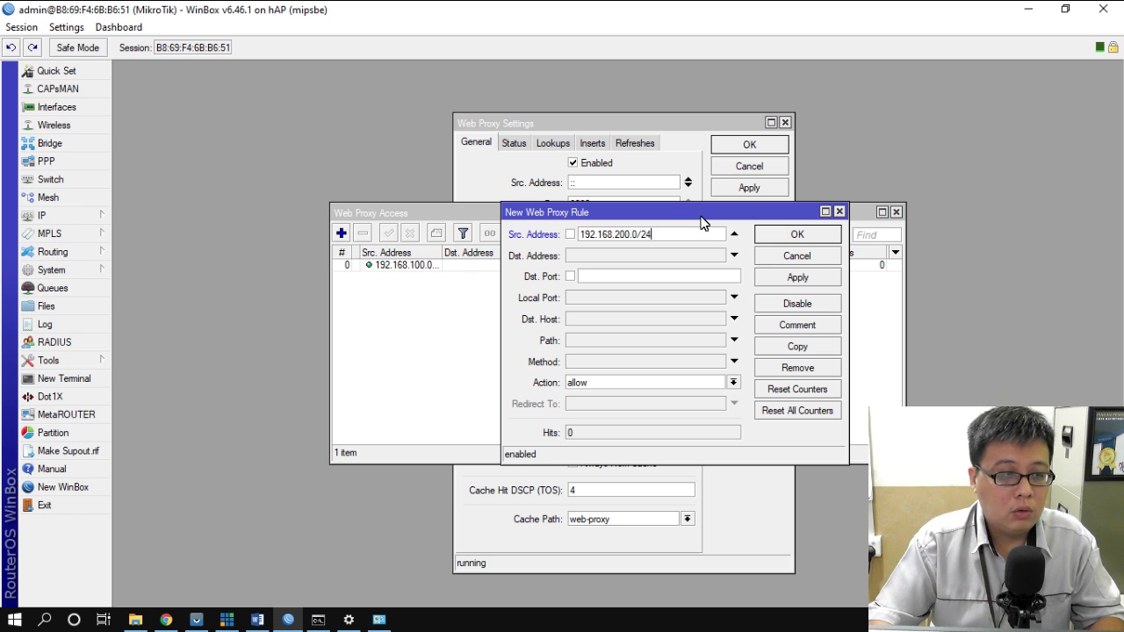
pyautogui.click(605, 319)
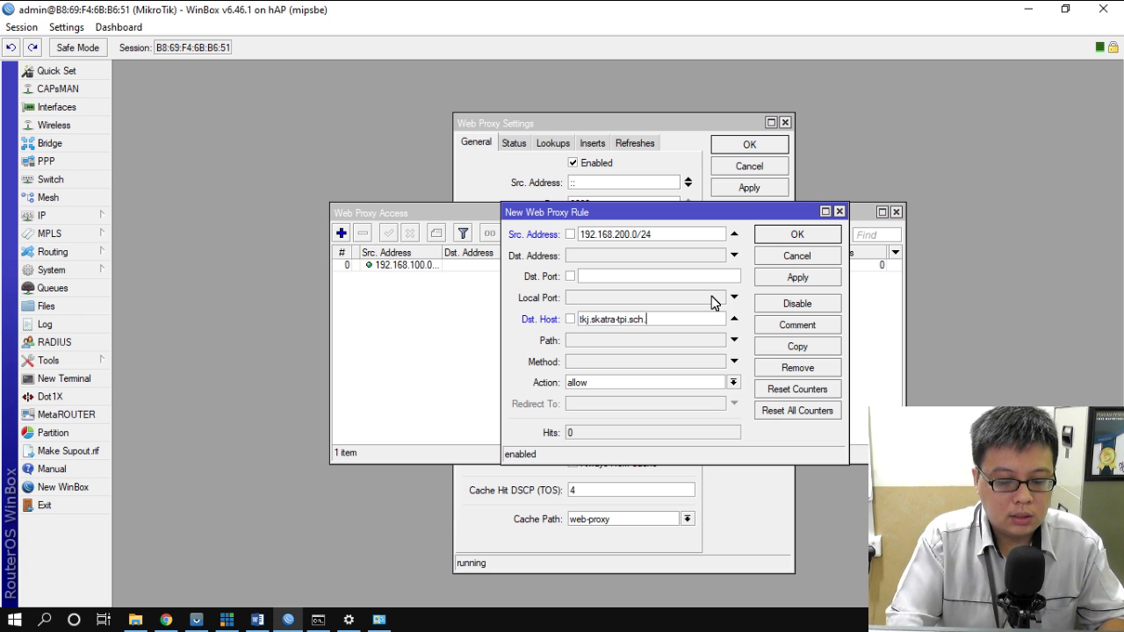
pyautogui.write('tkj.skatra-tpi.sch.id')
pyautogui.click(641, 383)
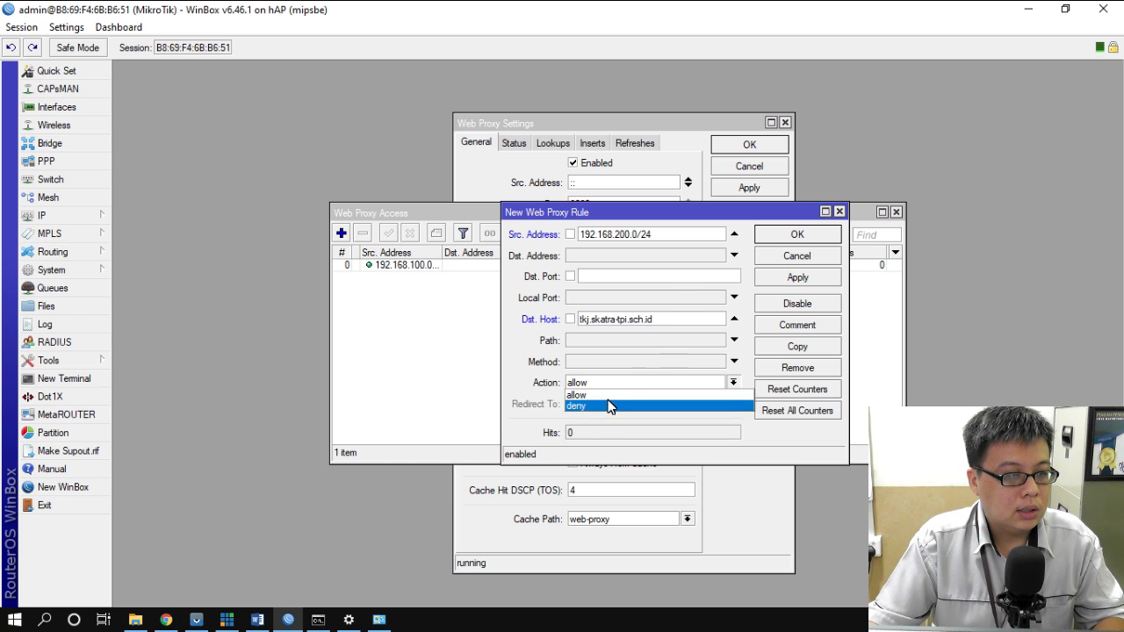
pyautogui.click(615, 403)
pyautogui.click(795, 234)
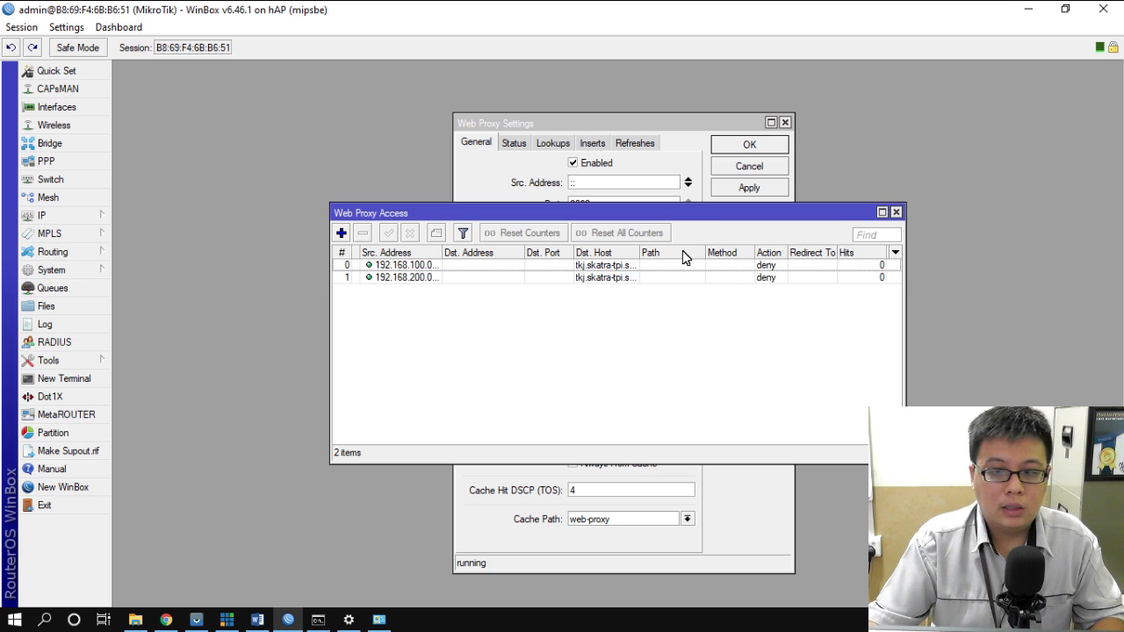
pyautogui.click(164, 620)
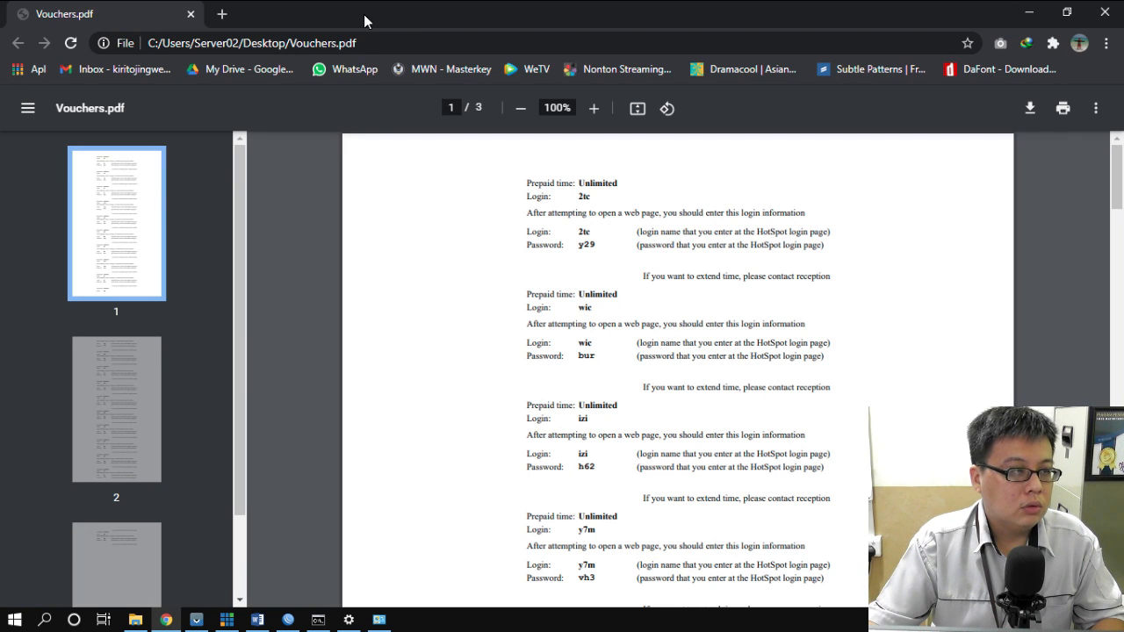
# - Load tkj.skatra-tpi.sch.id in an incognito window, then check the deny rule's hits in WinBox
pyautogui.click(1107, 43)
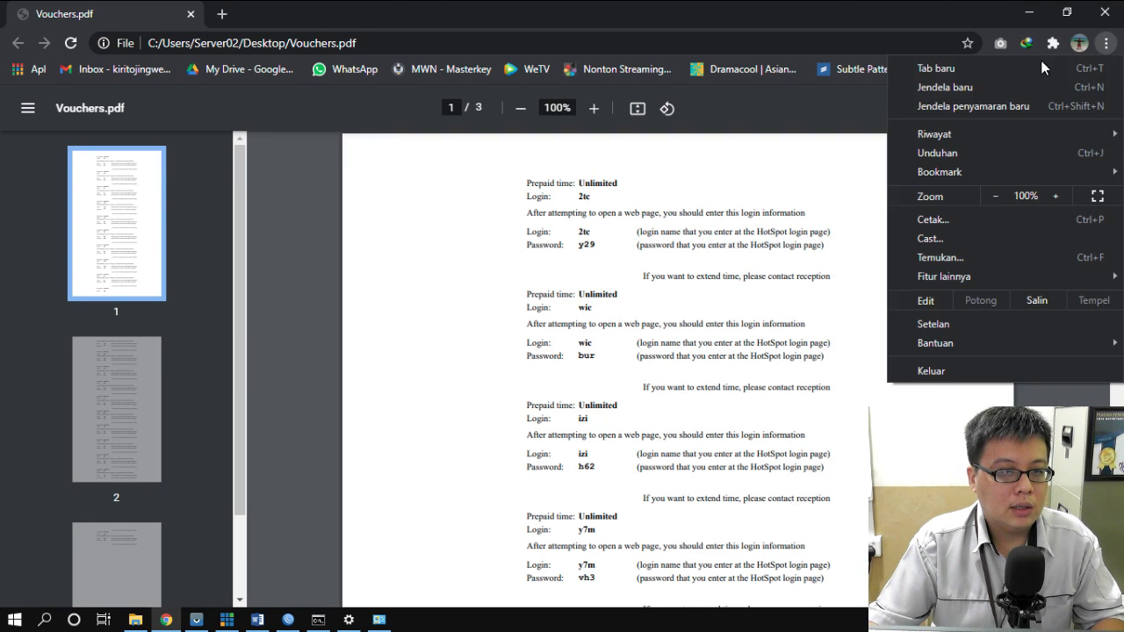
pyautogui.click(977, 104)
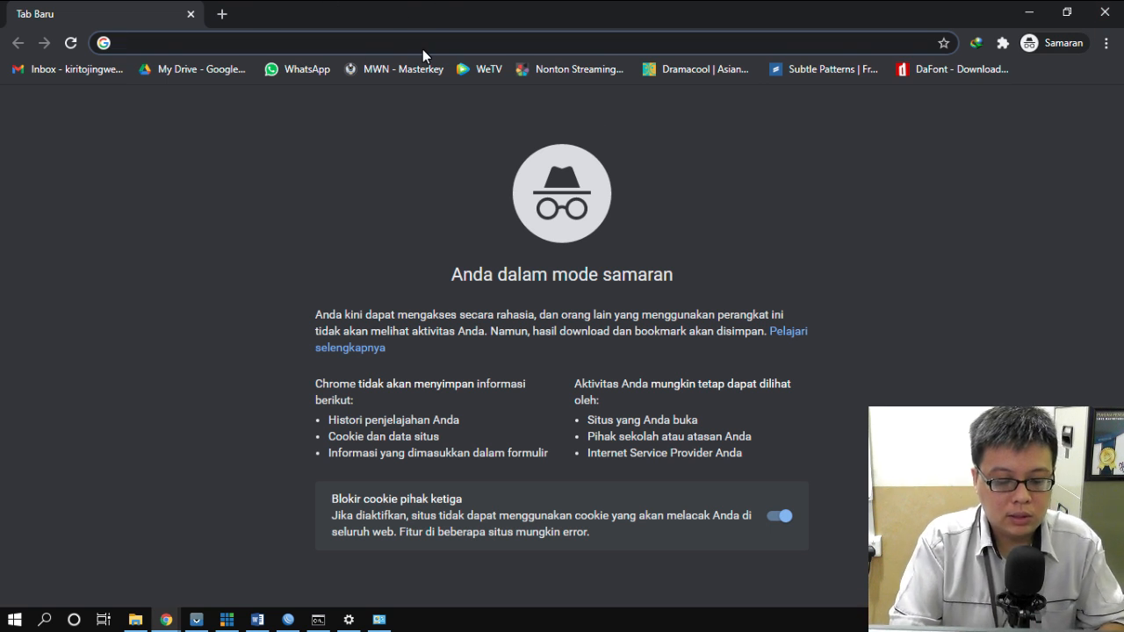
pyautogui.write('tkj.skatra-tpi')
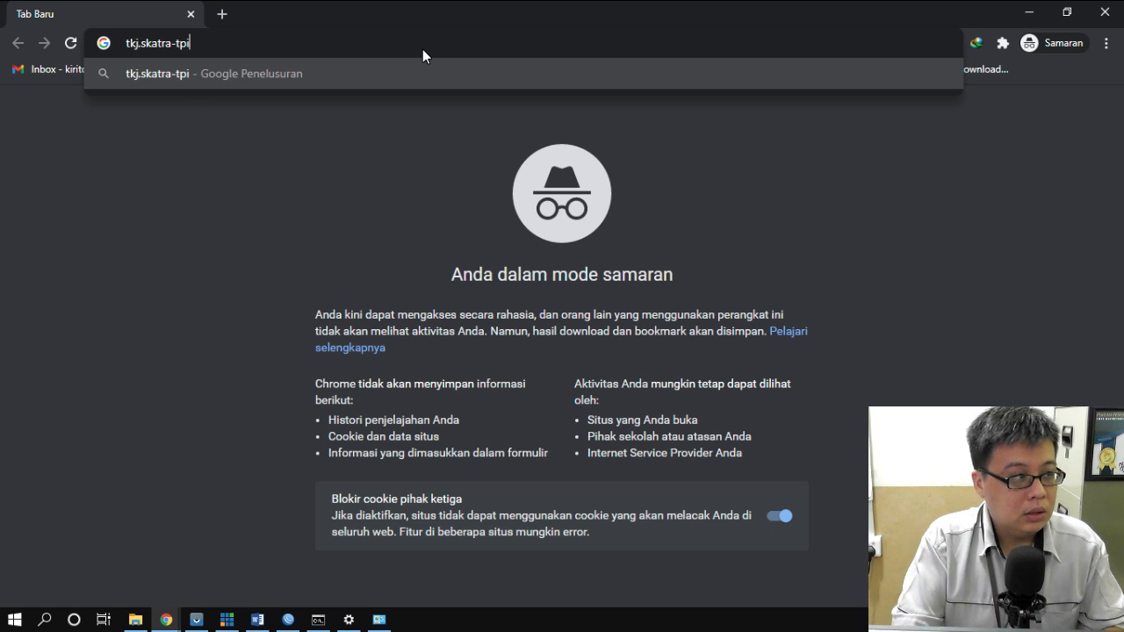
pyautogui.write('.sch.id')
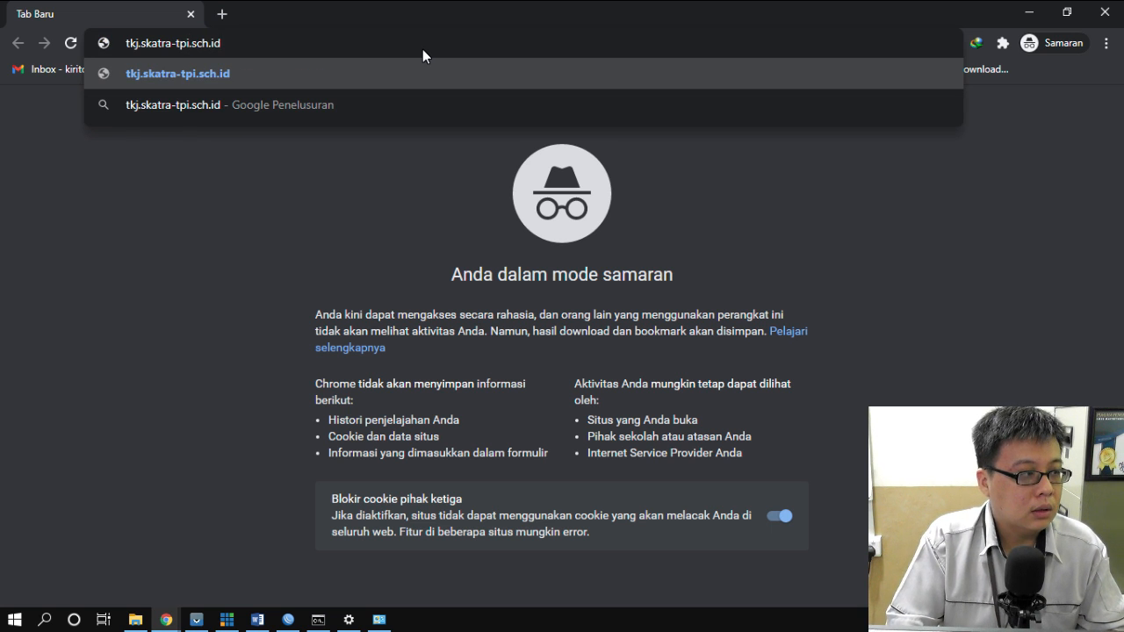
pyautogui.press('Return')
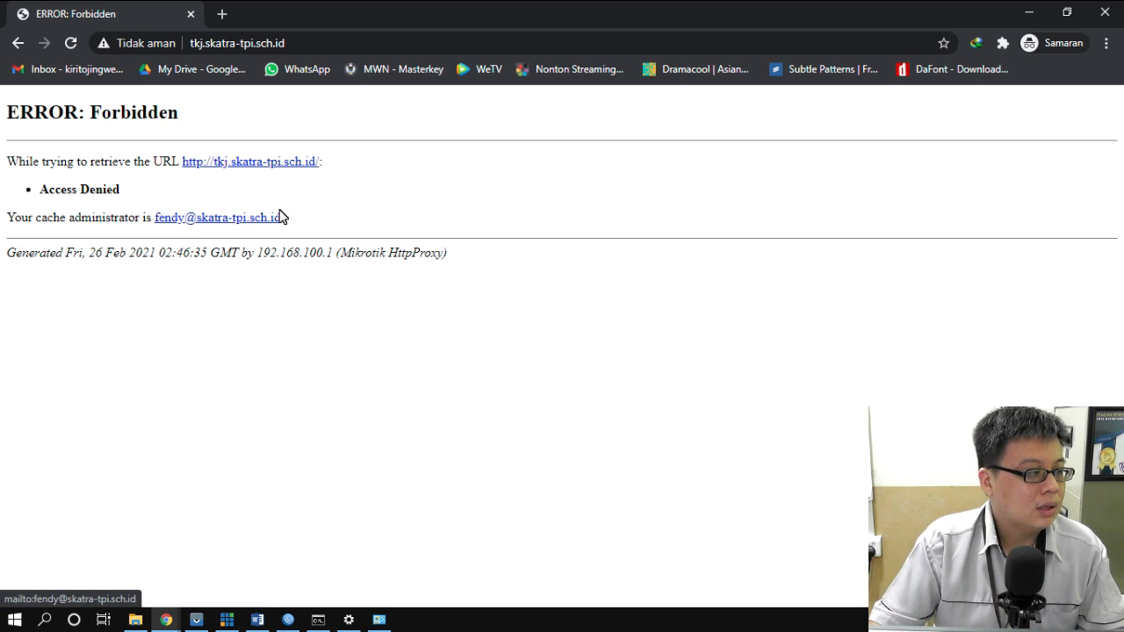
pyautogui.click(290, 620)
pyautogui.click(763, 258)
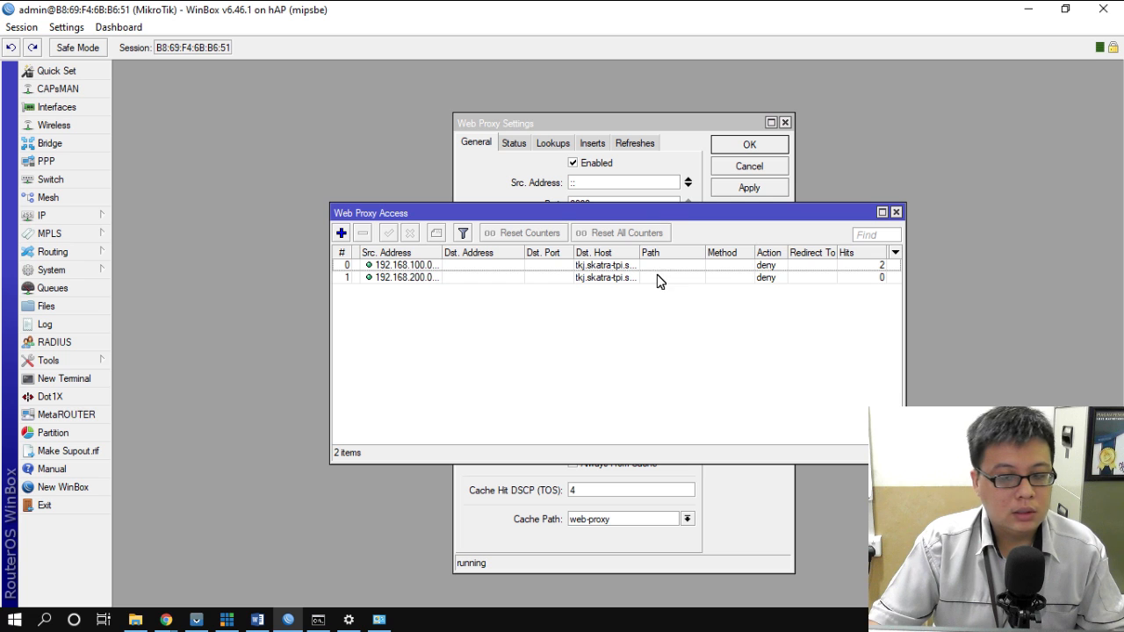
# - Highlight the Blocking Site task green in Word as done, then go back to WinBox
pyautogui.click(257, 621)
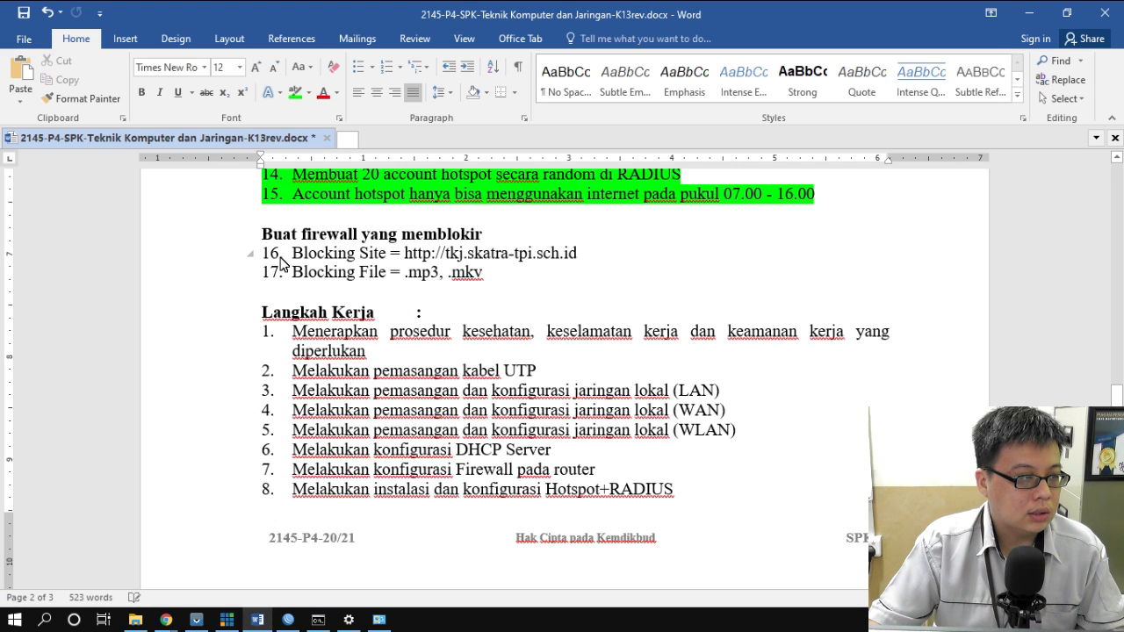
pyautogui.moveTo(294, 253); pyautogui.dragTo(617, 256)
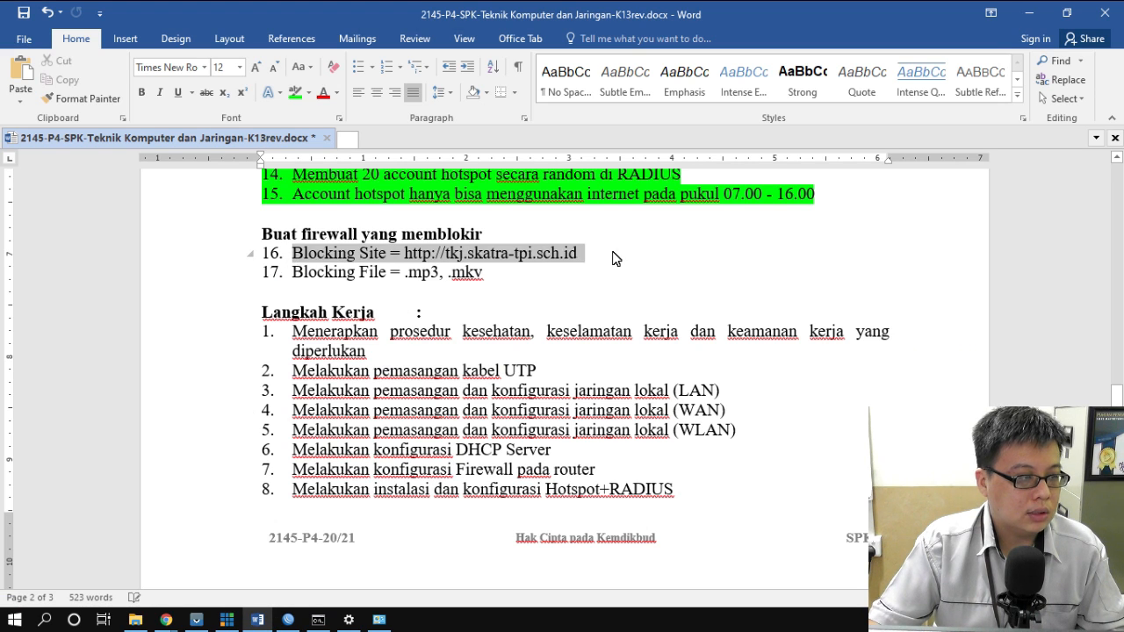
pyautogui.click(295, 92)
pyautogui.press('Right')
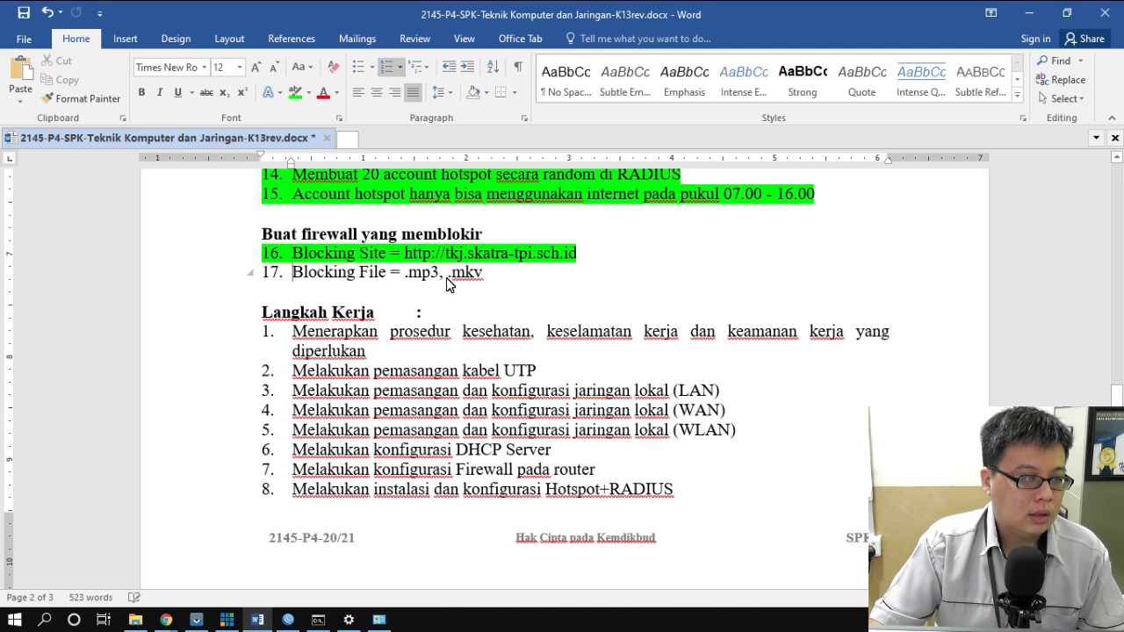
pyautogui.click(297, 622)
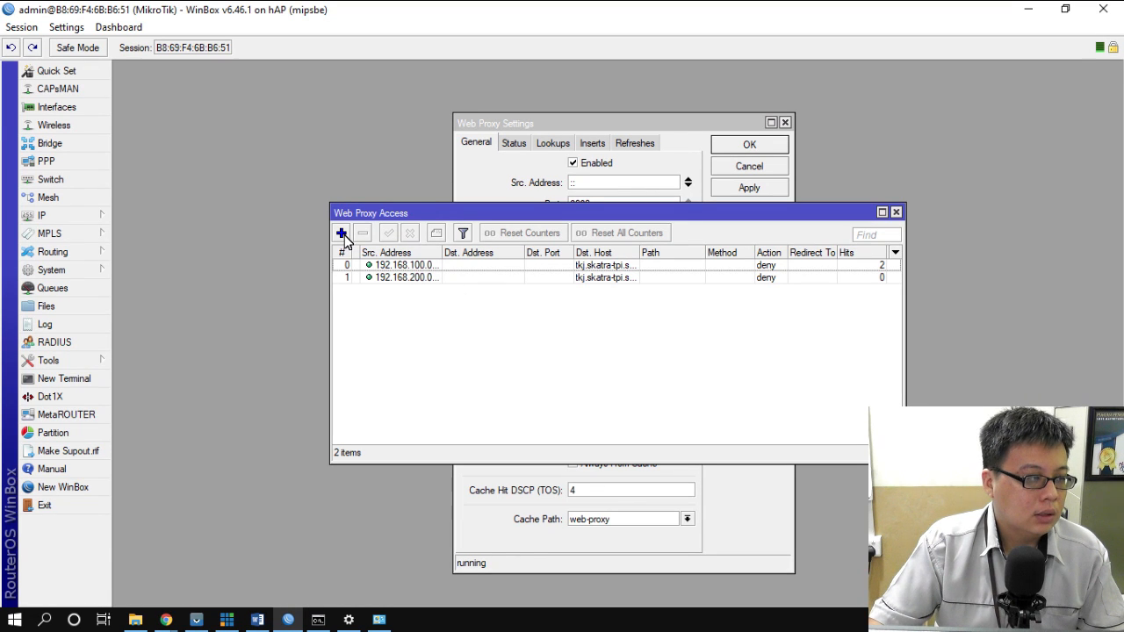
# - Add a deny rule for *.mp3 paths from 192.168.100.0/25, fixing the mistyped source address
pyautogui.click(342, 232)
pyautogui.click(659, 234)
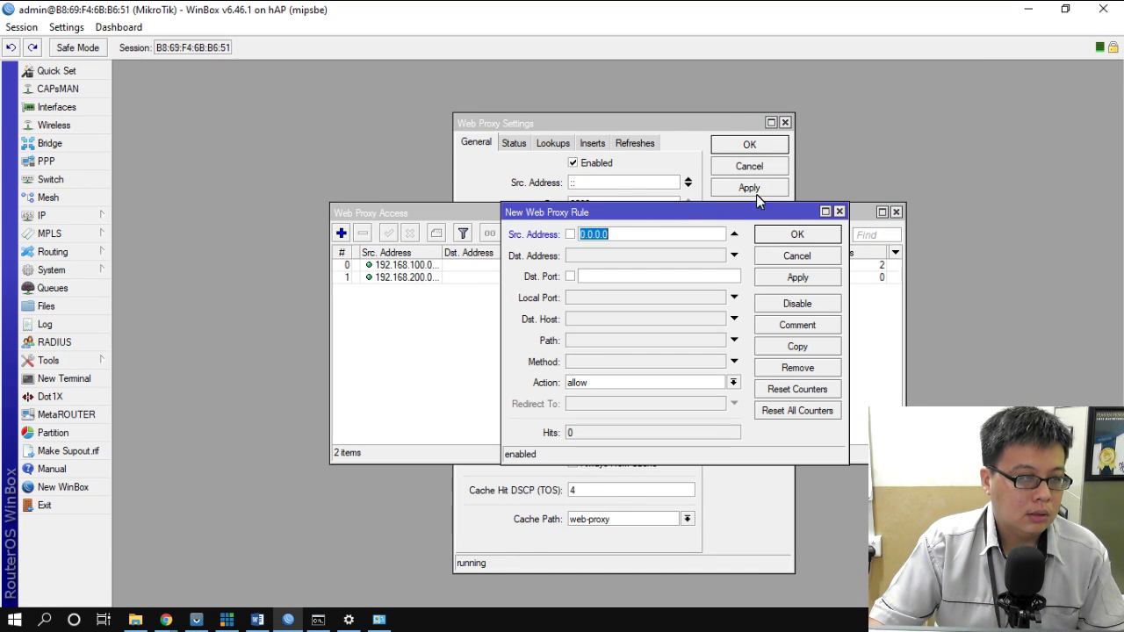
pyautogui.write('192.1680')
pyautogui.press('BackSpace')
pyautogui.write('100.0')
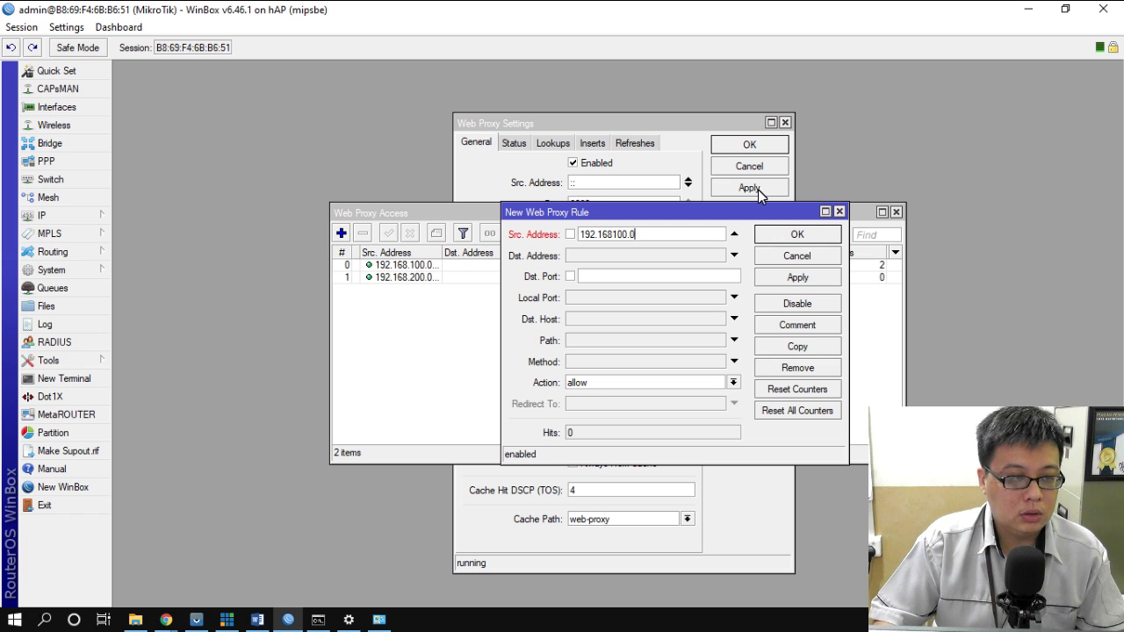
pyautogui.write('/25')
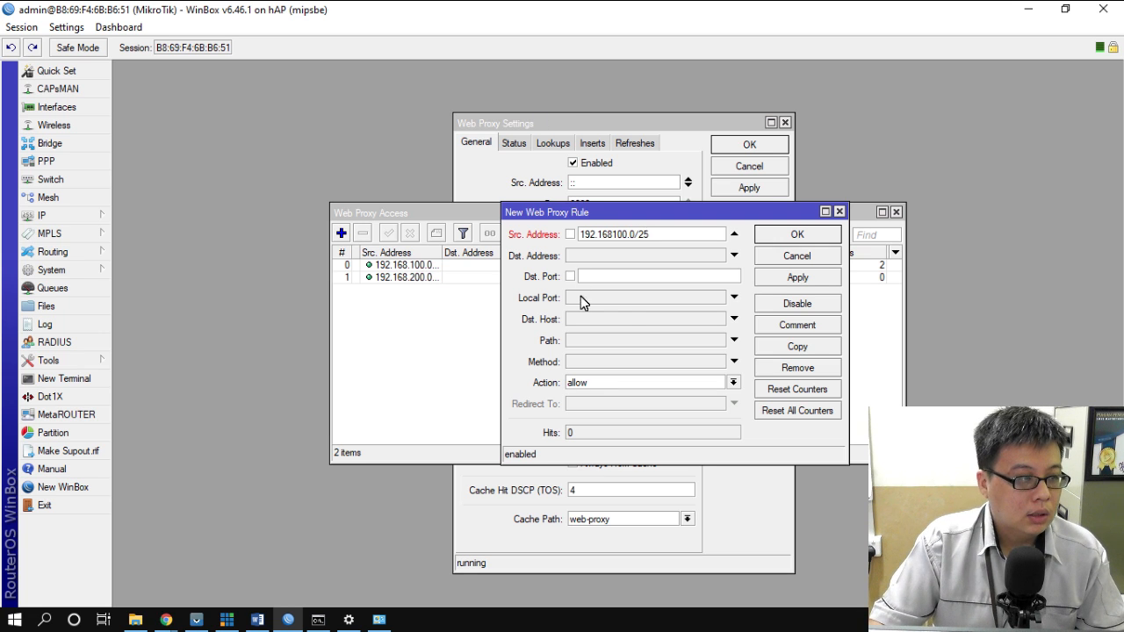
pyautogui.click(591, 340)
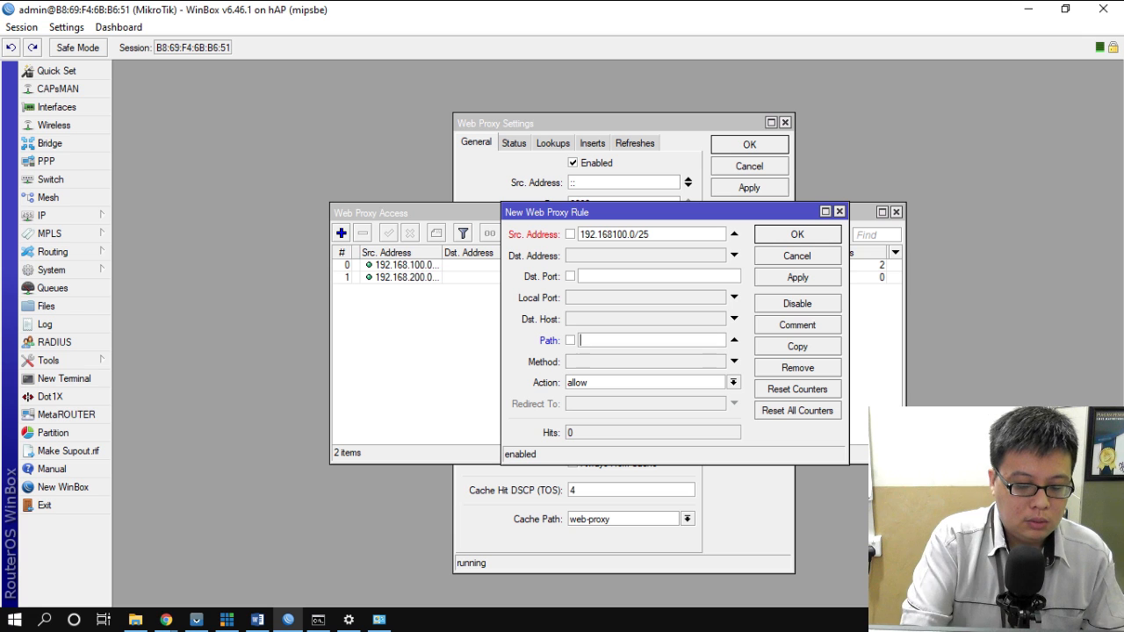
pyautogui.write('/.mp3*')
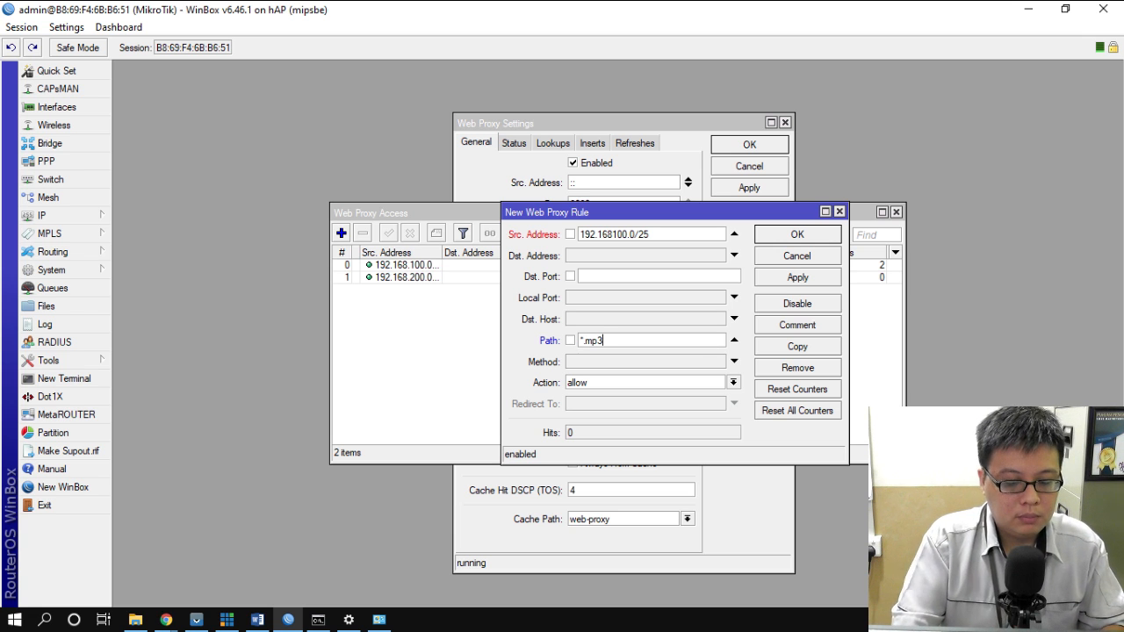
pyautogui.click(661, 384)
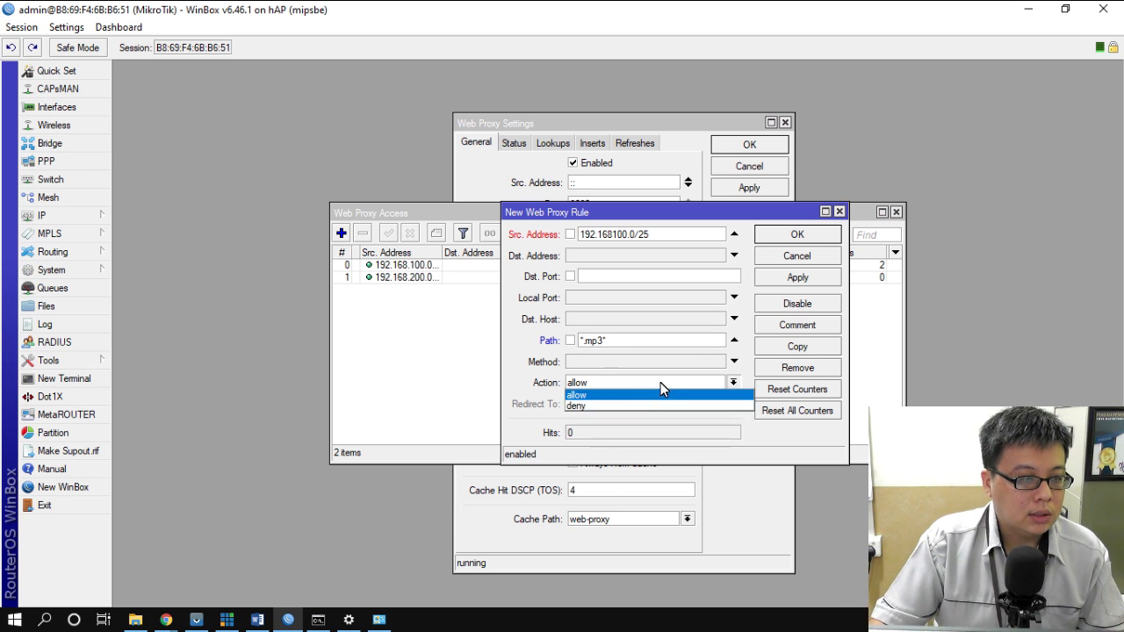
pyautogui.click(641, 406)
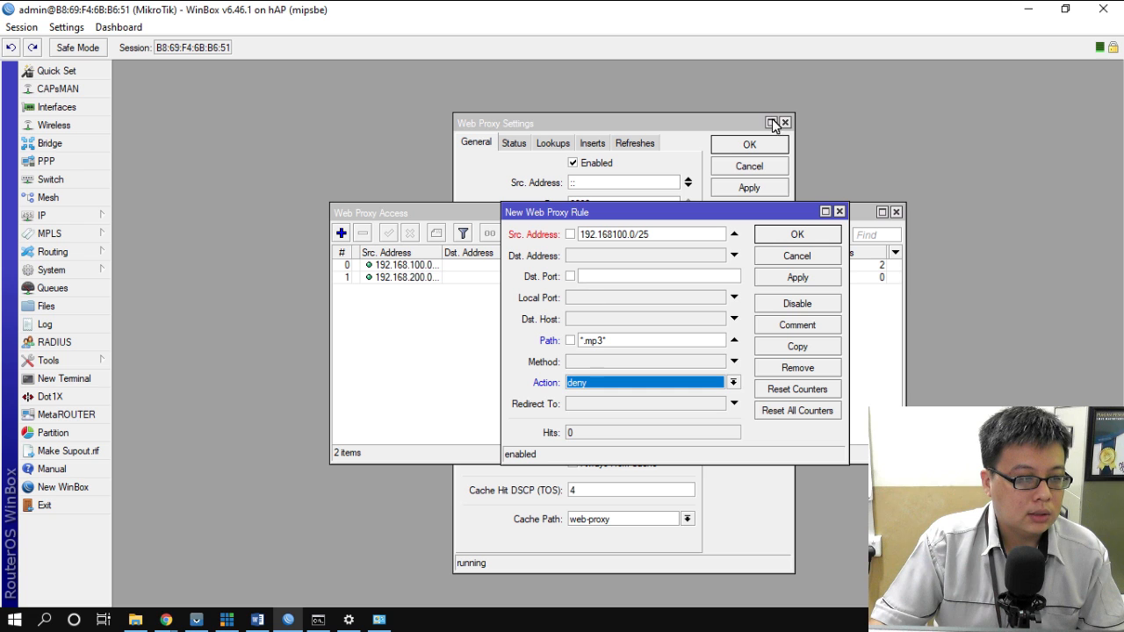
pyautogui.click(797, 234)
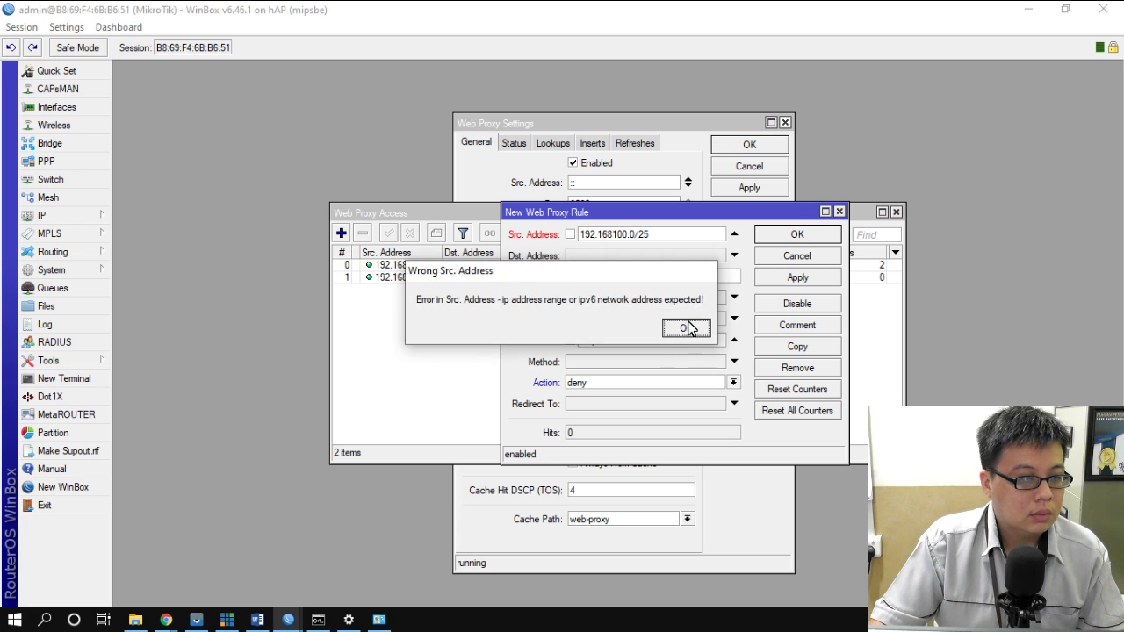
pyautogui.click(690, 327)
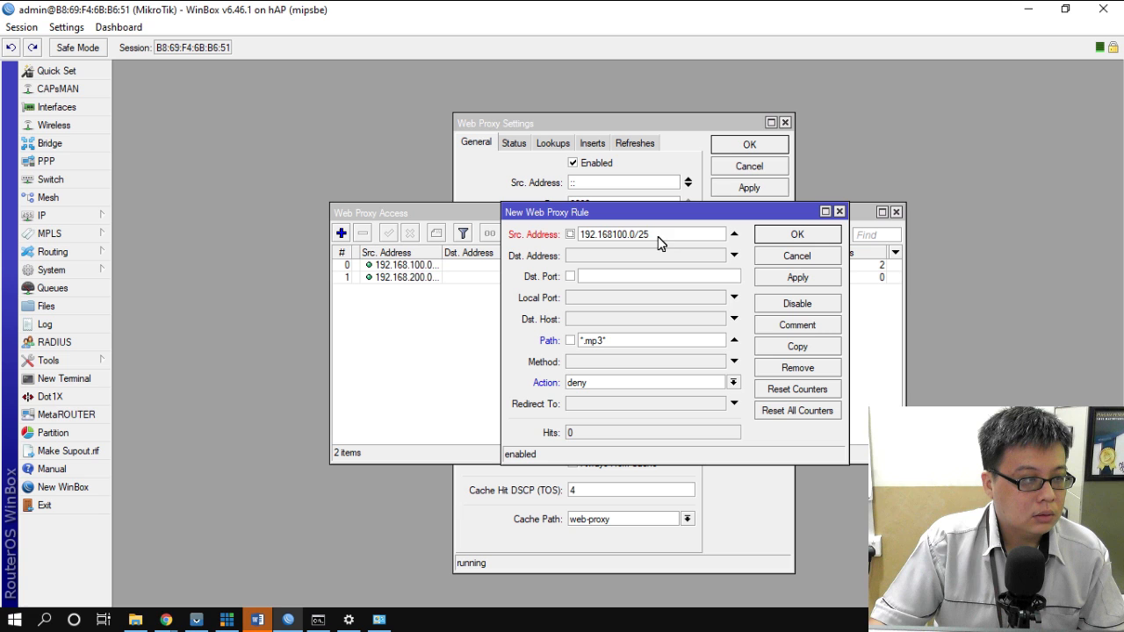
pyautogui.click(614, 236)
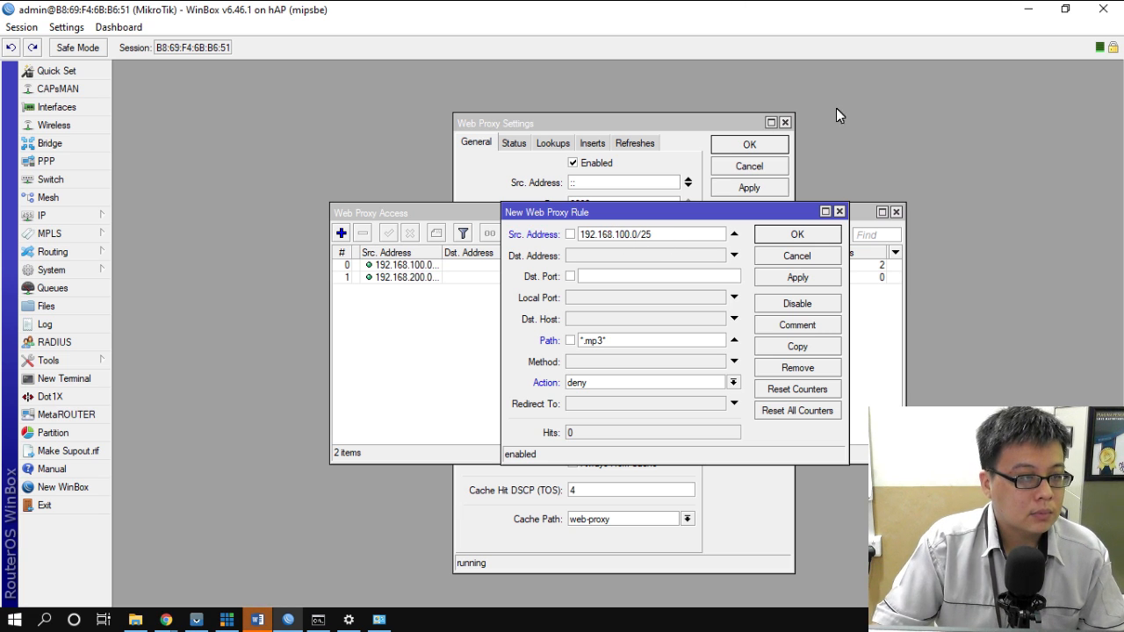
pyautogui.click(801, 233)
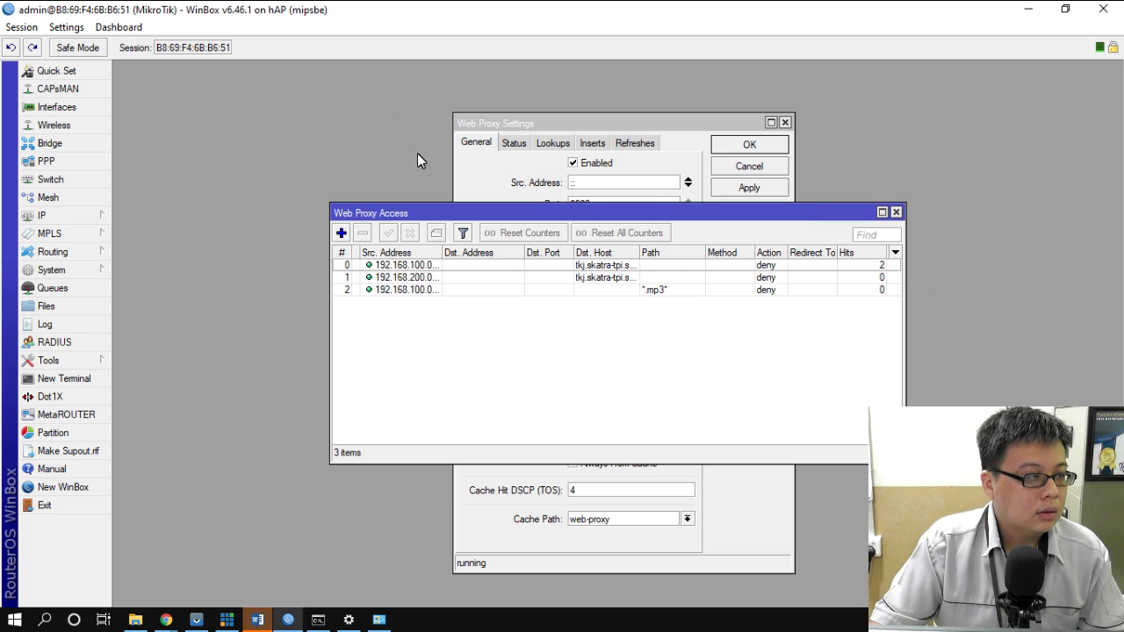
# - Add the same *.mp3 deny rule for source 192.168.200.0/24
pyautogui.click(342, 233)
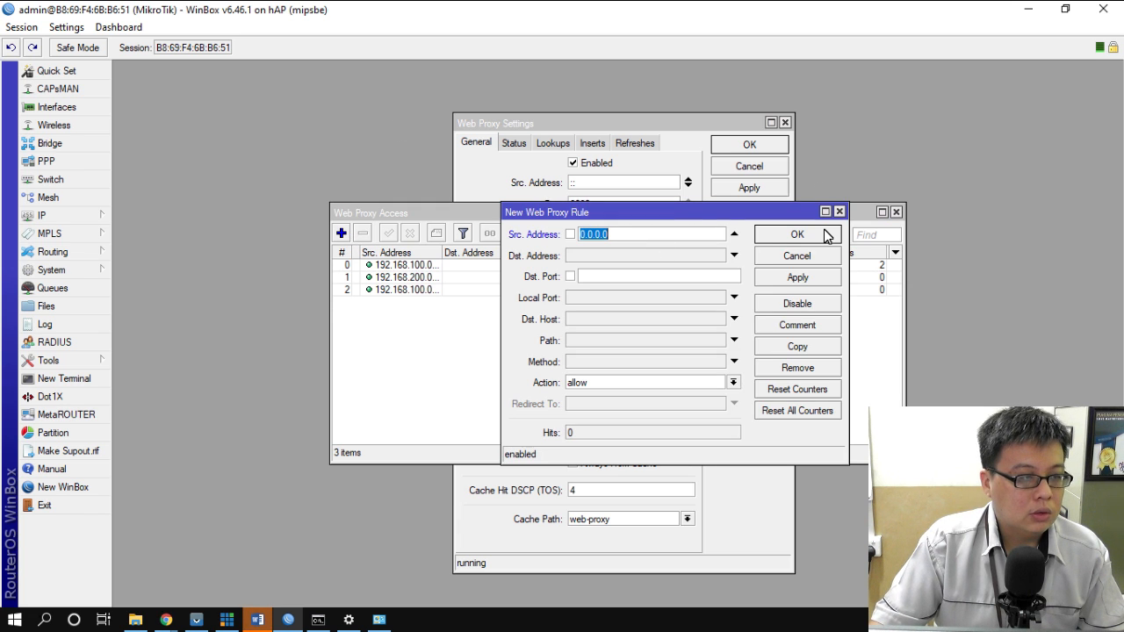
pyautogui.write('192.168')
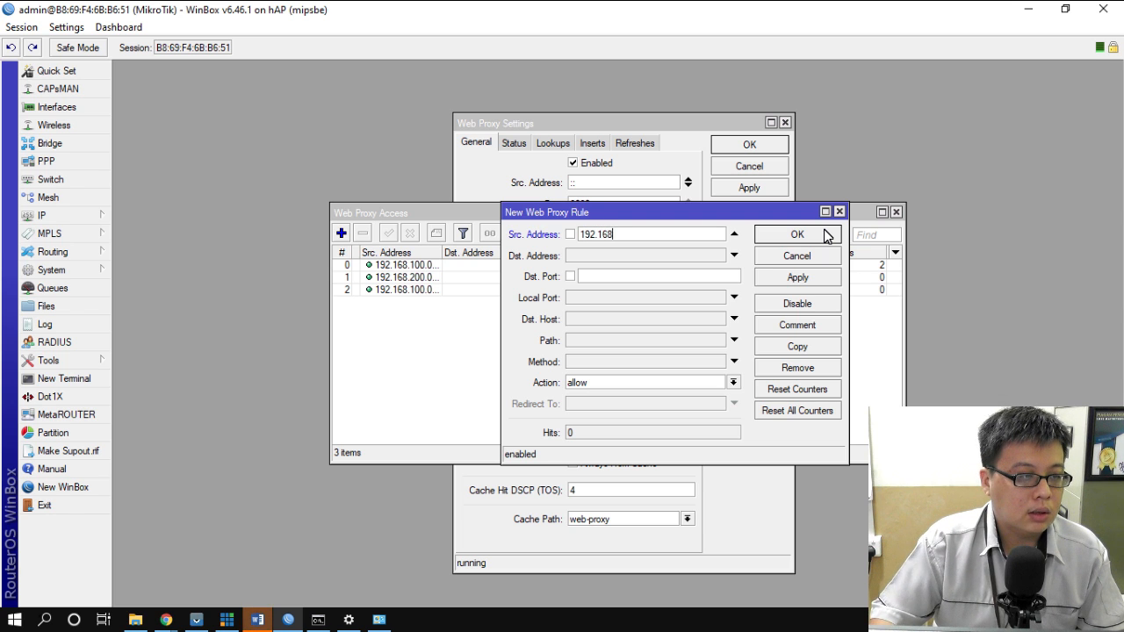
pyautogui.write('.200.0')
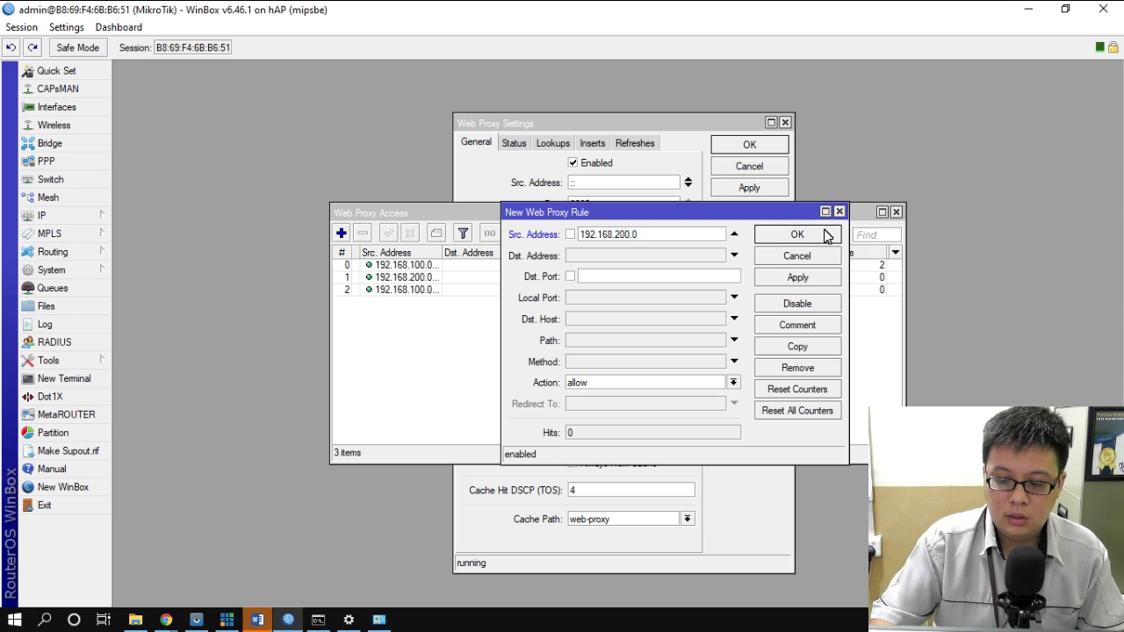
pyautogui.write('/24')
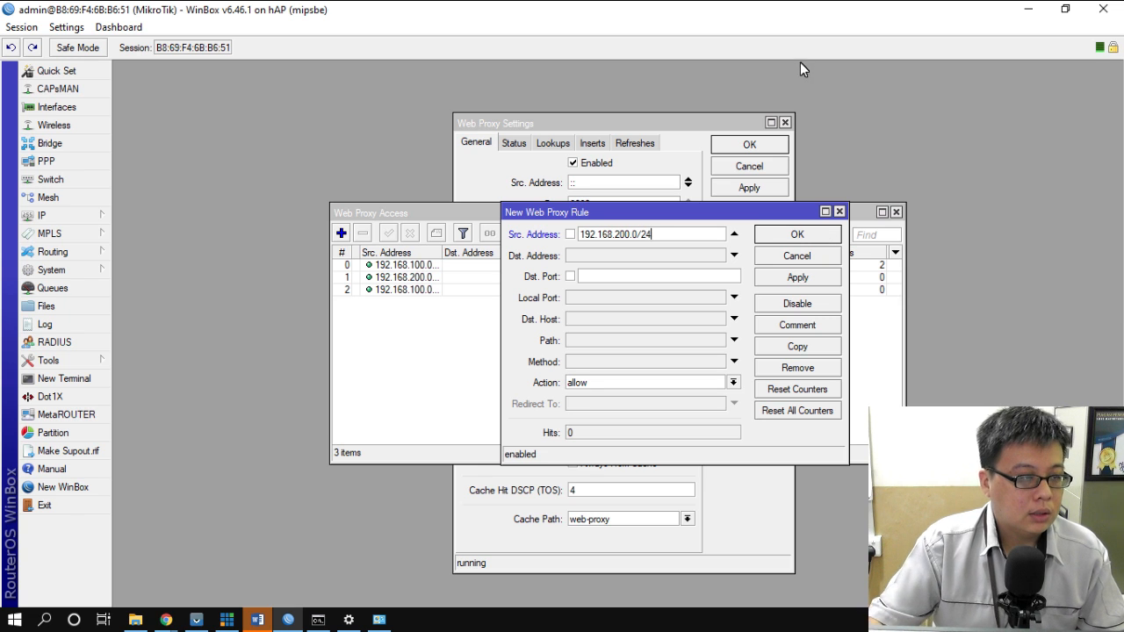
pyautogui.click(624, 342)
pyautogui.write('/')
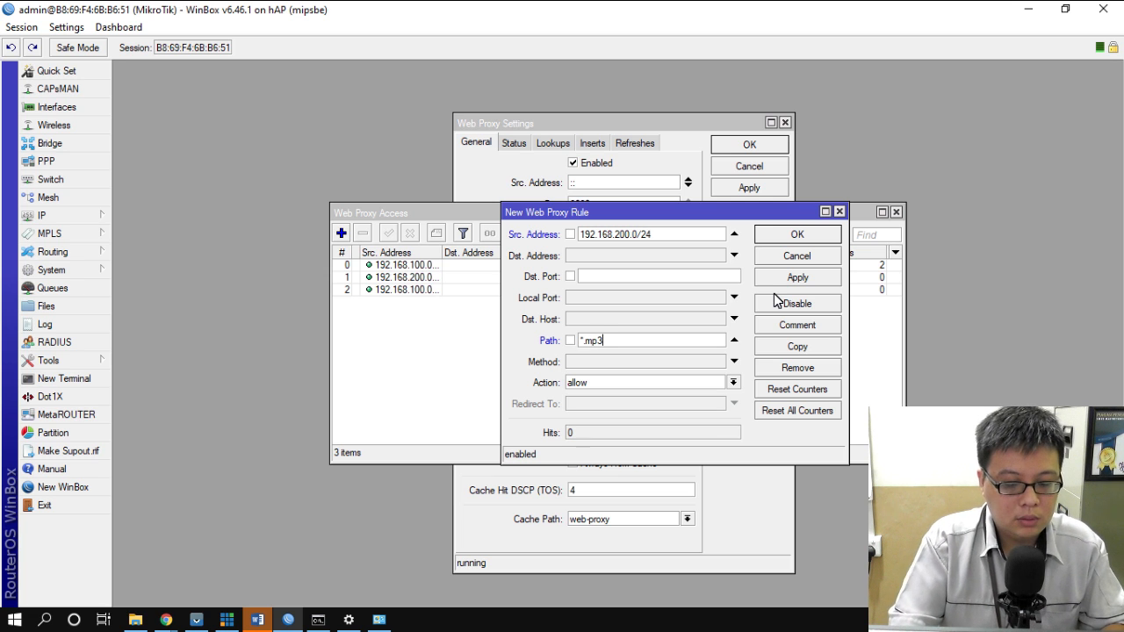
pyautogui.click(605, 383)
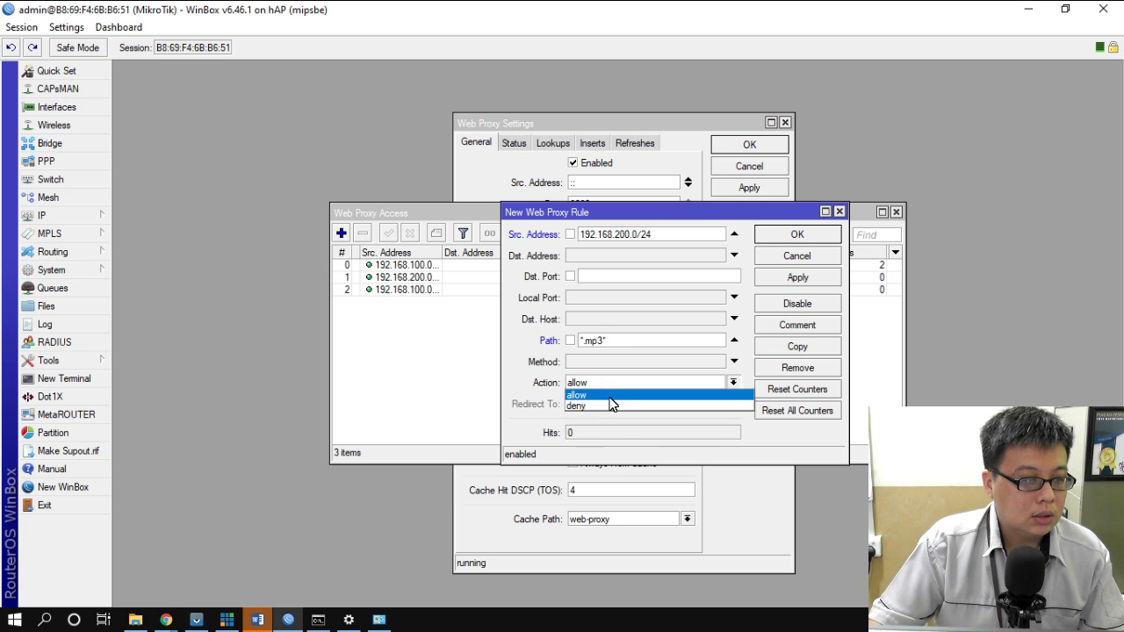
pyautogui.click(606, 407)
pyautogui.click(799, 233)
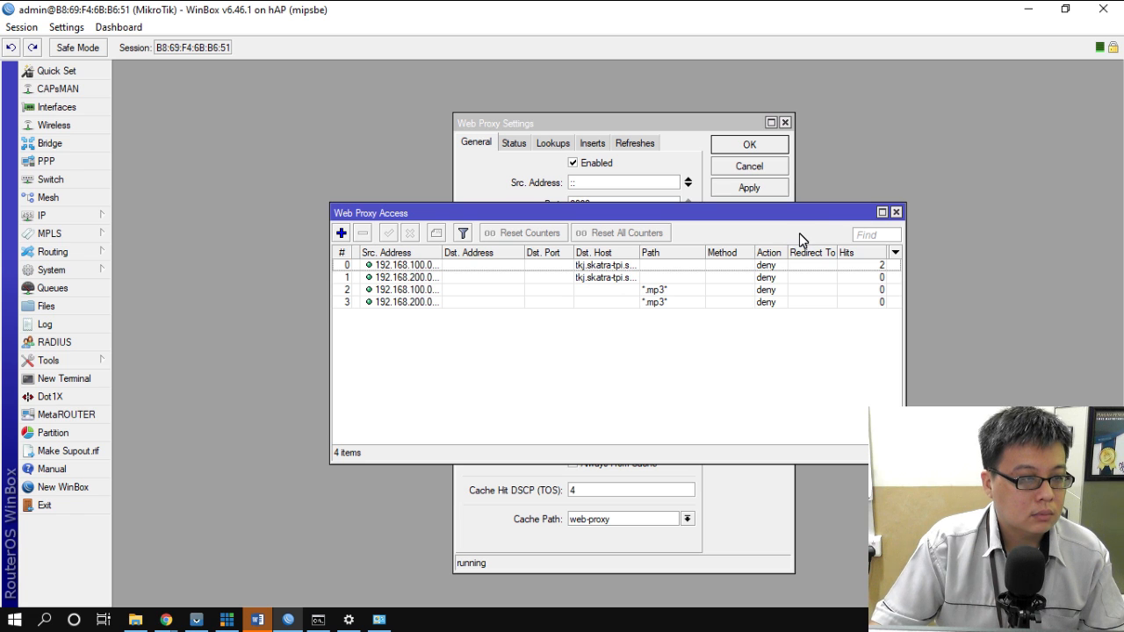
pyautogui.click(341, 233)
# - Add a deny rule for 192.168.100.0/25 with path *.mp3, then edit its path to *.mkv
pyautogui.click(665, 233)
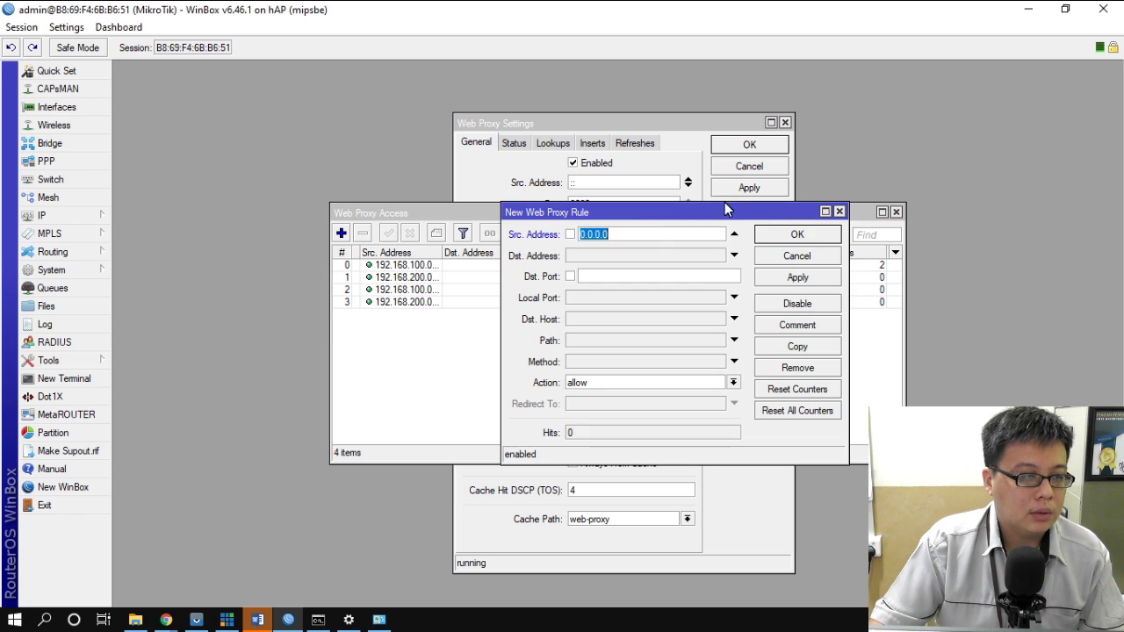
pyautogui.write('192.1')
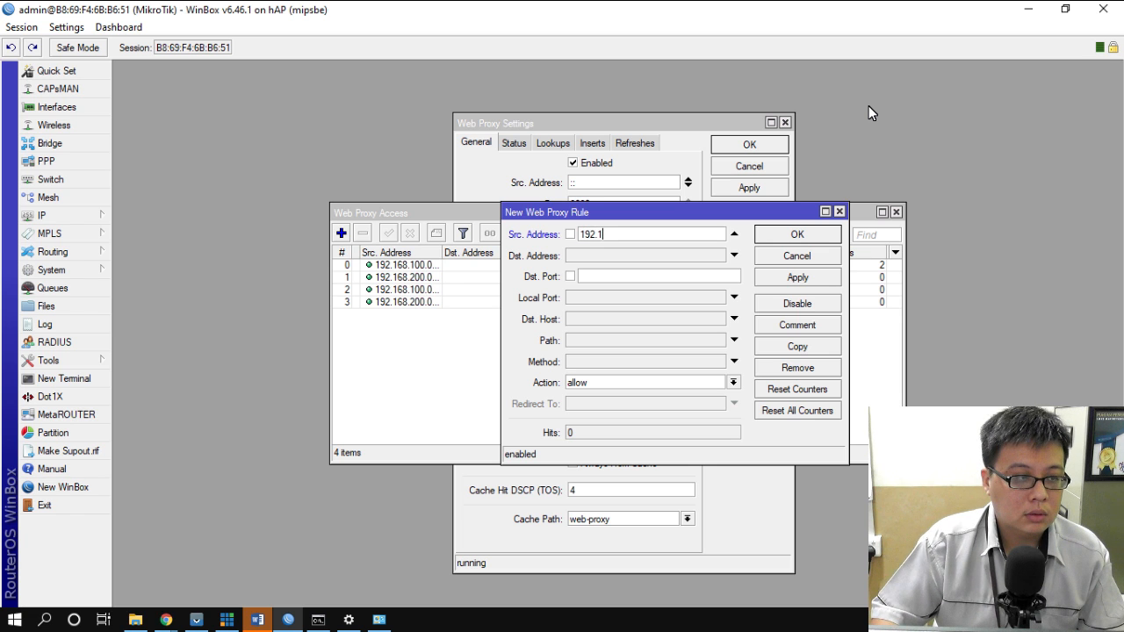
pyautogui.write('68.100.0')
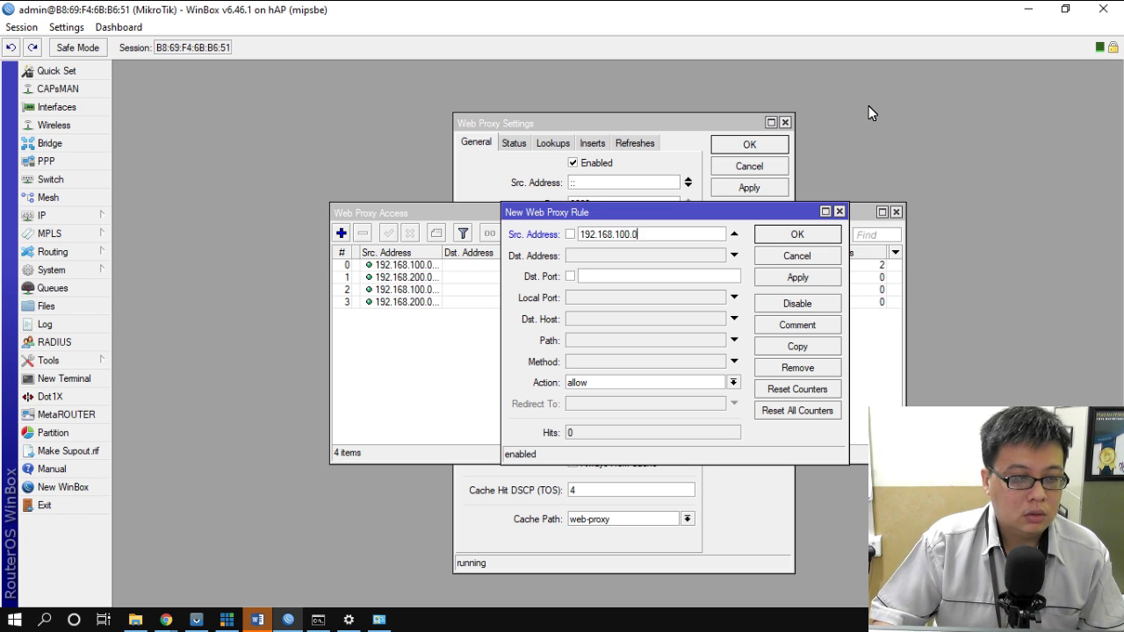
pyautogui.write('/25')
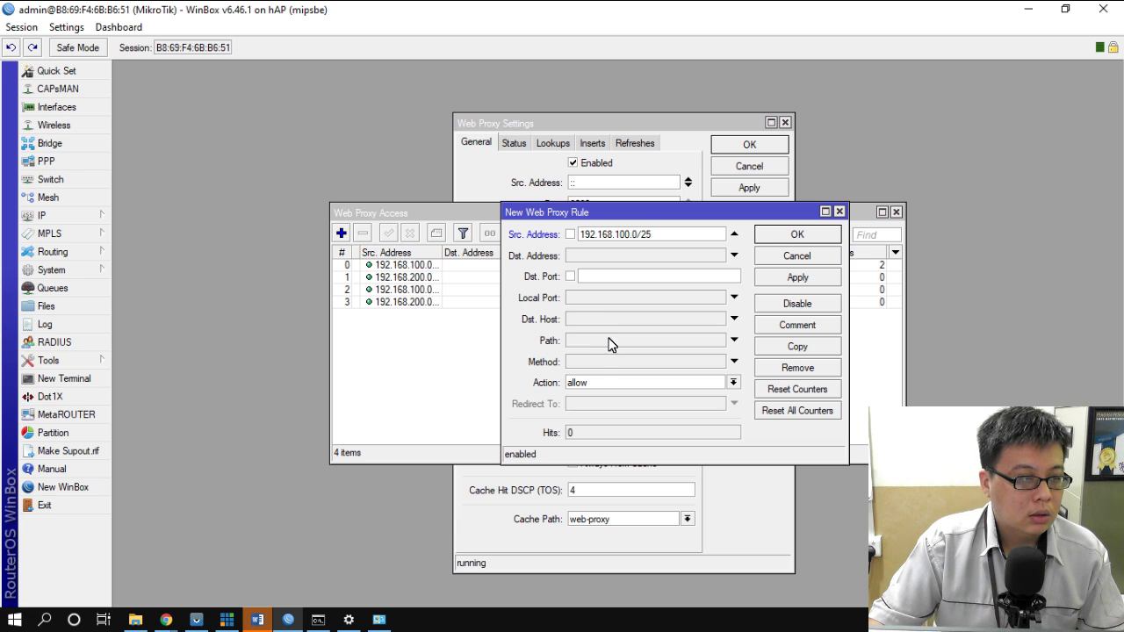
pyautogui.click(734, 340)
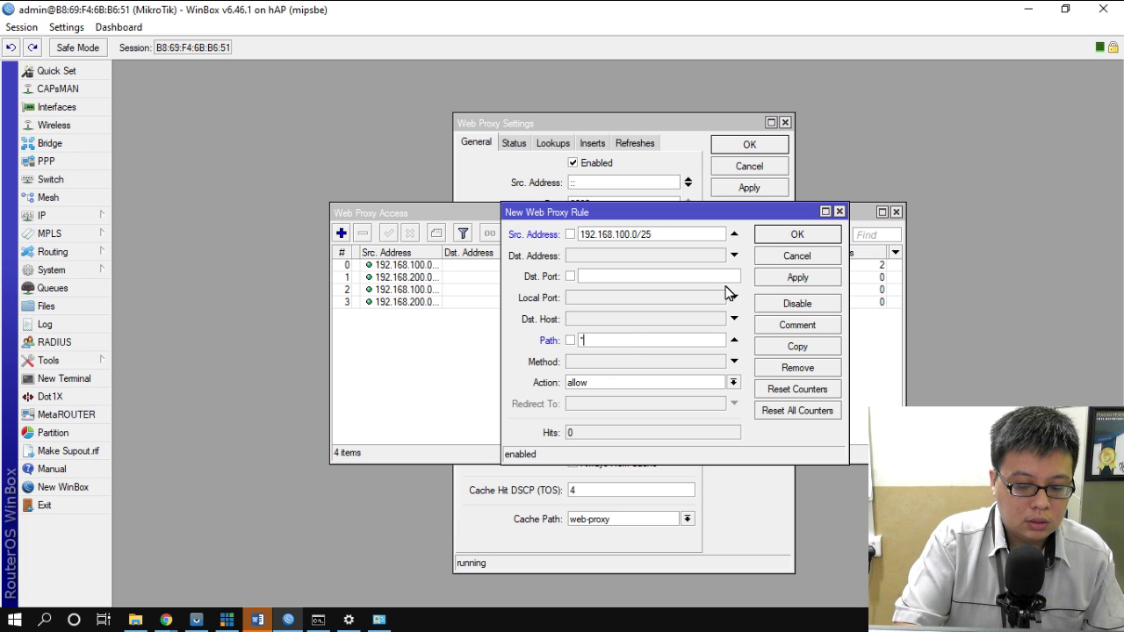
pyautogui.write('*.mp3*')
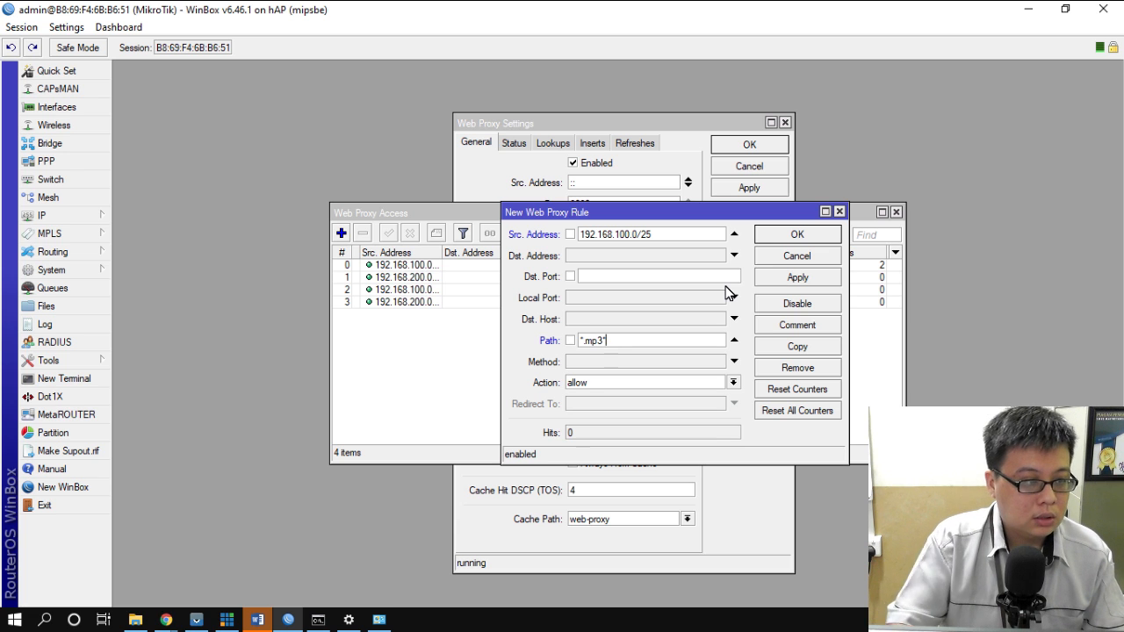
pyautogui.click(690, 384)
pyautogui.click(626, 405)
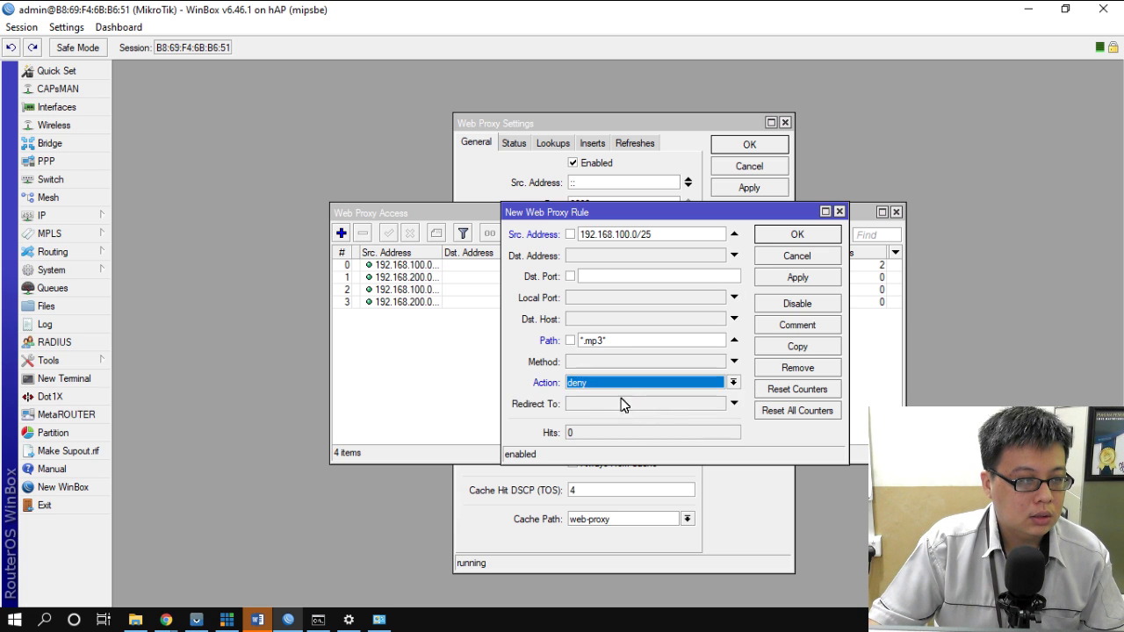
pyautogui.click(817, 235)
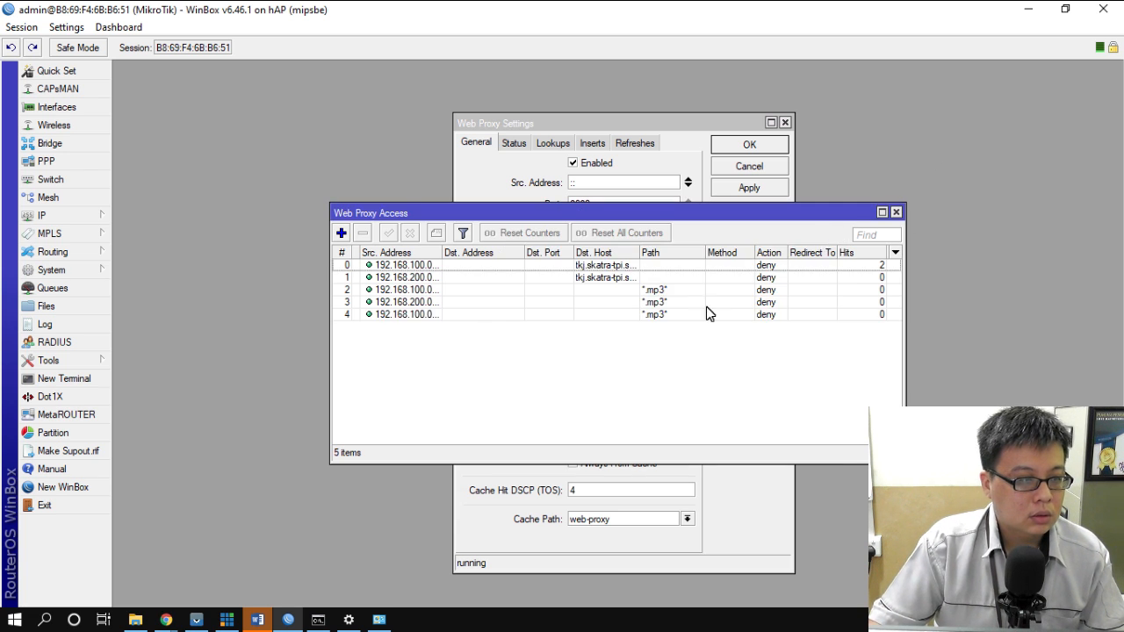
pyautogui.doubleClick(653, 314)
pyautogui.click(601, 341)
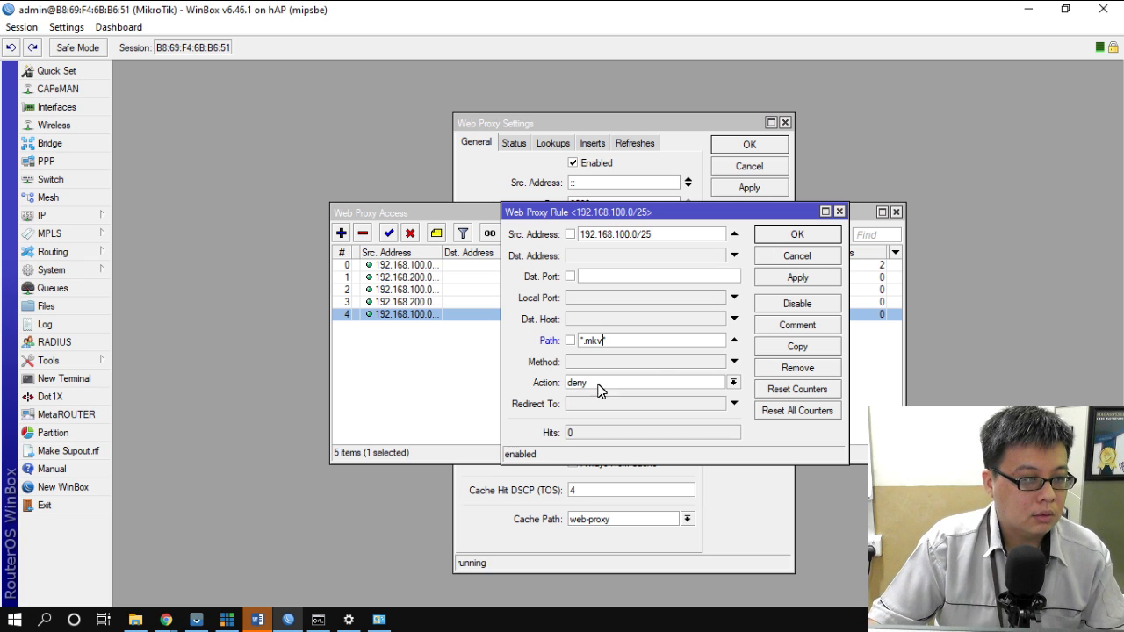
pyautogui.click(812, 238)
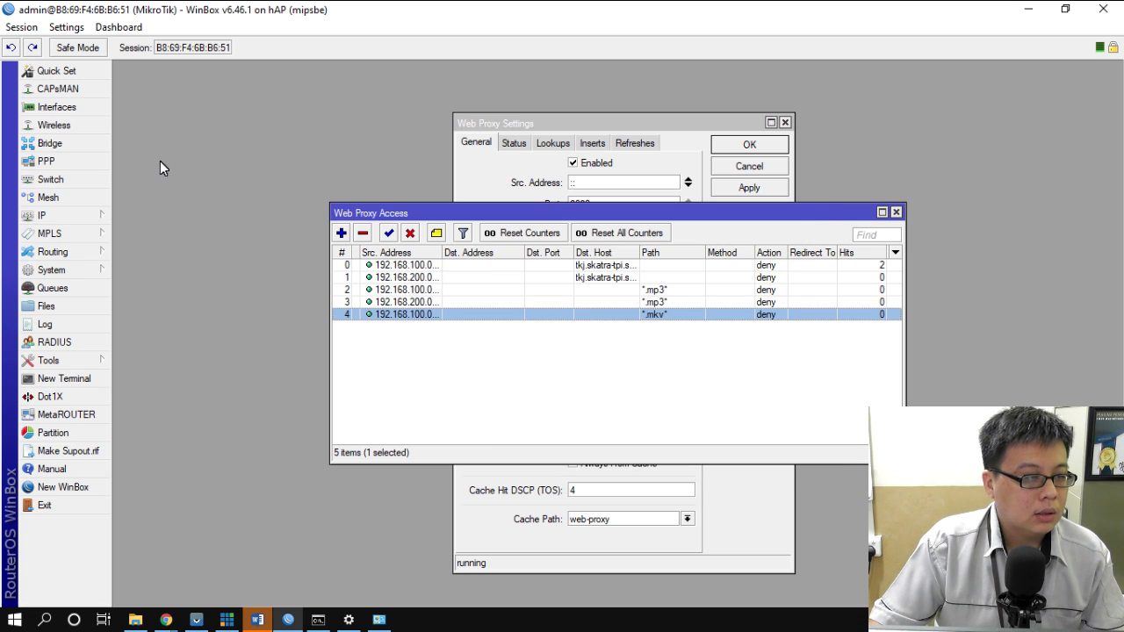
# - Add a proxy rule for 192.168.200.0 sources matching path *.mkv*, left on allow
pyautogui.click(341, 233)
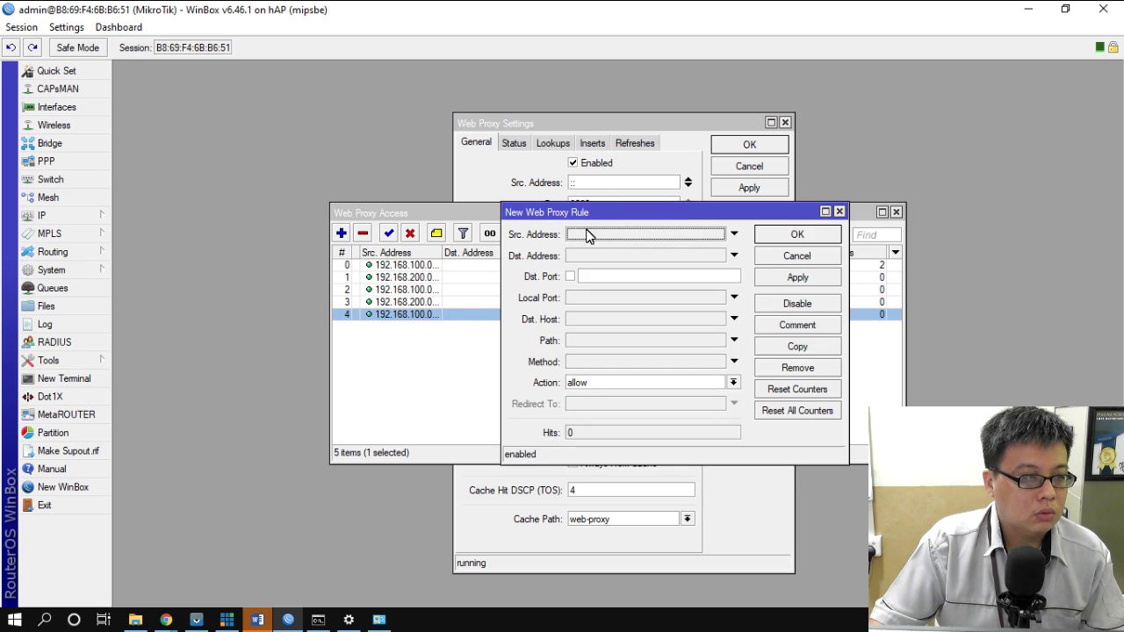
pyautogui.click(734, 234)
pyautogui.write('192.168.200.0/24')
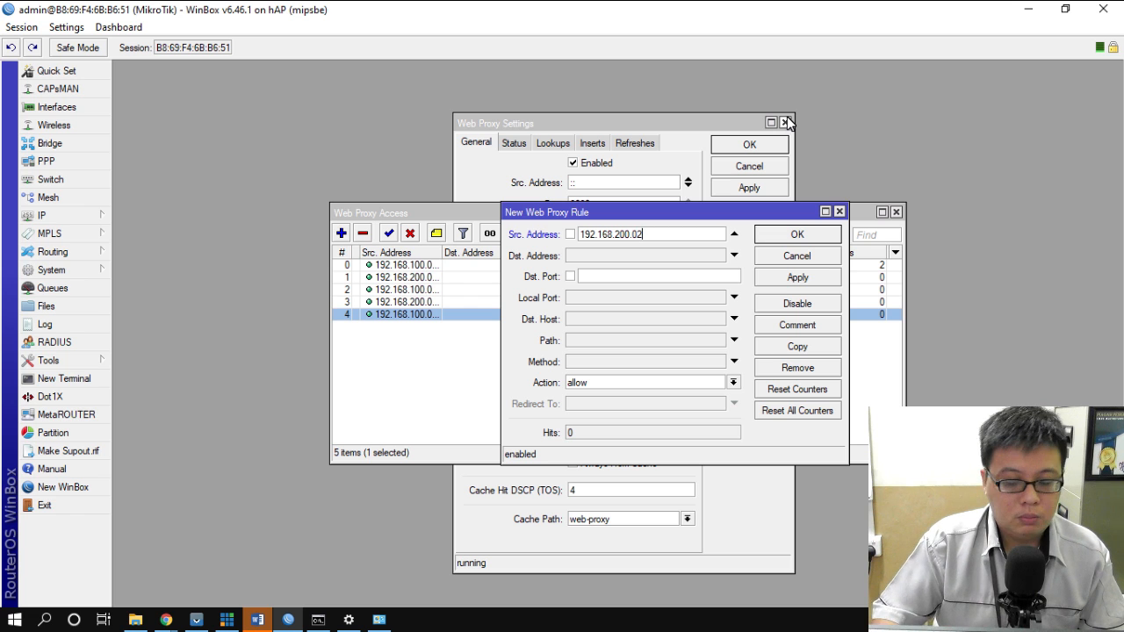
pyautogui.click(636, 340)
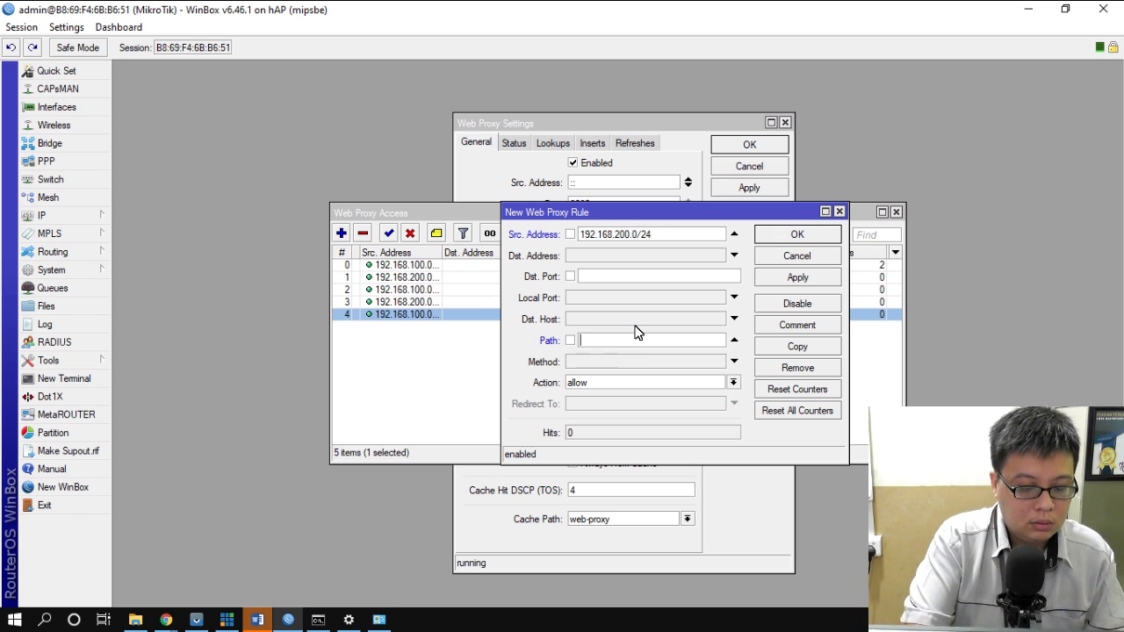
pyautogui.write('*.mkv')
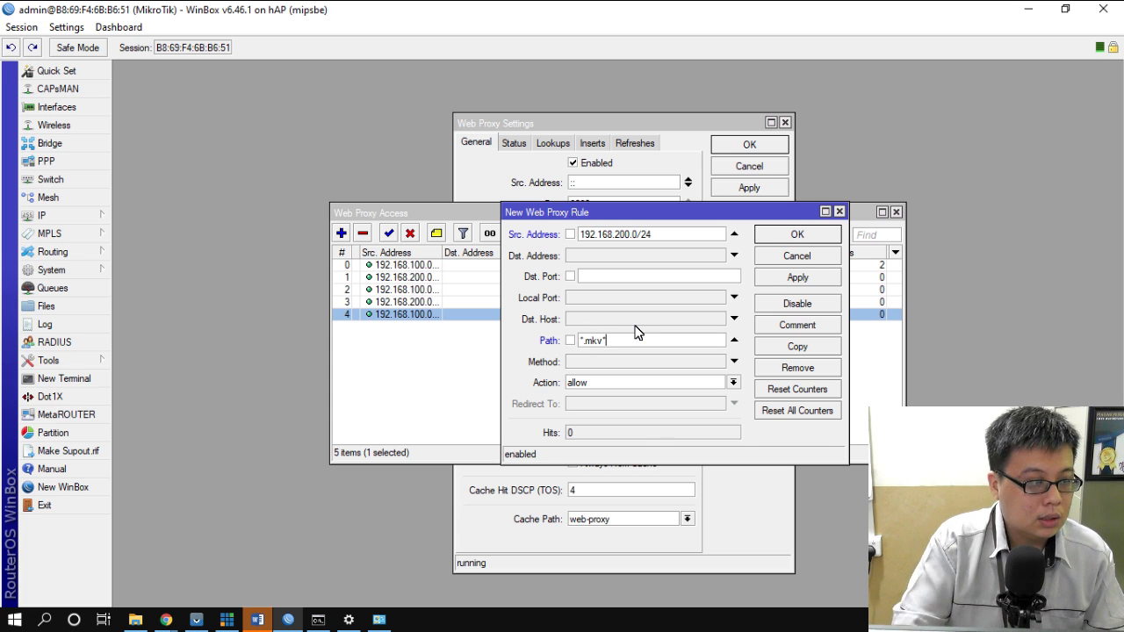
pyautogui.write('*')
pyautogui.click(795, 234)
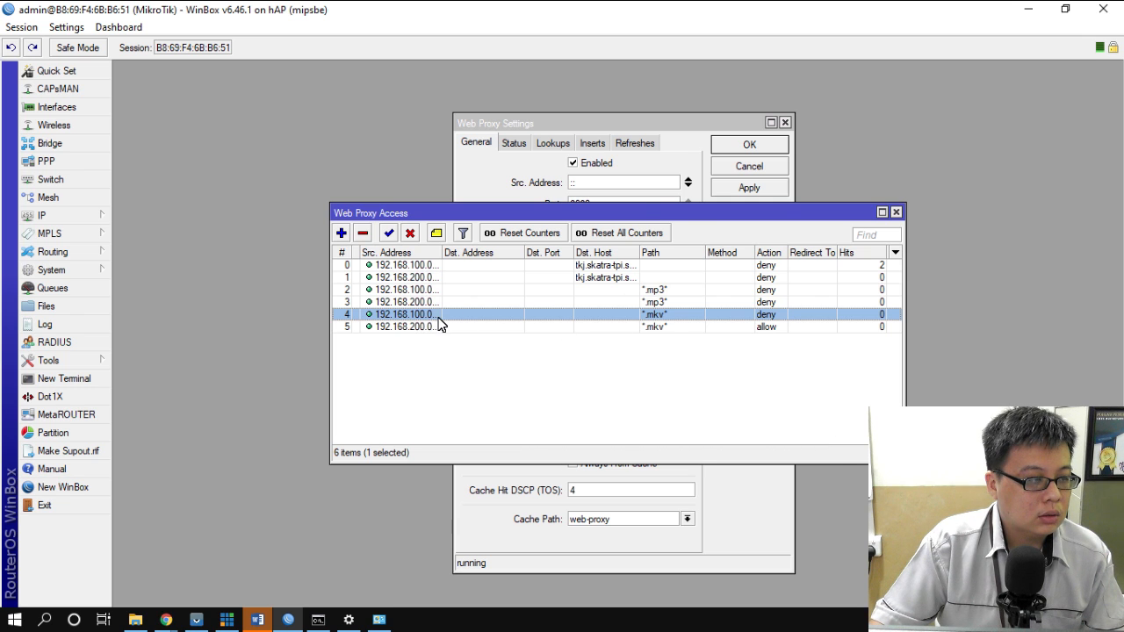
# - Inspect rule 4's settings, then compare the *.mp3* and *.mkv* rules in the list
pyautogui.doubleClick(439, 317)
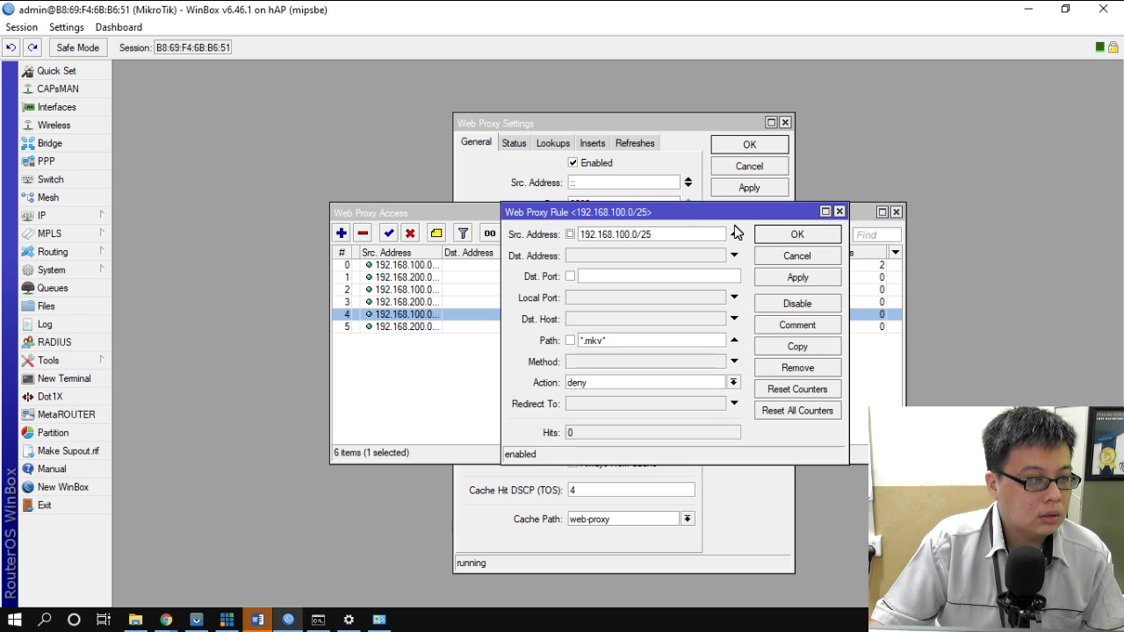
pyautogui.click(840, 213)
pyautogui.click(586, 328)
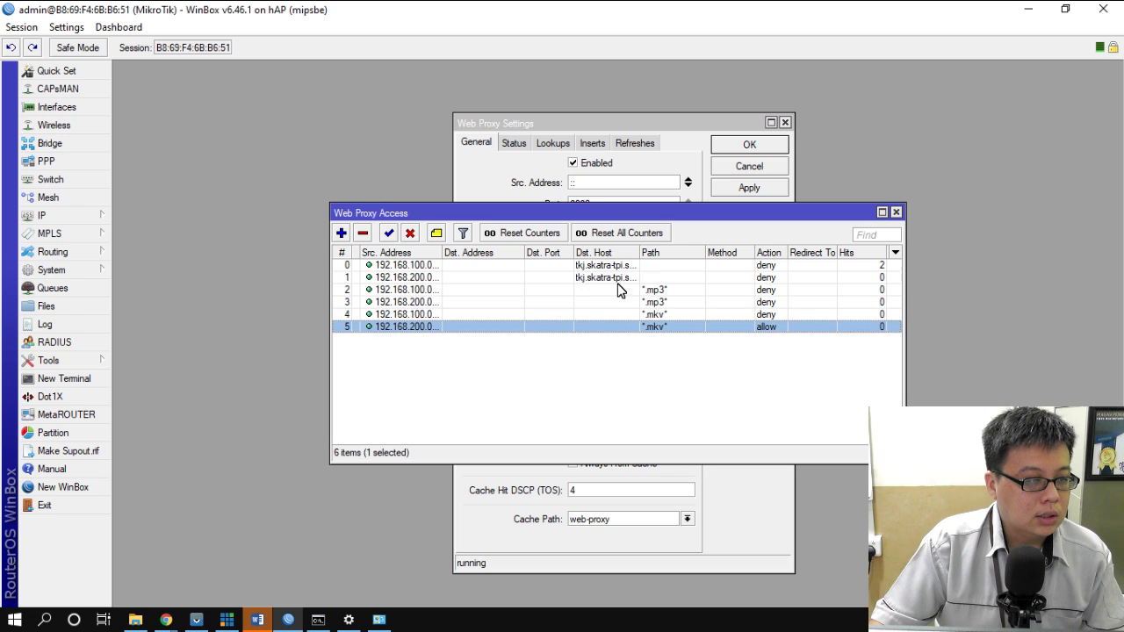
pyautogui.click(598, 290)
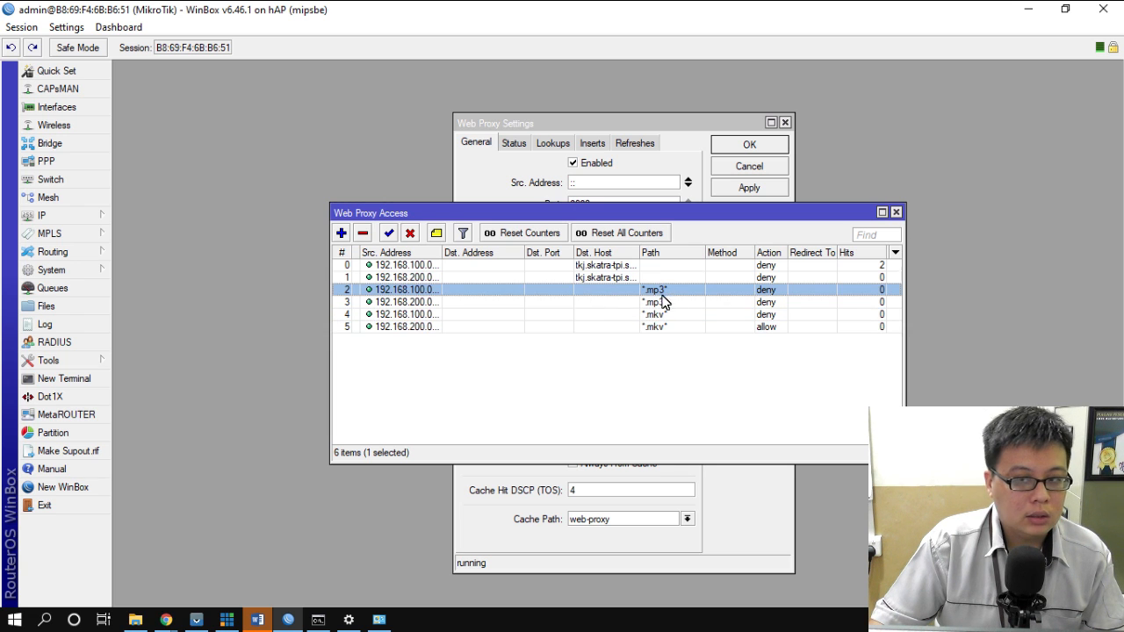
pyautogui.click(547, 307)
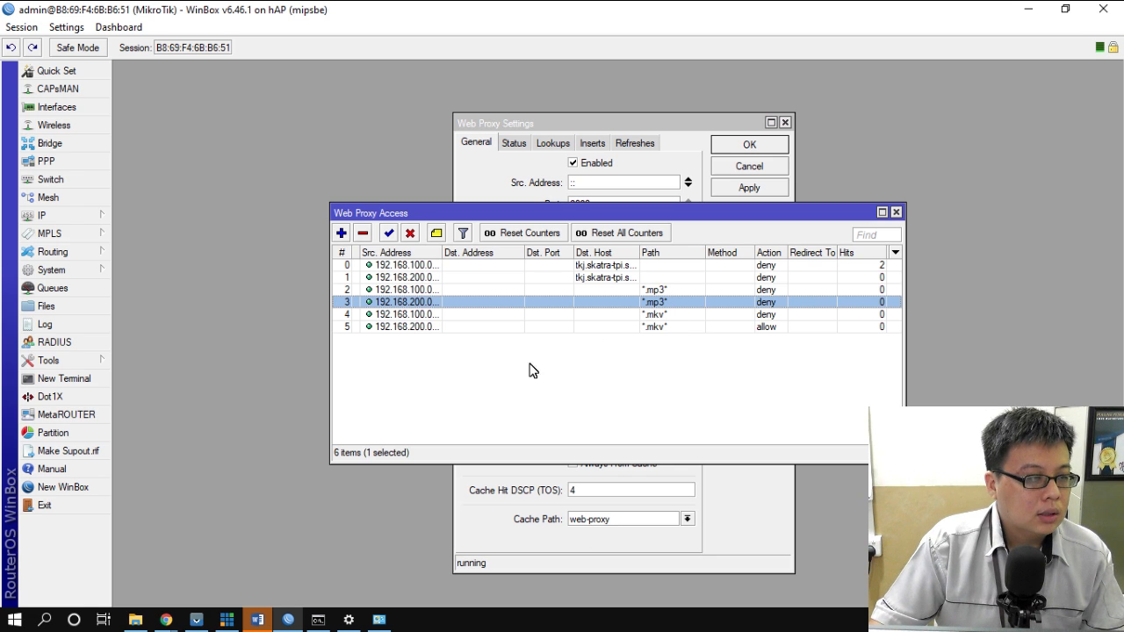
pyautogui.click(589, 328)
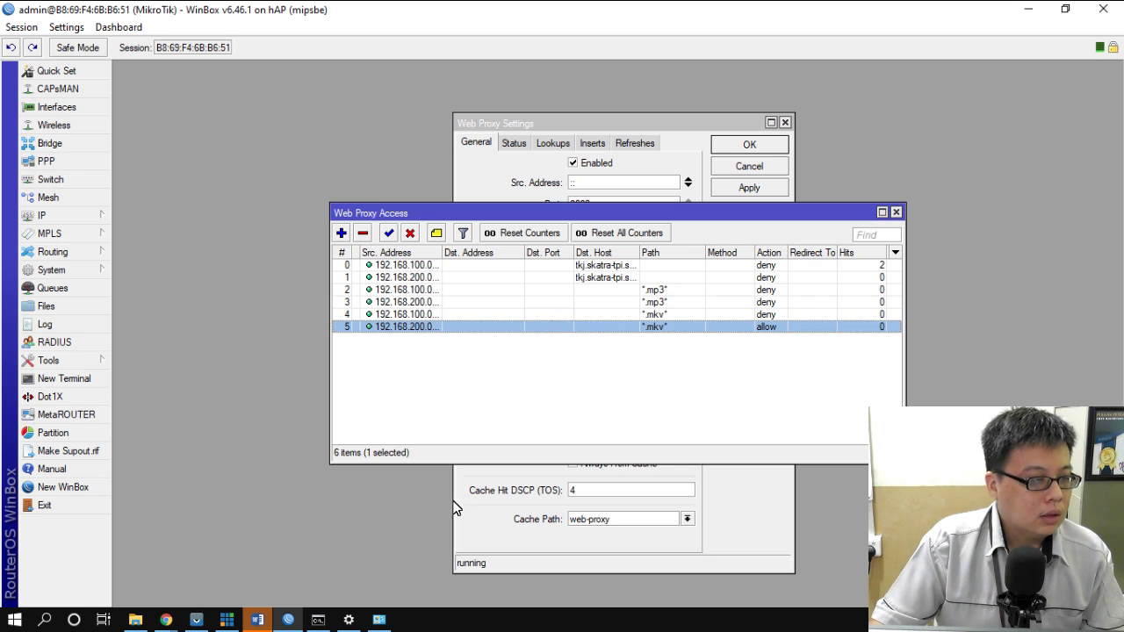
# - Open ukk.skatra-tpi.sch.id in a new incognito tab in Chrome
pyautogui.moveTo(166, 620)
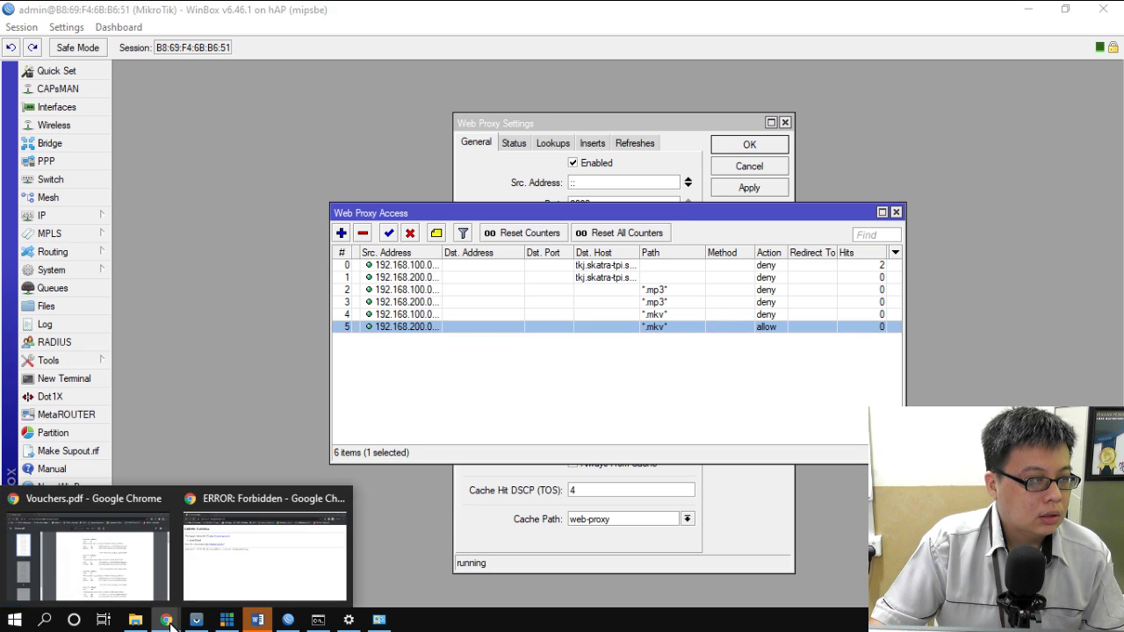
pyautogui.click(262, 569)
pyautogui.click(222, 14)
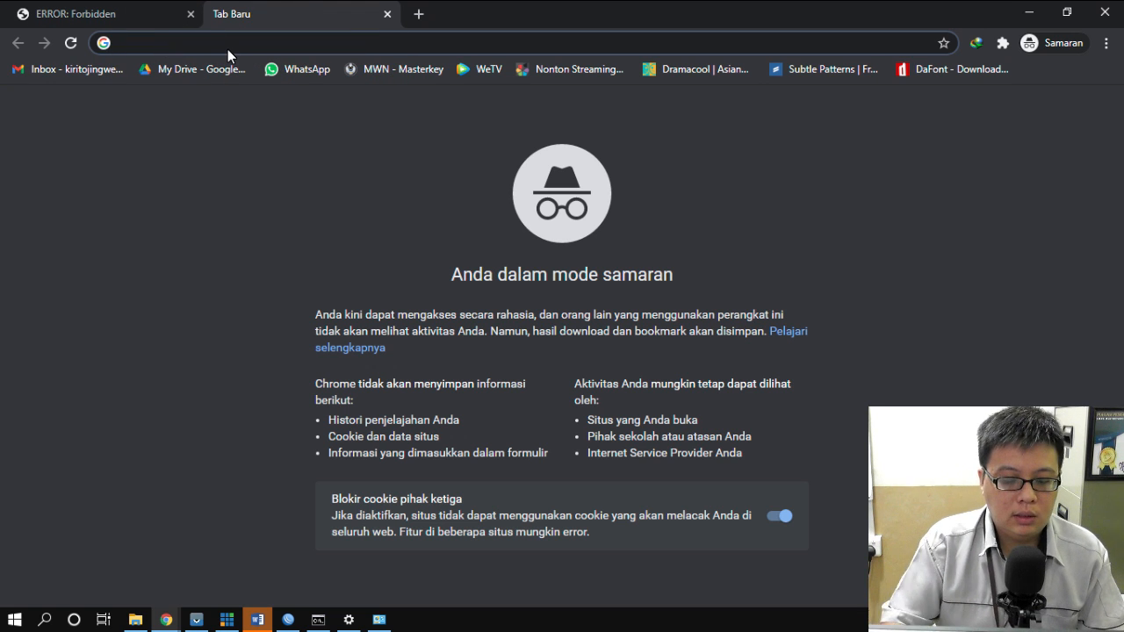
pyautogui.write('uk')
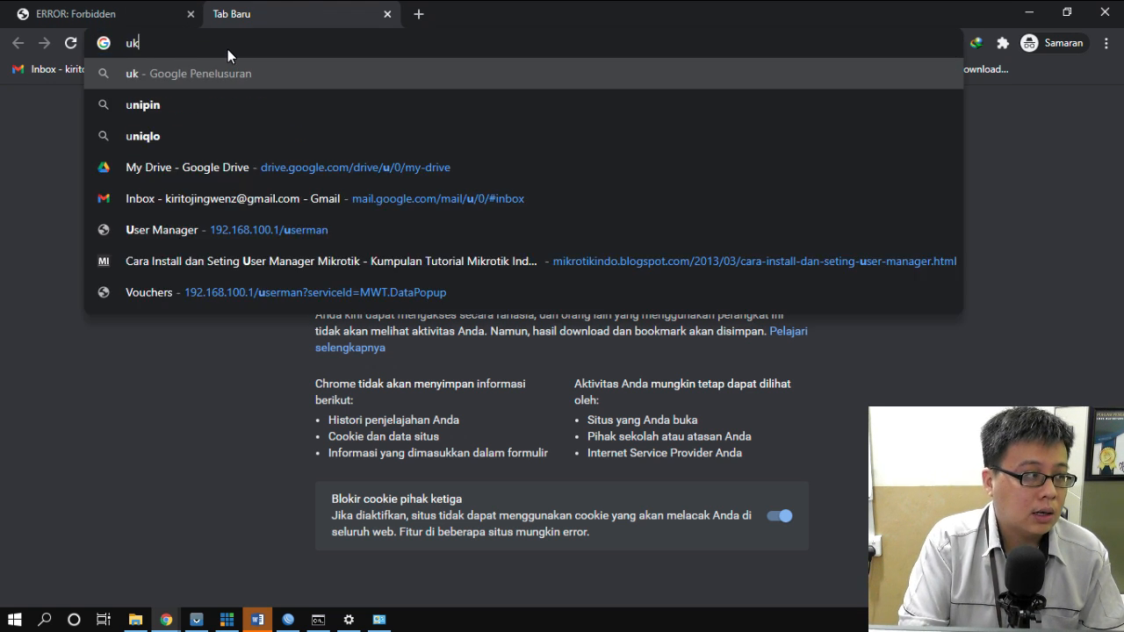
pyautogui.write('k.skat')
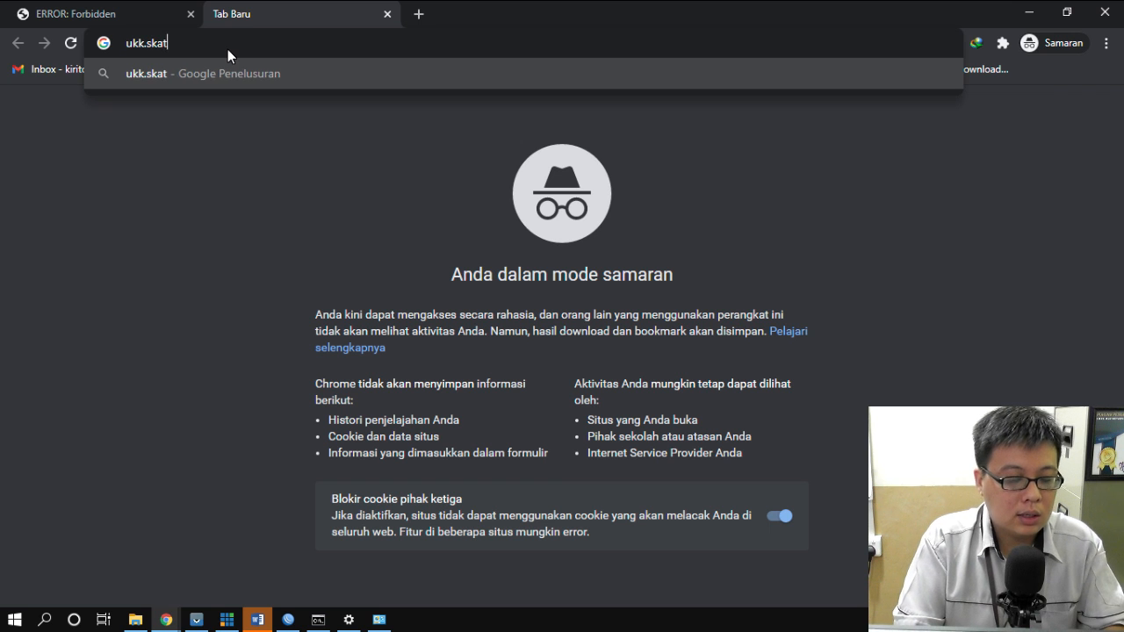
pyautogui.write('ra-tp')
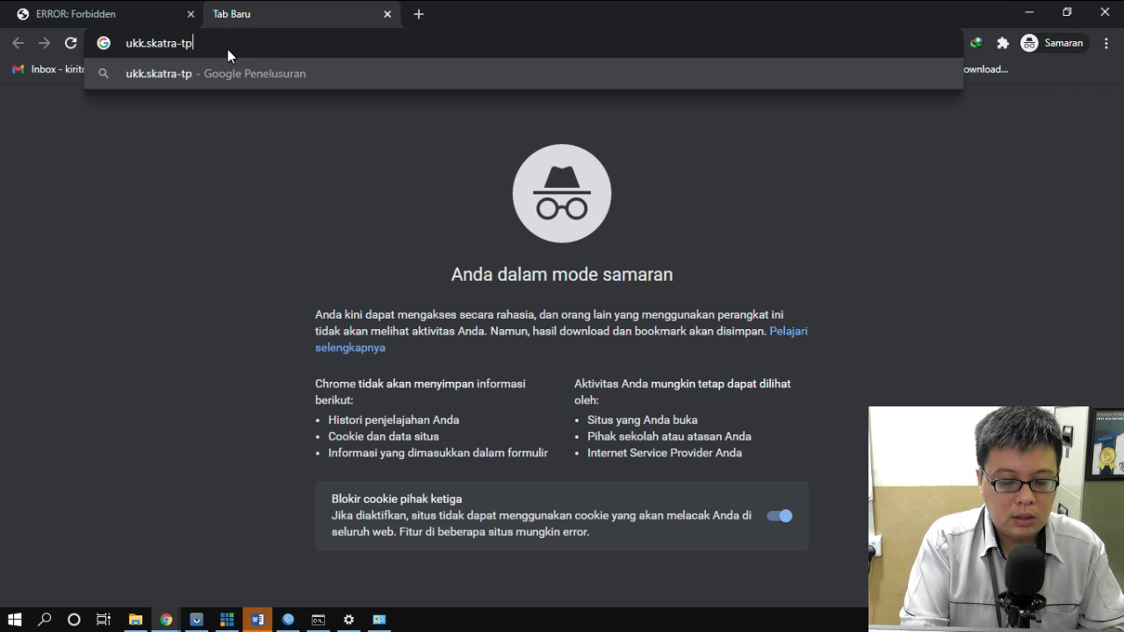
pyautogui.write('i.sch.id')
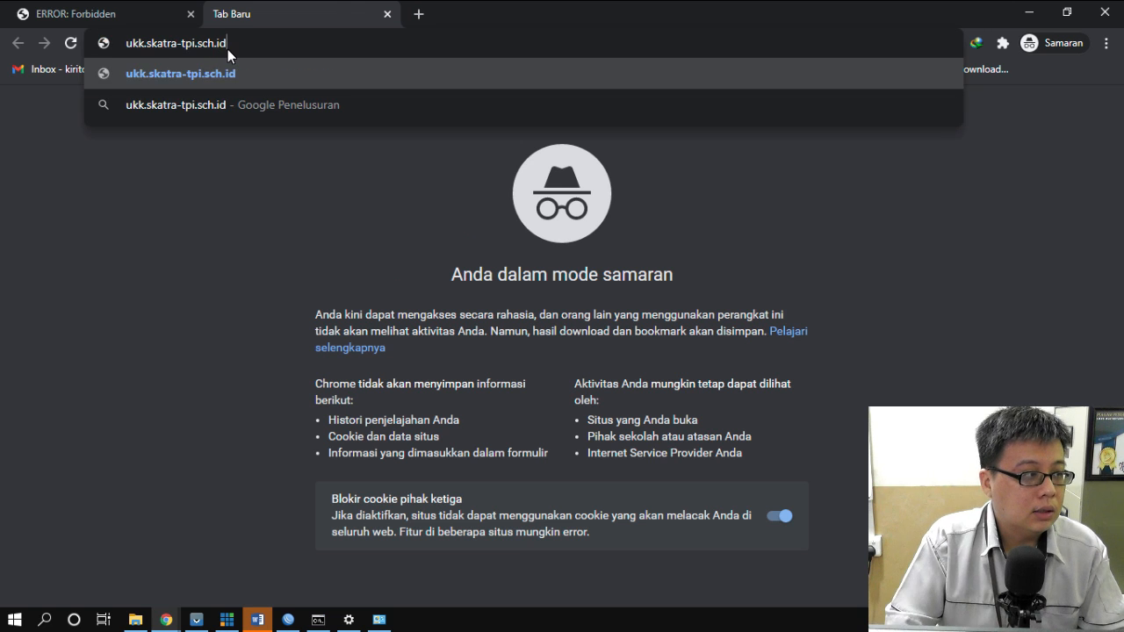
pyautogui.press('Return')
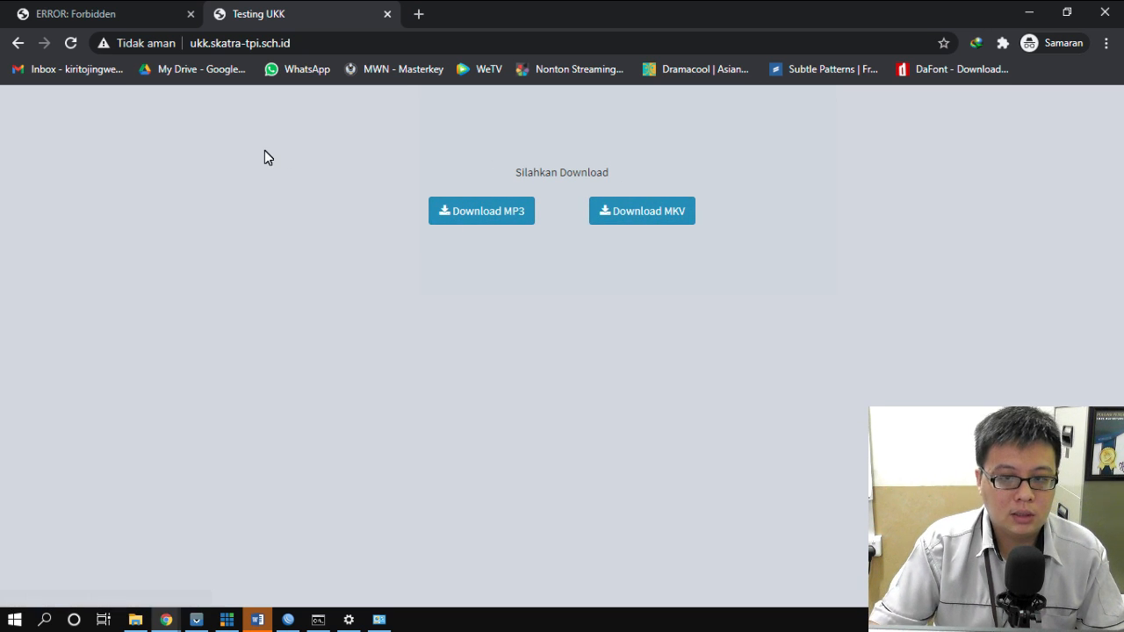
# - Try the Download MP3 and Download MKV links, returning to the Testing UKK page after each
pyautogui.click(492, 217)
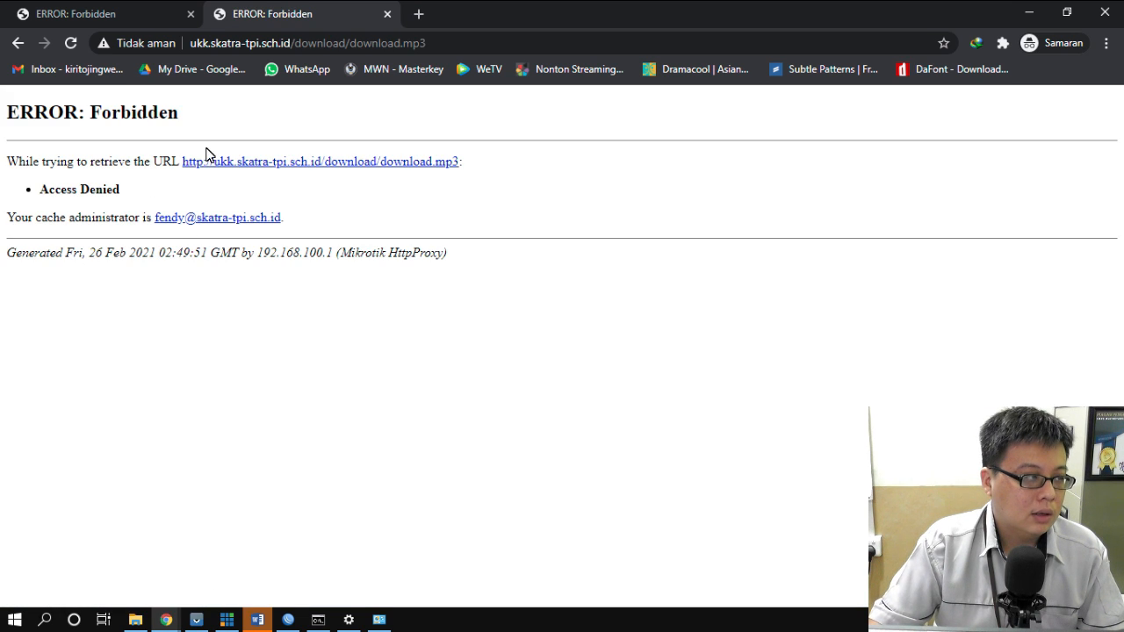
pyautogui.click(18, 43)
pyautogui.click(656, 211)
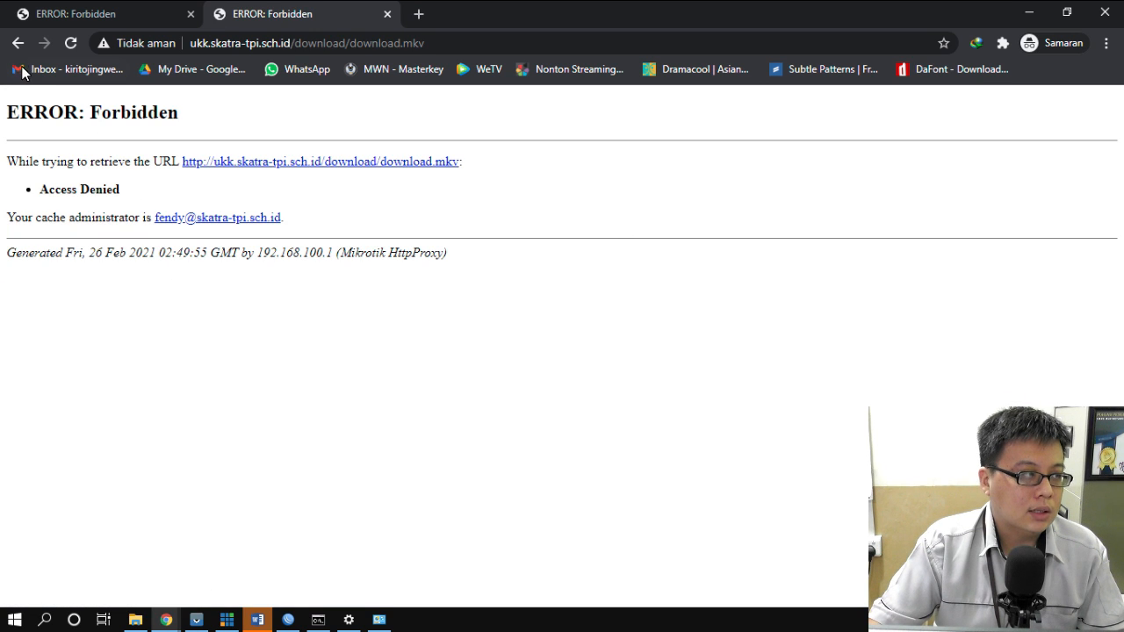
pyautogui.click(15, 43)
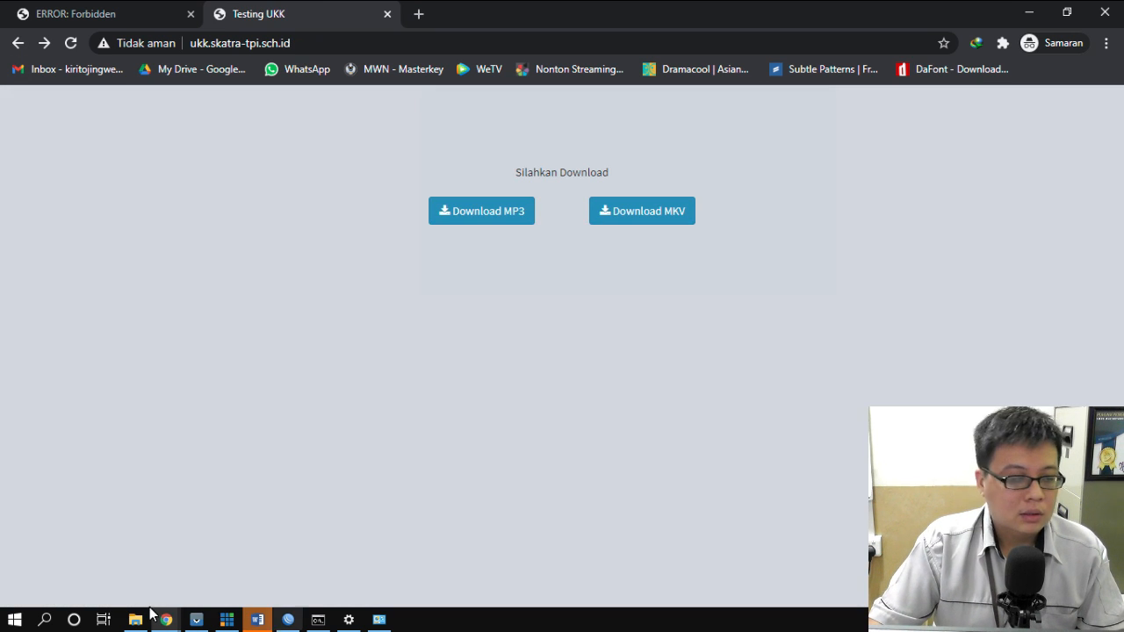
# - In the Word task list, highlight task 17 'Blocking File = .mp3, .mkv' green as done
pyautogui.click(251, 622)
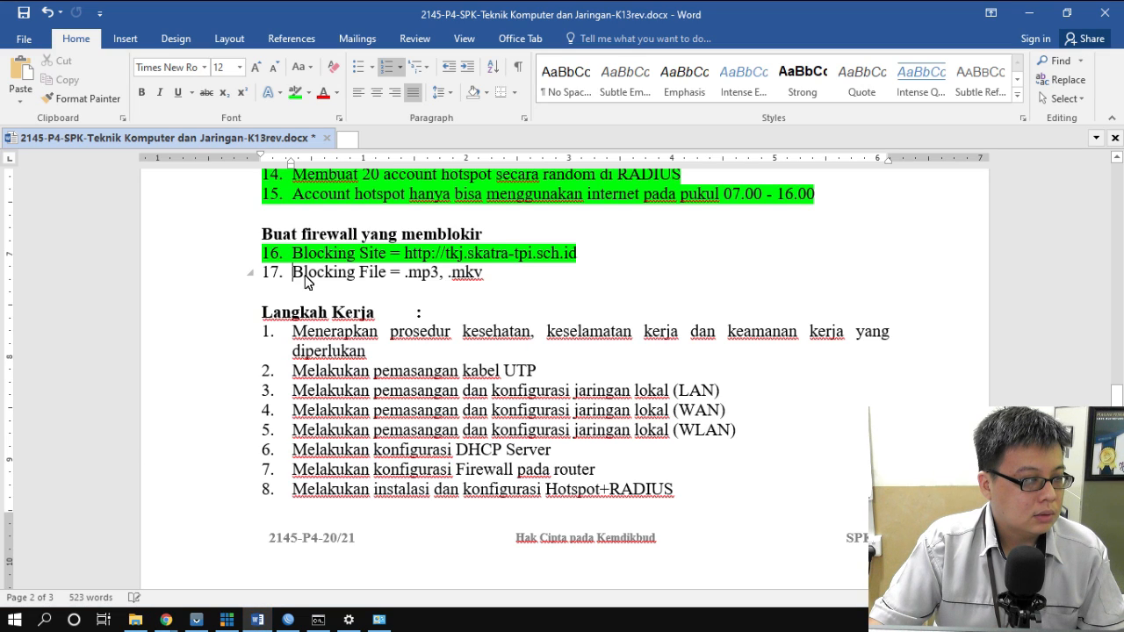
pyautogui.moveTo(294, 274); pyautogui.dragTo(488, 290)
pyautogui.click(295, 92)
# - Scroll up and down the task list to review the green-highlighted completed items
pyautogui.scroll(1, 589, 284)
pyautogui.scroll(10, 588, 284)
pyautogui.scroll(-9, 591, 284)
pyautogui.scroll(-3, 592, 284)
pyautogui.scroll(12, 591, 284)
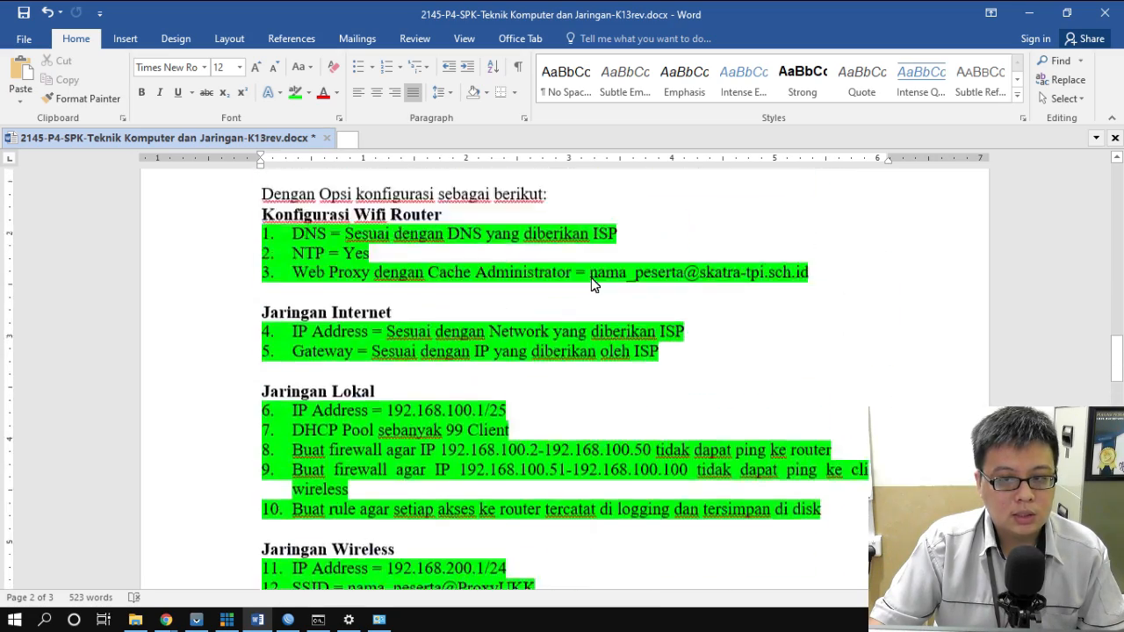
pyautogui.scroll(-4, 591, 284)
pyautogui.scroll(-12, 591, 278)
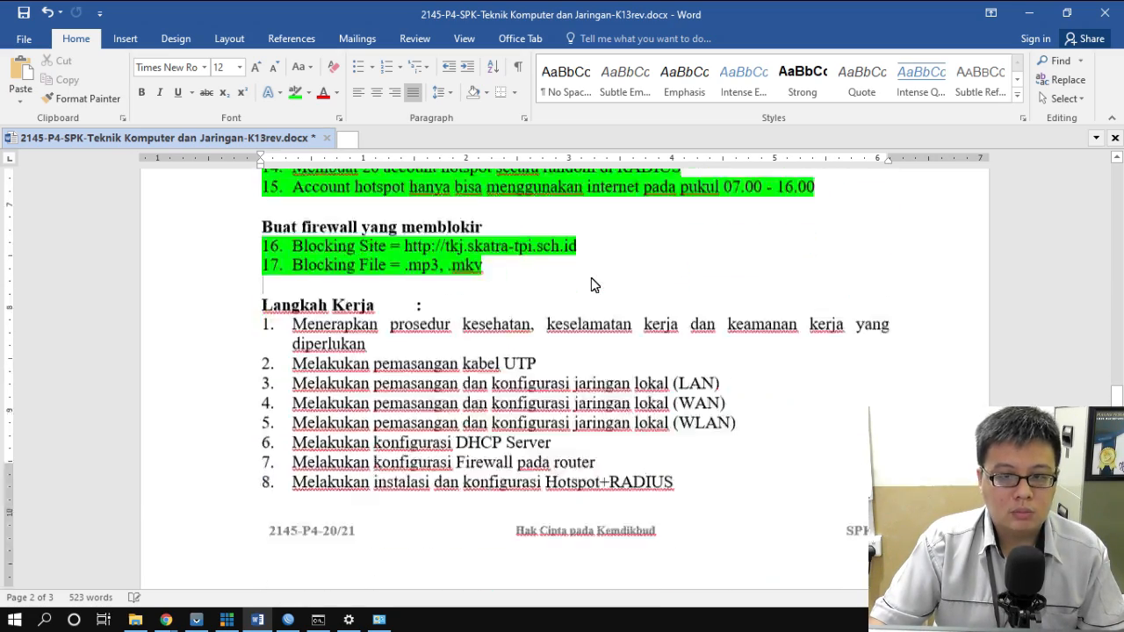
pyautogui.scroll(1, 591, 278)
pyautogui.scroll(9, 591, 278)
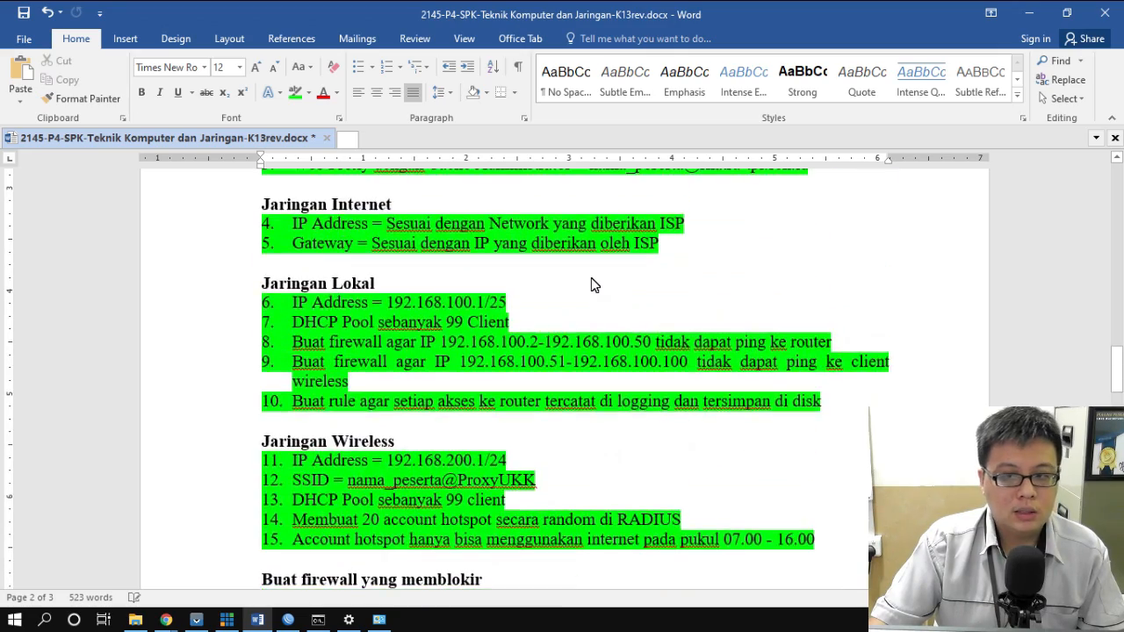
pyautogui.scroll(-7, 592, 278)
pyautogui.scroll(9, 592, 283)
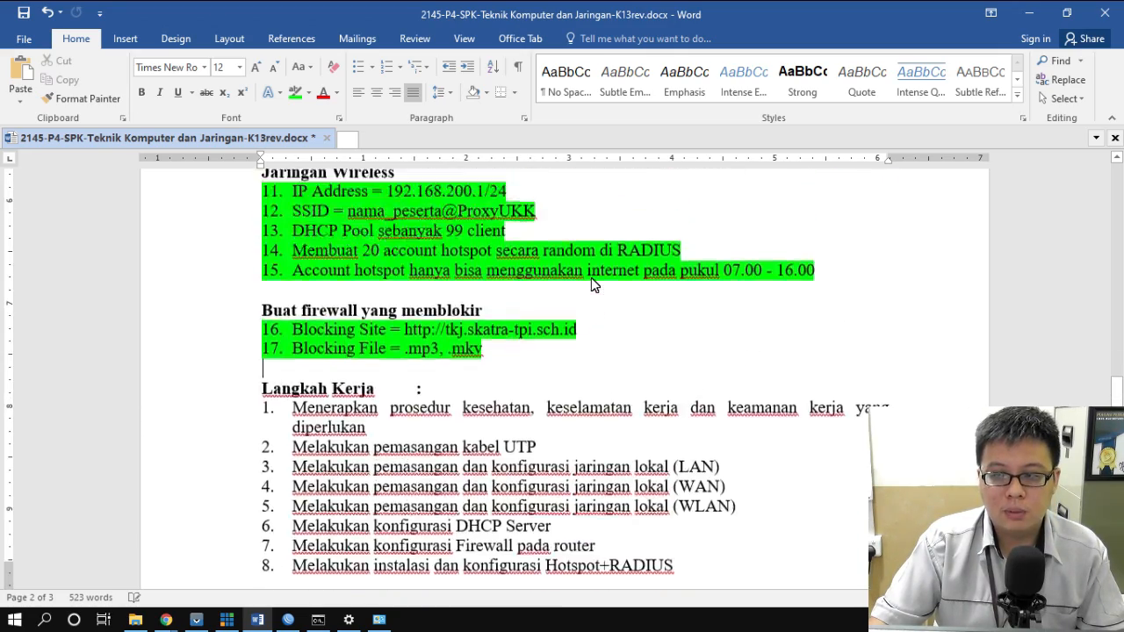